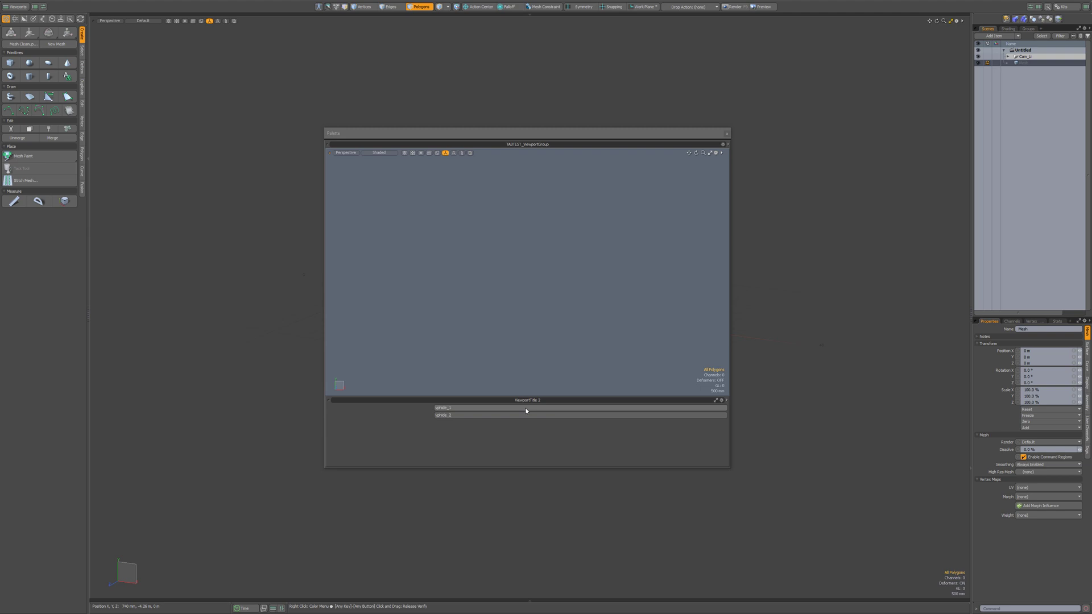
Show and hide the side viewport of the sample palette with the vphide_1 and vphide_2 toggles to examine their behaviour
click(525, 407)
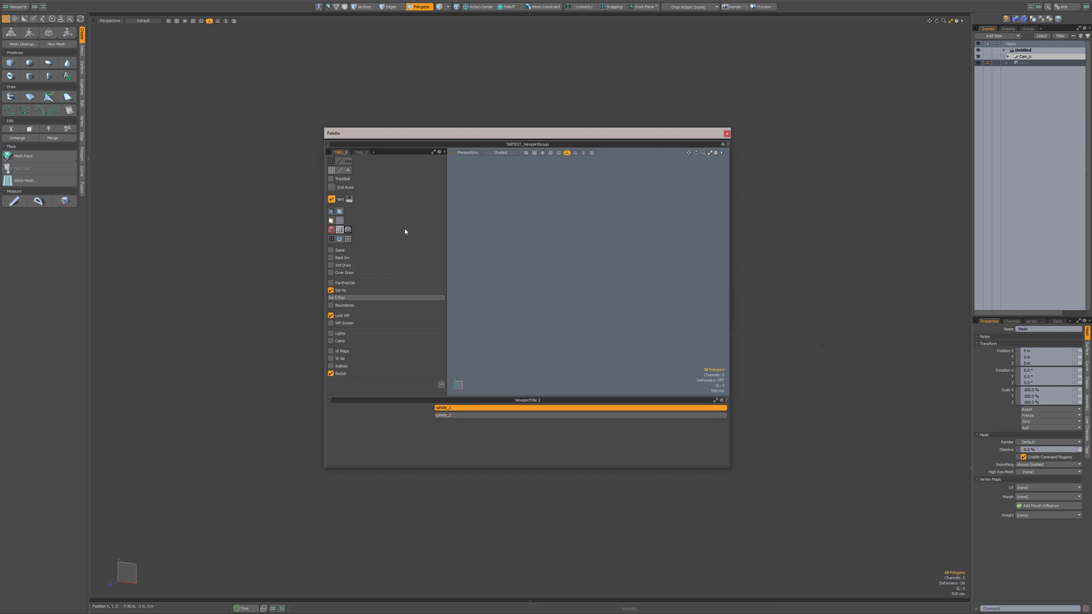
click(489, 415)
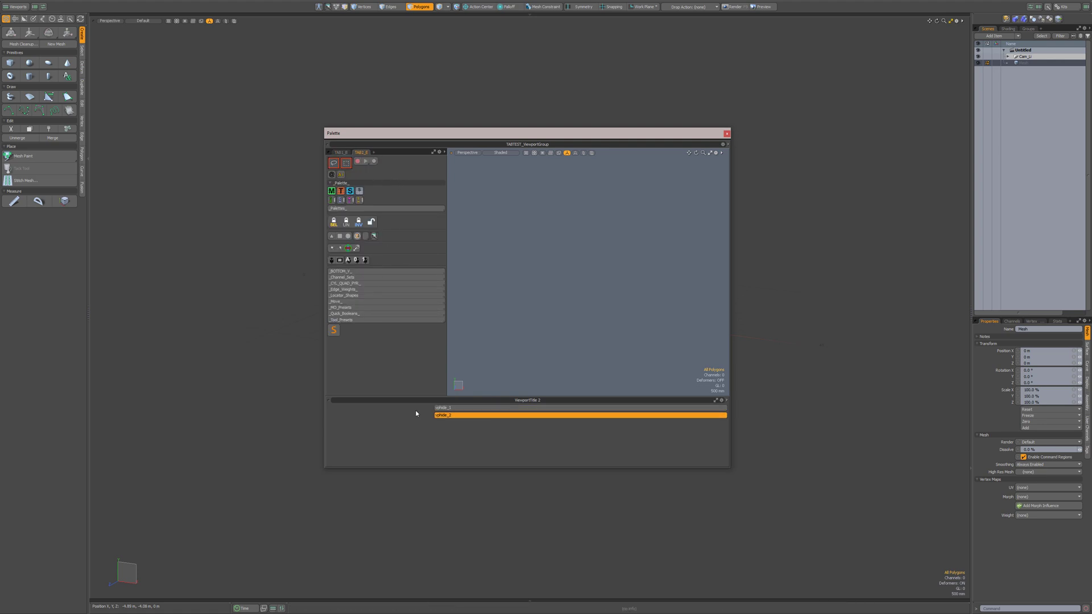
click(472, 417)
click(461, 415)
click(468, 415)
click(470, 407)
click(470, 408)
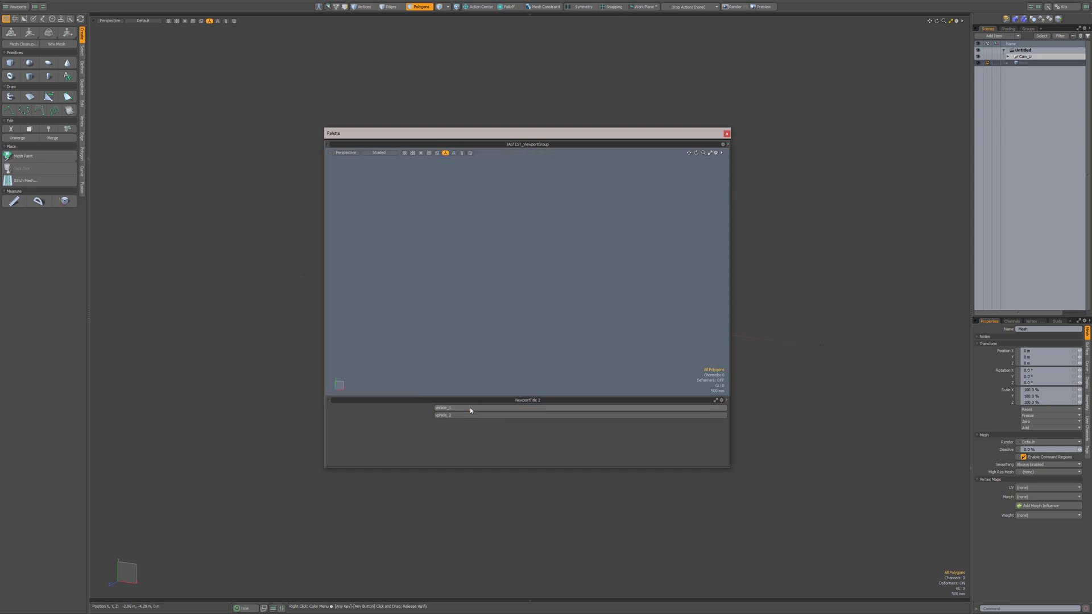
click(469, 414)
click(470, 416)
click(472, 408)
click(472, 414)
click(472, 408)
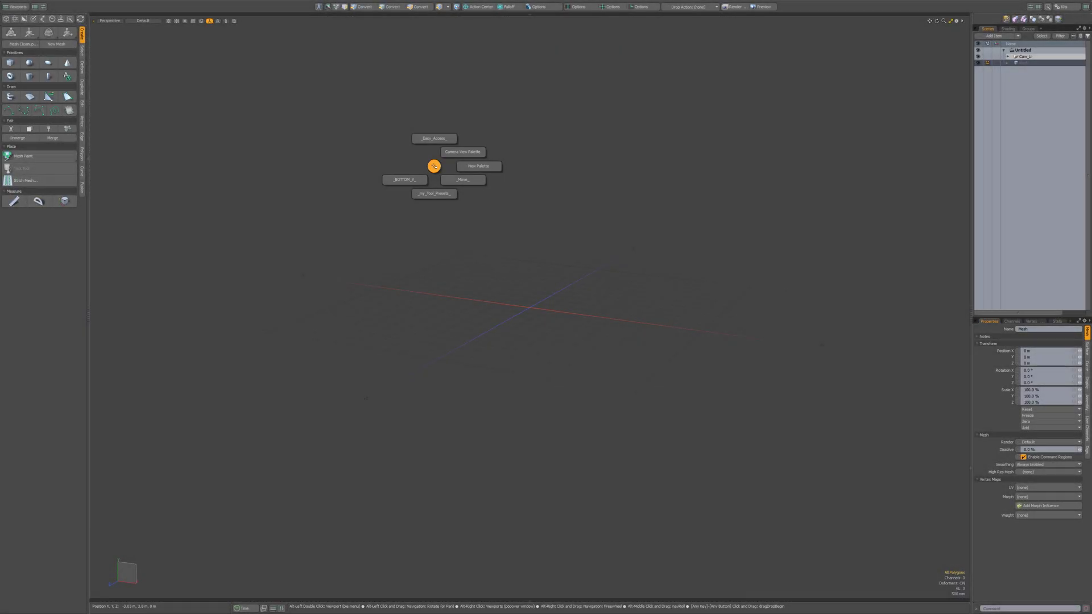
Create a new palette holding a Viewport Group and enlarge its window
click(474, 167)
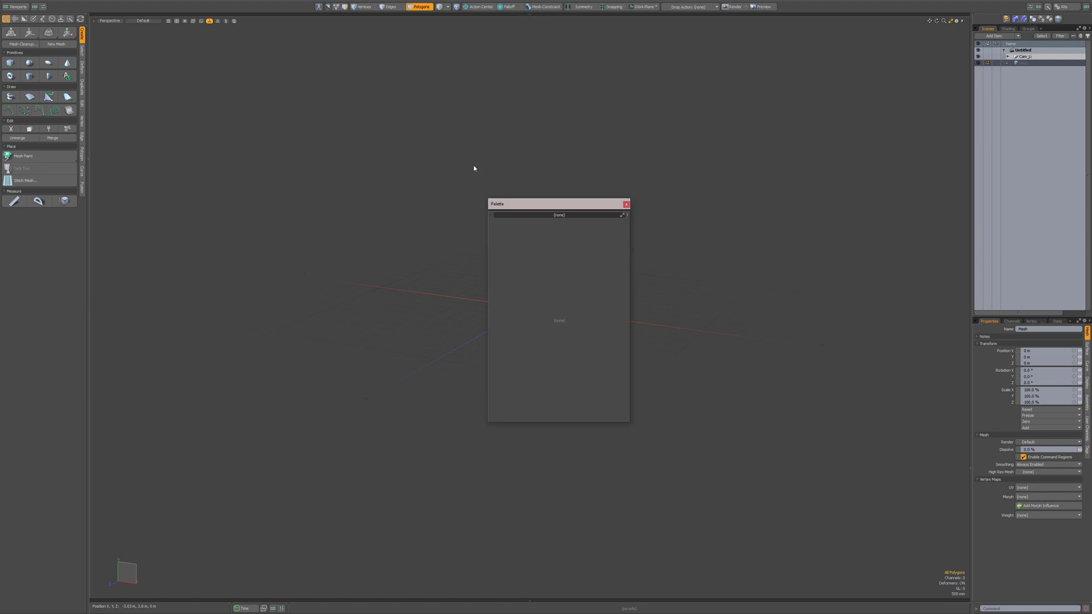
drag(611, 210, 533, 116)
click(550, 120)
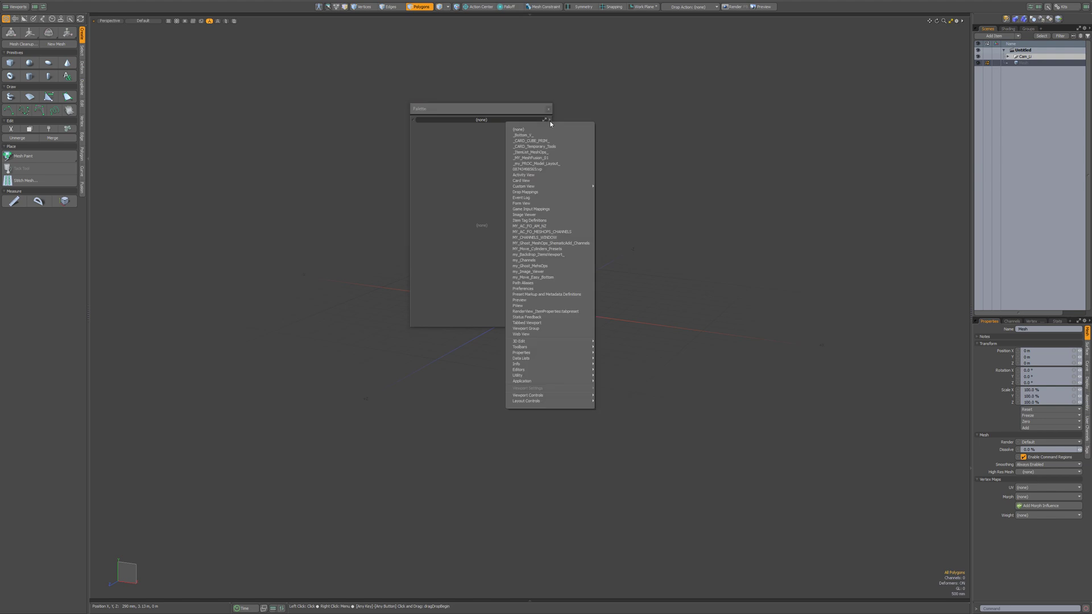
mouse_move(531, 381)
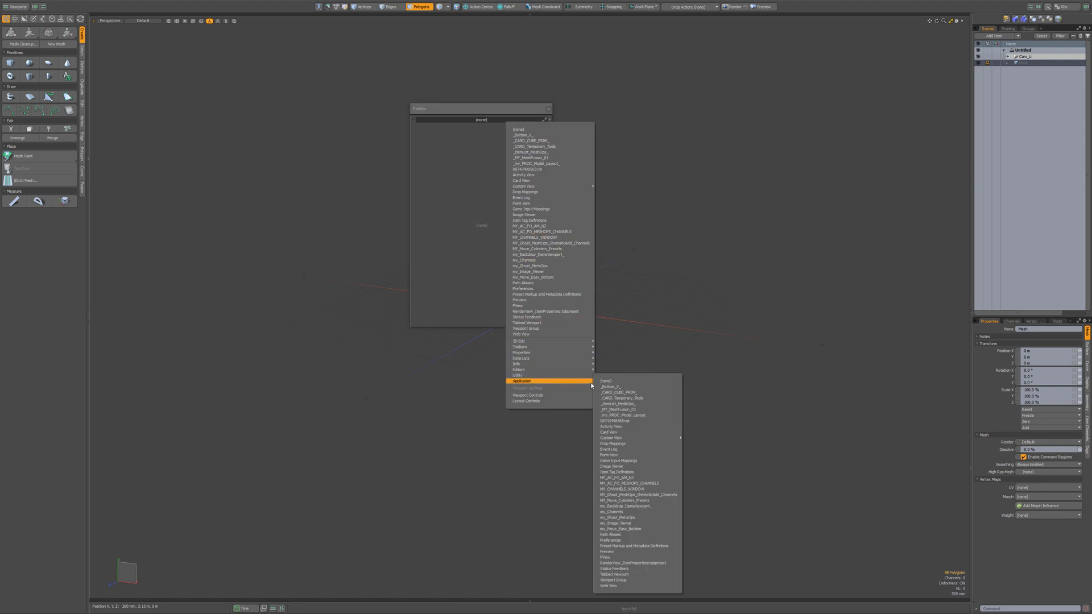
click(613, 580)
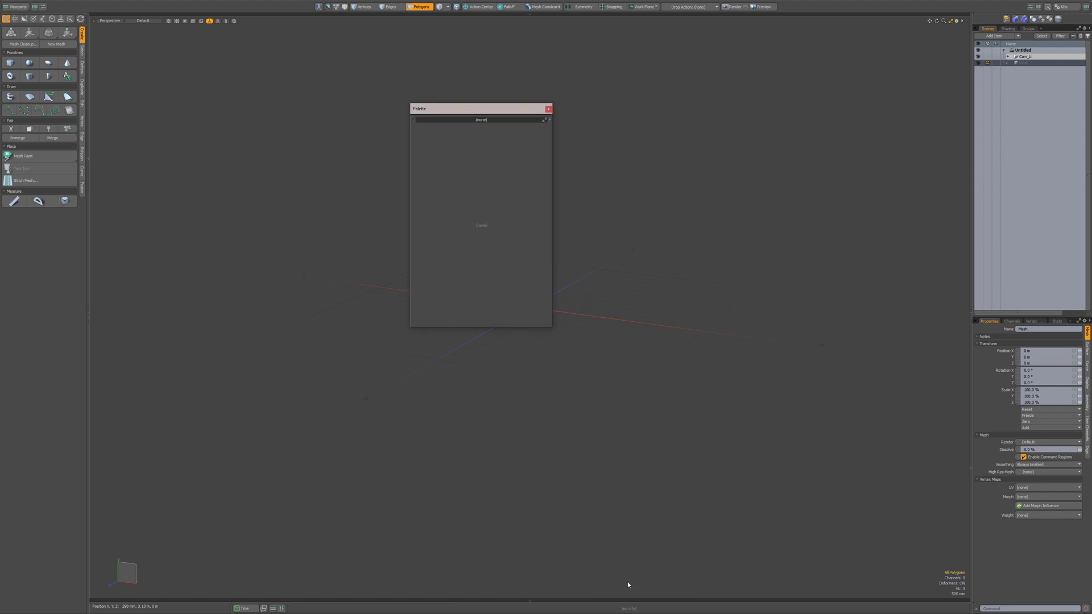
drag(551, 330, 748, 394)
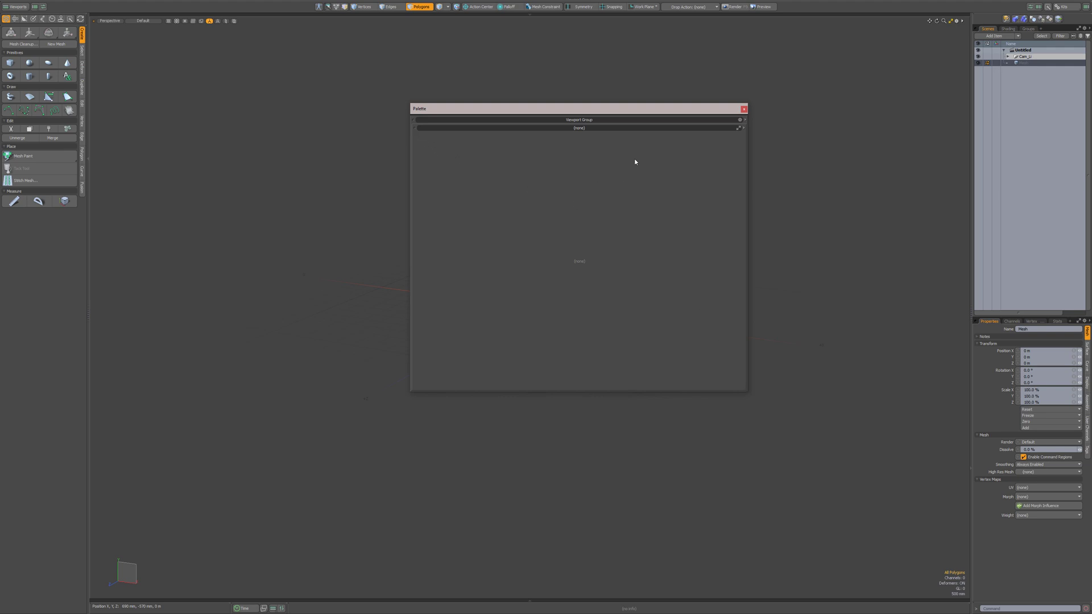
Set the empty viewport inside the Viewport Group to a Form View
click(743, 129)
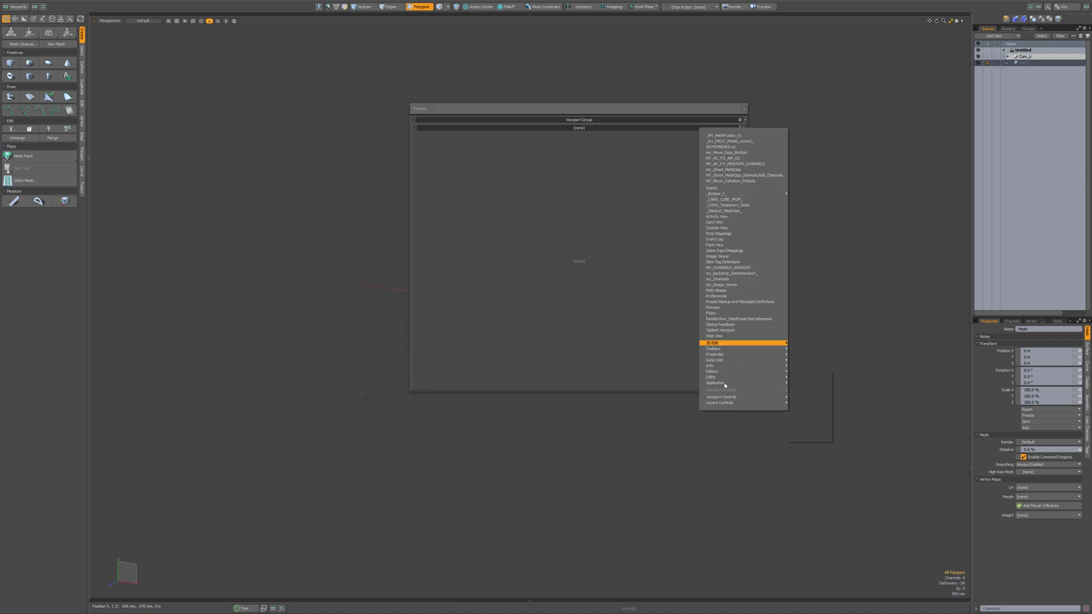
mouse_move(728, 382)
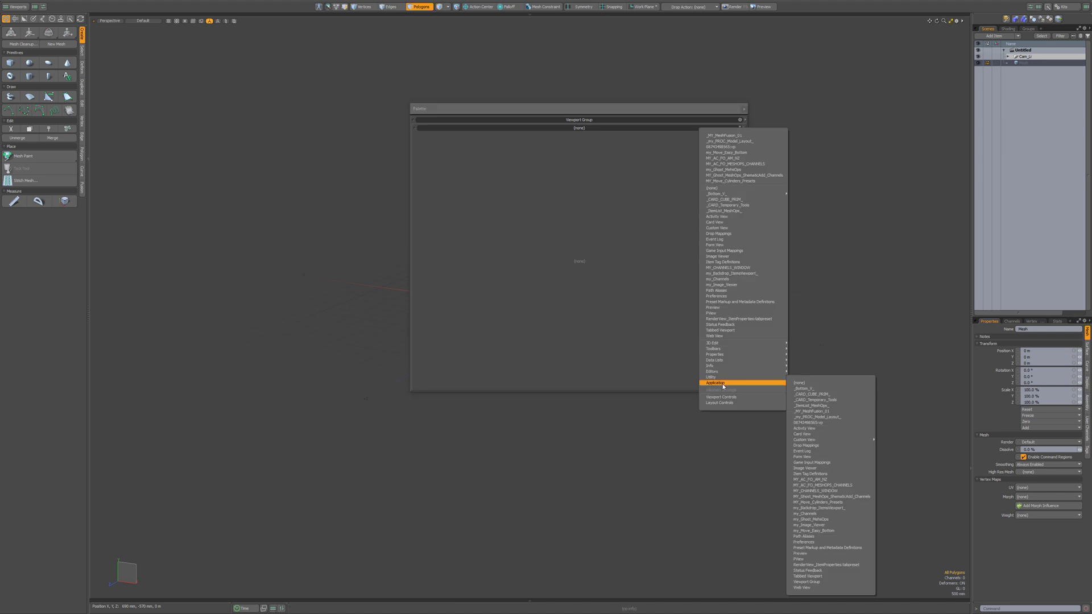
click(802, 457)
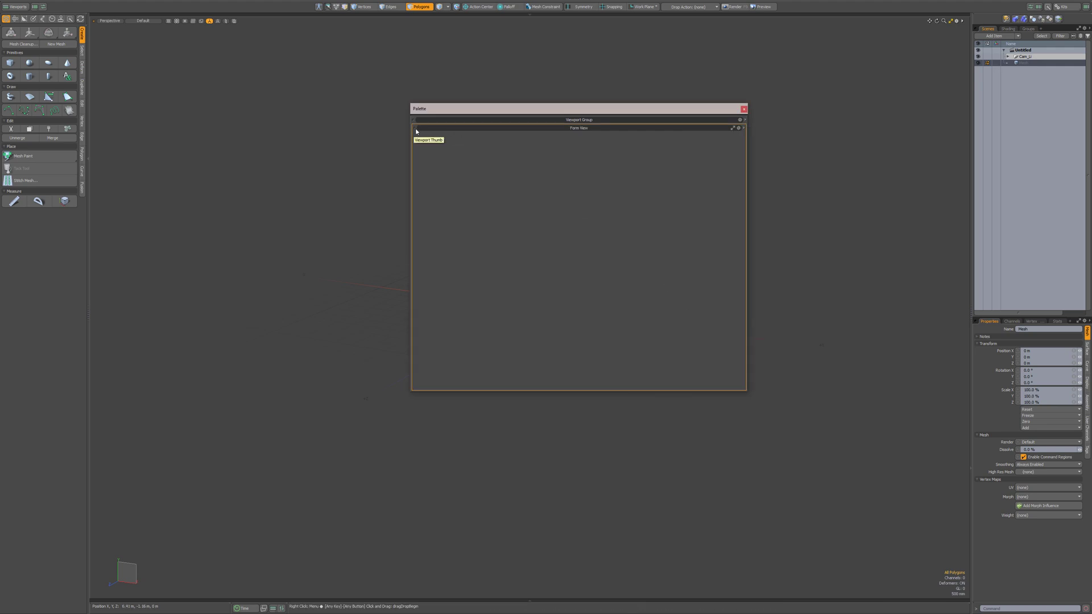
drag(415, 129, 542, 147)
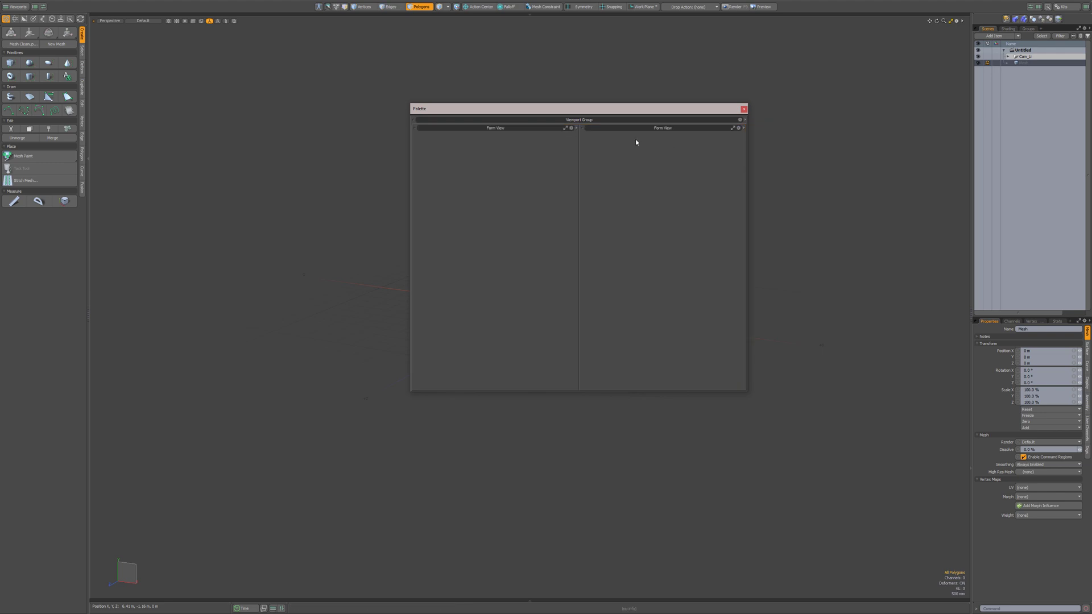
drag(583, 129, 315, 187)
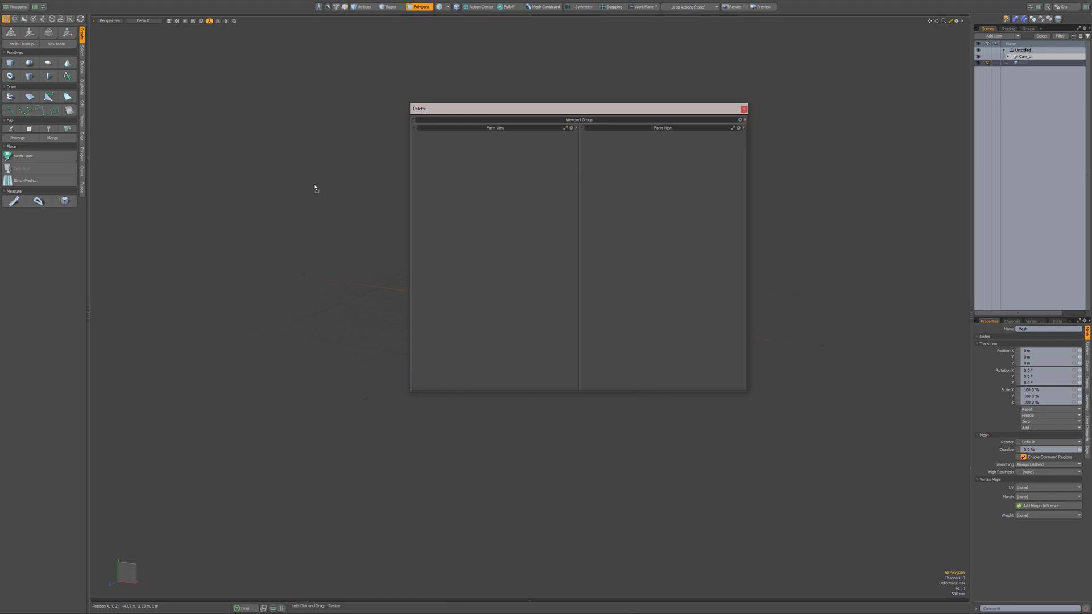
click(473, 178)
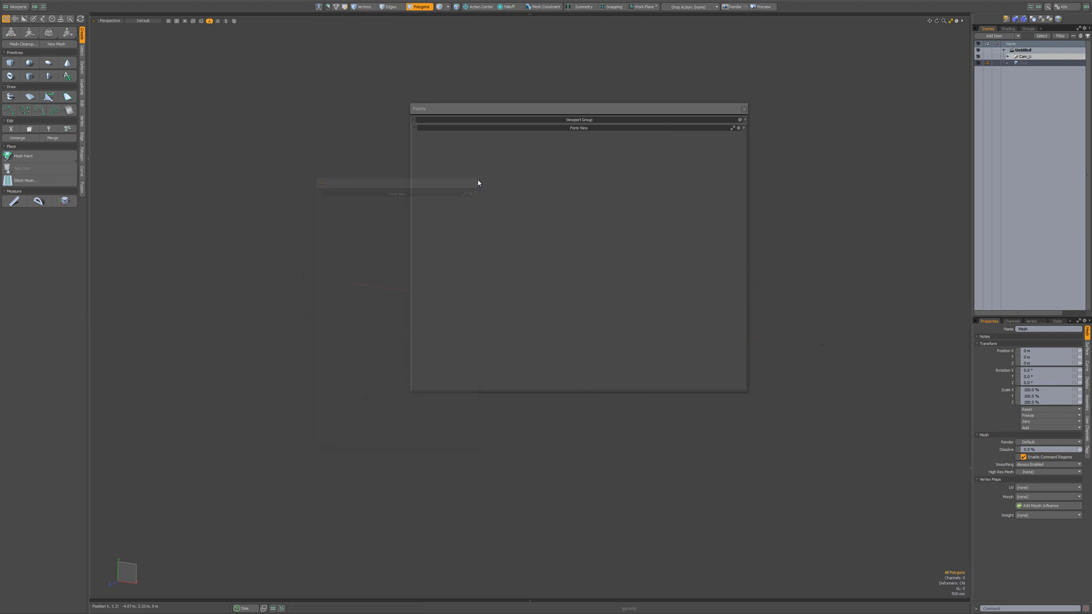
Split the Form View into a tall upper and a short lower viewport, and divide the upper one into two side by side
drag(415, 132, 432, 214)
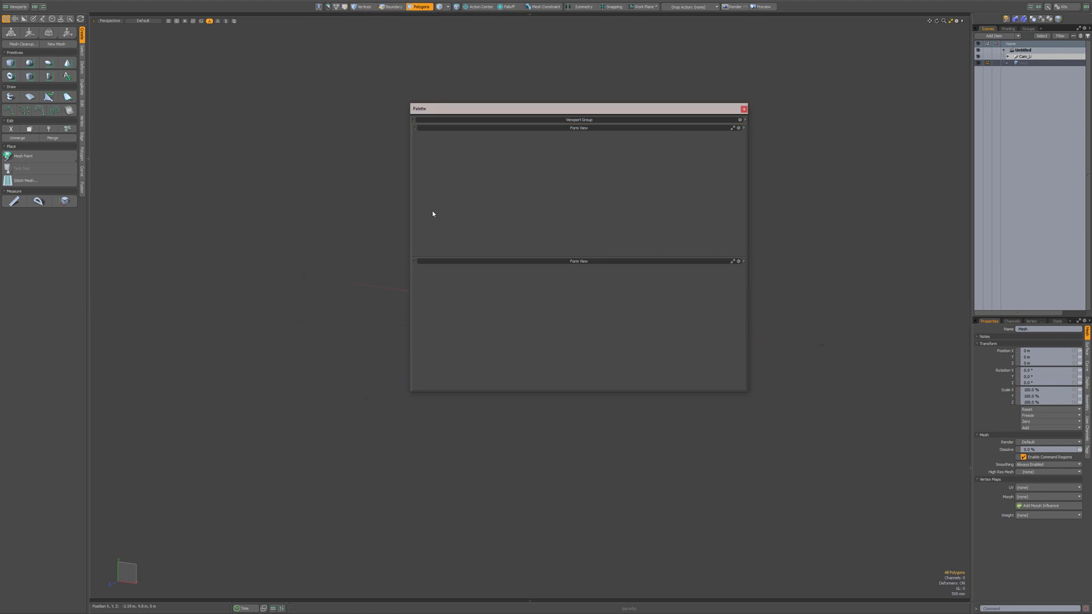
drag(586, 257, 584, 358)
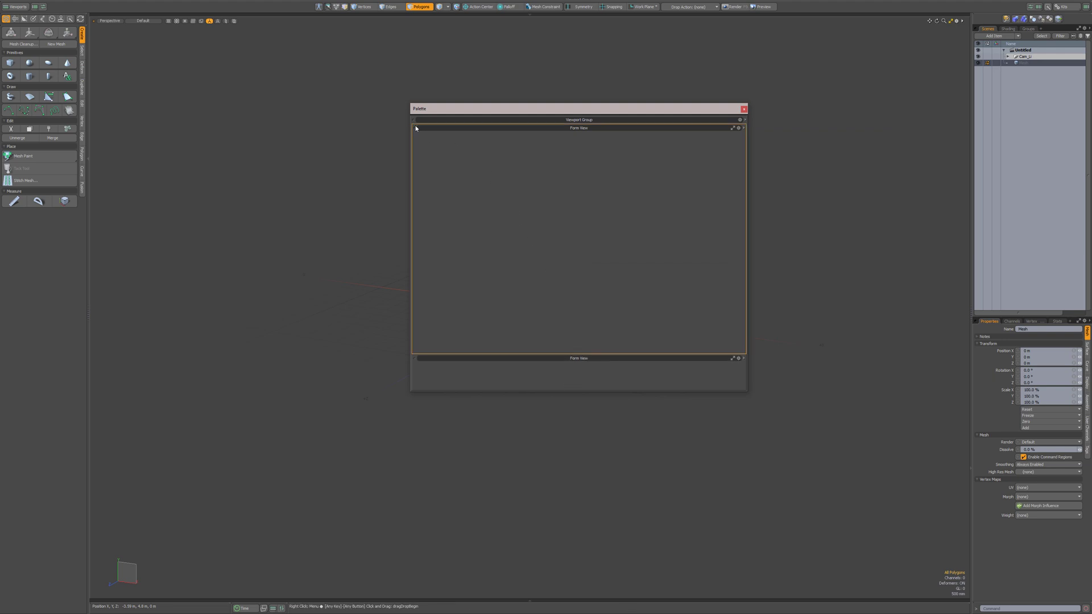
ctrl+drag(415, 130, 476, 147)
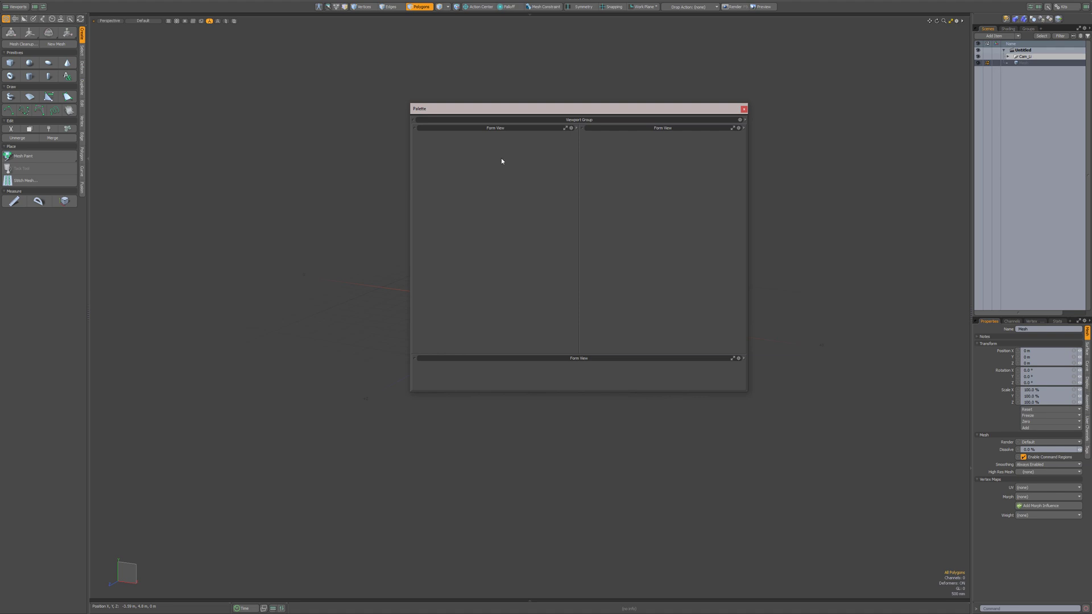
Convert the upper-left Form View of the palette into a Tabbed Viewport
click(579, 131)
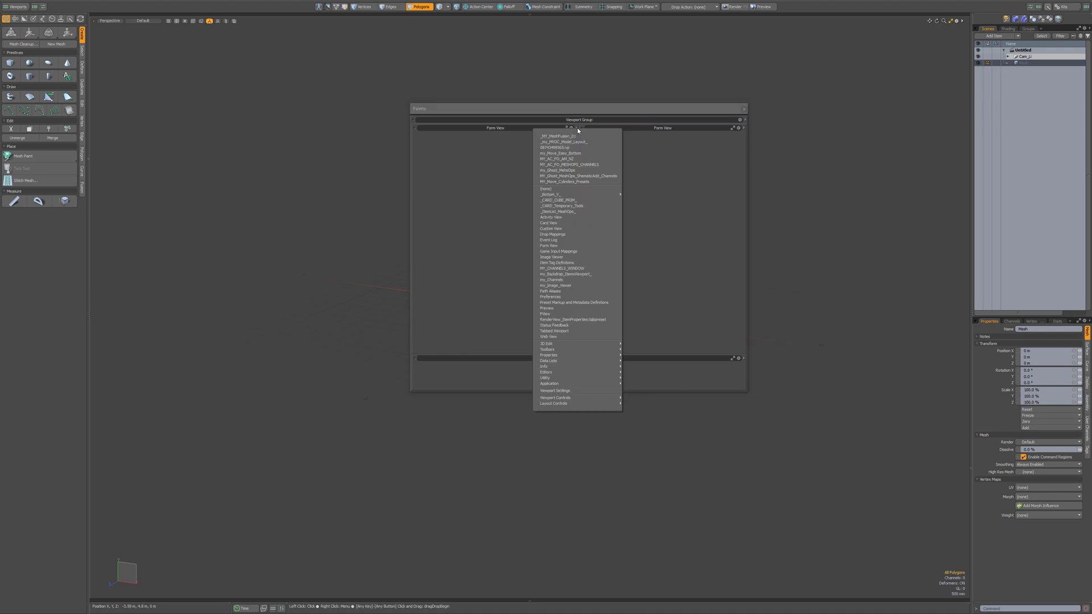
mouse_move(576, 385)
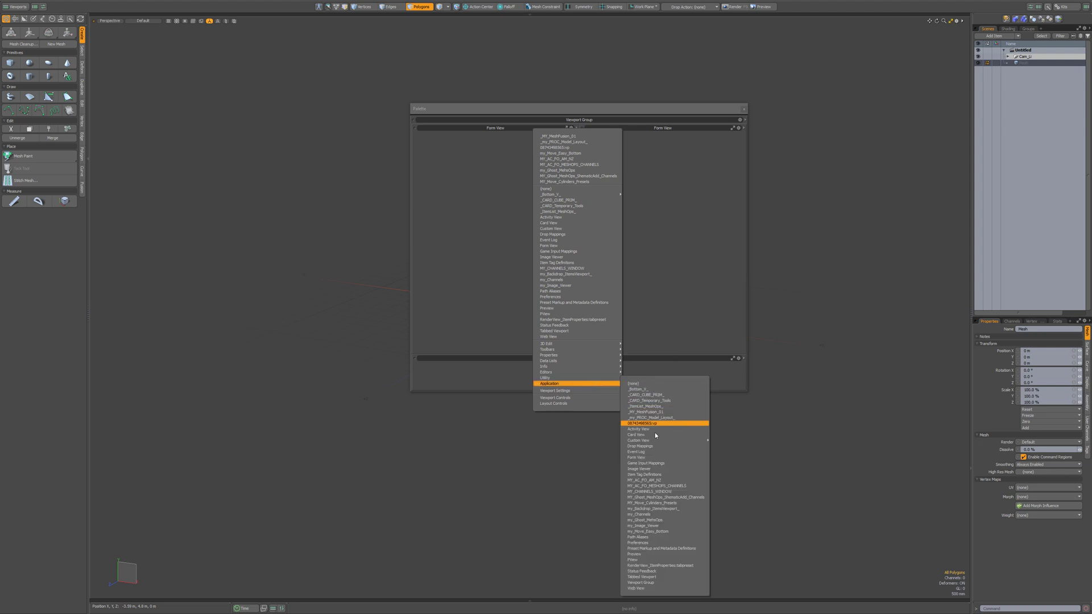
click(663, 576)
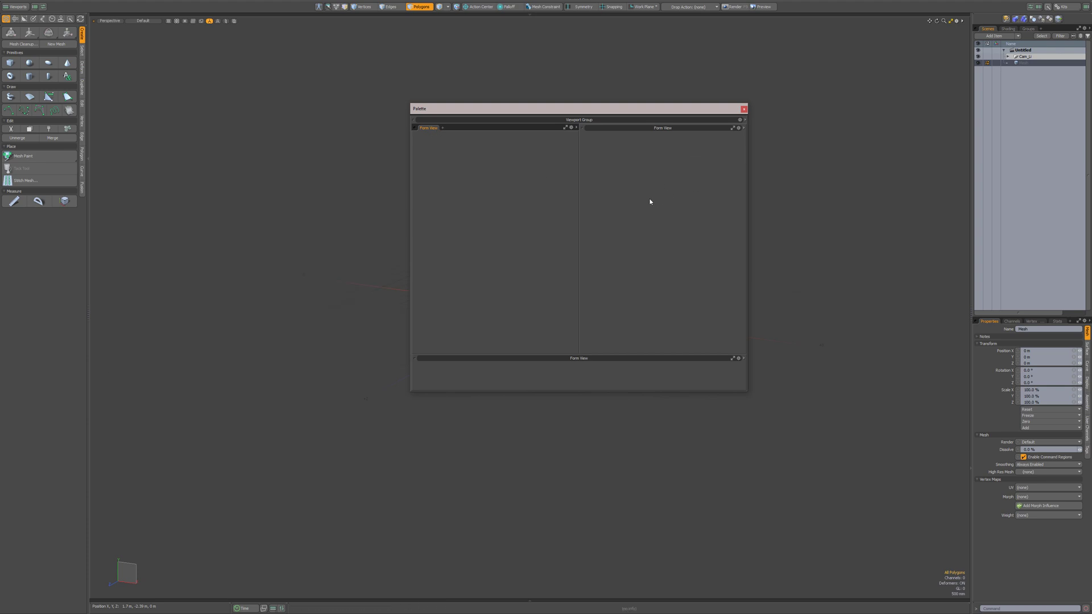
Change the upper-right viewport of the palette to a 3D Model View
click(745, 129)
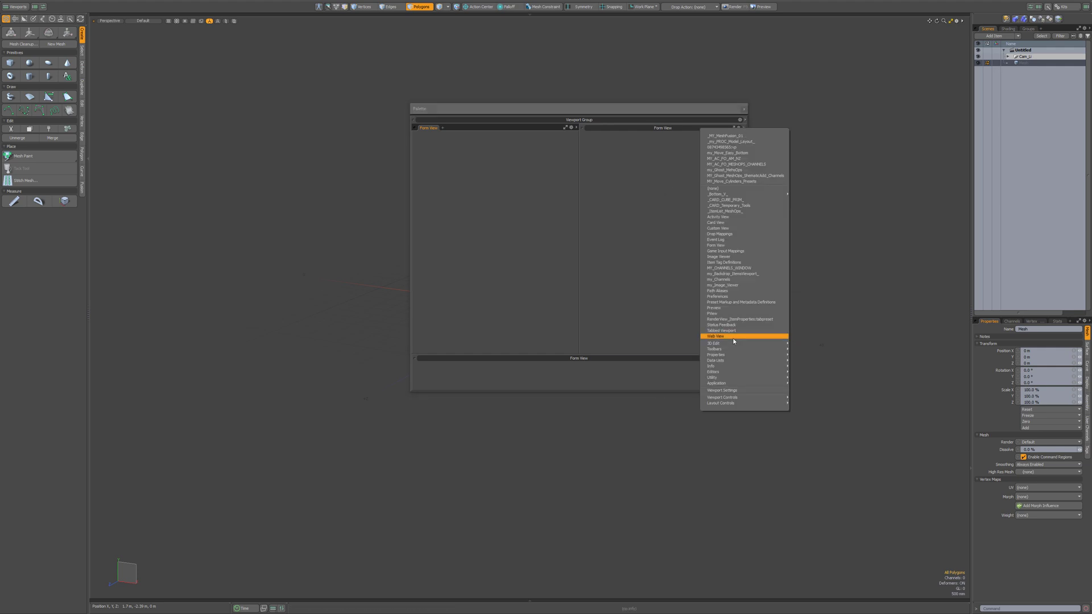
mouse_move(735, 344)
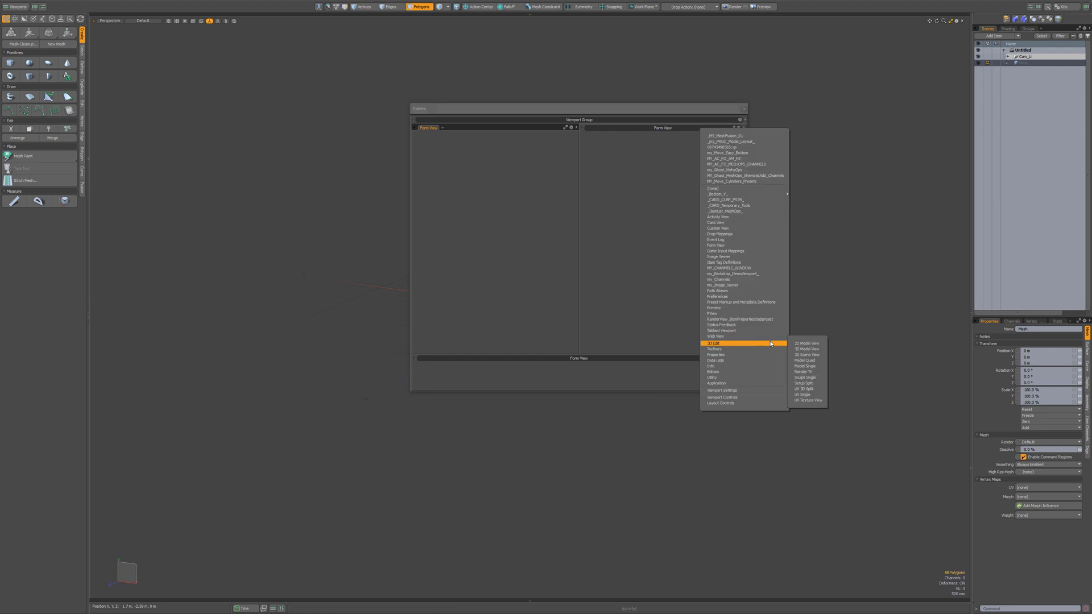
click(813, 350)
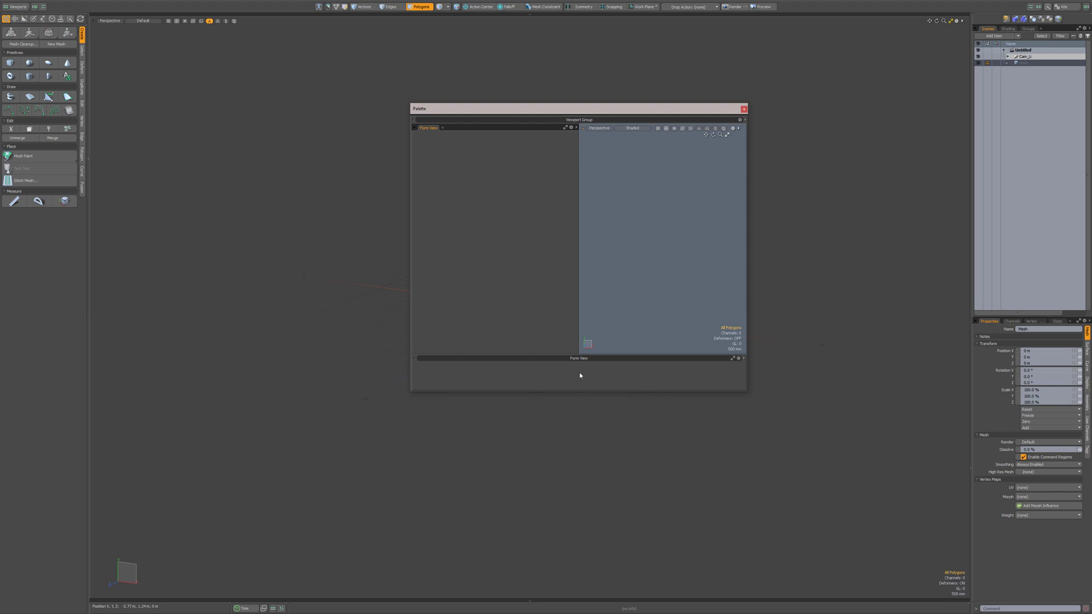
Move the palette aside and create a new form named ____TEST____ in the Form Editor
drag(606, 109, 335, 95)
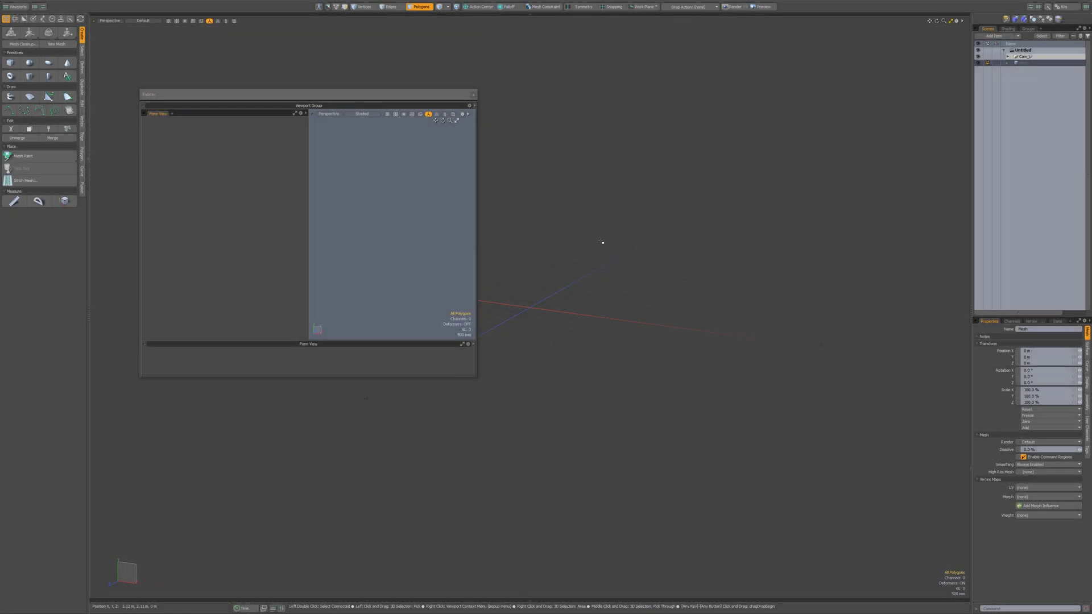
right_click(602, 242)
mouse_move(604, 317)
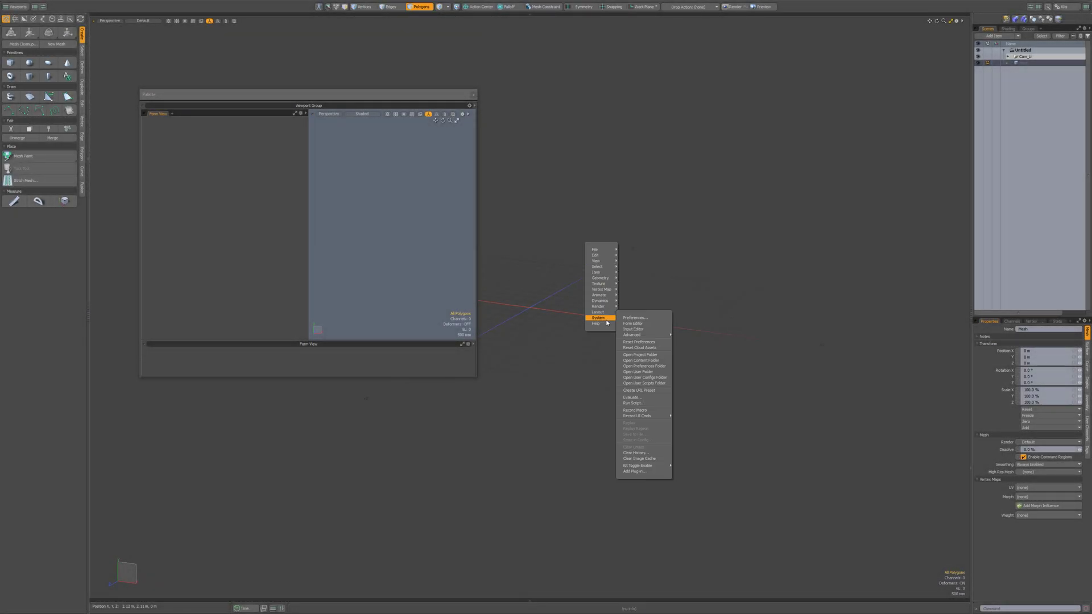
click(639, 323)
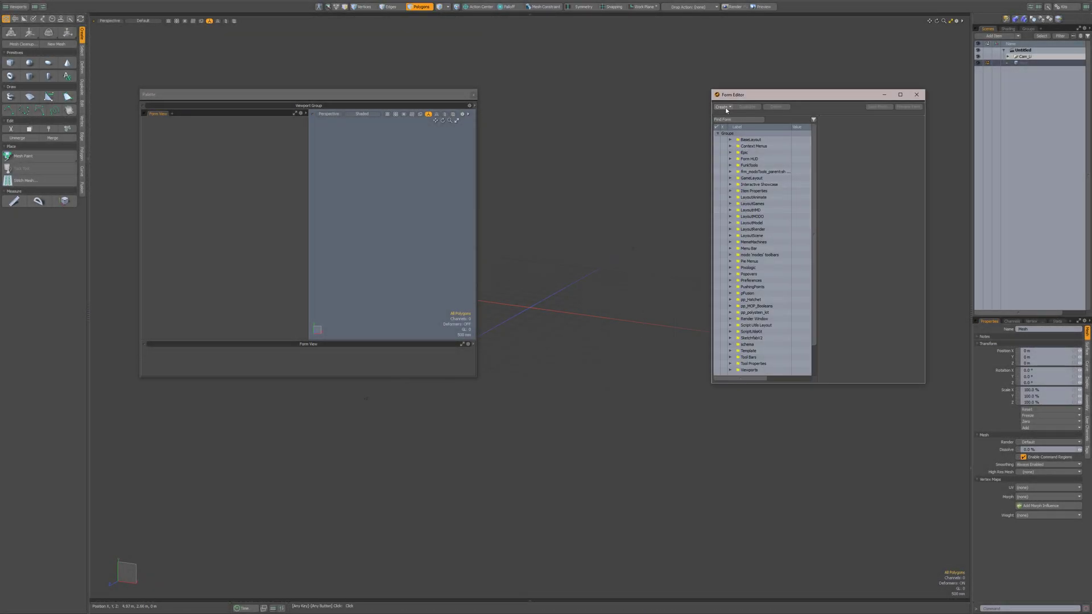
click(724, 108)
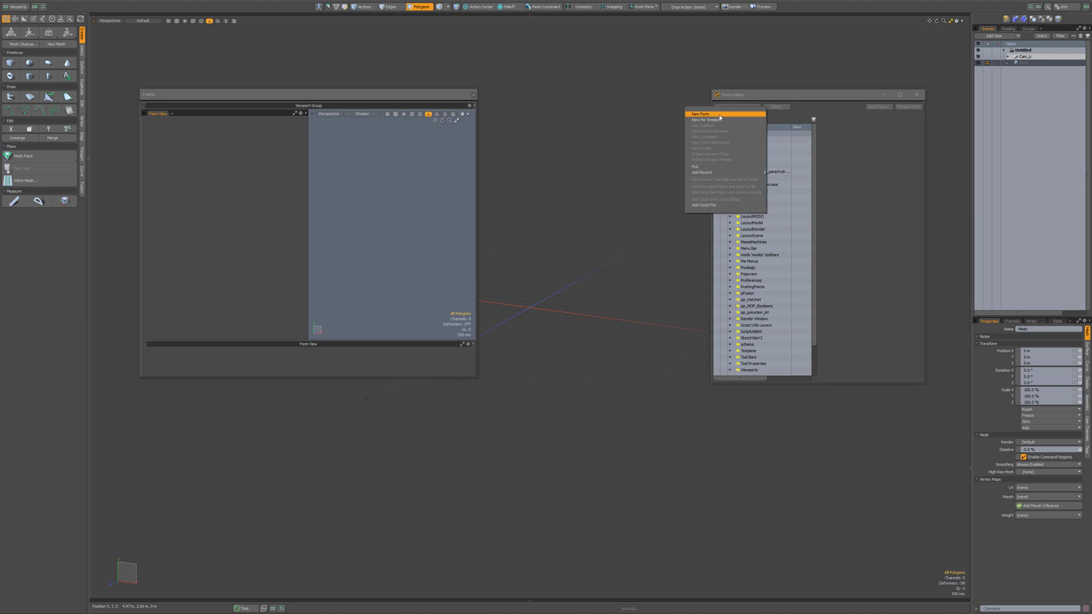
click(719, 114)
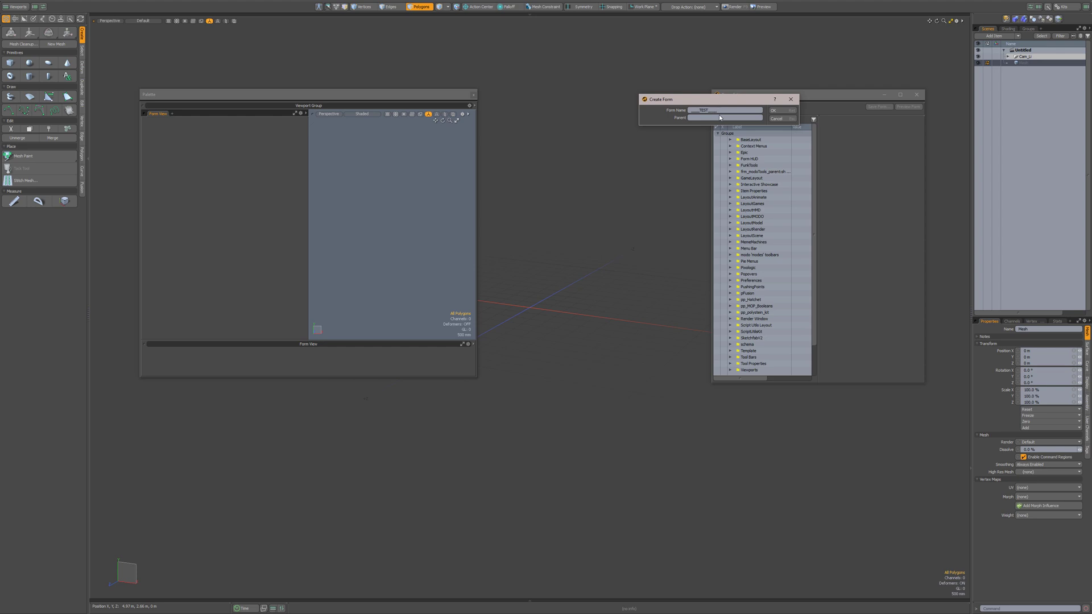
key(Return)
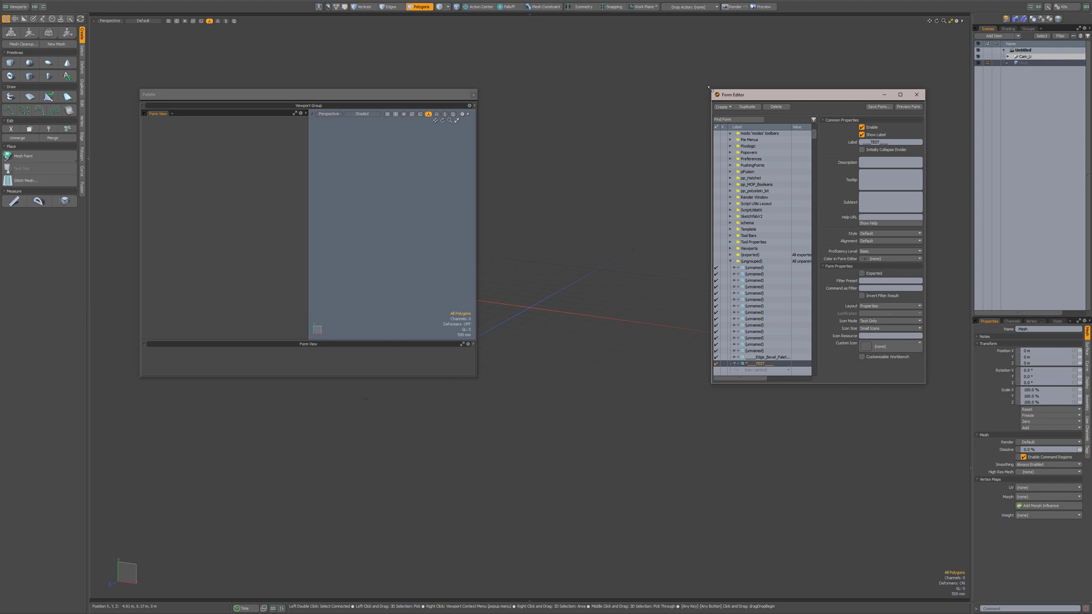
Enlarge the Form Editor and add the command viewport.hide to the ____TEST____ form
drag(712, 89, 542, 61)
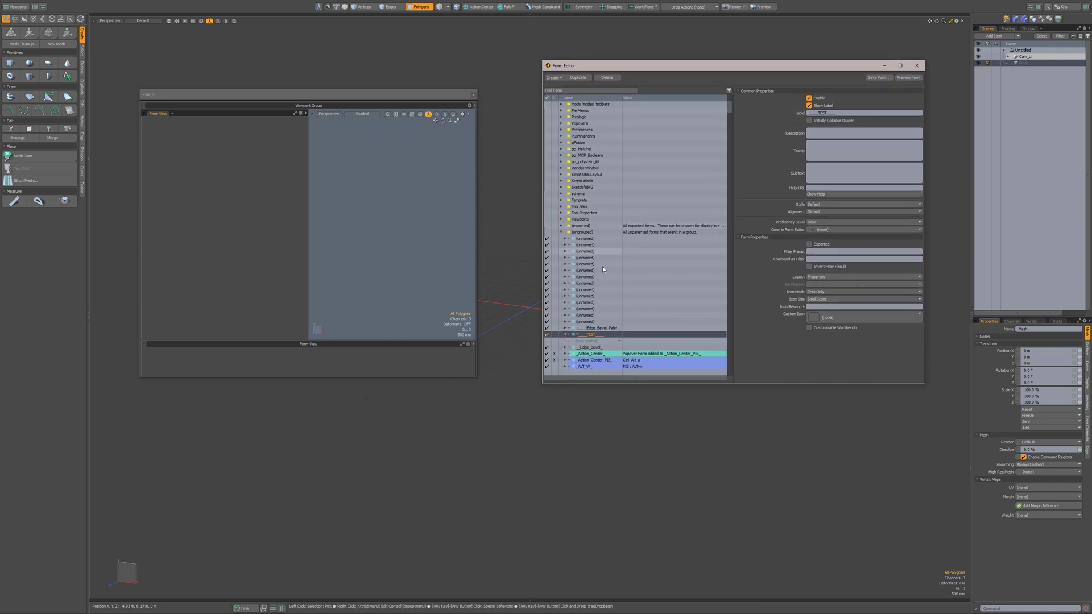
click(585, 344)
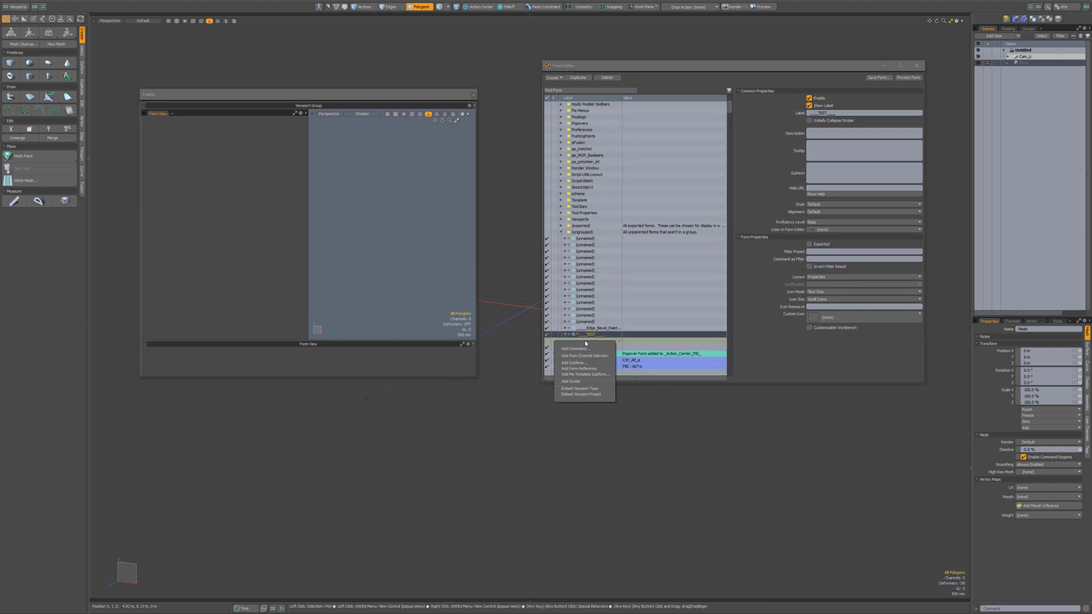
click(585, 349)
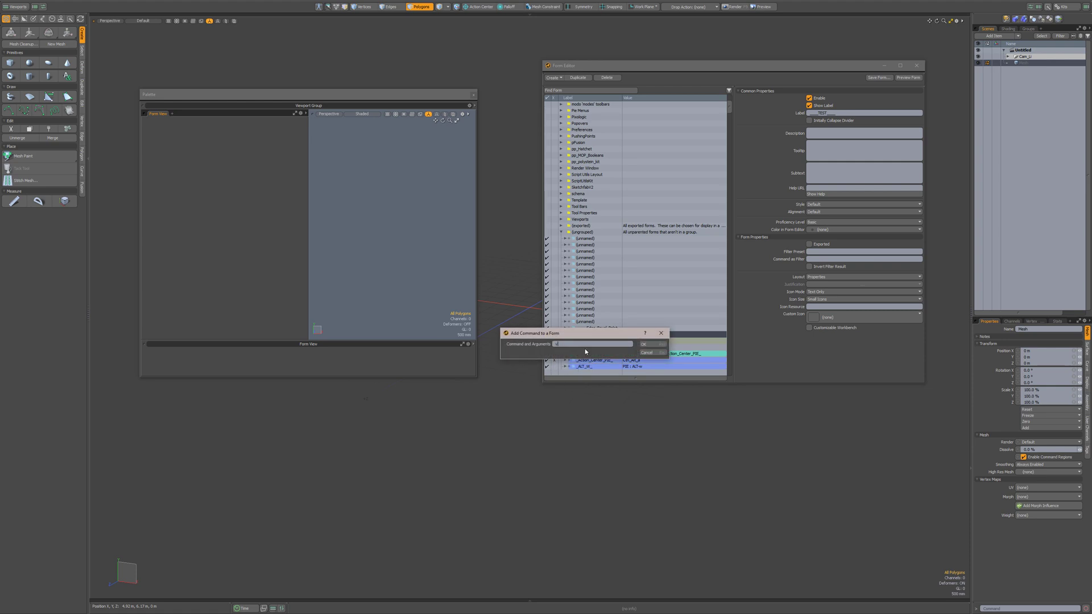
text(viewport.hide)
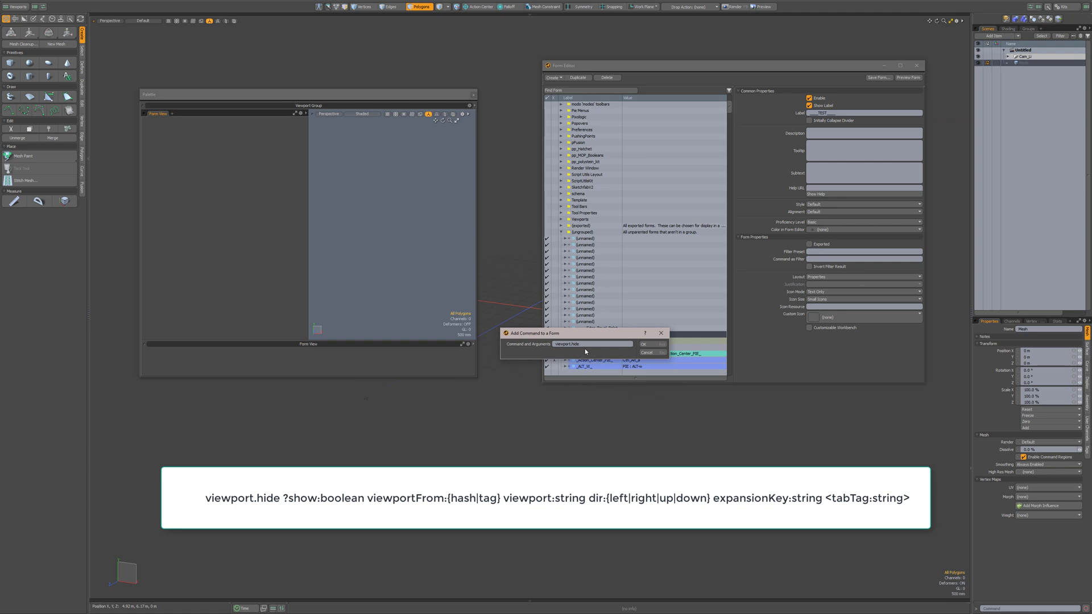
key(Return)
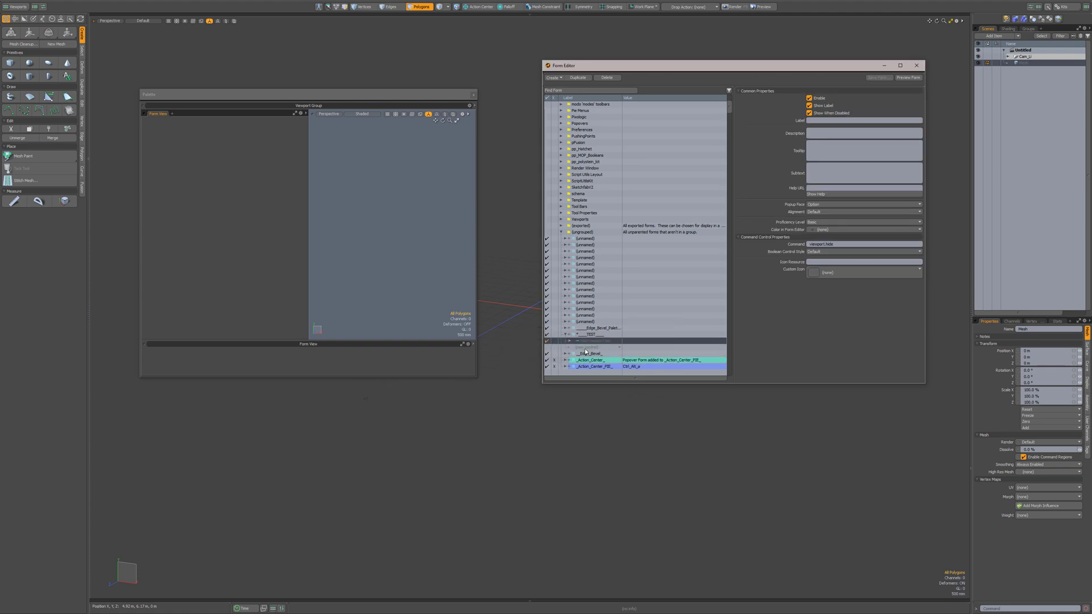
Label the viewport.hide command in the ____TEST____ form as Button 1
click(822, 121)
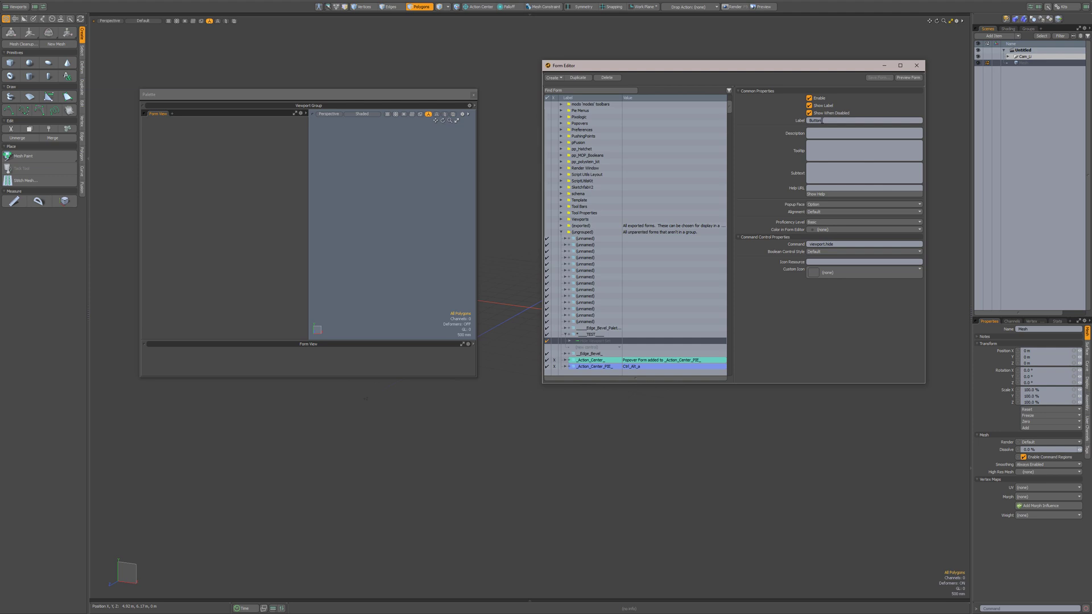
key(Return)
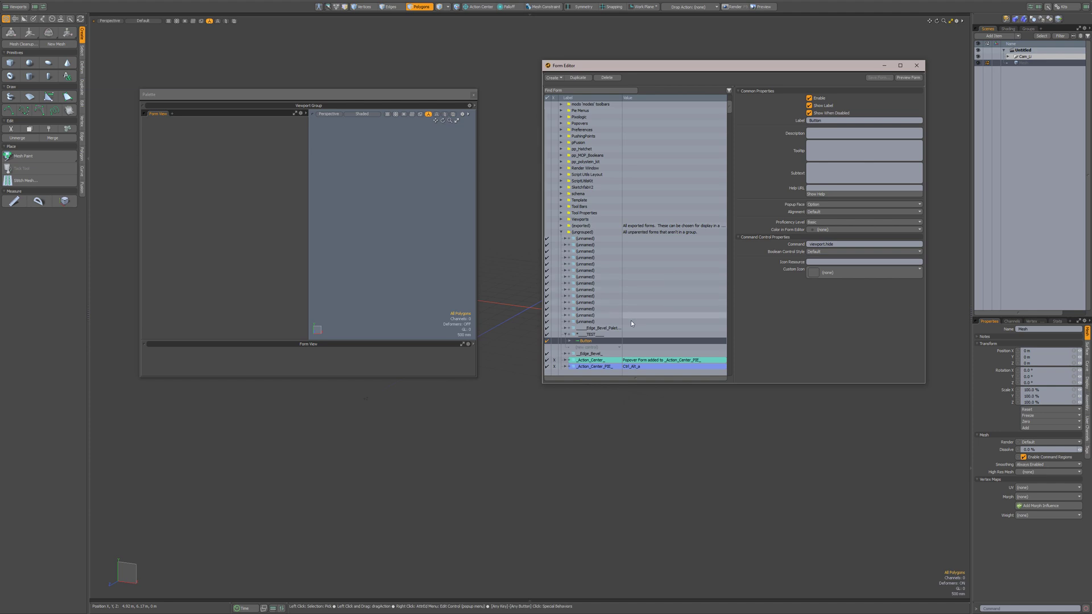
click(833, 120)
click(834, 120)
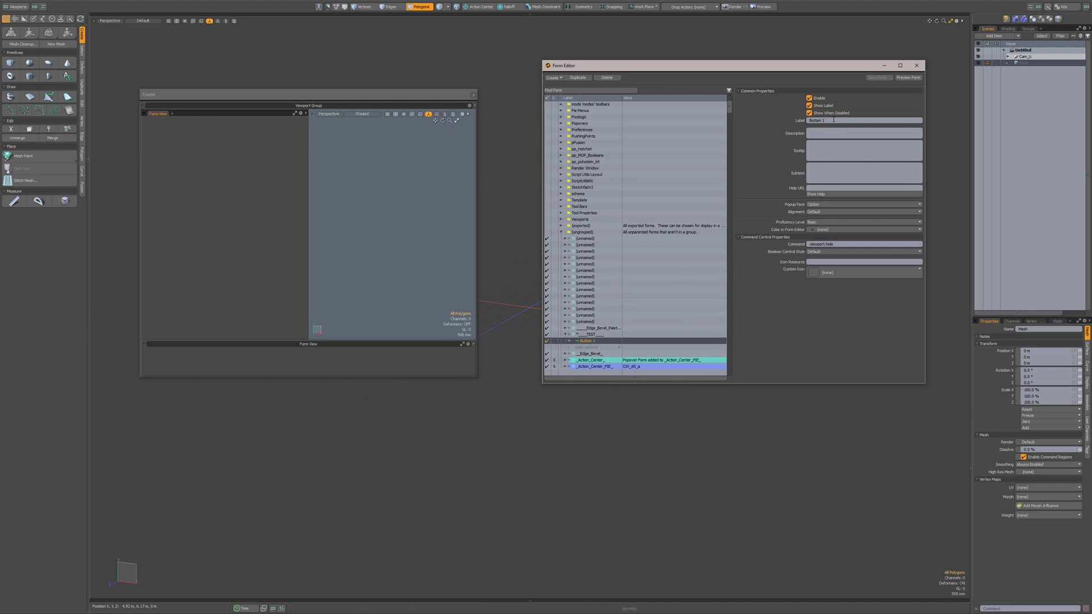
Duplicate the Button 1 command twice within the ____TEST____ form
right_click(587, 343)
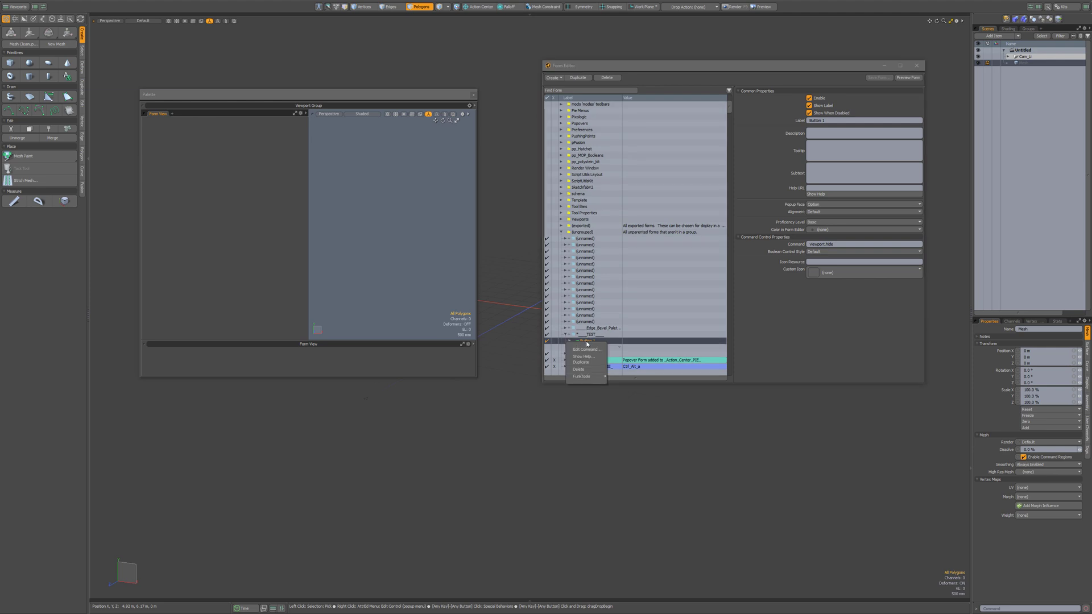
click(582, 363)
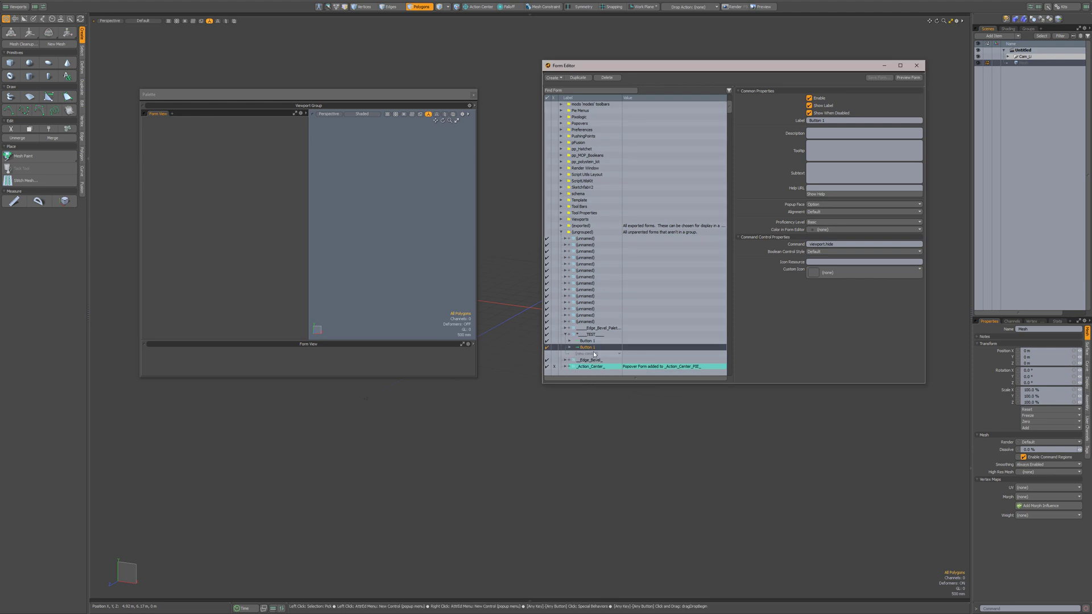
right_click(595, 355)
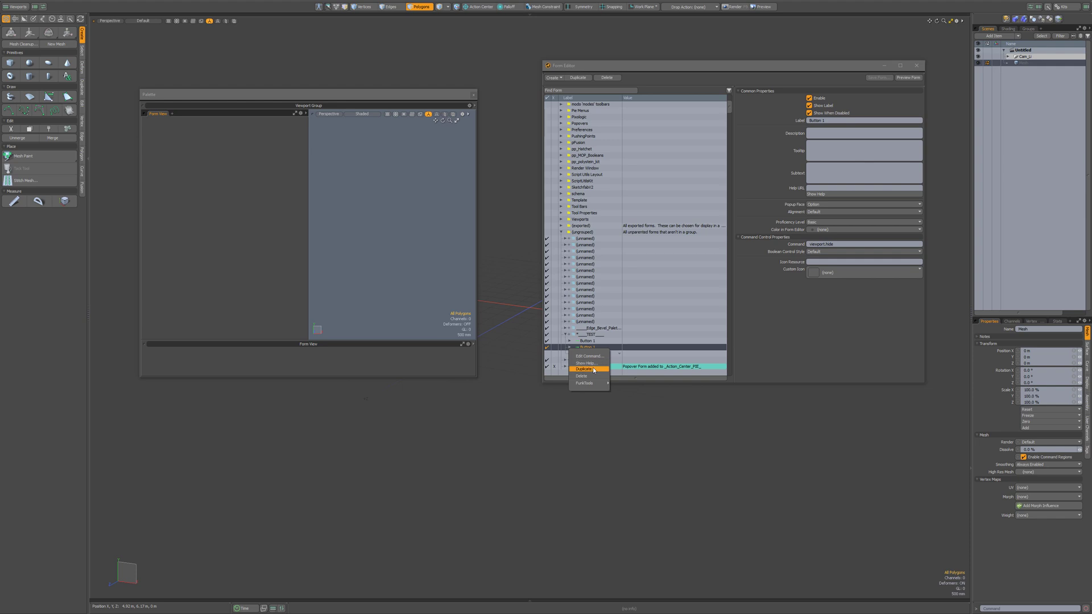
click(589, 369)
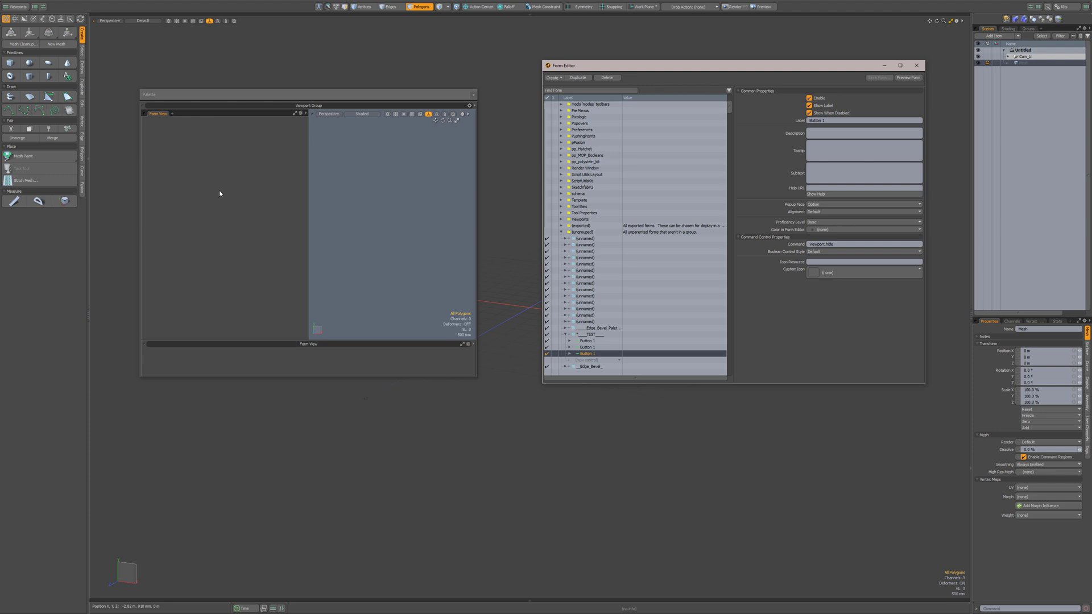
Relabel the two duplicated commands as Button 2 and Button 3
click(589, 347)
click(835, 120)
click(835, 120)
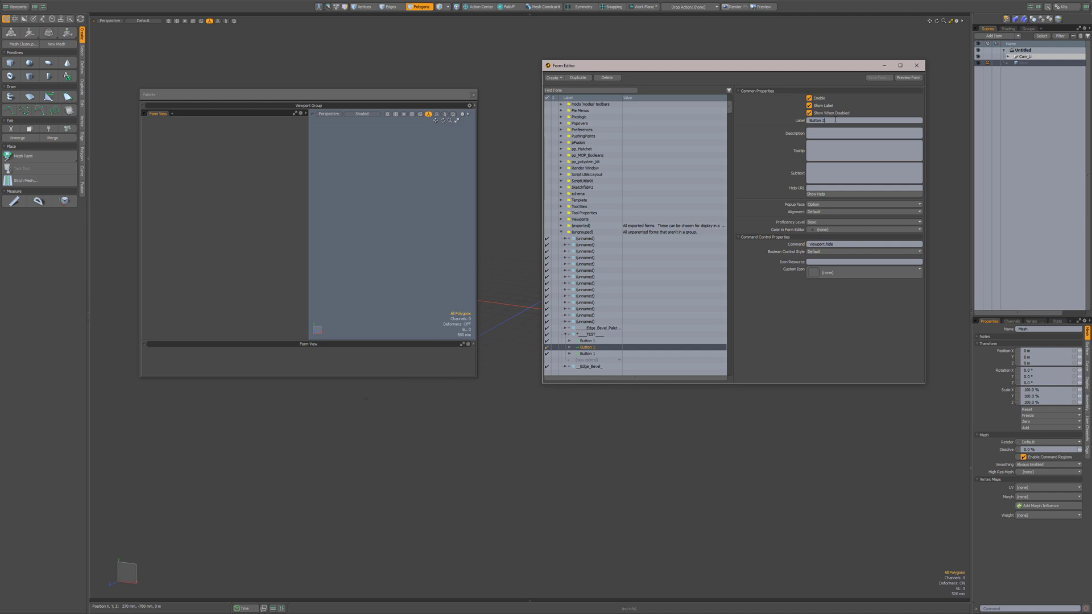
click(591, 354)
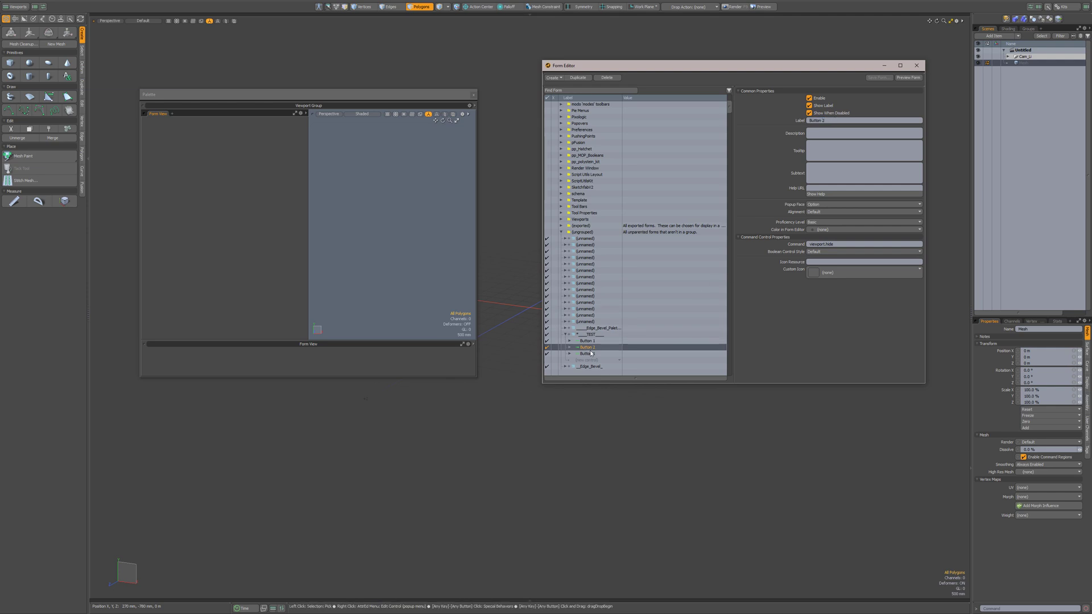
click(836, 122)
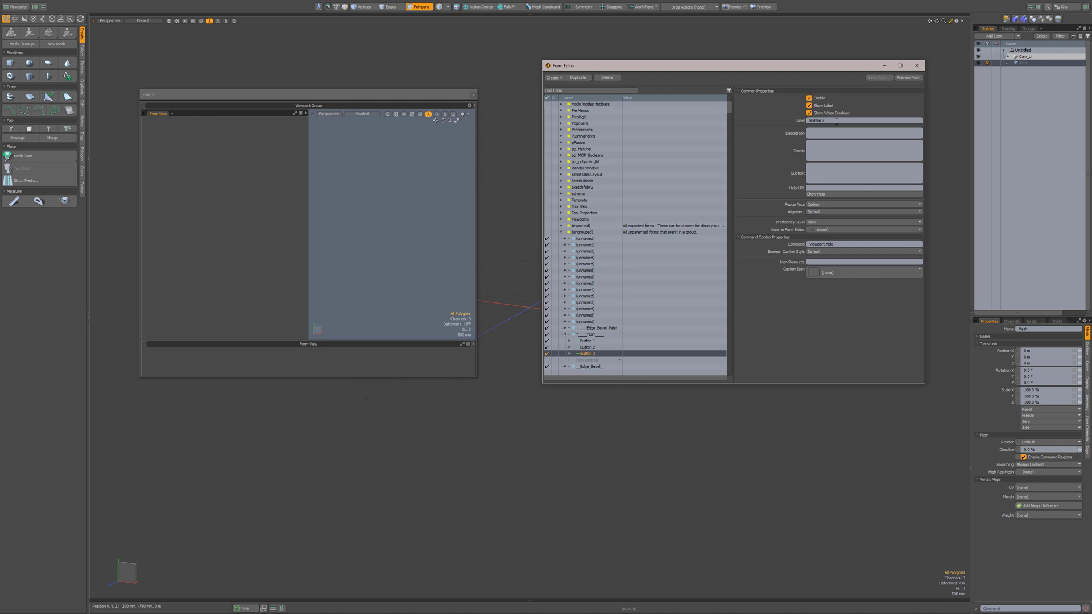
Mark the ____TEST____ form as exported and save it to a config file named ____TEST____
click(589, 334)
click(825, 244)
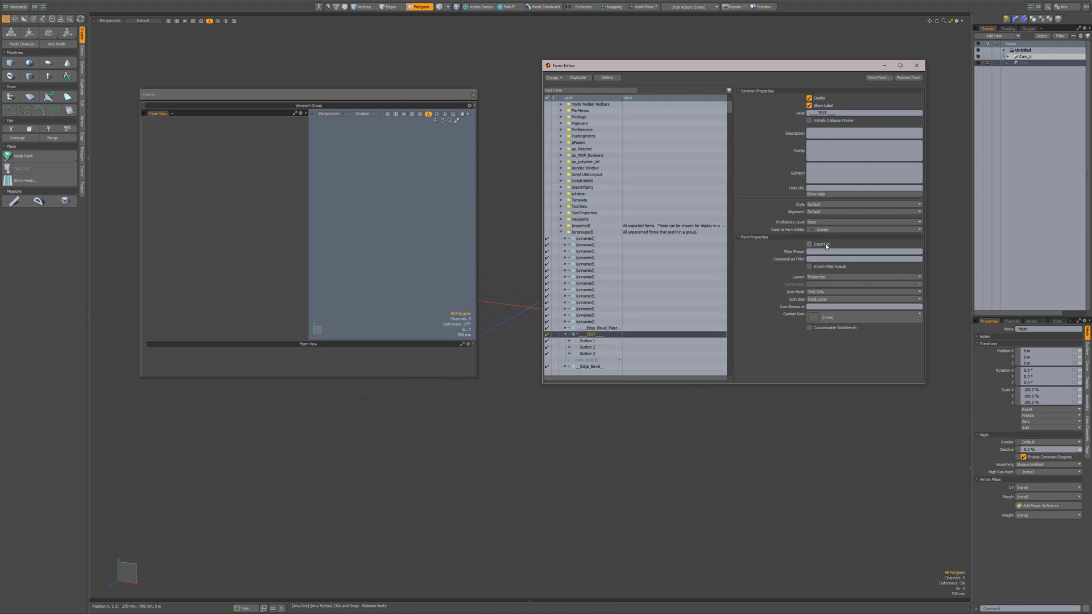
click(837, 113)
key(ctrl+c)
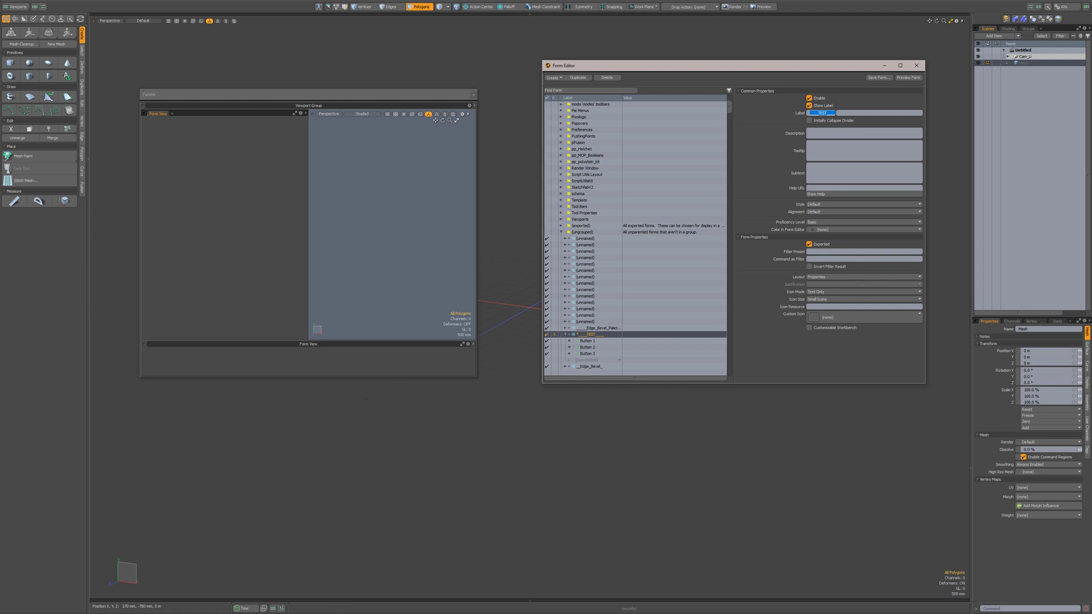
click(883, 77)
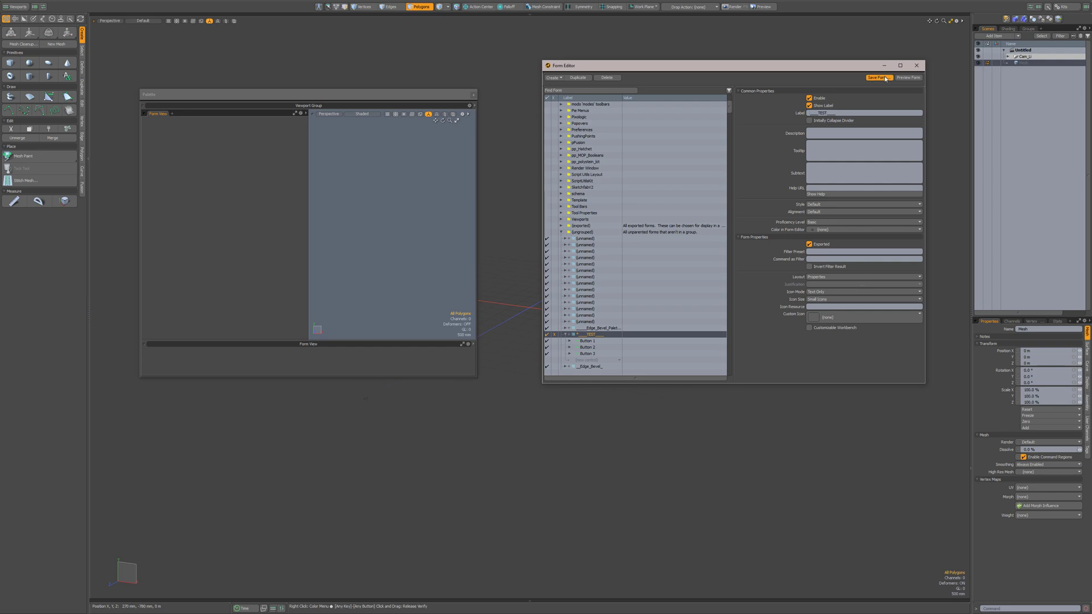
key(ctrl+v)
key(Return)
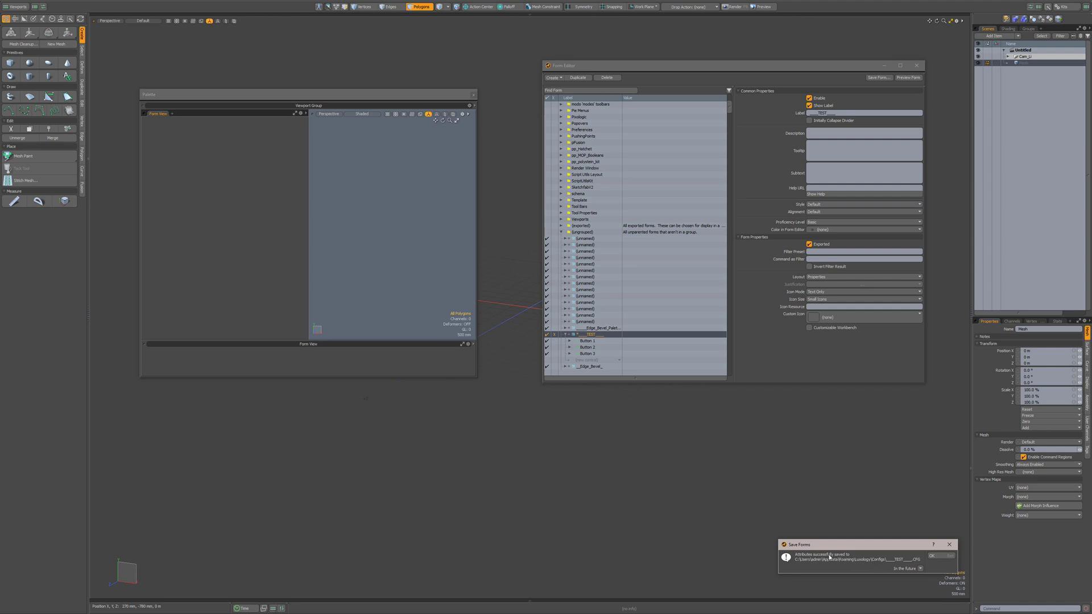
click(937, 555)
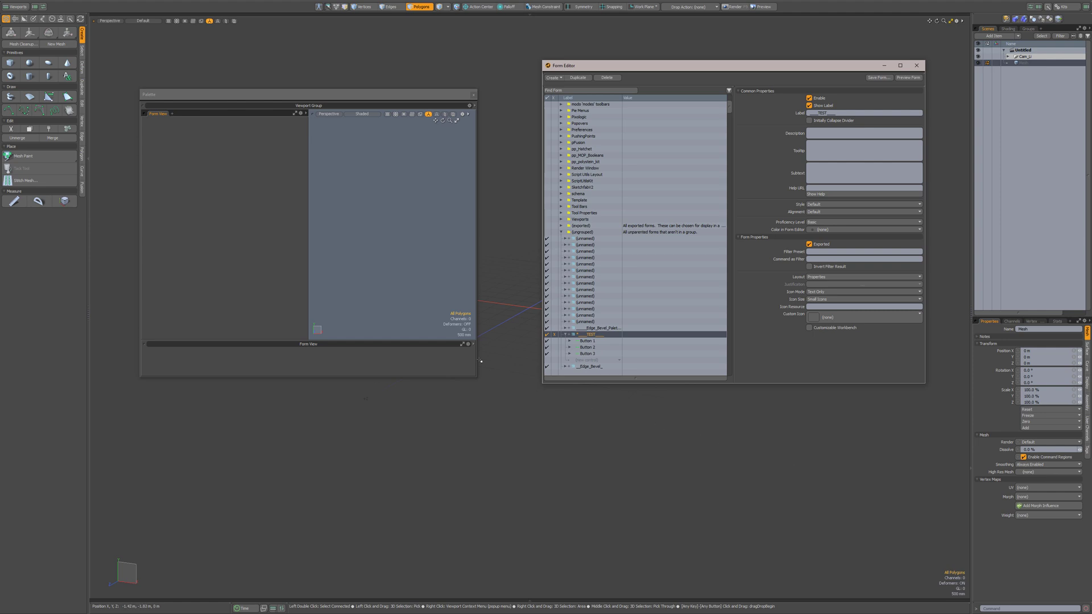
Move the palette higher and assign the exported ____TEST____ form to its lower Form View through the viewport settings
click(423, 358)
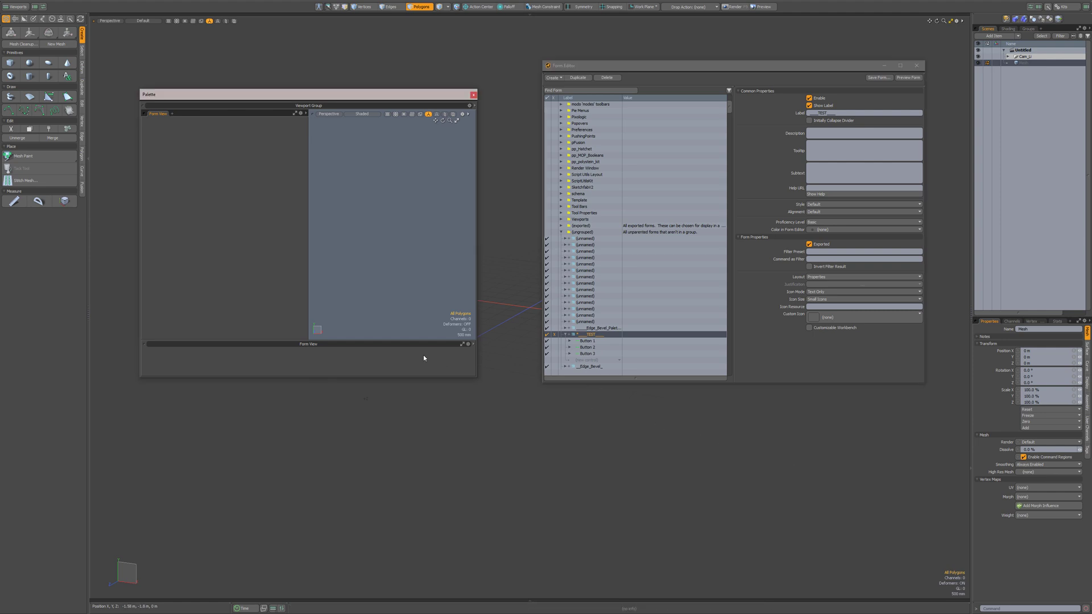
click(473, 344)
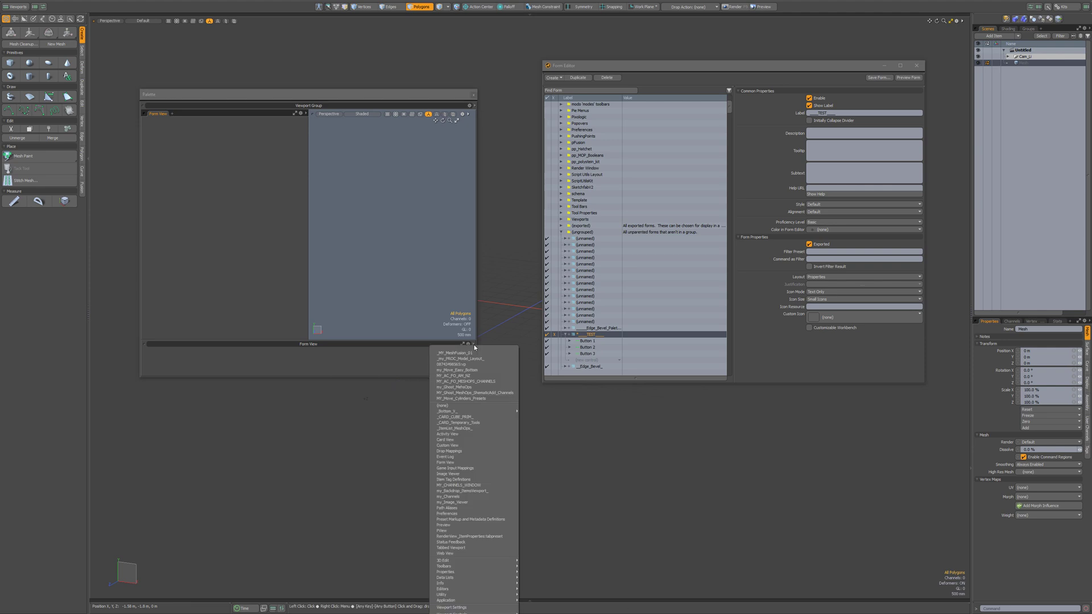
click(411, 96)
drag(406, 95, 395, 26)
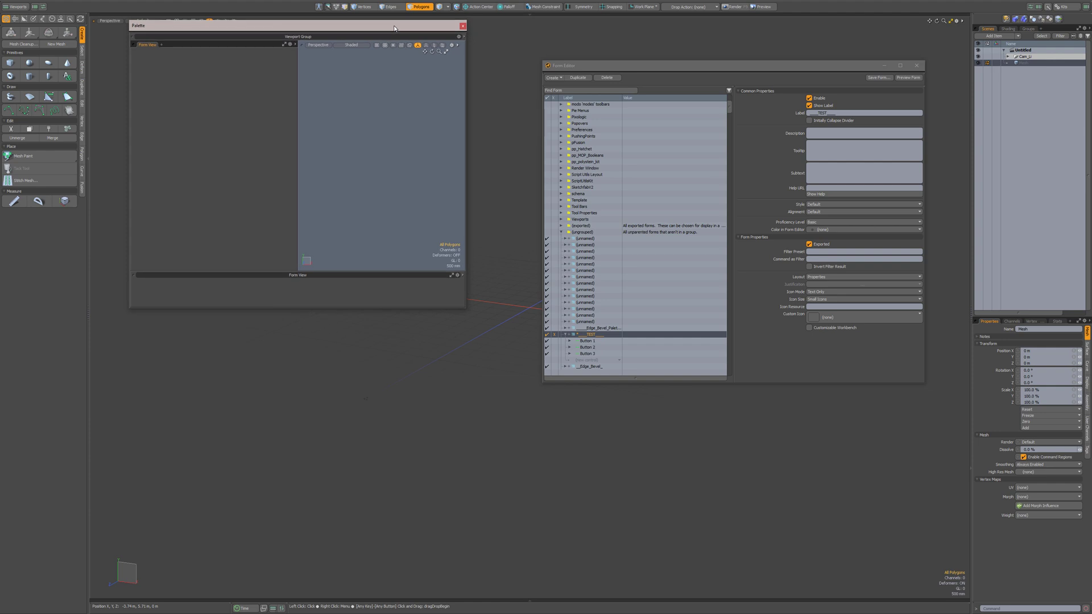
click(463, 276)
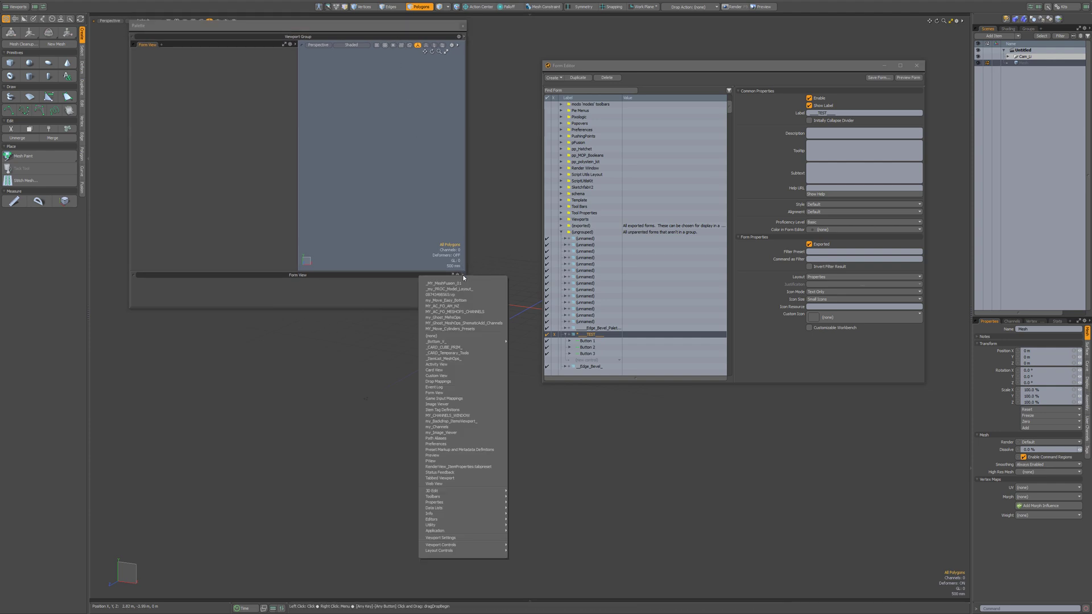
click(461, 538)
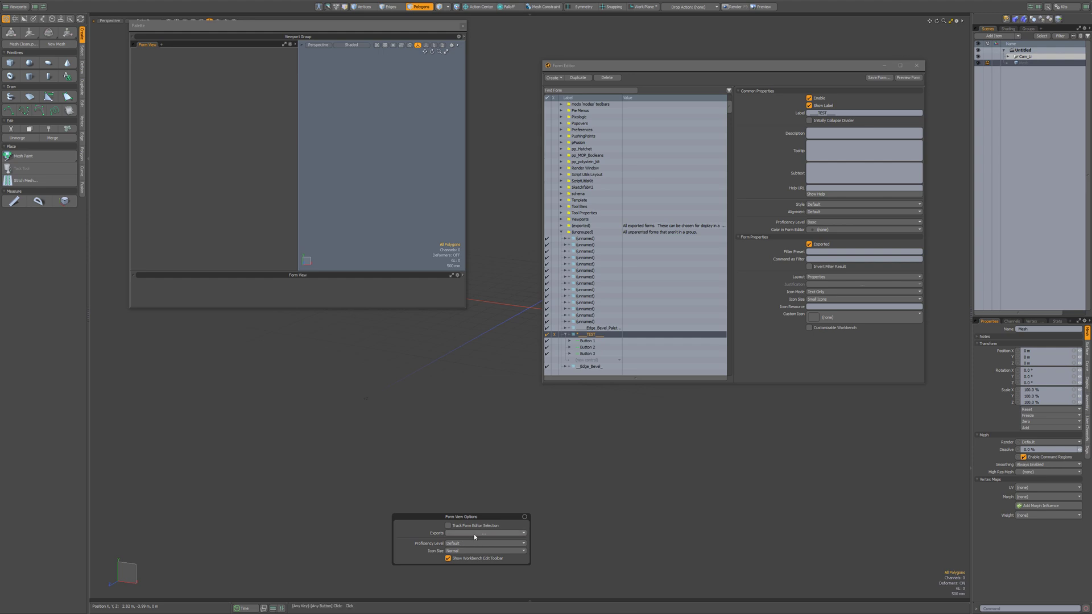
click(475, 535)
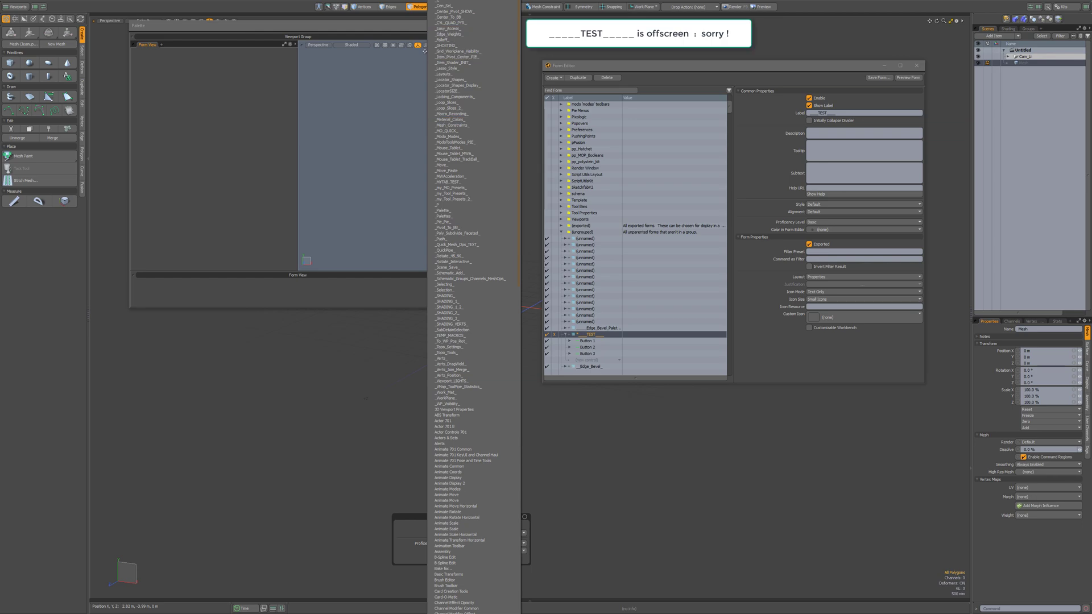
click(450, 0)
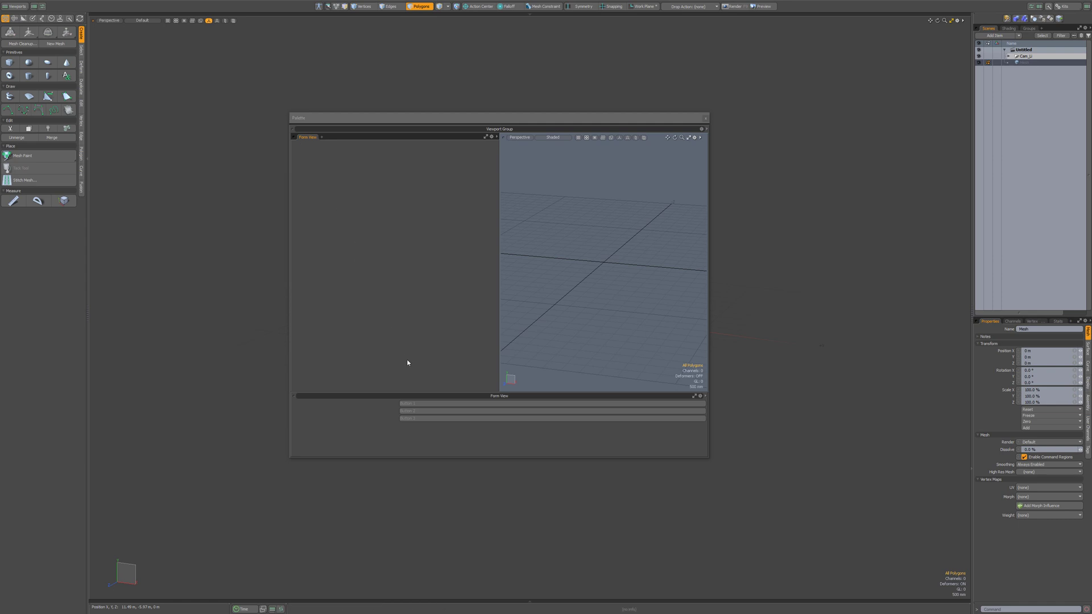
Duplicate the Form View tab of the palette's tabbed viewport twice to make three tabs
right_click(312, 139)
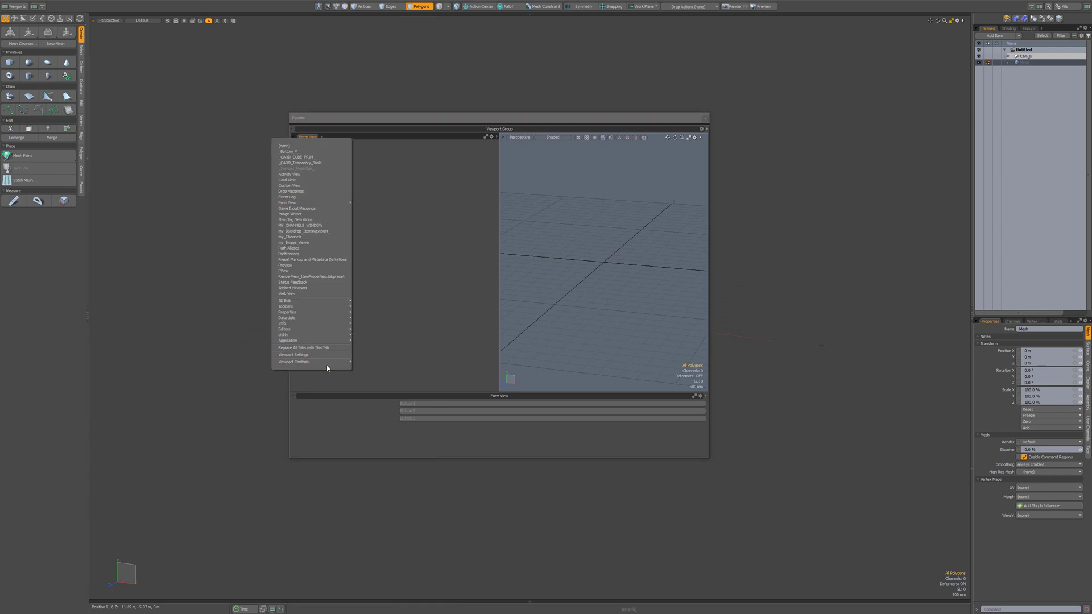
mouse_move(328, 363)
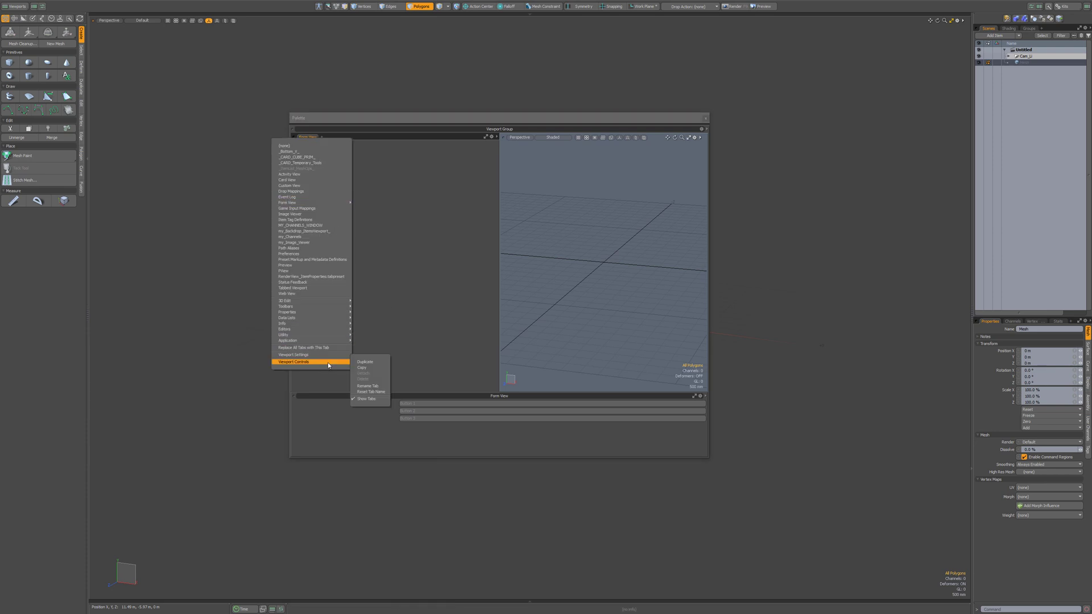
click(366, 362)
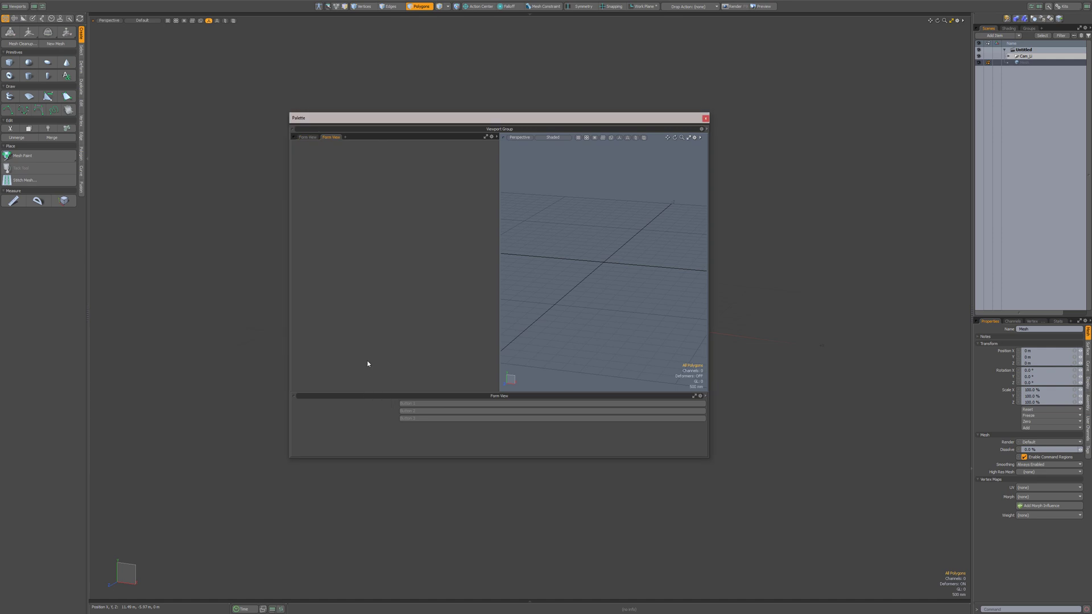
right_click(332, 138)
mouse_move(340, 338)
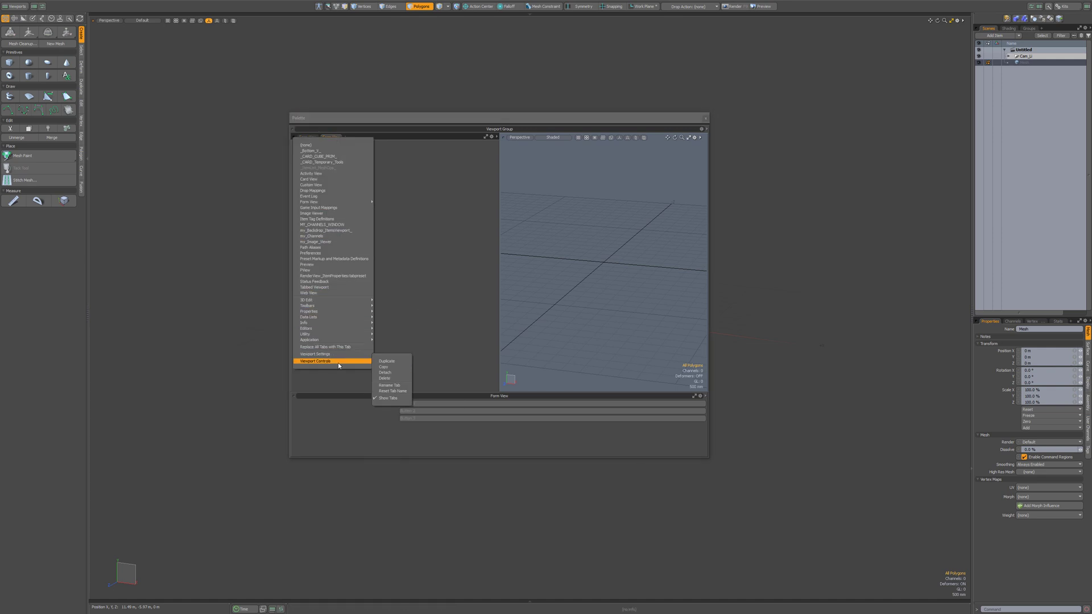
click(387, 362)
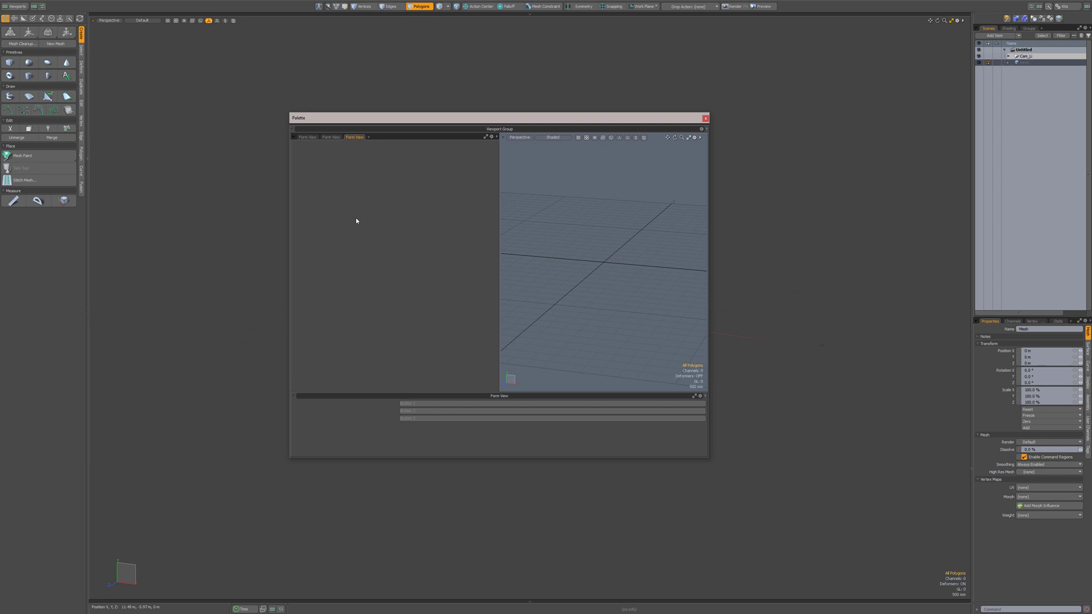
Assign an exported form with viewport display options to the first Form View tab of the tabbed viewport
click(308, 138)
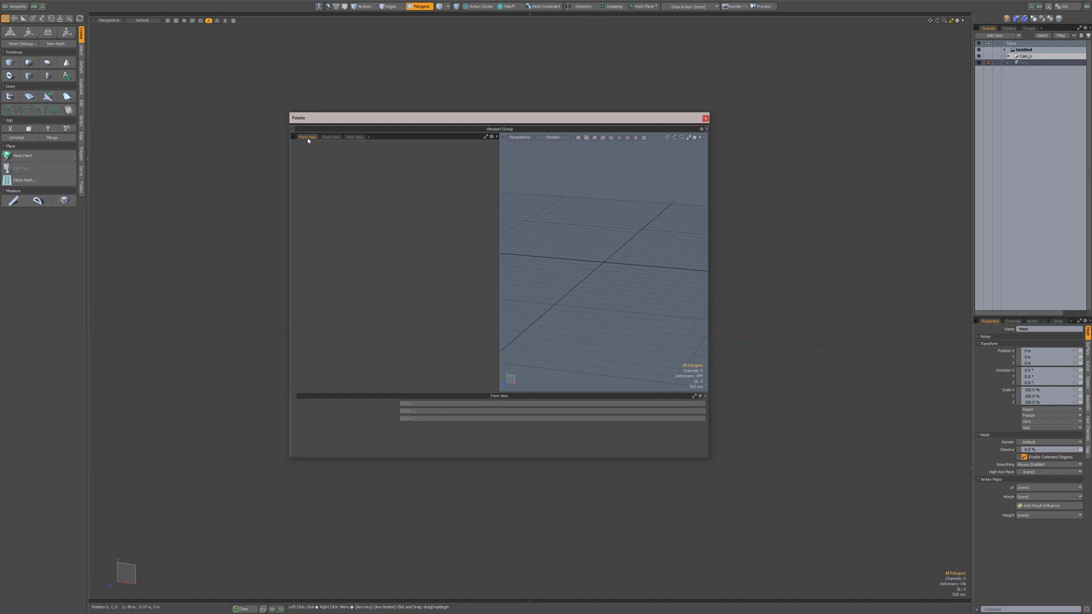
right_click(308, 139)
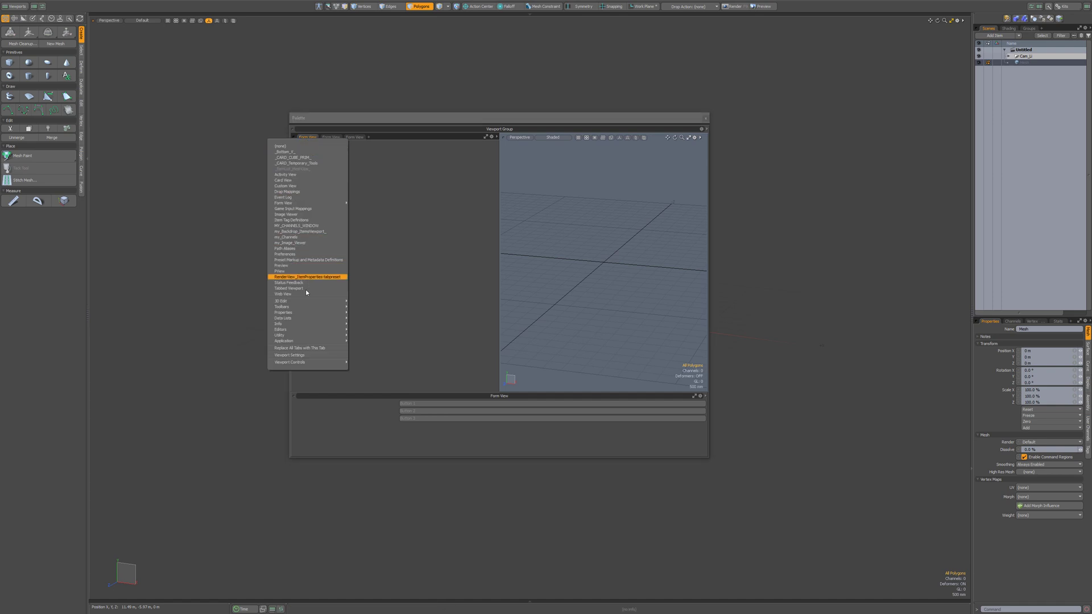
click(313, 355)
click(322, 350)
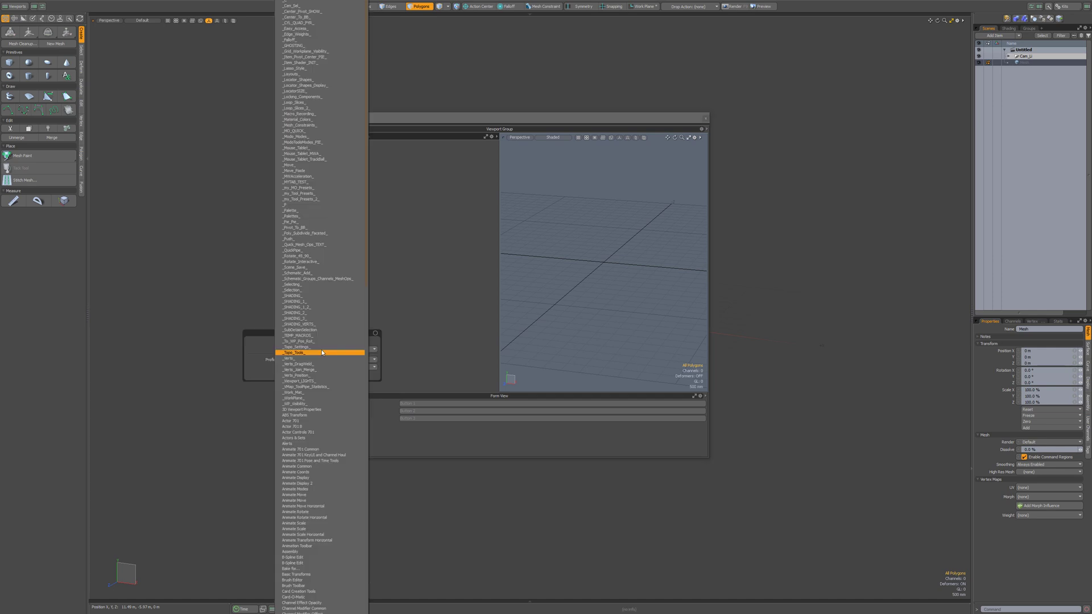
click(312, 6)
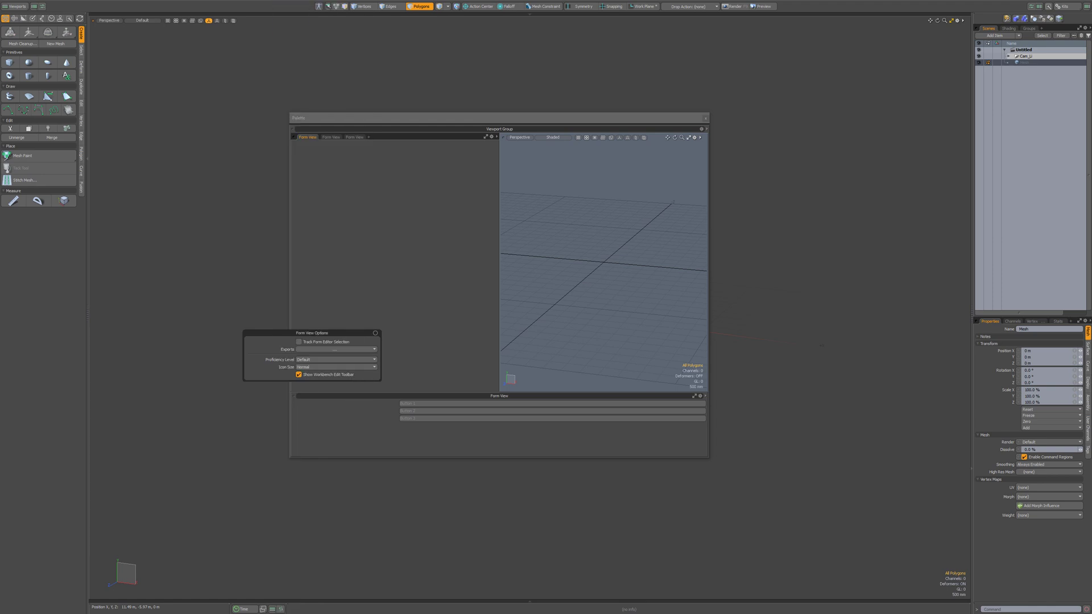
click(405, 117)
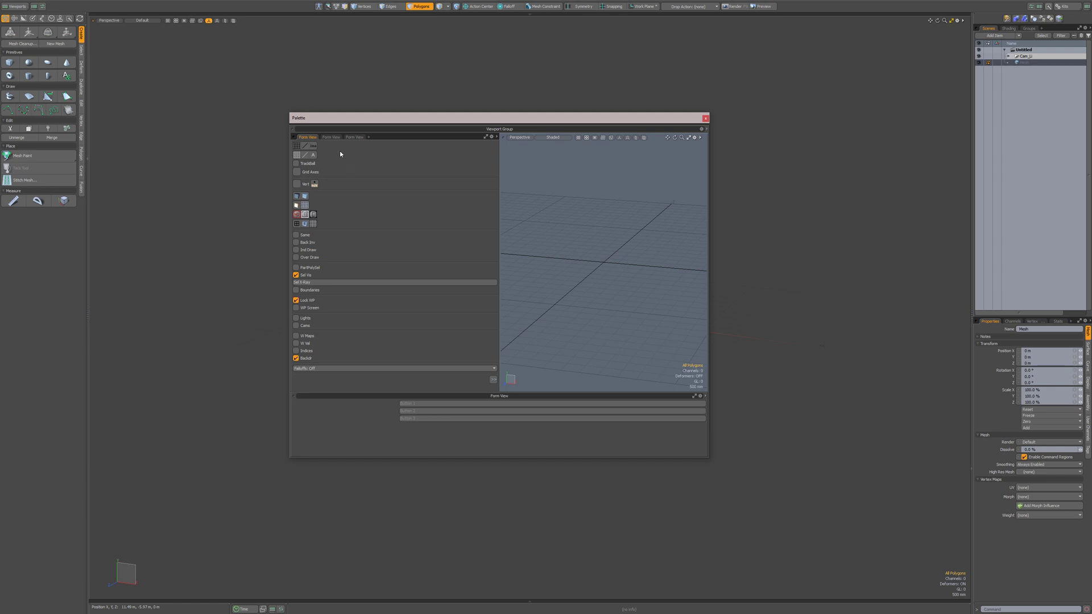
Rename the first Form View tab of the palette's tabbed viewport to 8
right_click(331, 138)
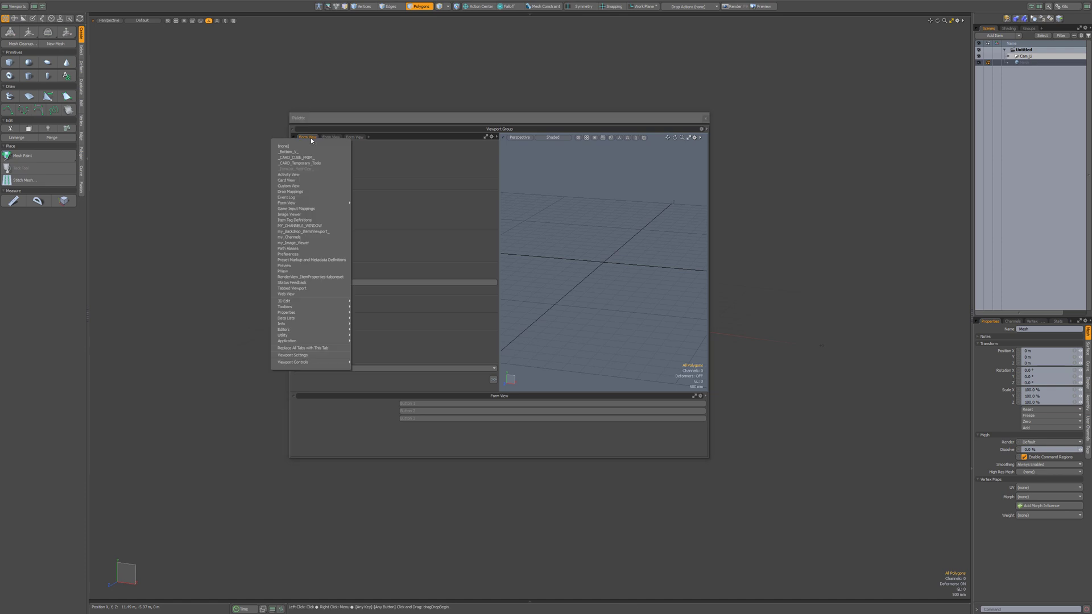
mouse_move(308, 362)
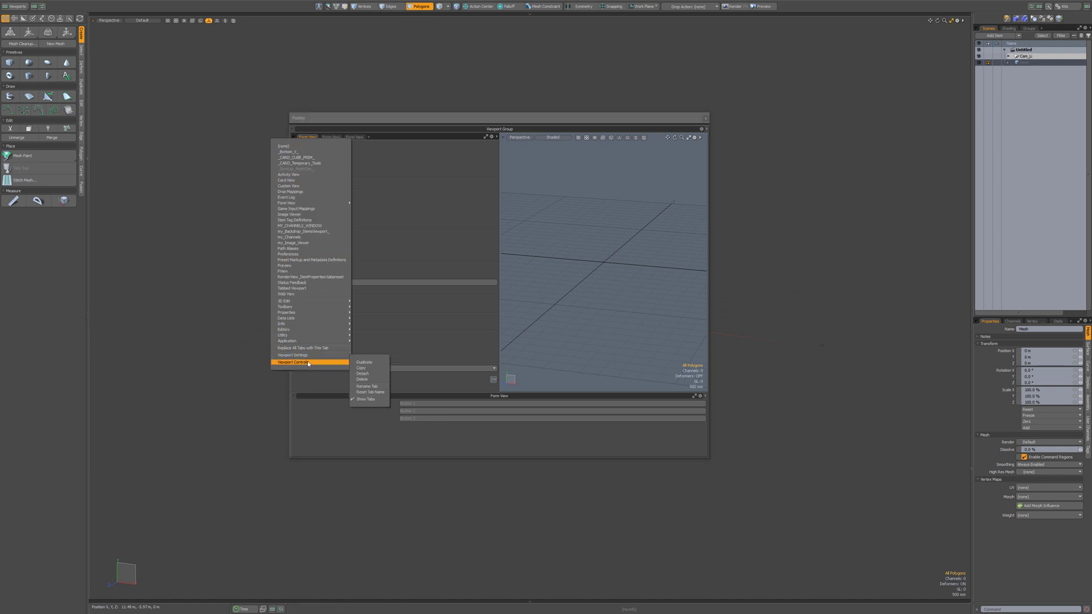
click(367, 387)
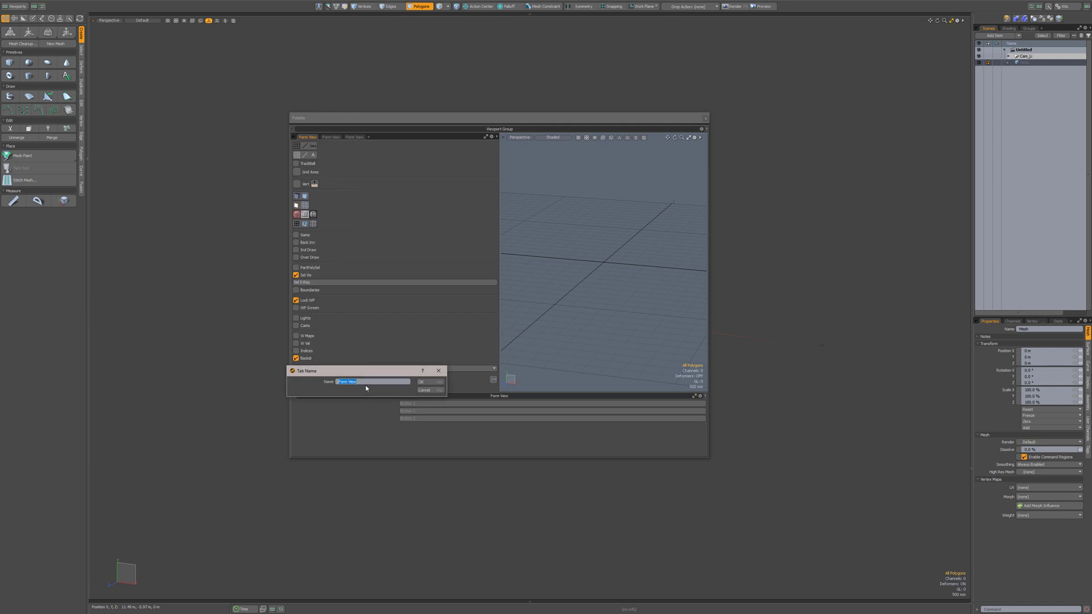
text(8)
key(Return)
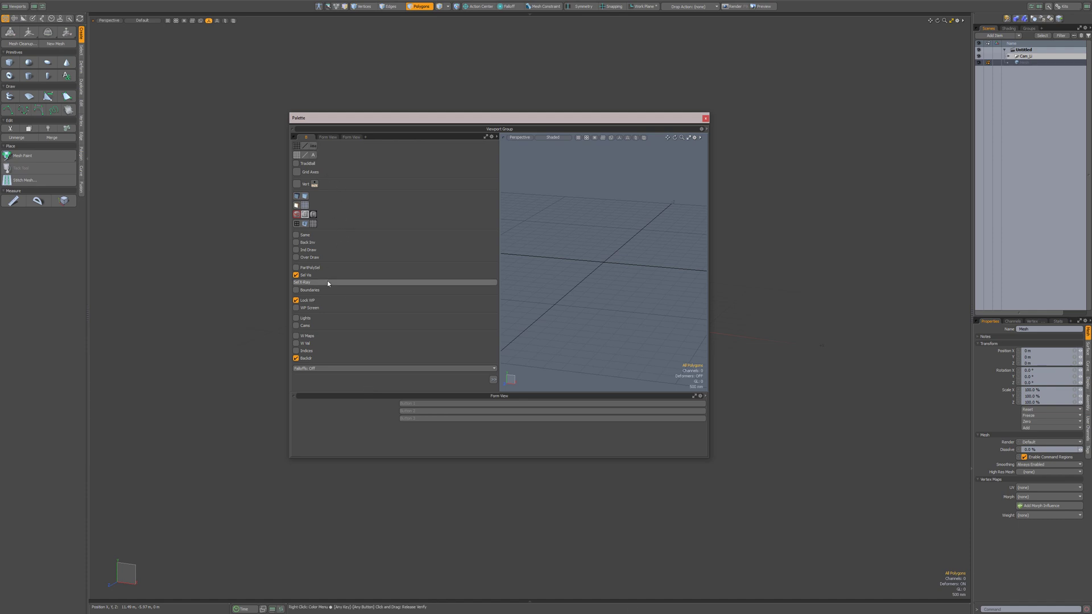
Assign the exported _Easy_Access_ form to the second tab of the tabbed viewport through its viewport settings
click(329, 138)
right_click(329, 138)
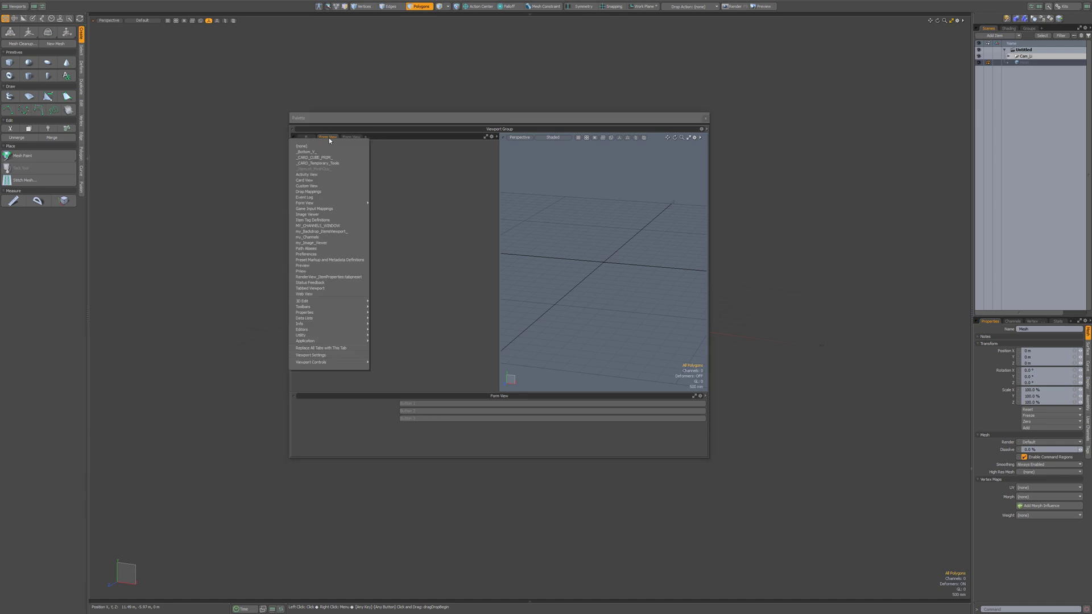
click(353, 355)
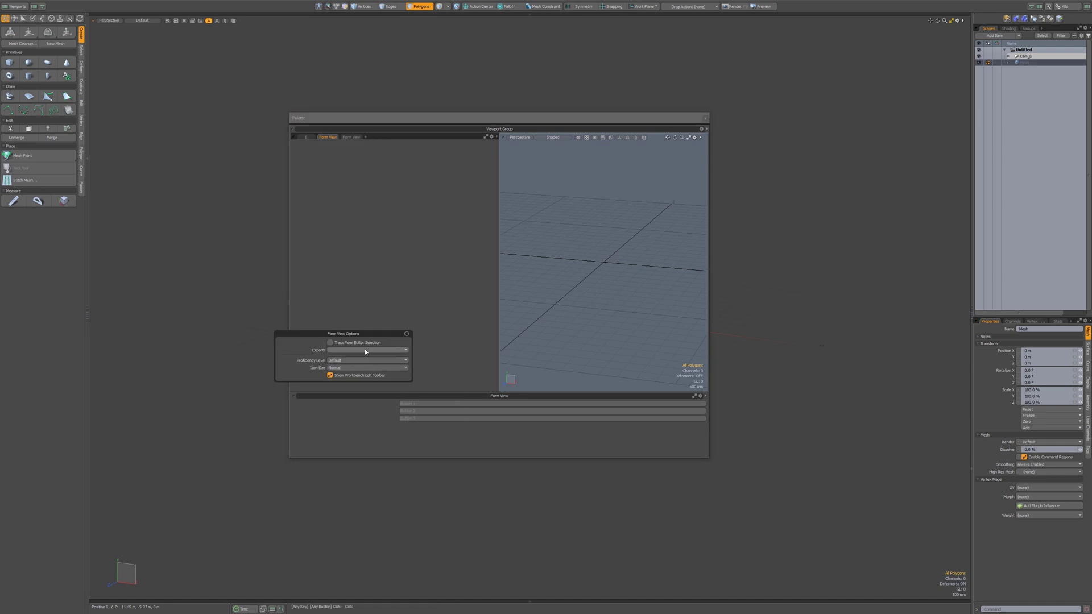
click(365, 350)
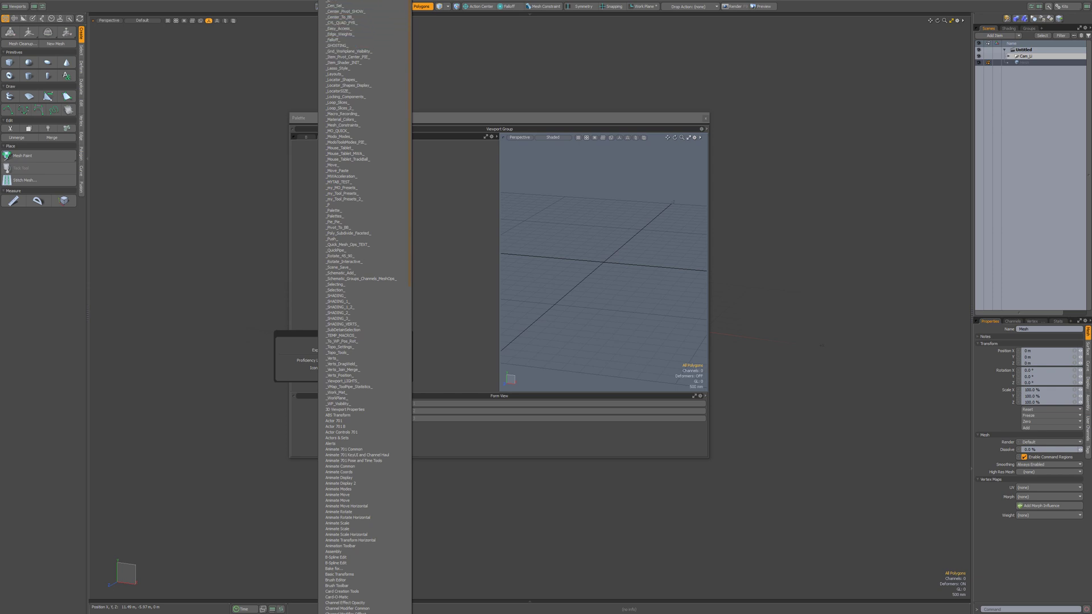
click(346, 29)
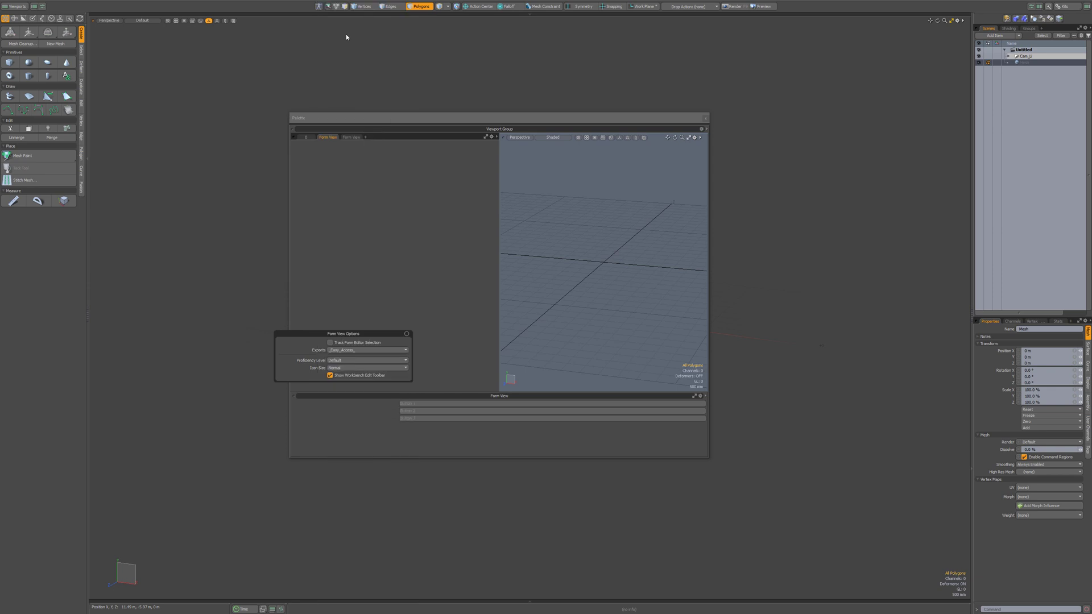
click(379, 126)
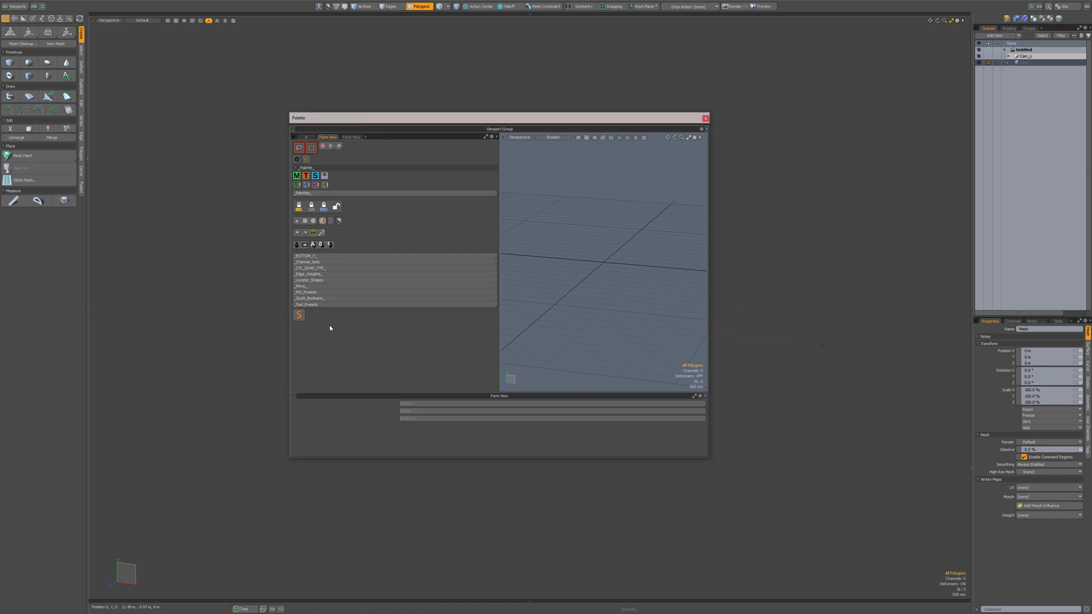
Rename the second tab, holding the _Easy_Access_ form, to E
right_click(326, 139)
mouse_move(338, 363)
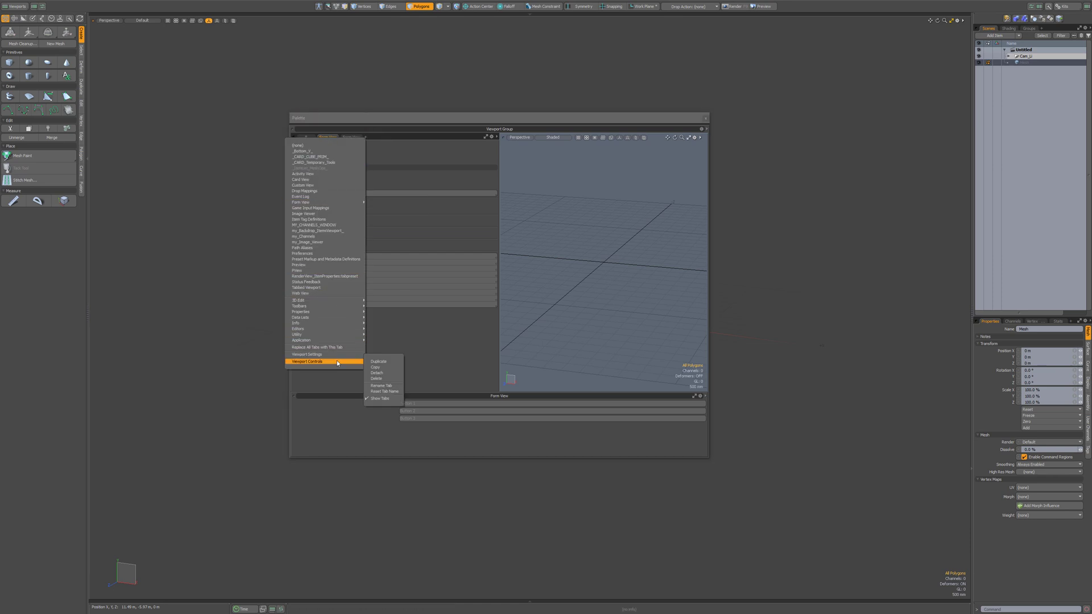
click(381, 385)
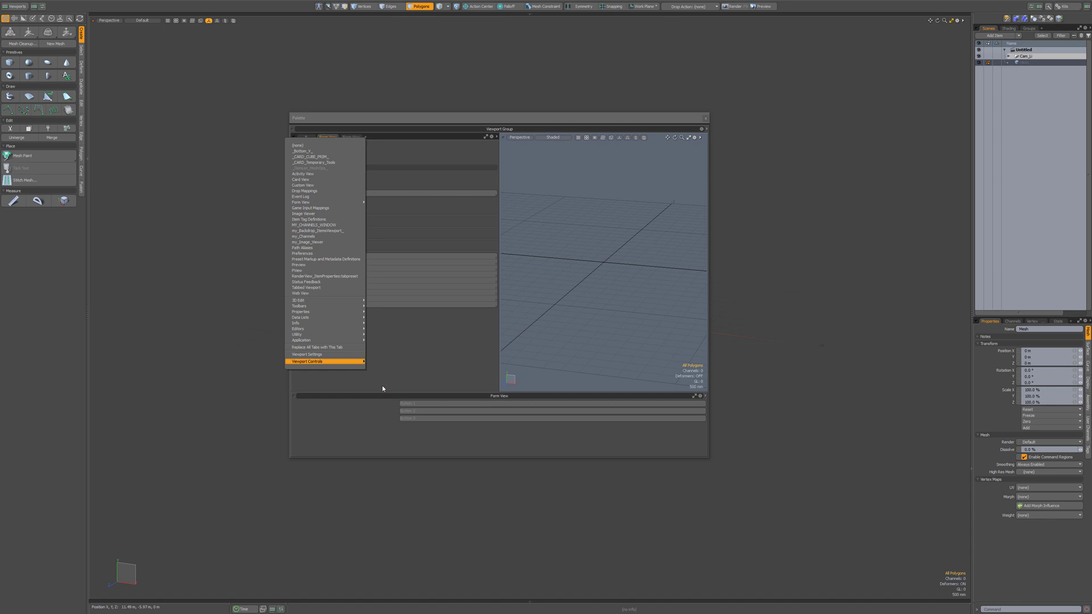
text(E)
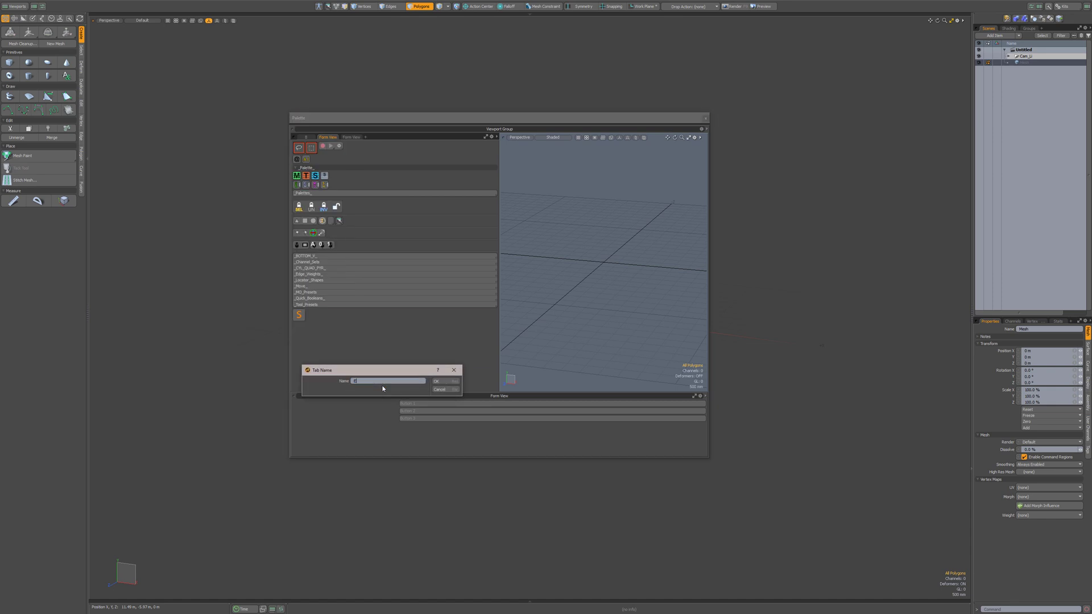
key(Return)
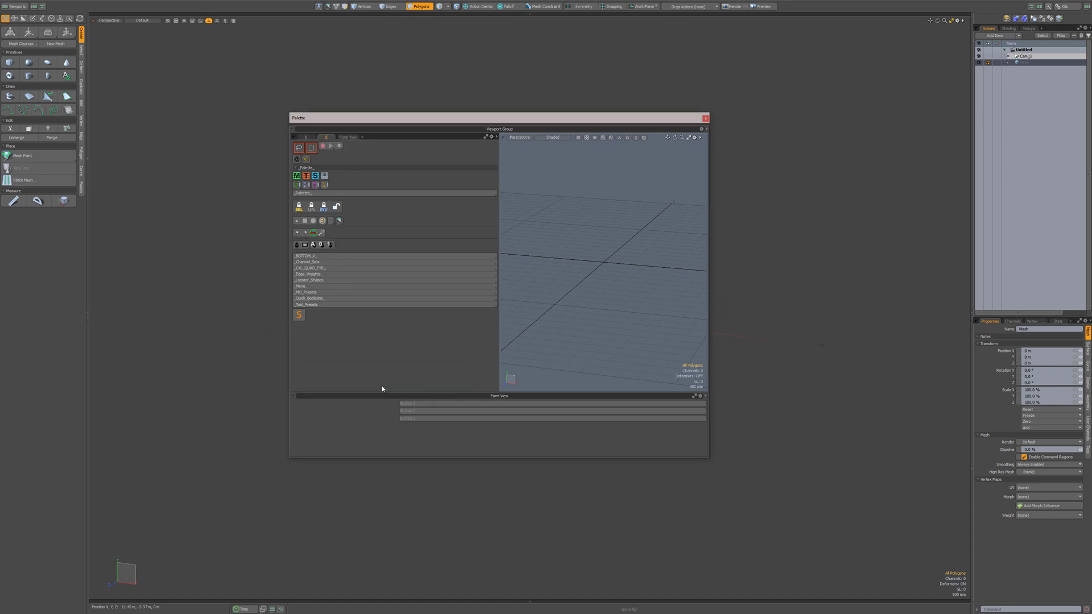
Assign the exported _Edge_Weights_ form to the third tab of the tabbed viewport through its viewport settings
click(348, 137)
right_click(350, 137)
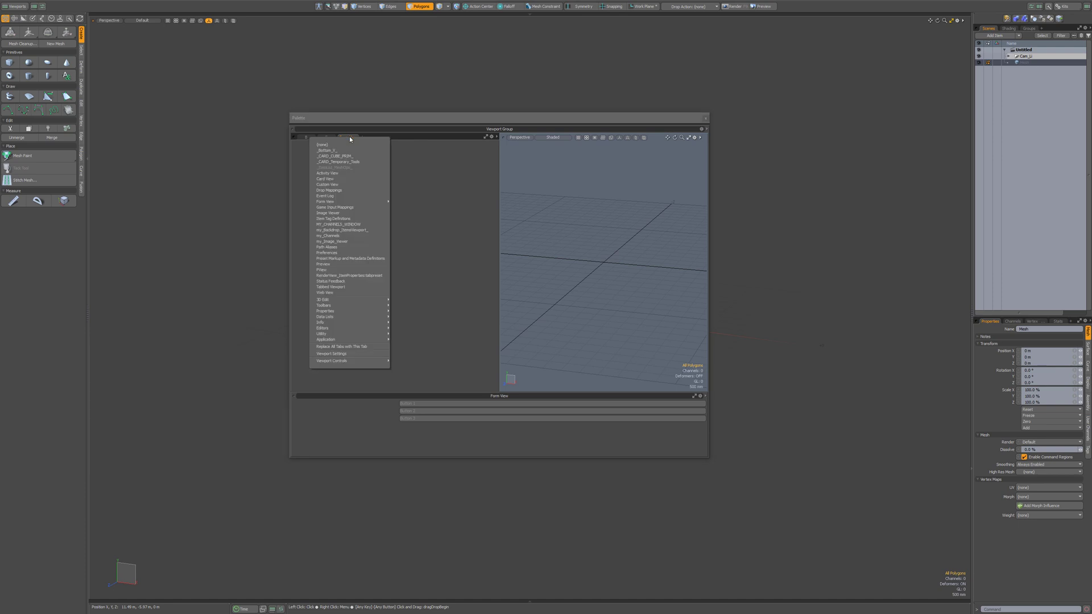
click(350, 354)
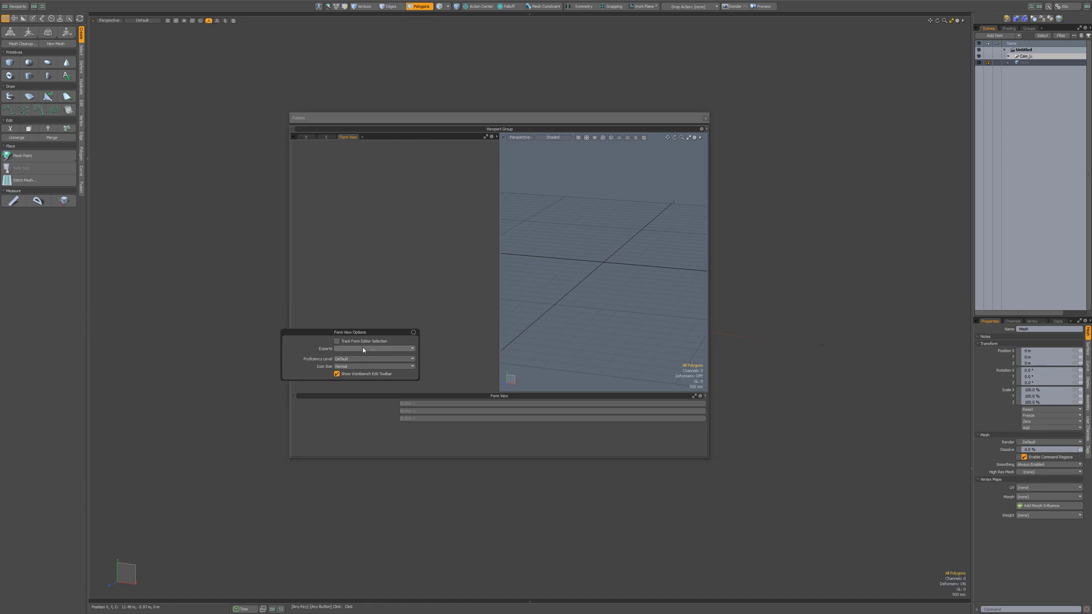
click(363, 347)
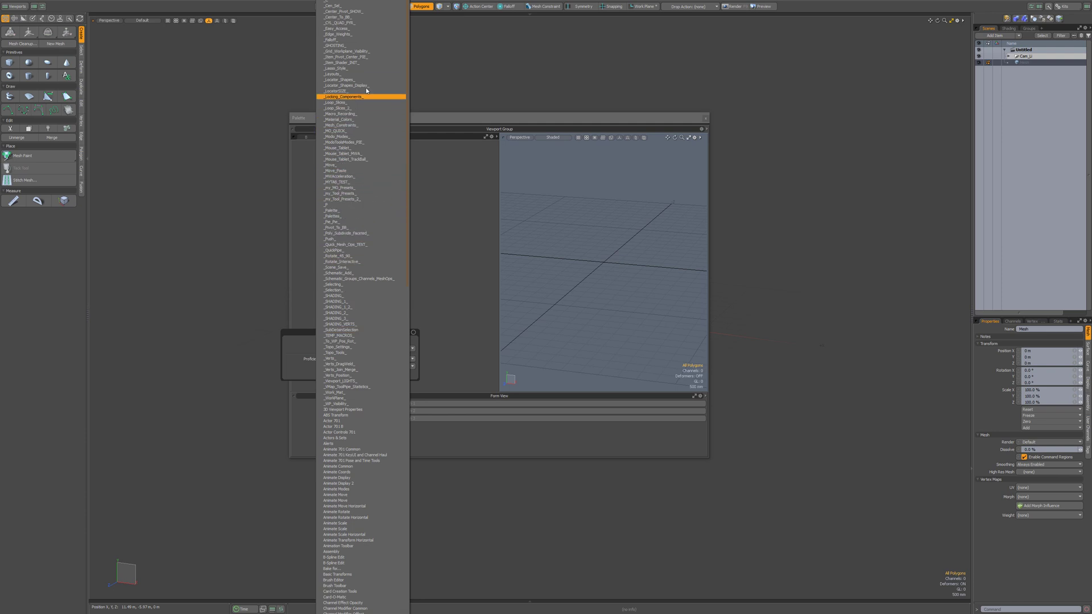
click(347, 35)
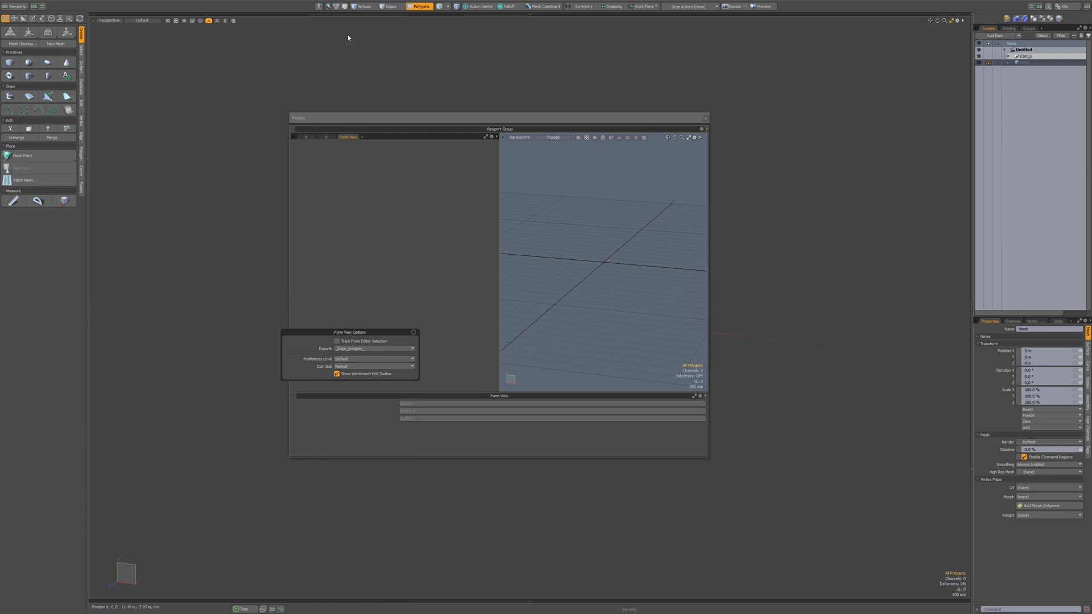
click(351, 230)
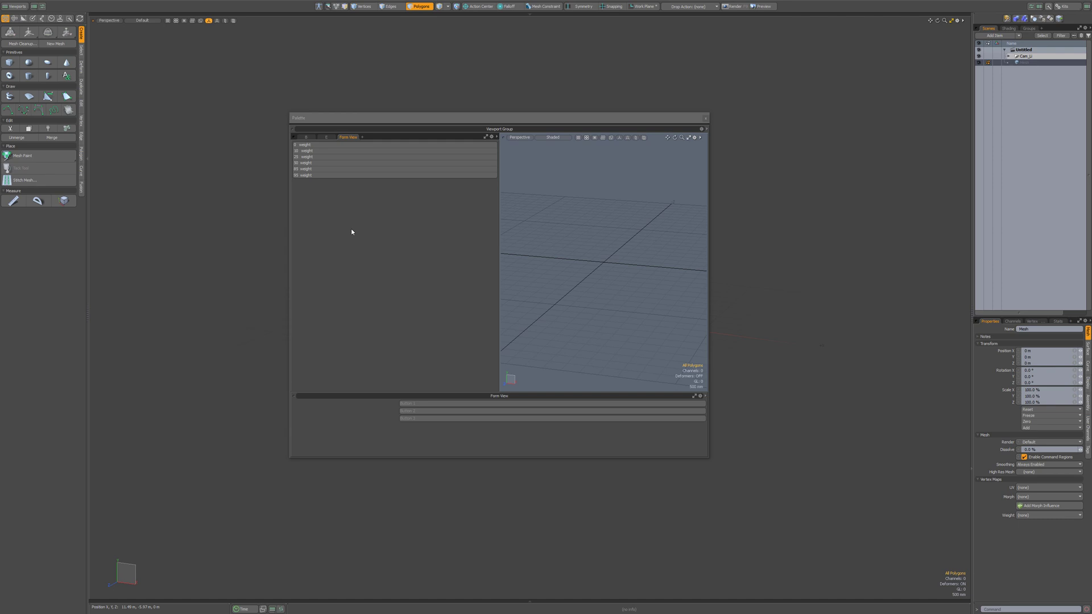
Rename the third tab, holding the _Edge_Weights_ form, to W
right_click(351, 139)
mouse_move(357, 363)
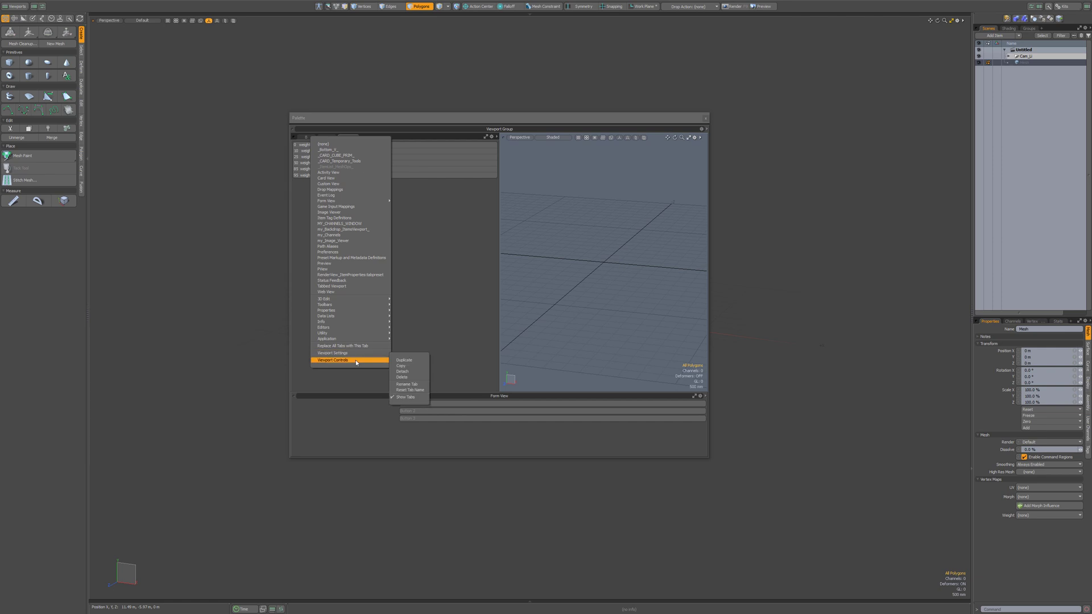
click(407, 384)
text(W)
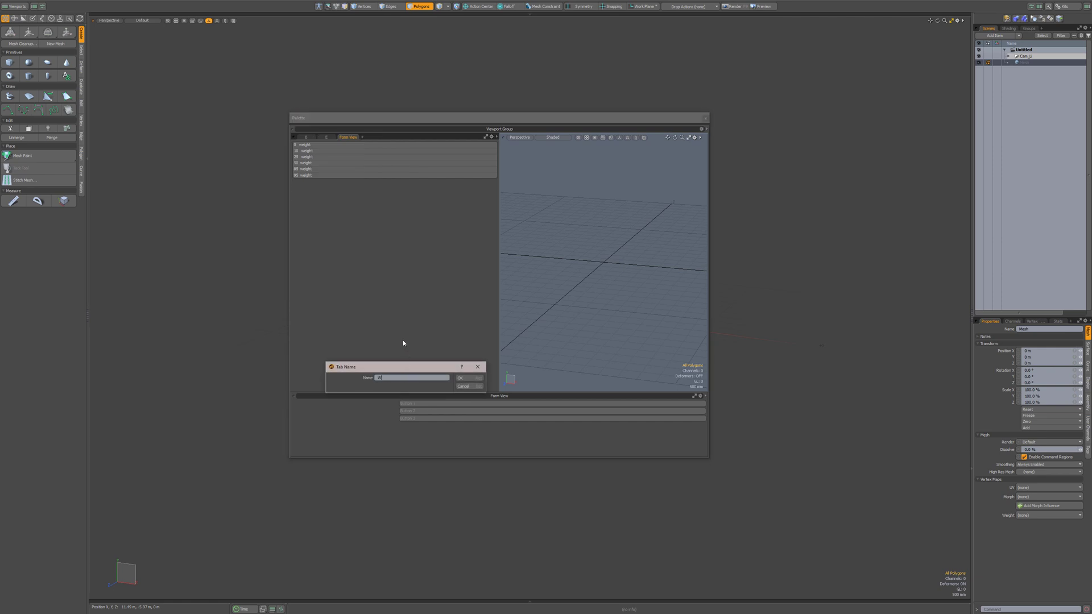
click(467, 379)
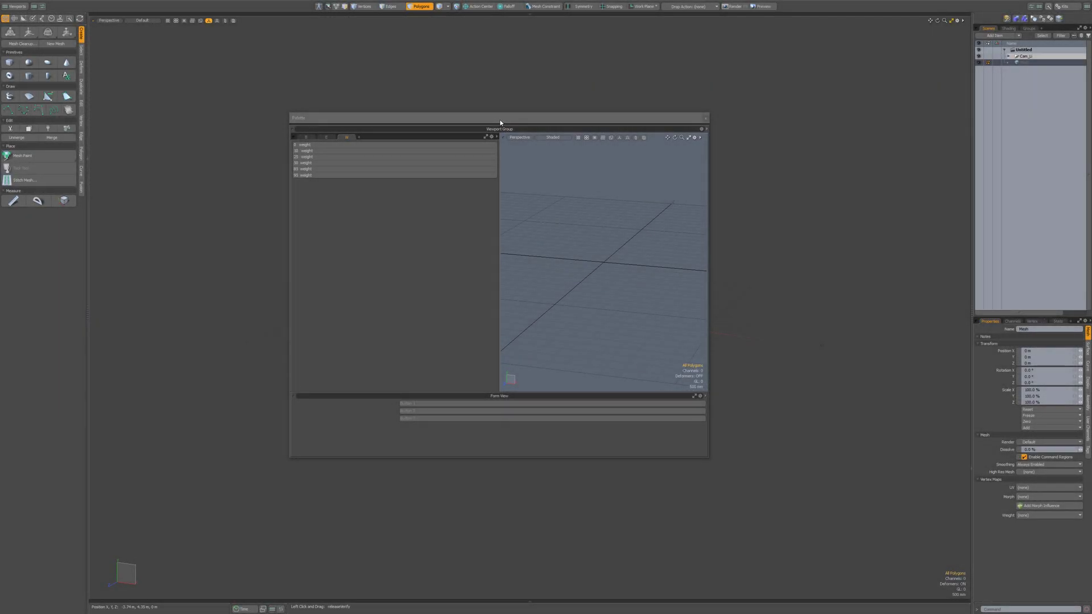
Shift the palette slightly and save its whole viewport group as MY_HIDE_TEST in the Application viewport category
drag(500, 122, 491, 111)
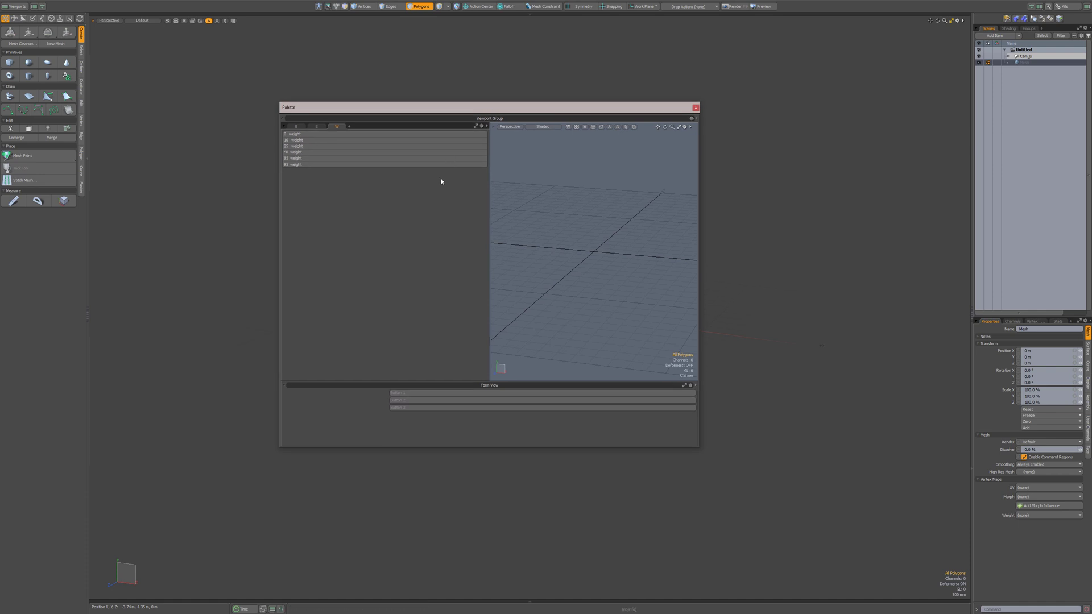
click(697, 118)
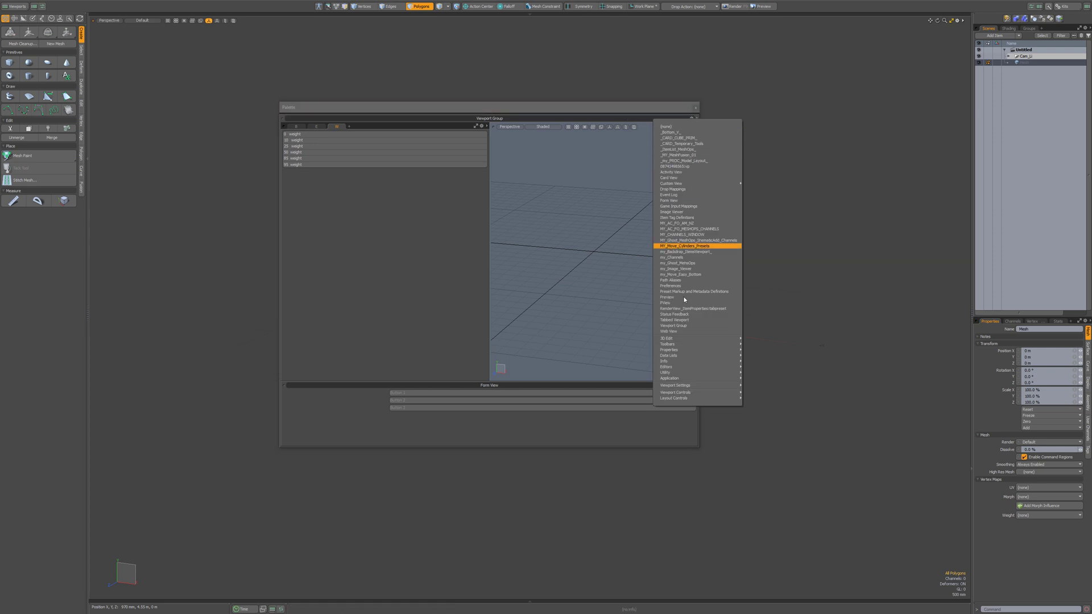
mouse_move(695, 393)
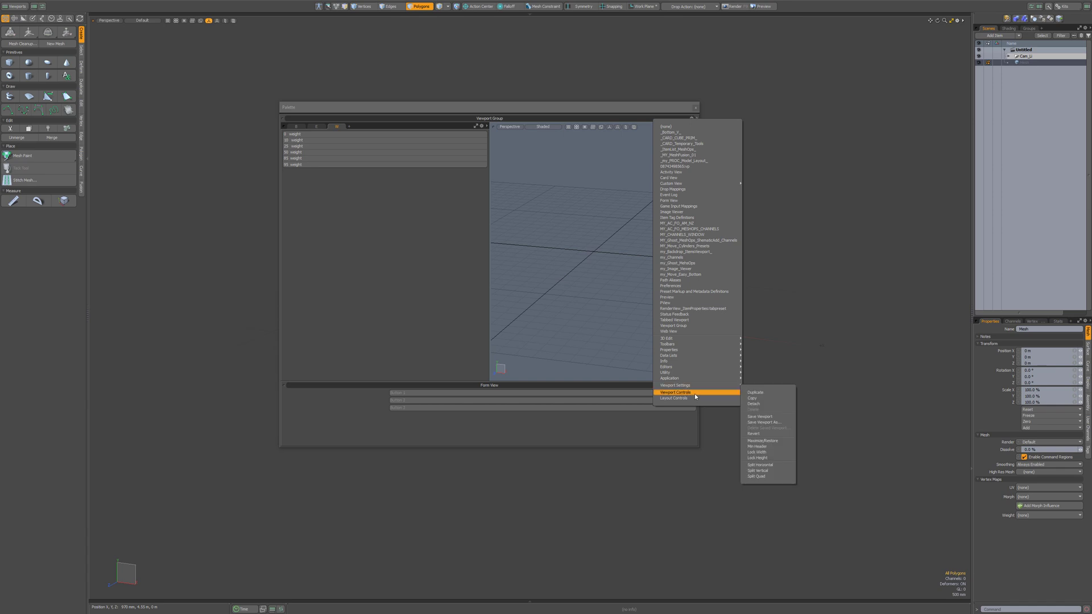
click(763, 422)
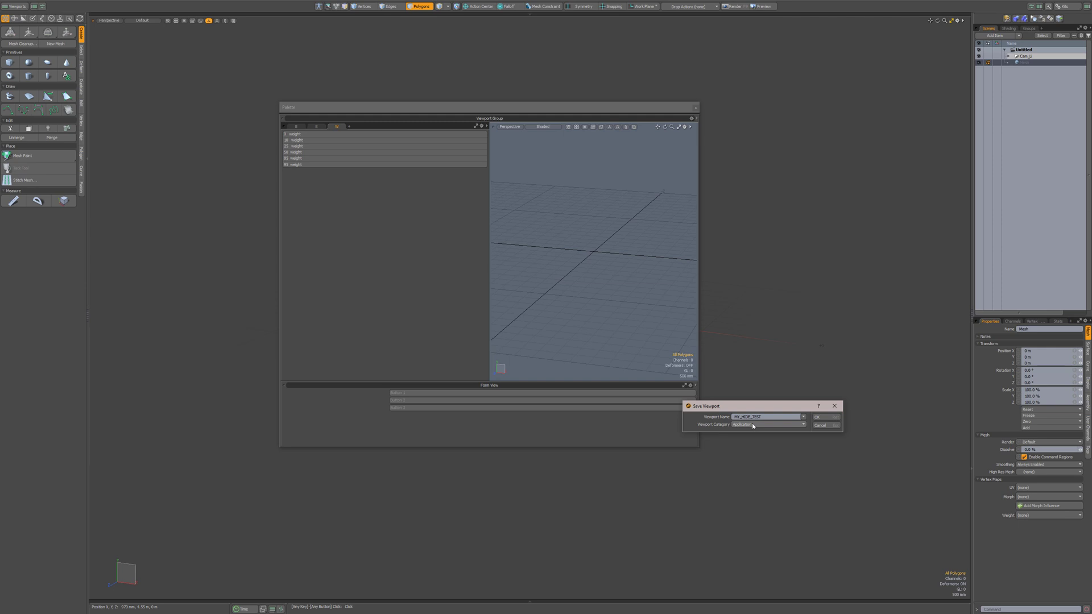
click(829, 417)
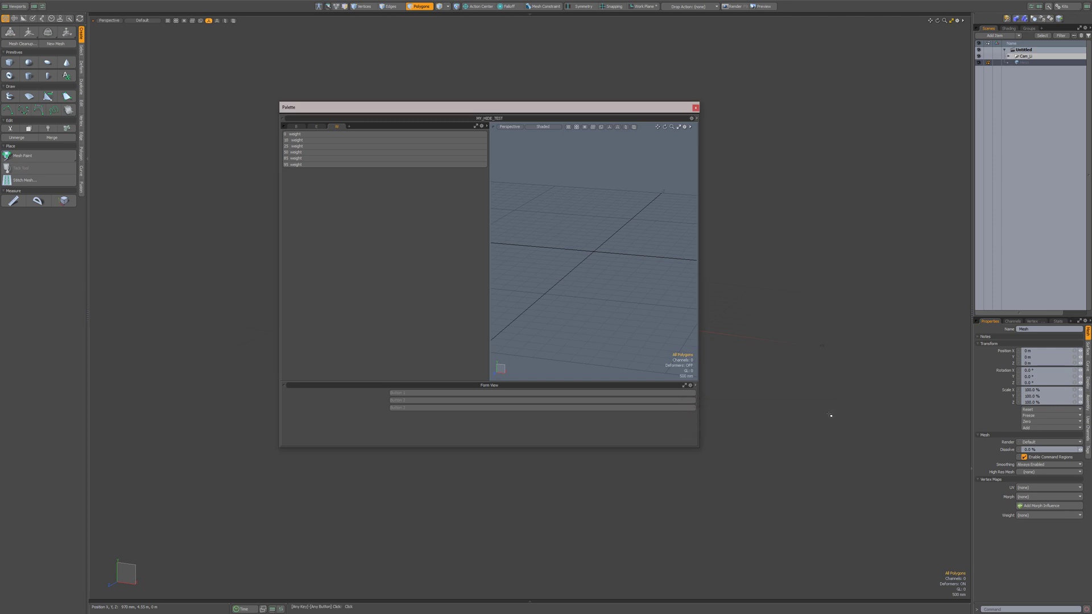
Open a new palette and load the saved MY_HIDE_TEST viewport from the Application category into it
click(755, 238)
key(ctrl+3)
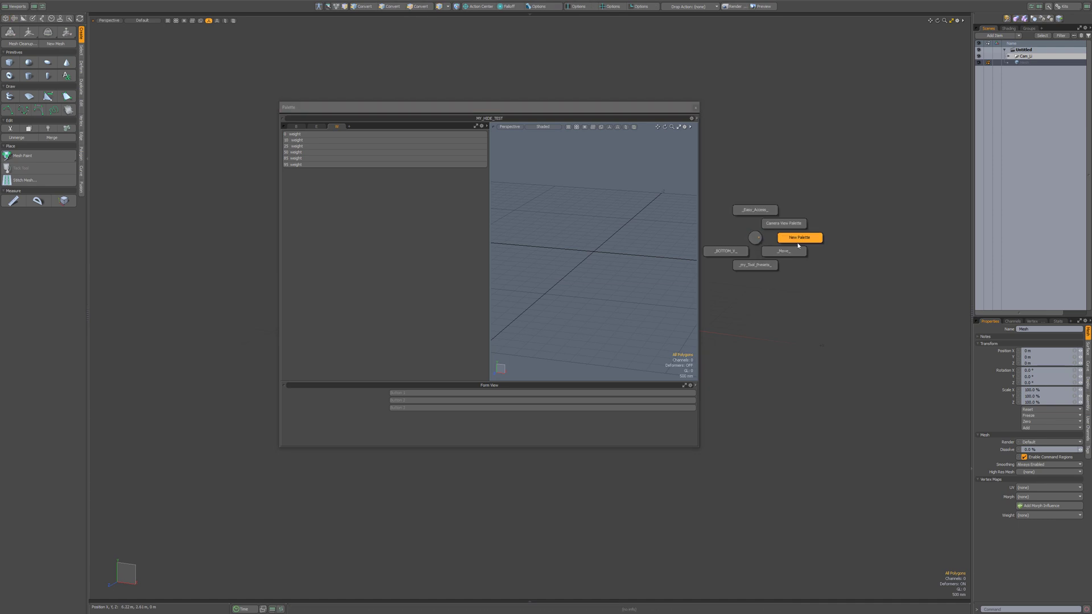
click(797, 244)
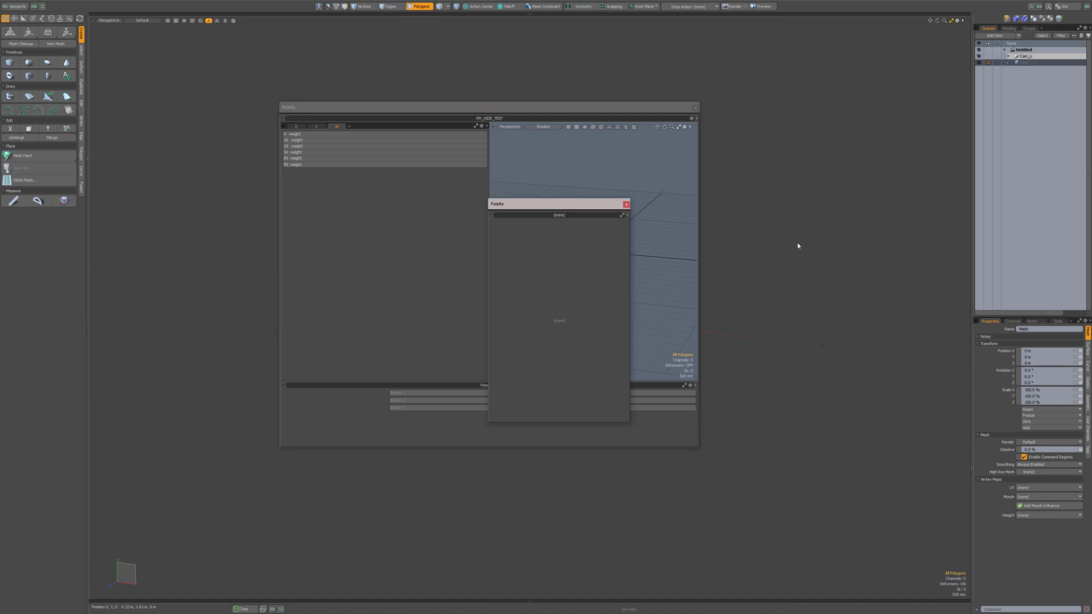
click(627, 216)
mouse_move(619, 482)
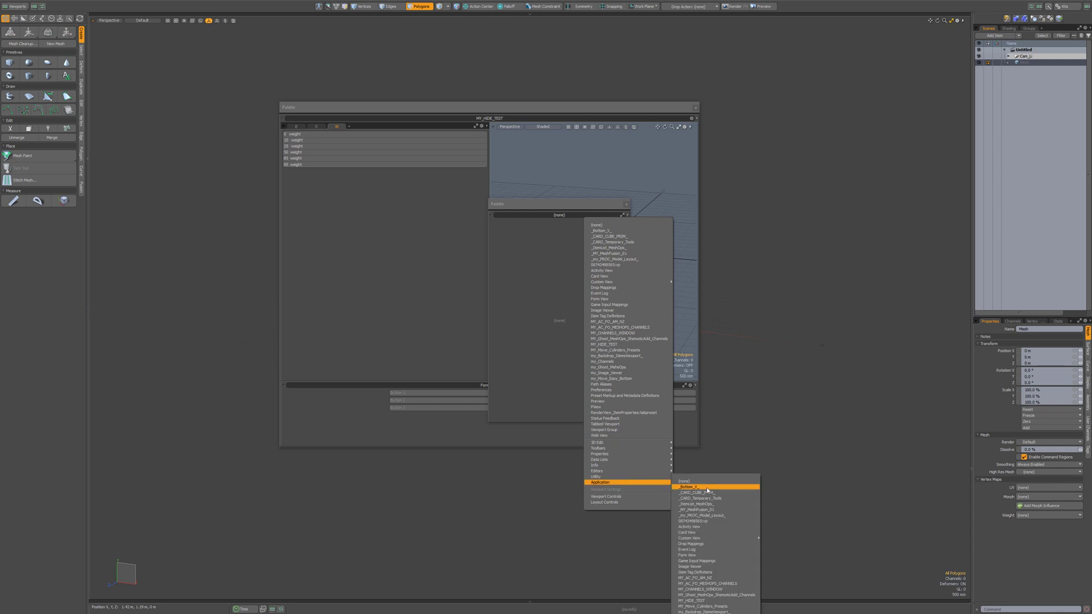
click(710, 601)
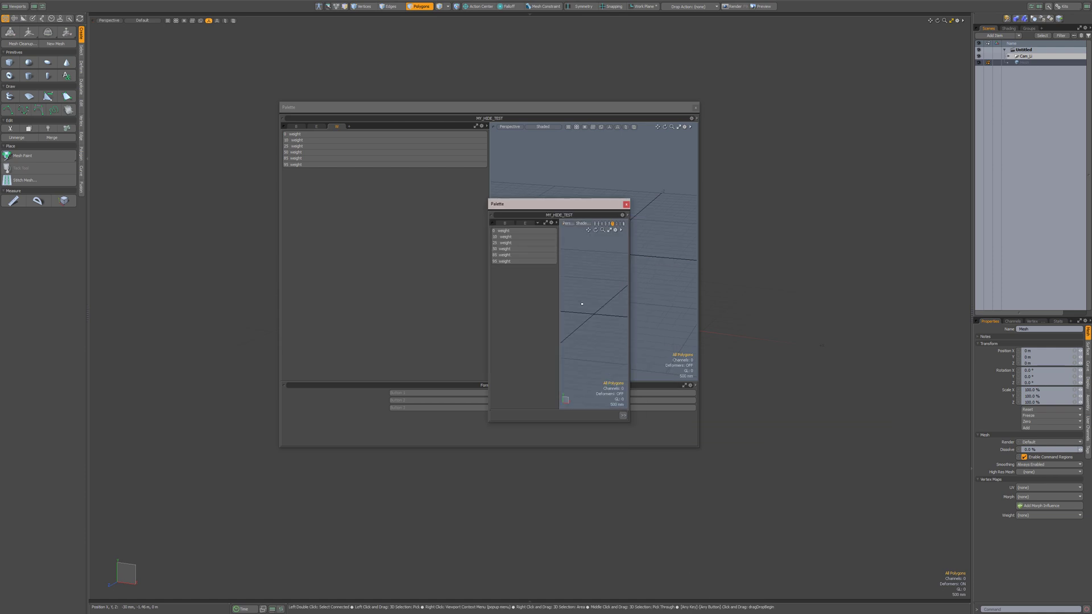
Enlarge the new palette and widen its tabbed viewport to fit all three tabs, viewing each tab's form
drag(629, 424, 911, 536)
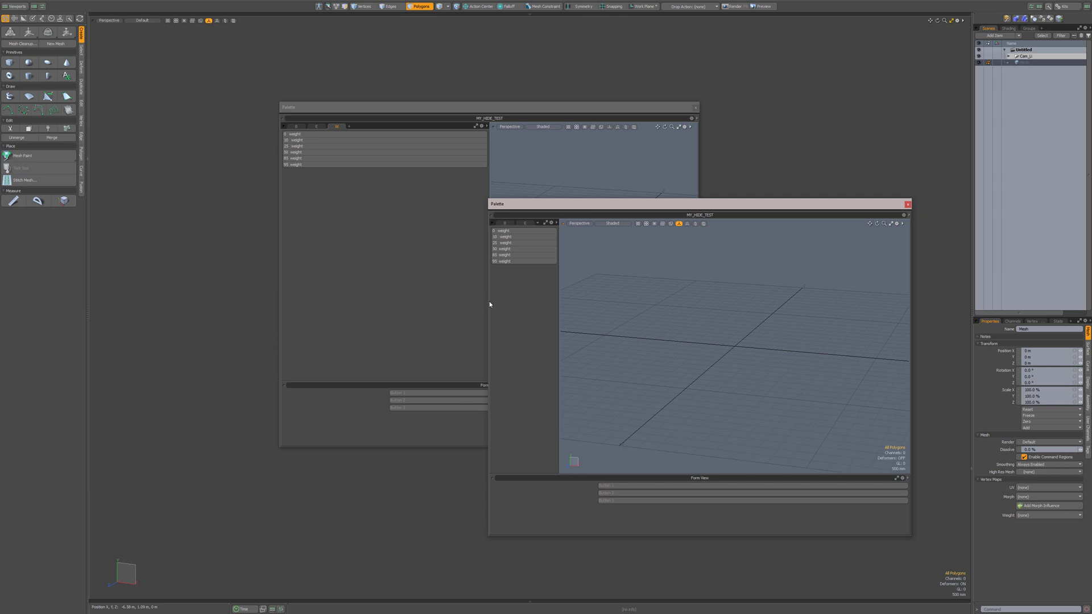
drag(487, 303, 372, 292)
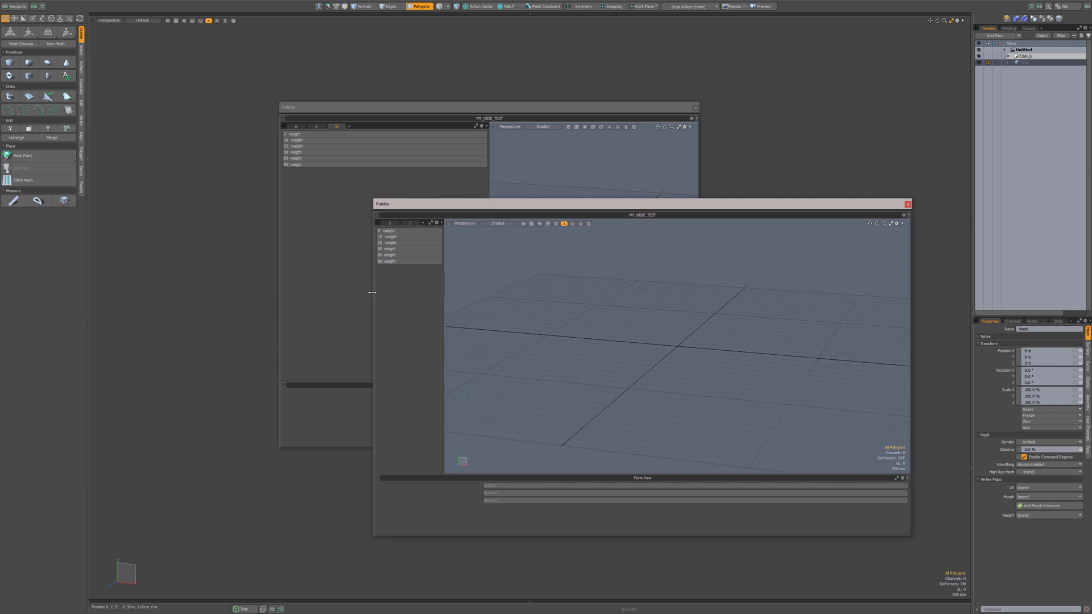
drag(446, 285, 540, 287)
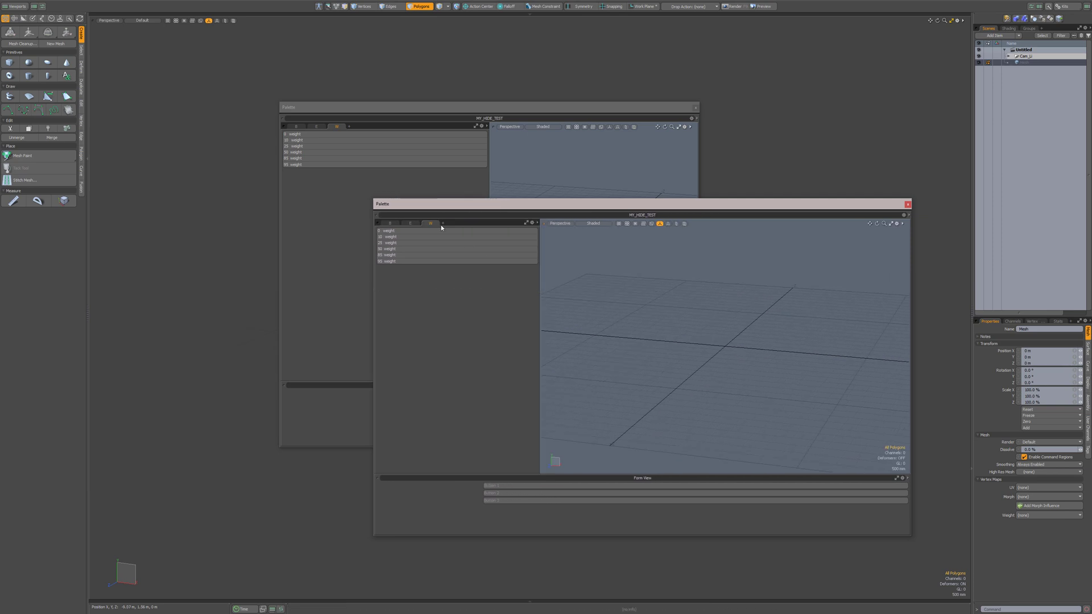
click(391, 224)
click(410, 224)
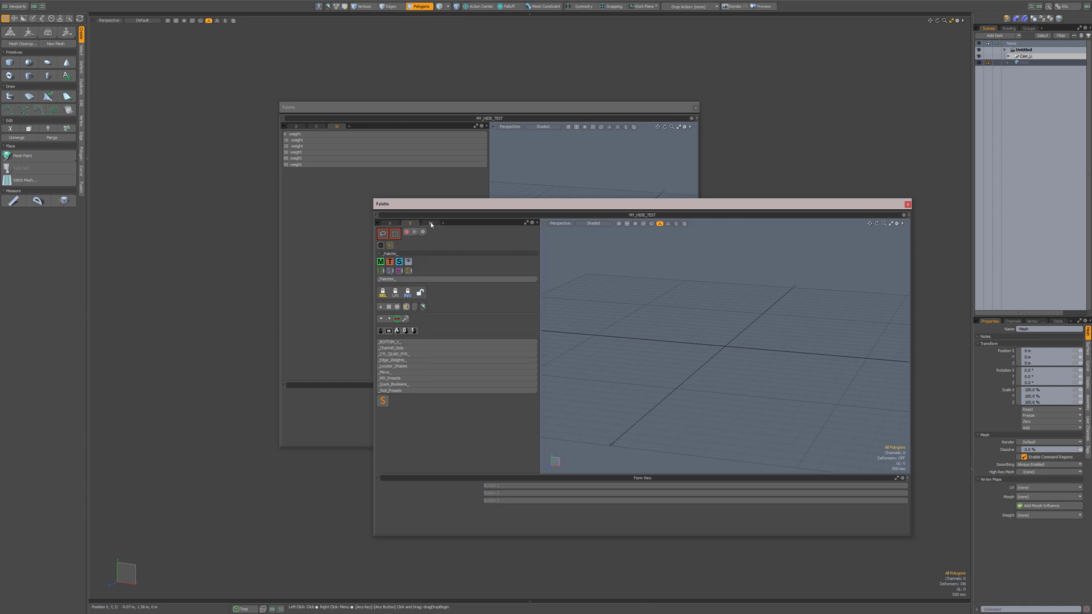
click(431, 224)
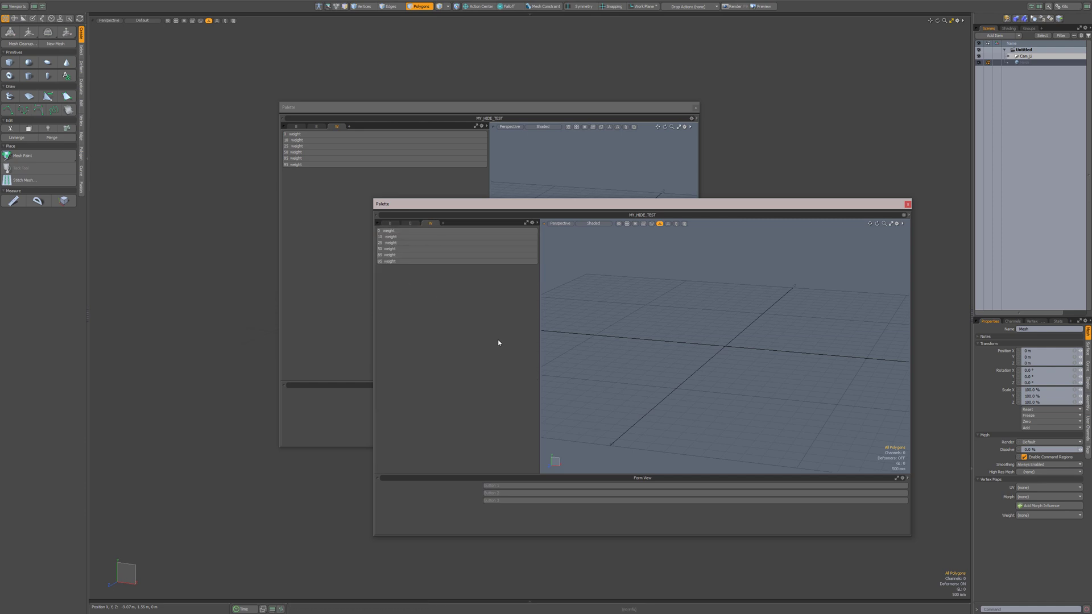
Close the second palette and start a config export to a CFG file in the Configs folder, named with a row of underscores
click(907, 204)
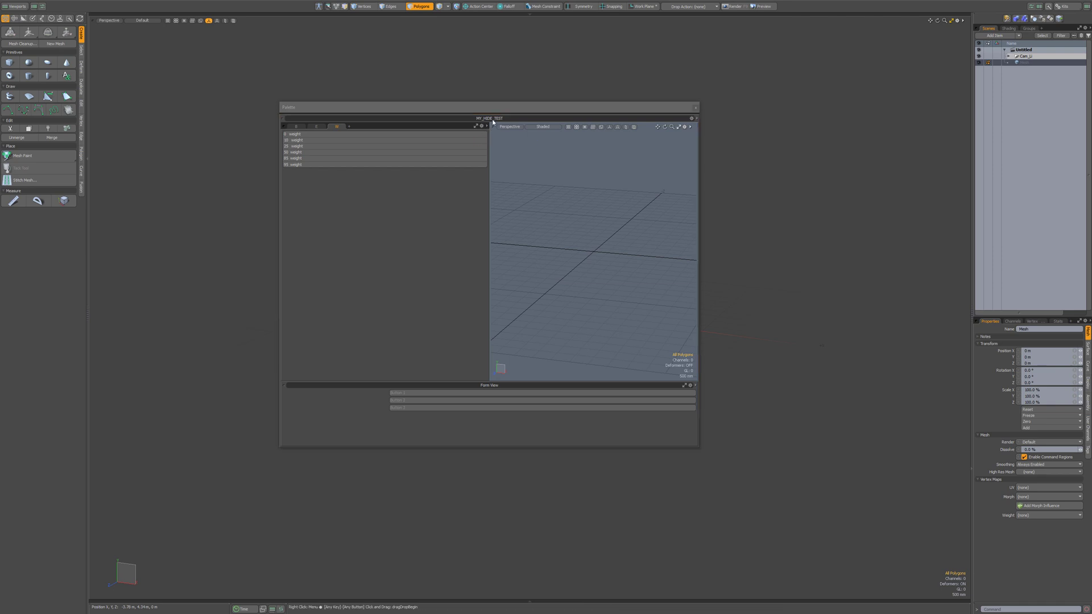
right_click(759, 184)
mouse_move(764, 181)
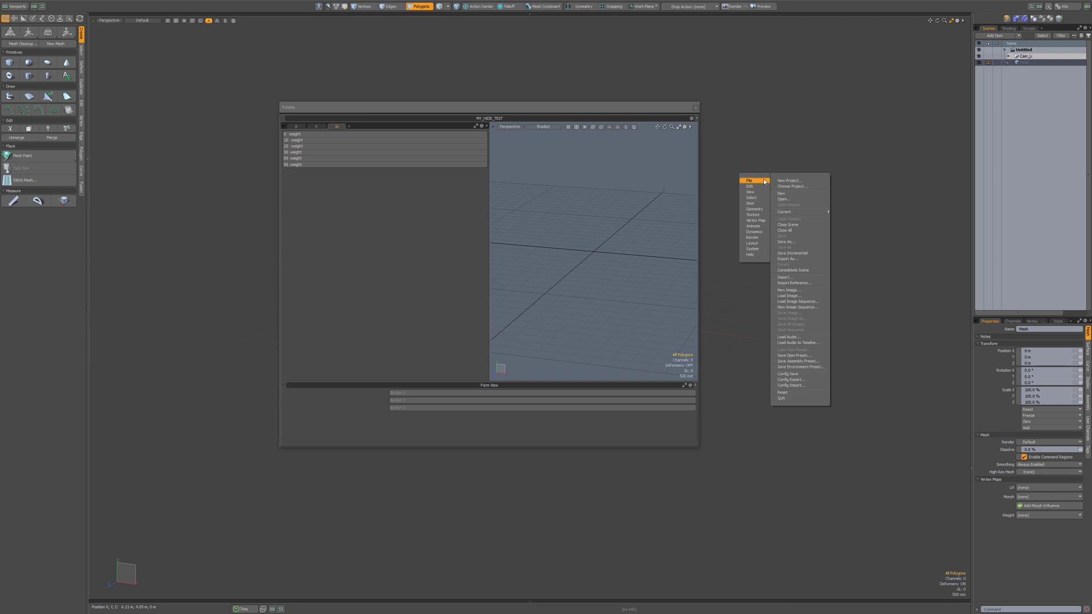
click(800, 376)
key(alt)
key(alt+m)
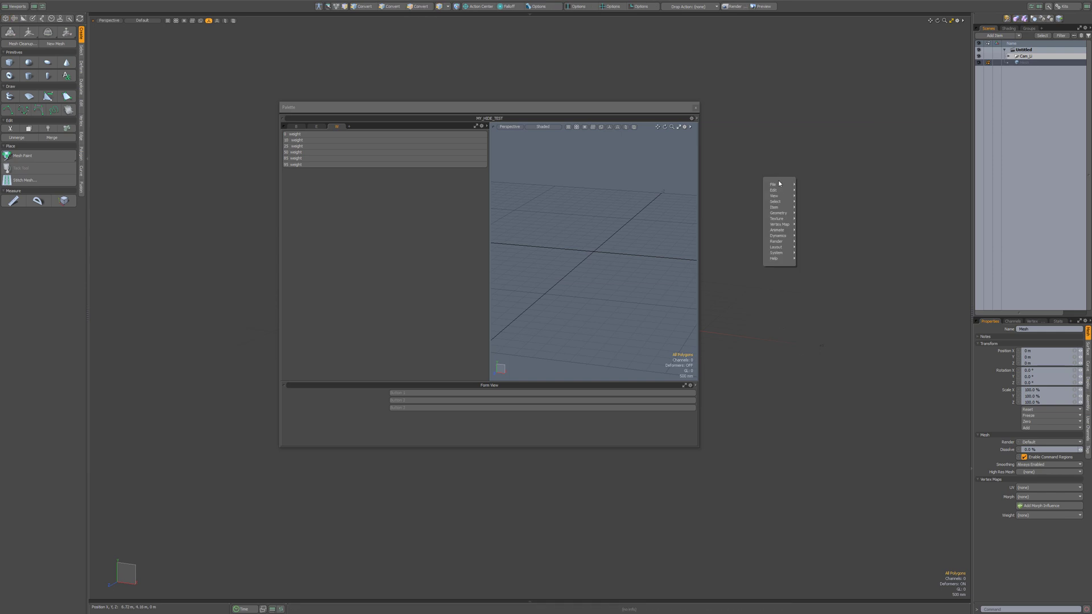
mouse_move(777, 185)
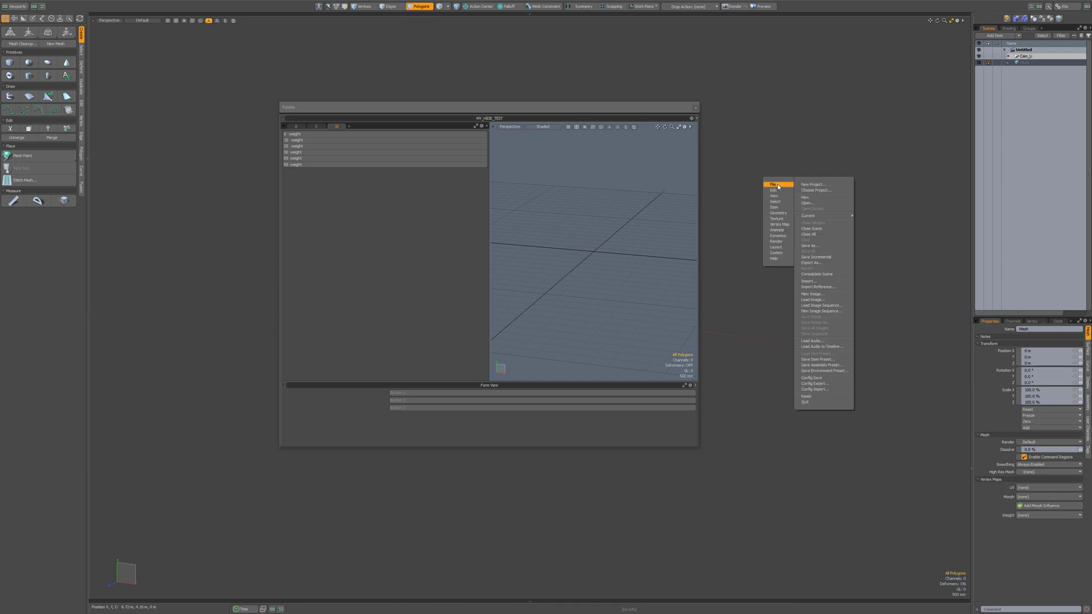
click(825, 384)
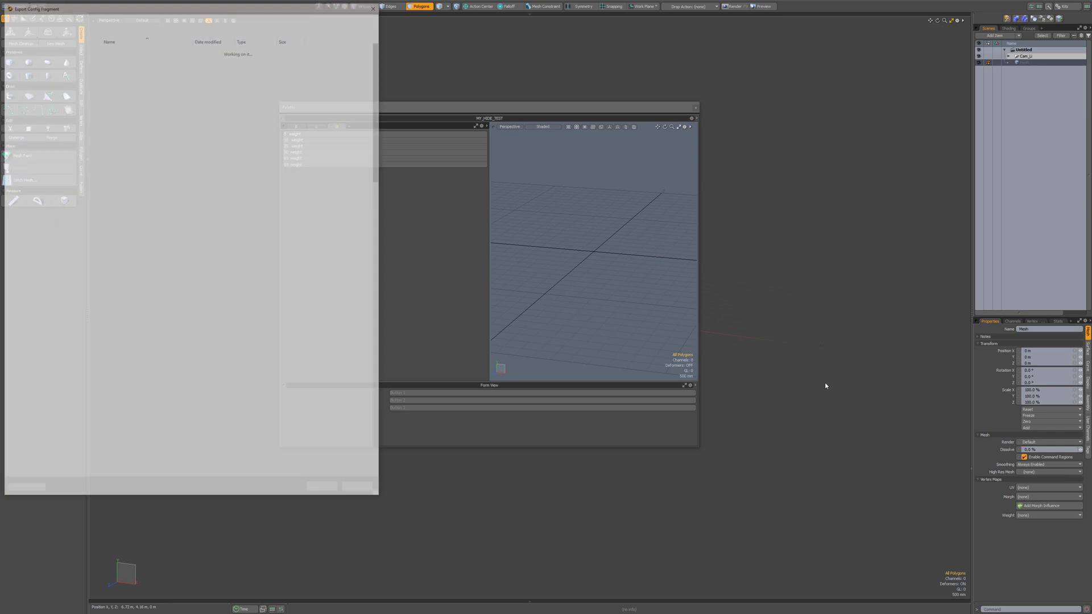
text(_____________________________________________)
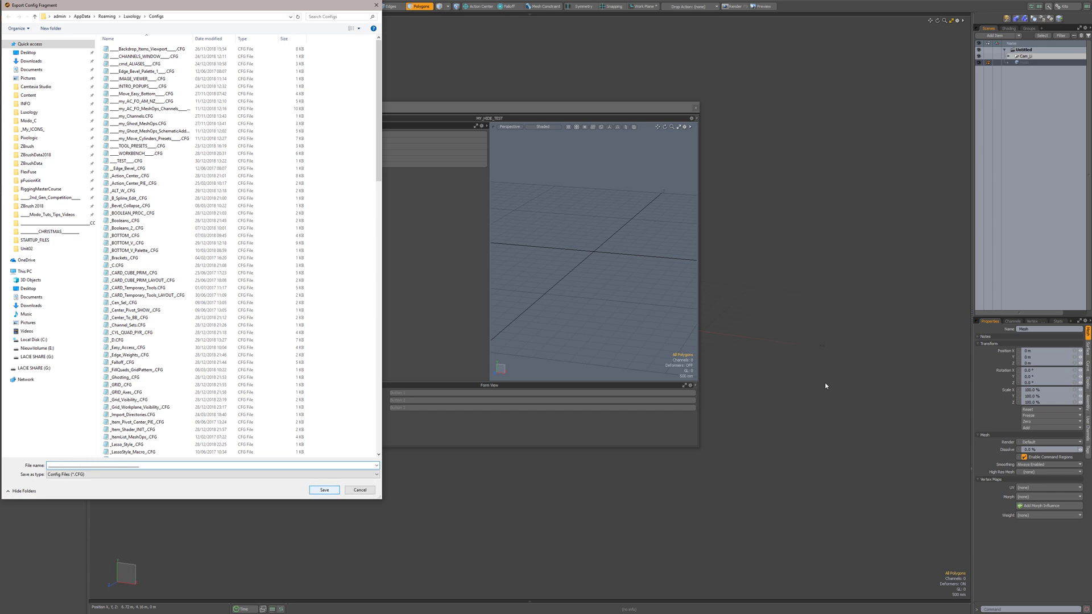
key(Return)
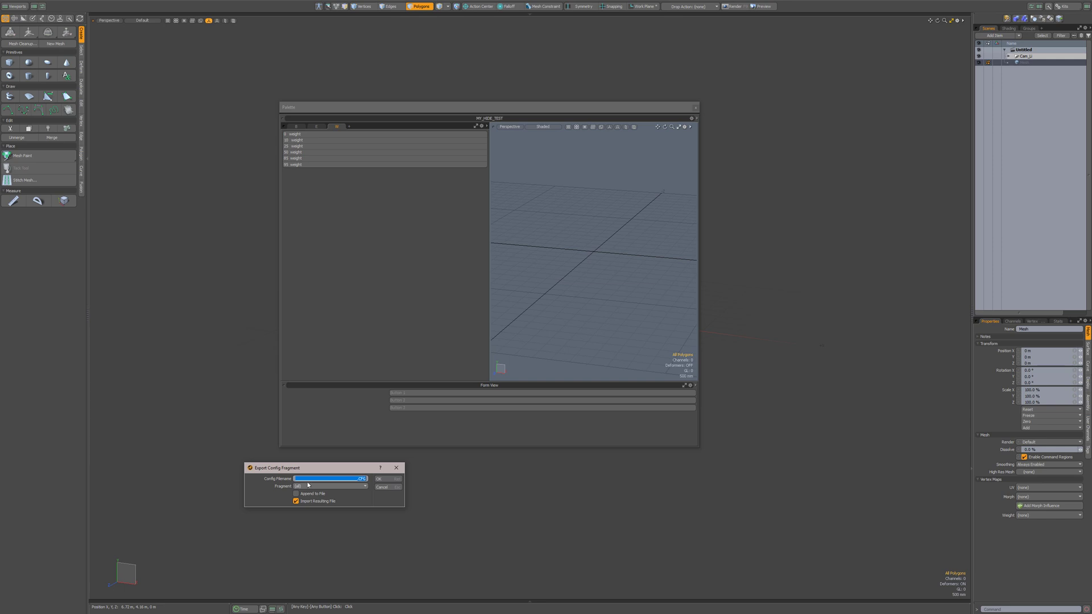
Limit the exported config fragment to Layouts and complete the export
drag(311, 467, 438, 468)
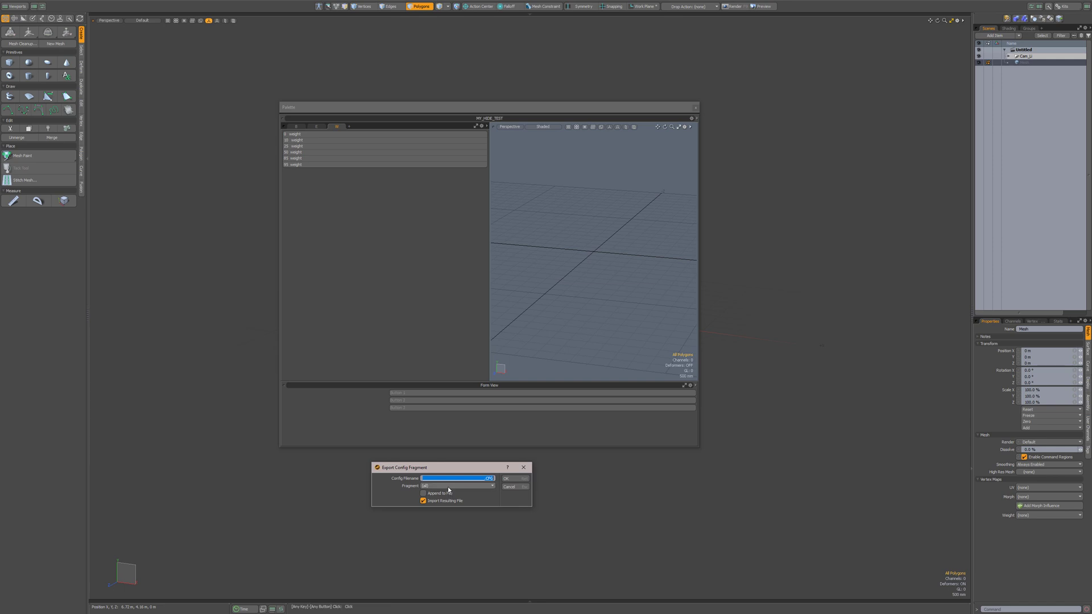
click(445, 485)
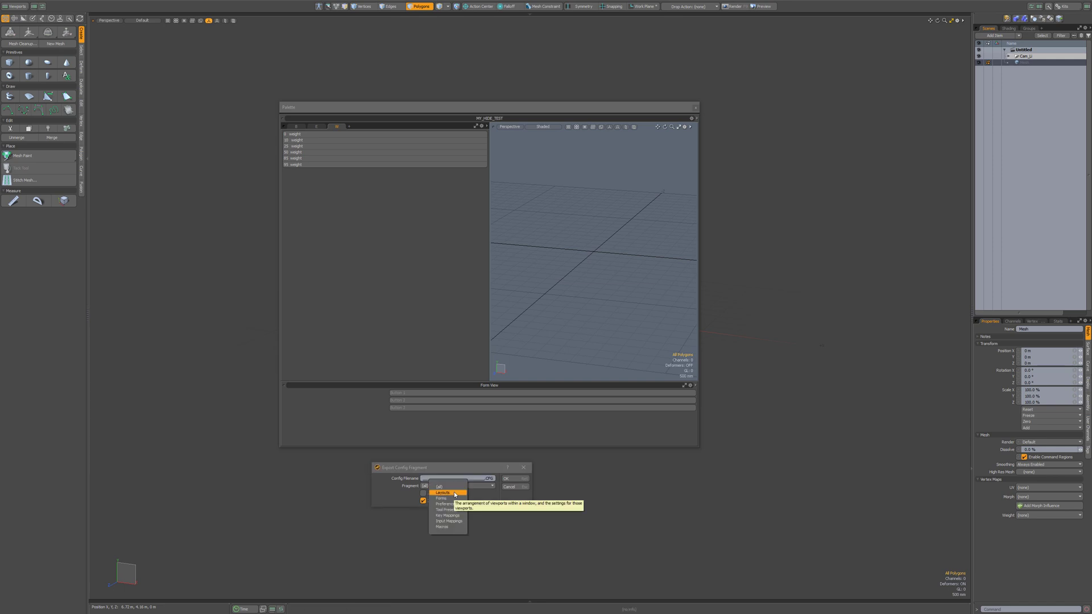
click(454, 493)
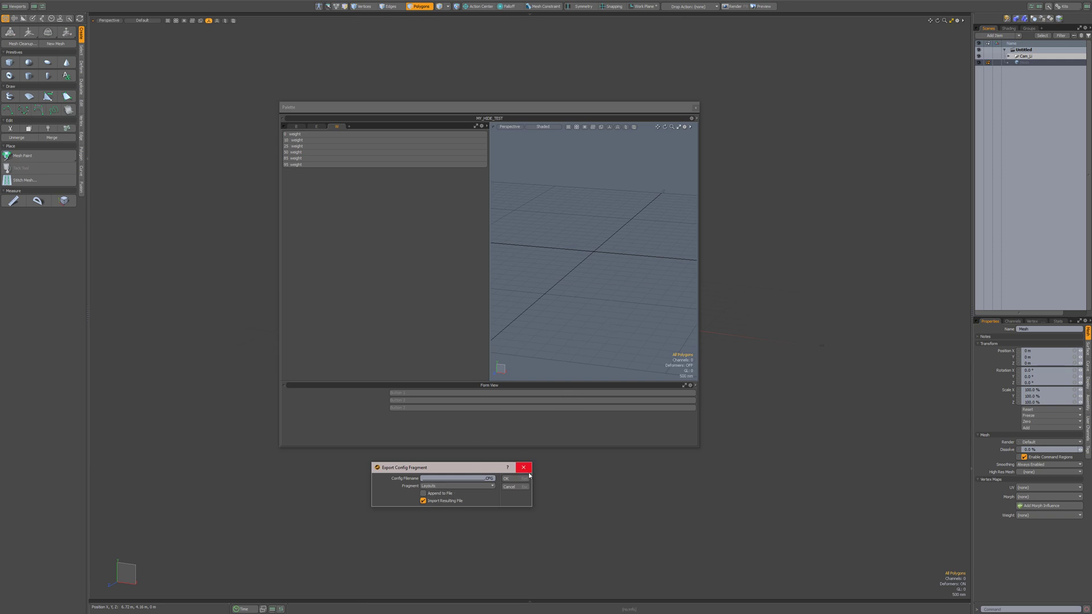
click(511, 480)
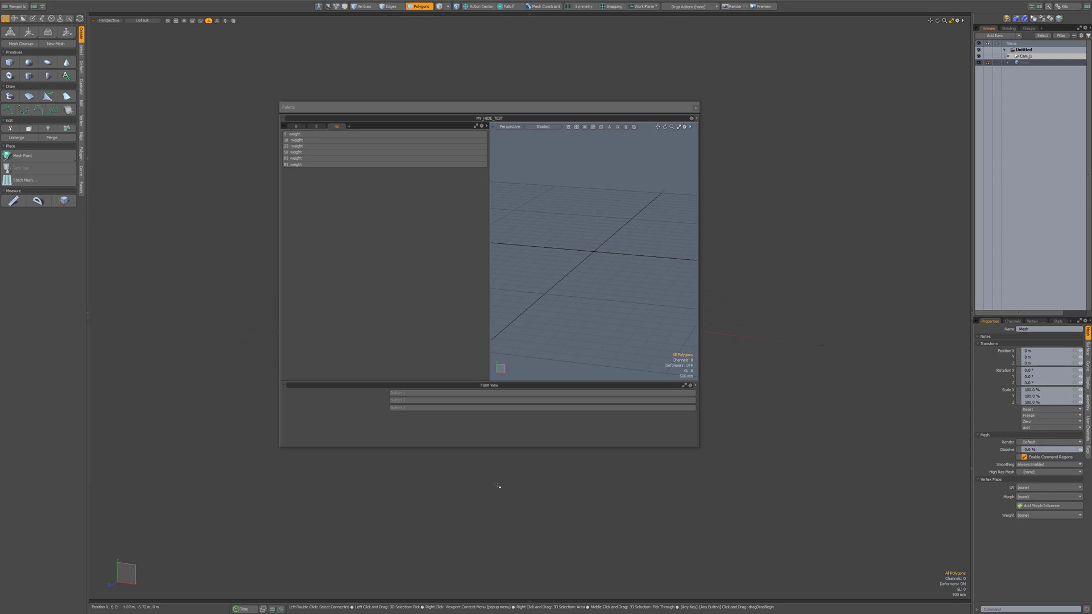
Switch to File Explorer, open the exported underscore-named CFG from the Luxology Configs folder in Notepad, and enlarge its window
key(alt+Tab)
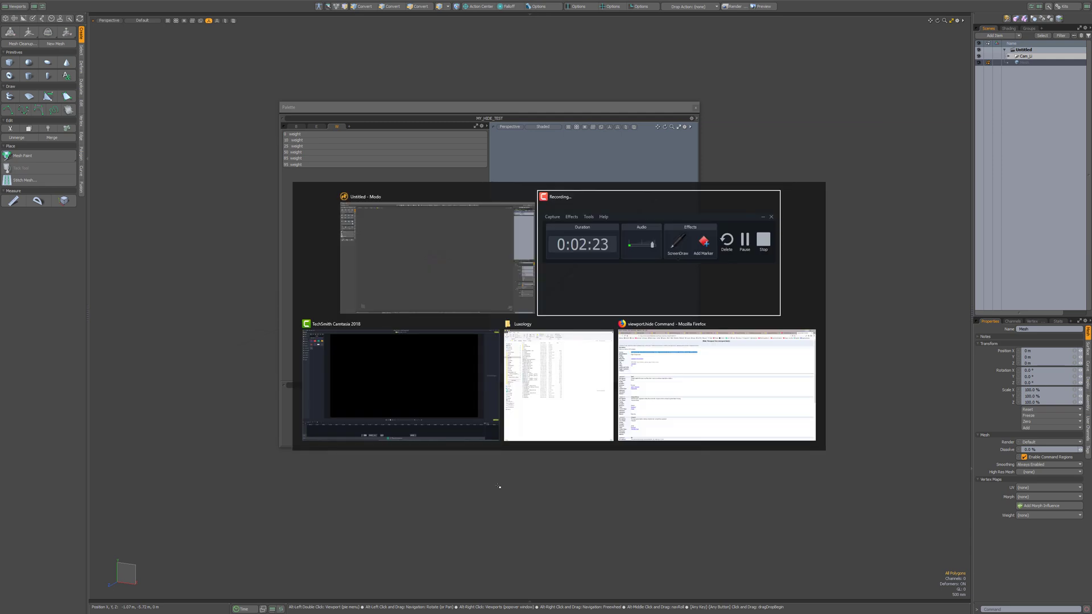
click(582, 406)
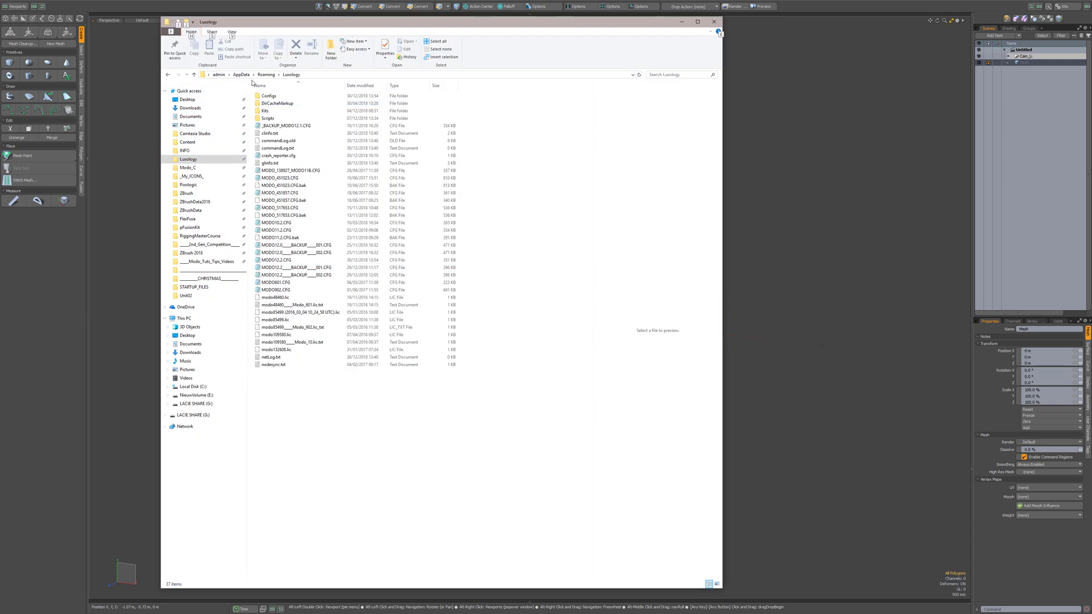
double_click(270, 96)
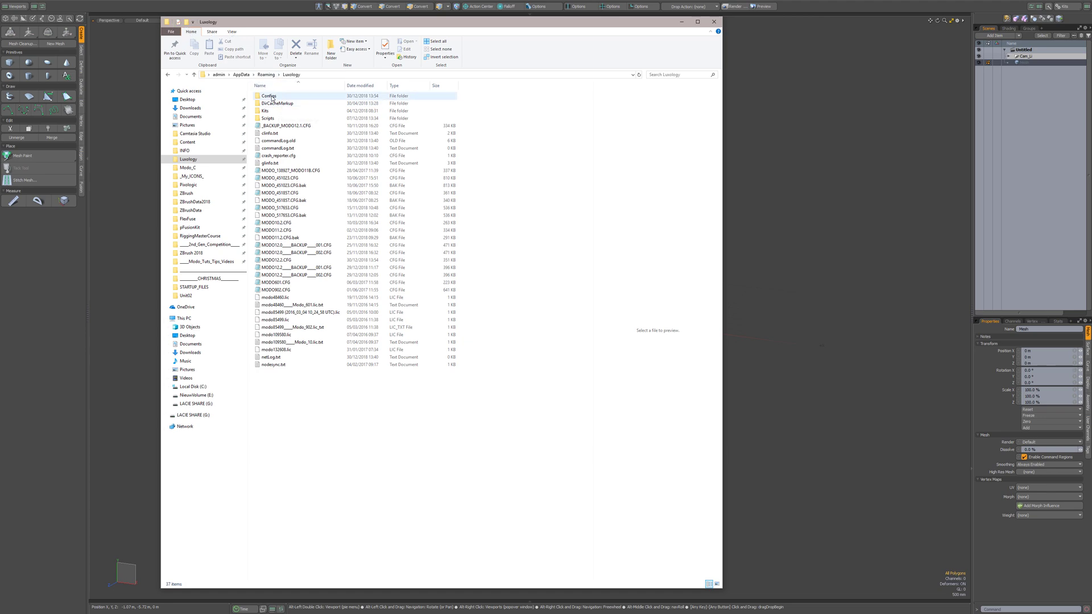
double_click(288, 96)
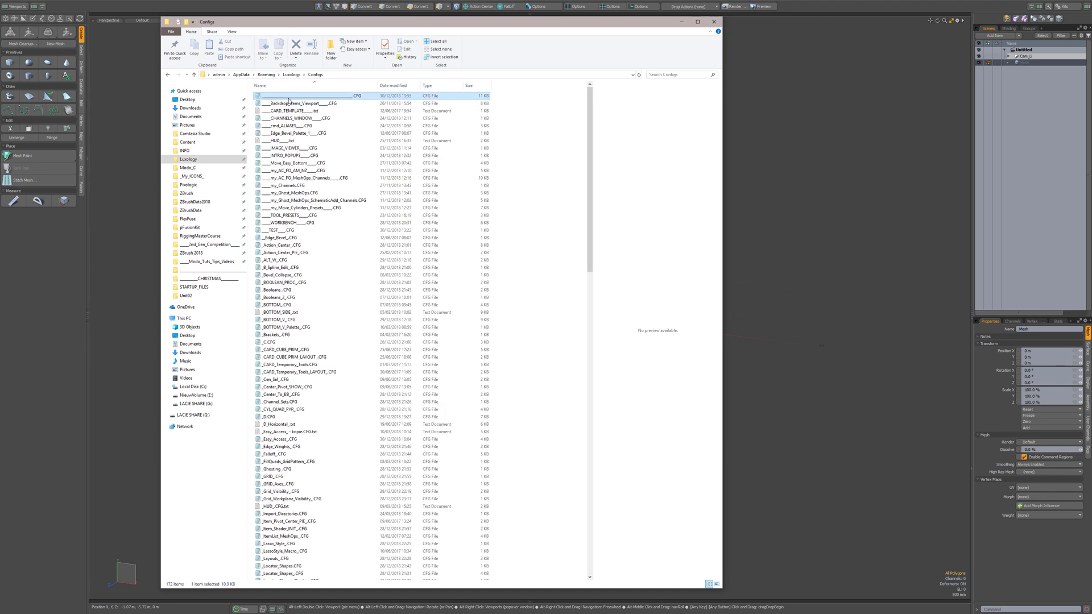
drag(780, 197, 337, 21)
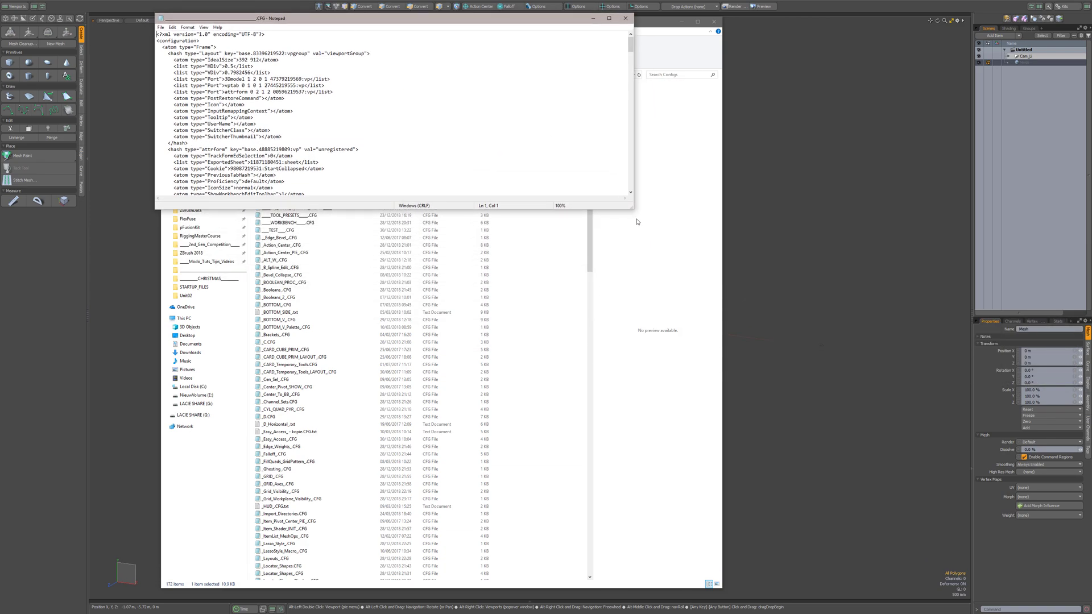
drag(629, 207, 880, 600)
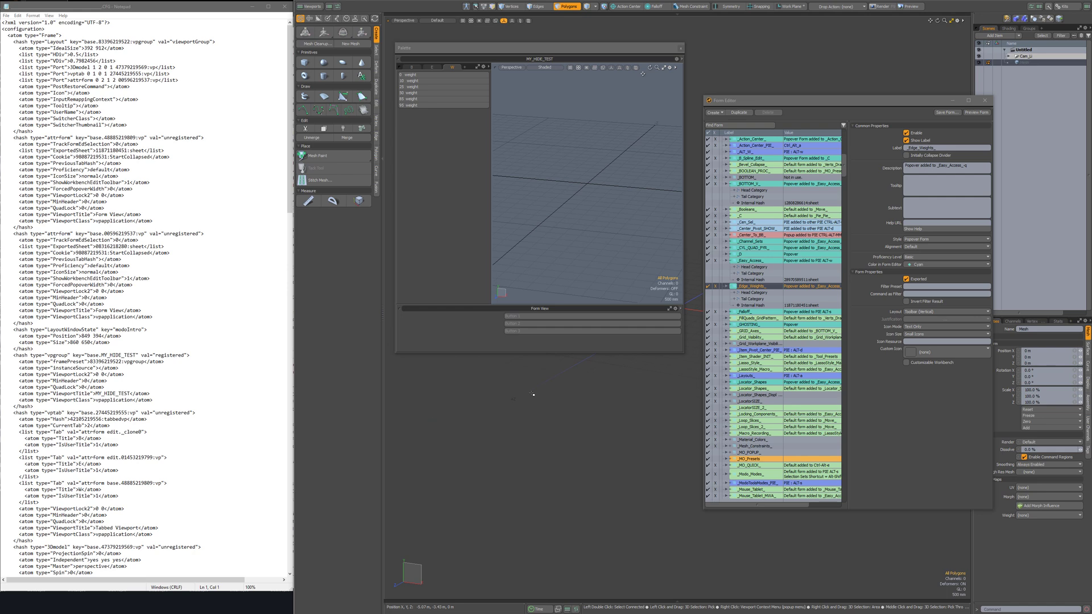
Find the 3Dmodel hash entry in the exported config and match it to the palette's 3D viewport
drag(291, 128, 266, 267)
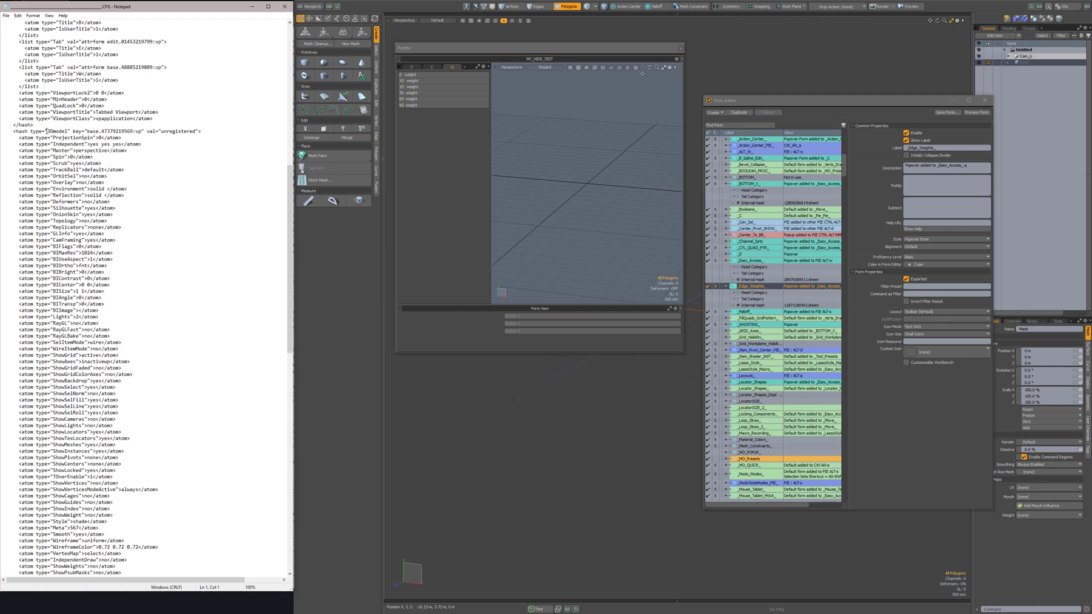
drag(47, 132, 67, 133)
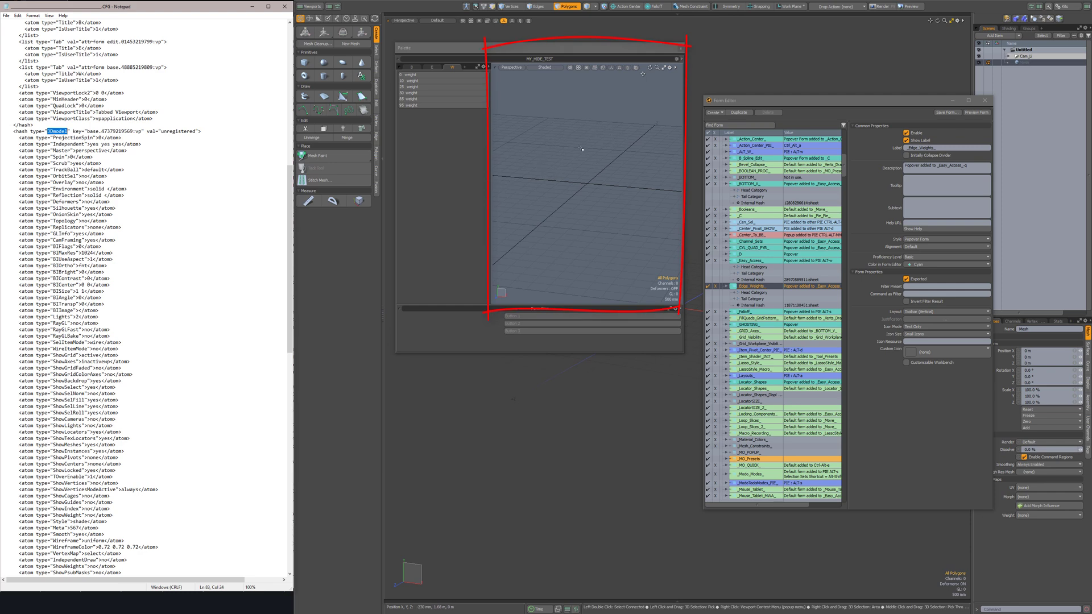
alt+drag(582, 149, 589, 167)
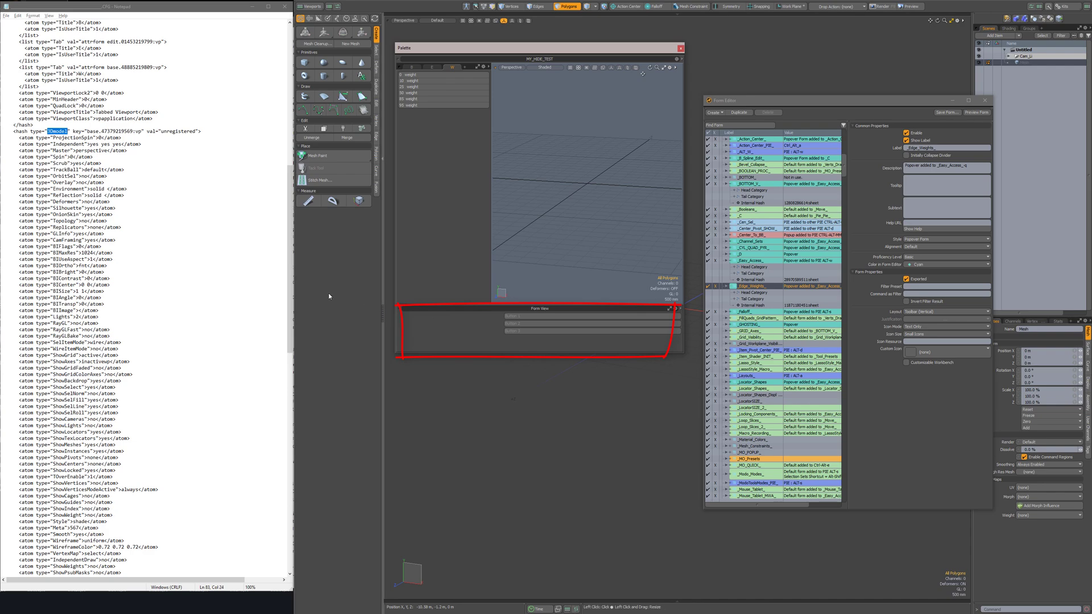
Examine the two attrform hash entries near the start of the config and compare them with the palette's form viewports
drag(290, 291, 288, 142)
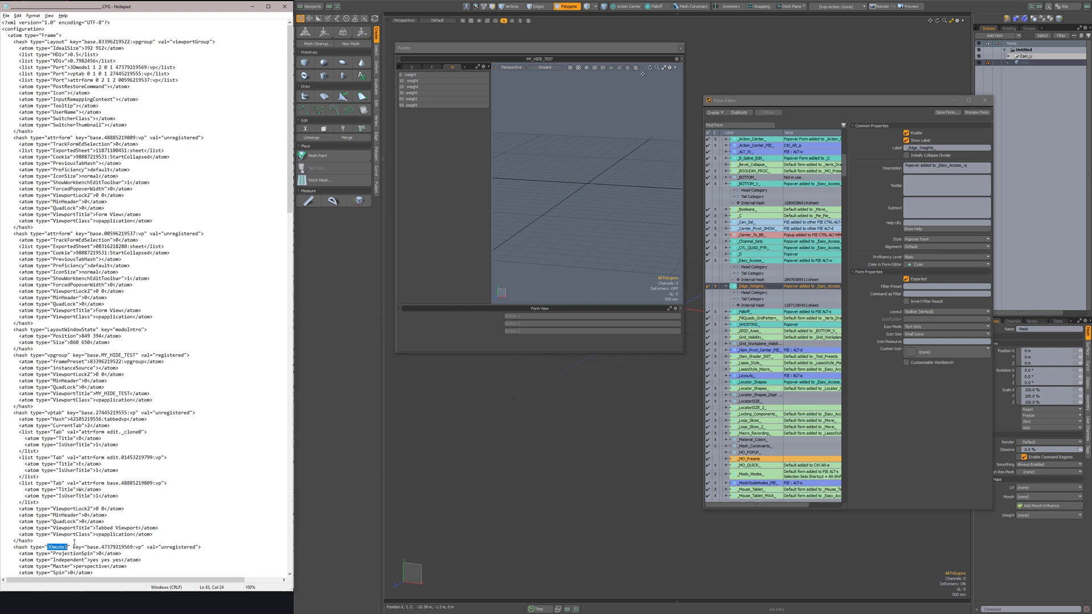
drag(32, 233, 69, 233)
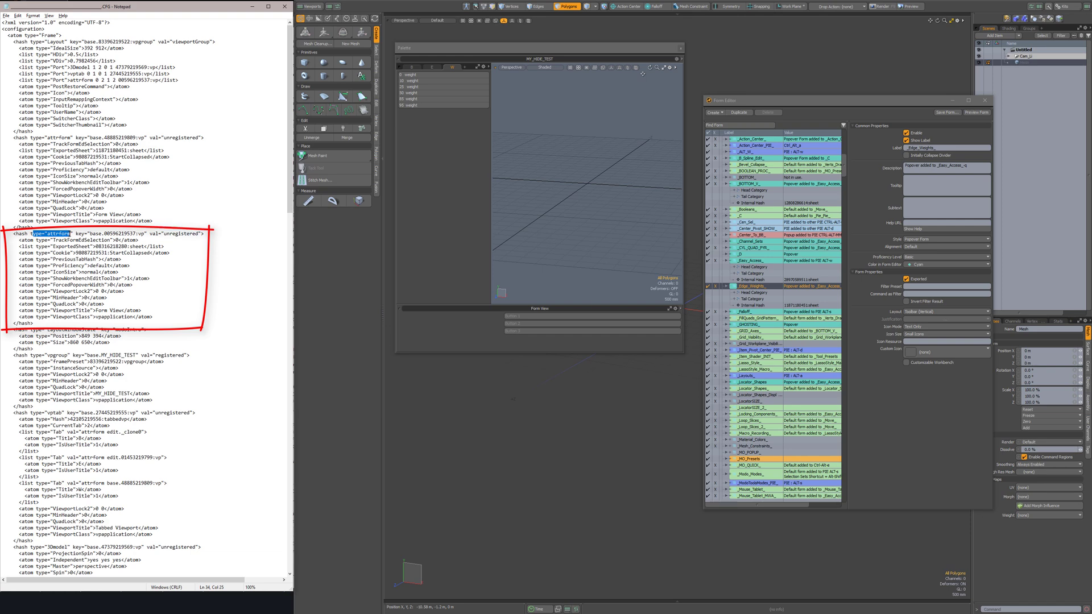
click(435, 328)
drag(30, 137, 73, 137)
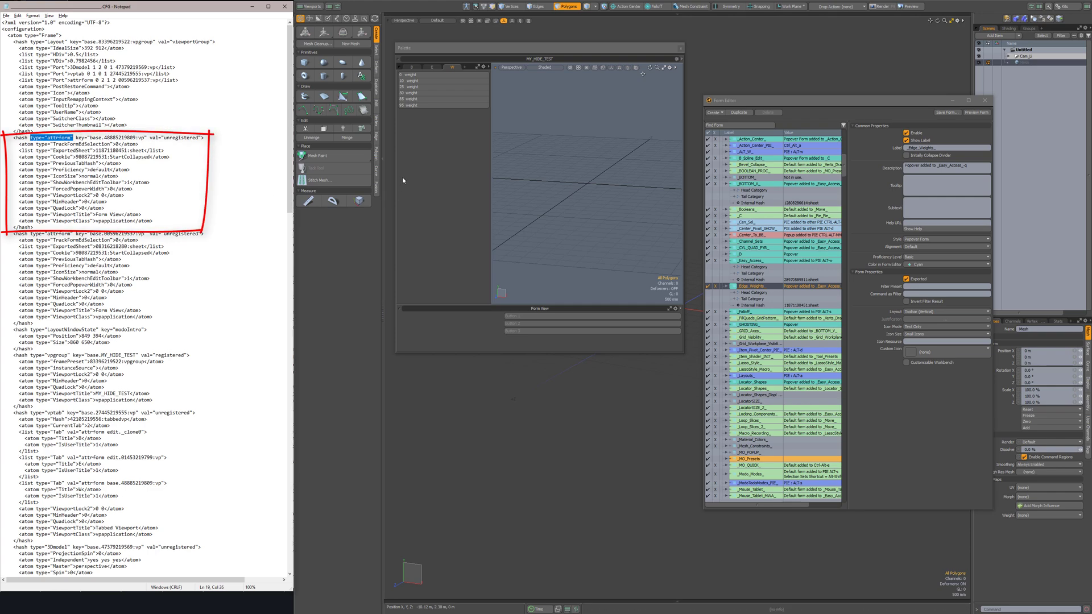
click(434, 183)
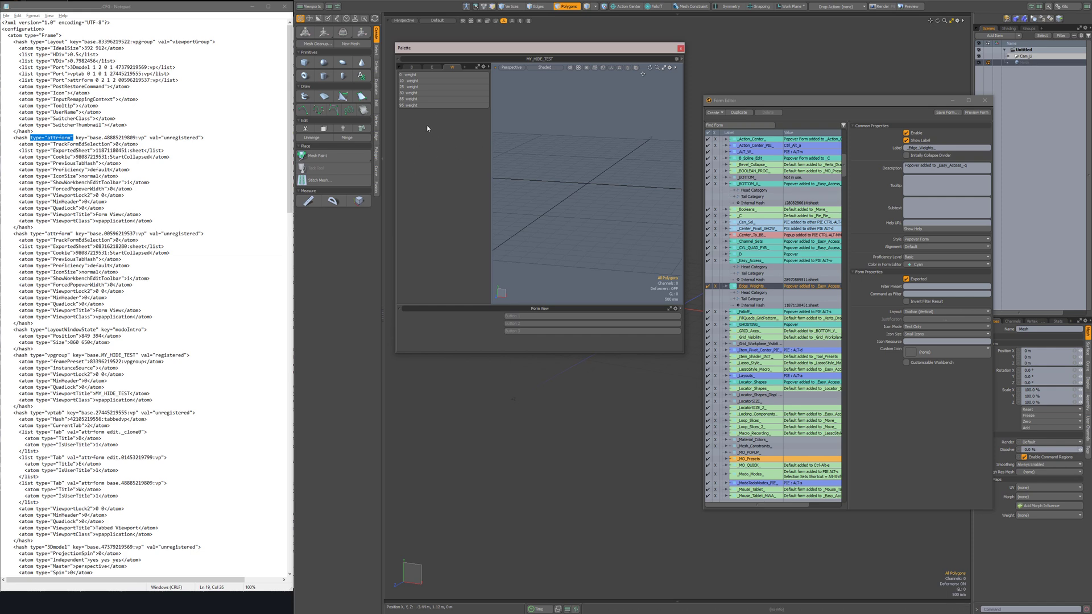
Collapse and re-expand the _BOTTOM_V_, _Easy_Access_ and _Edge_Weights_ forms in the Form Editor to inspect each form's internal hash
click(731, 184)
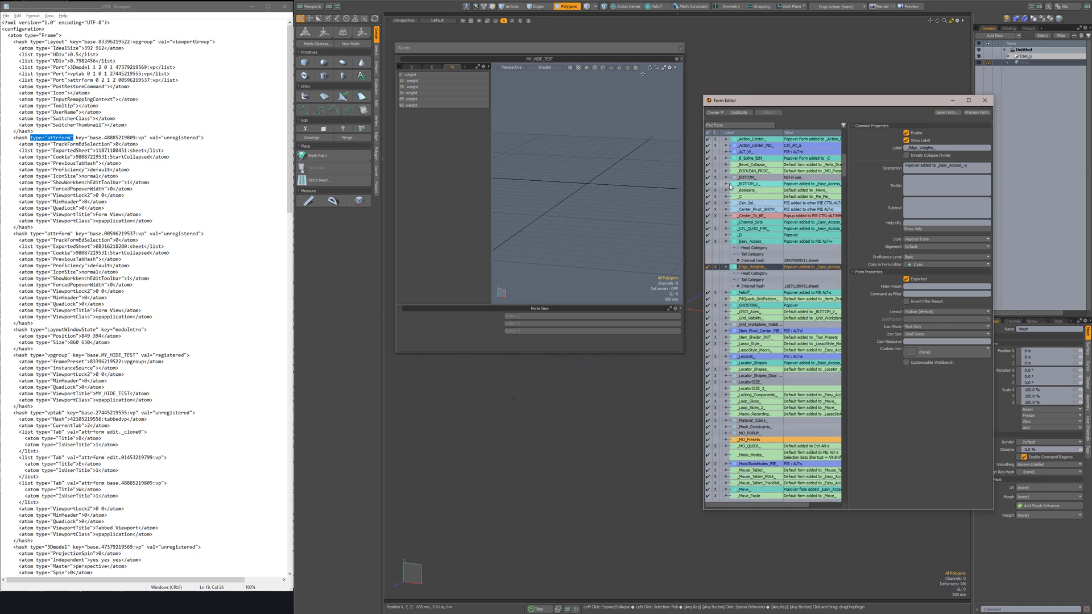
click(731, 241)
click(731, 249)
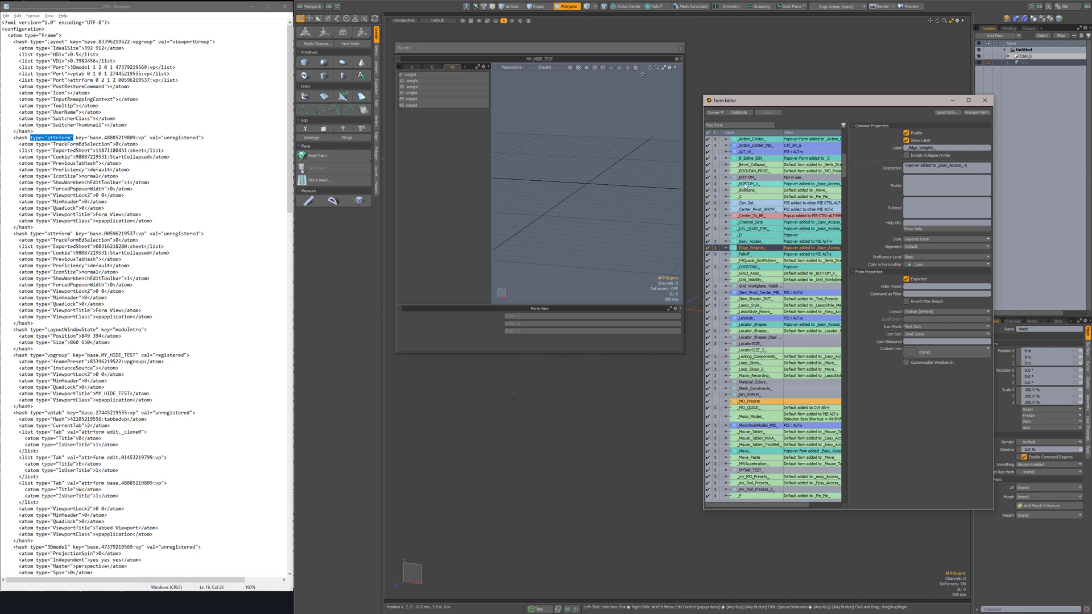
click(749, 241)
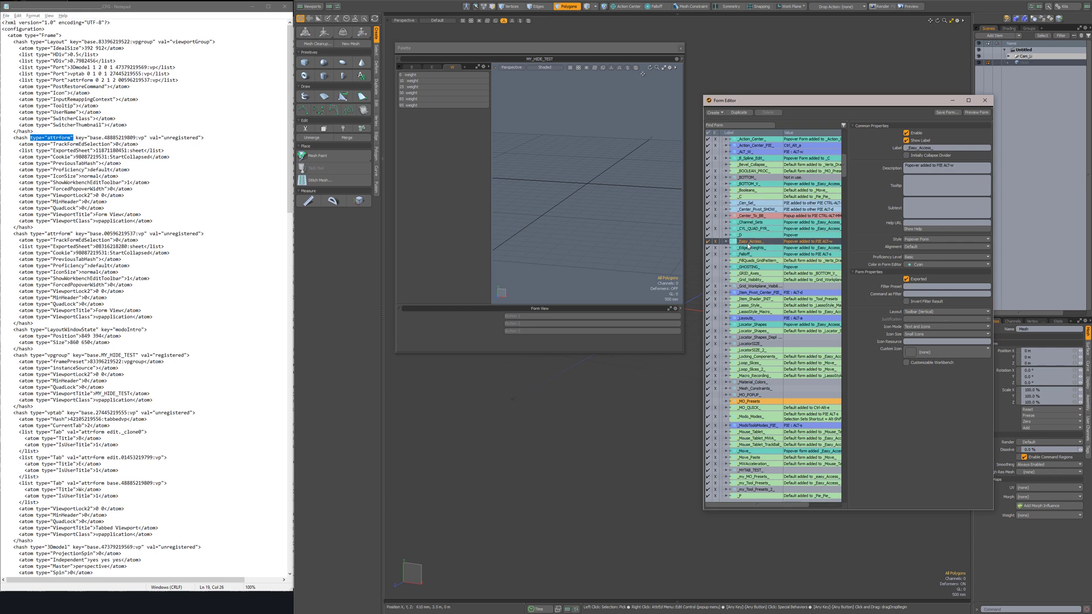
click(746, 249)
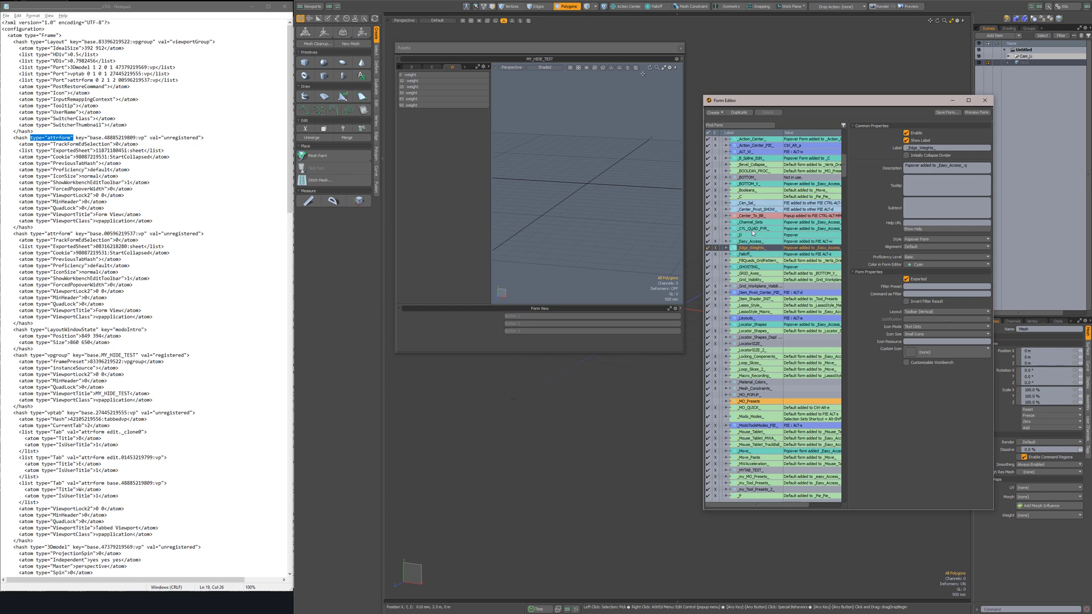
click(730, 185)
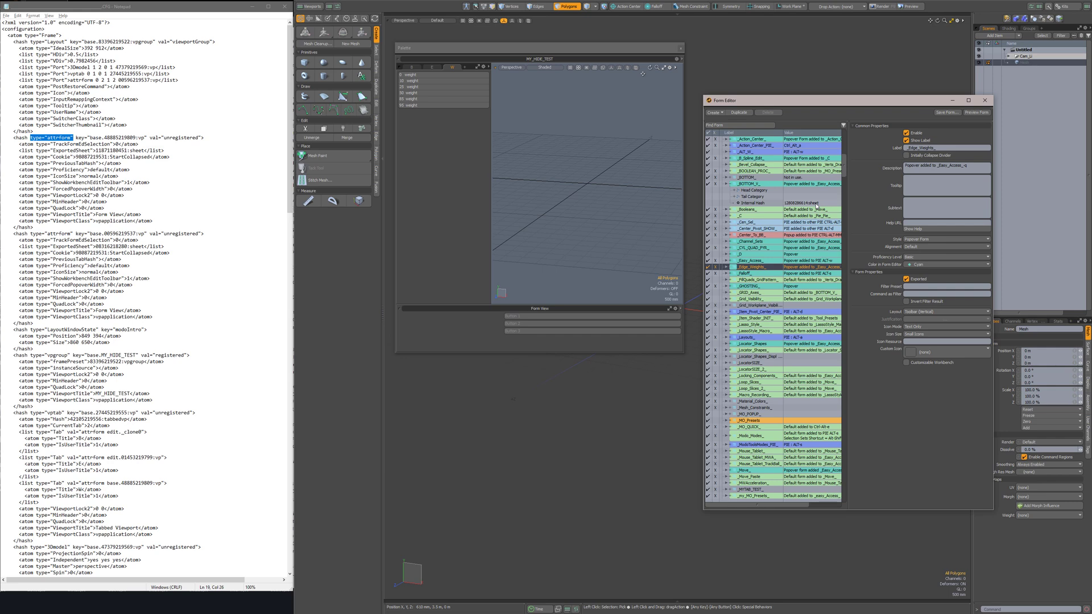
click(730, 261)
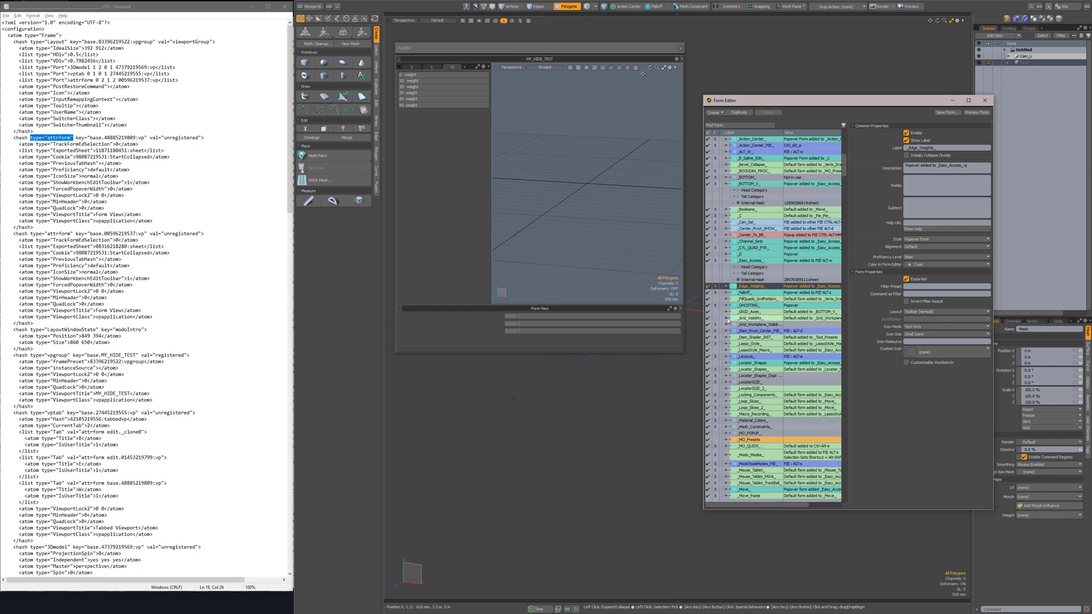
click(732, 287)
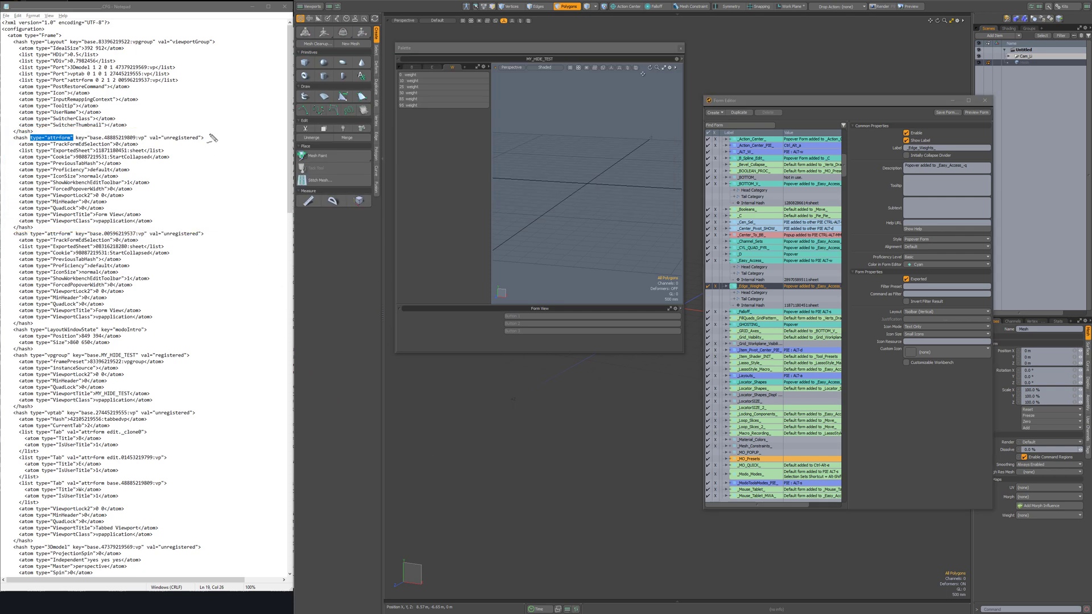
mouse_move(212, 137)
mouse_down()
mouse_move(237, 140)
mouse_move(223, 213)
mouse_move(209, 228)
mouse_move(234, 242)
mouse_move(226, 322)
mouse_move(212, 328)
mouse_up()
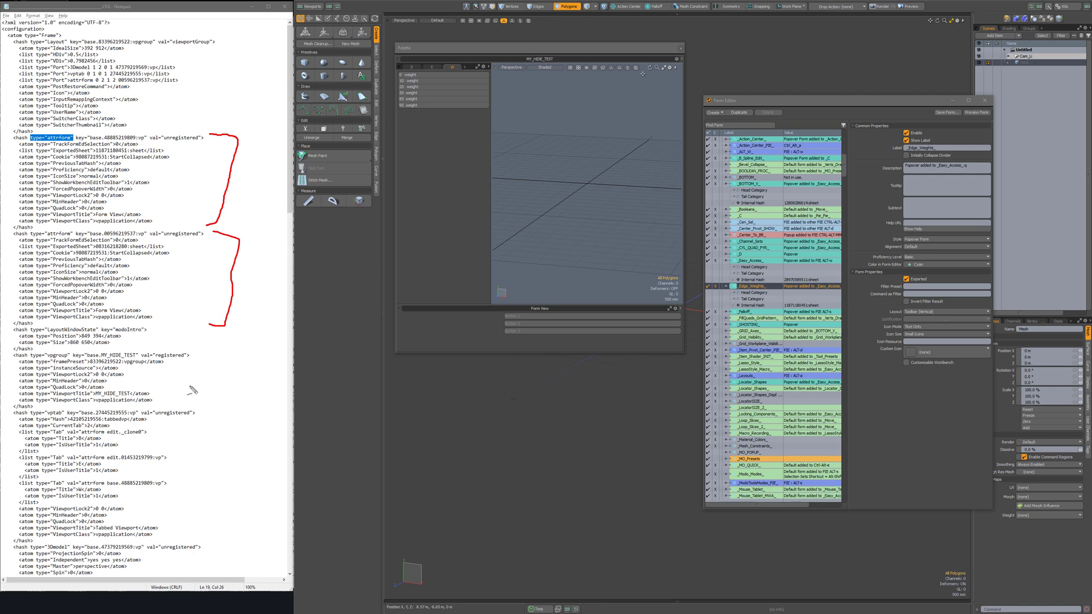
key(Escape)
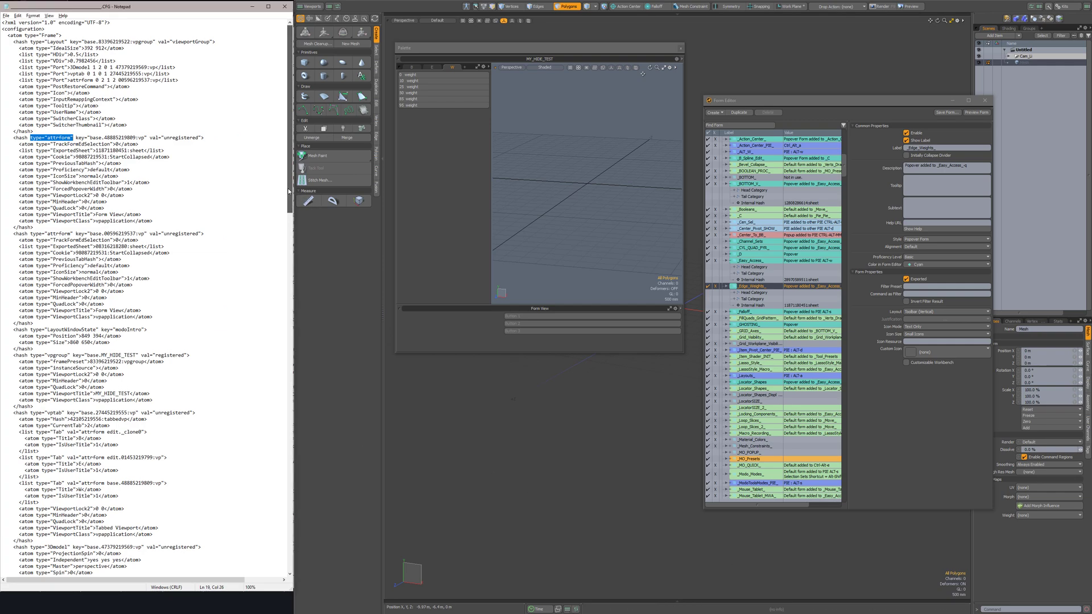
scroll(287, 197, down, 2)
scroll(287, 199, up, 2)
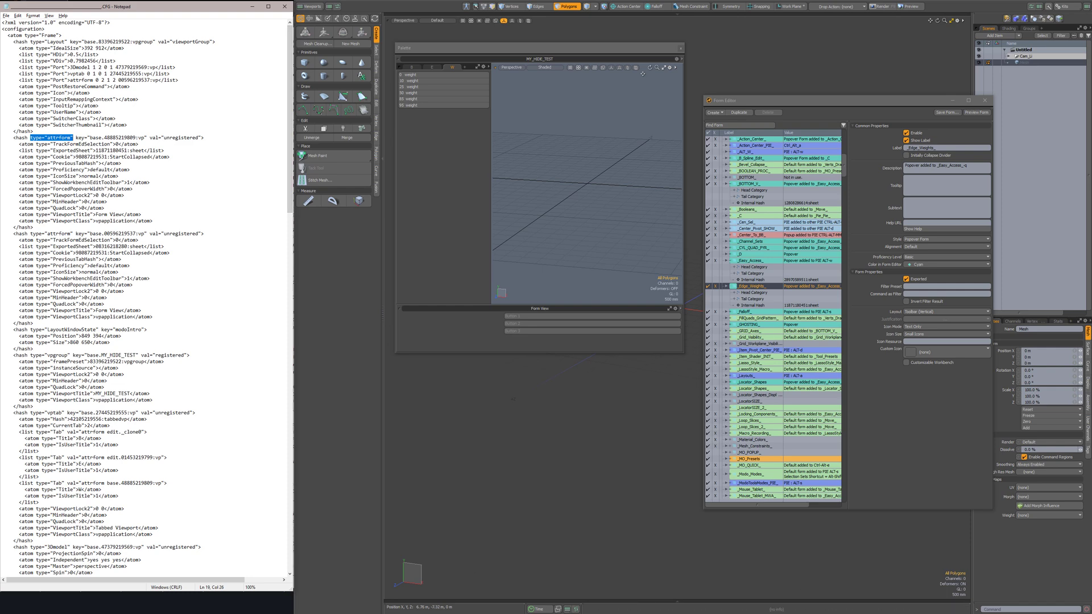
key(ctrl+2)
mouse_move(218, 132)
mouse_down()
mouse_move(241, 132)
mouse_move(238, 202)
mouse_up()
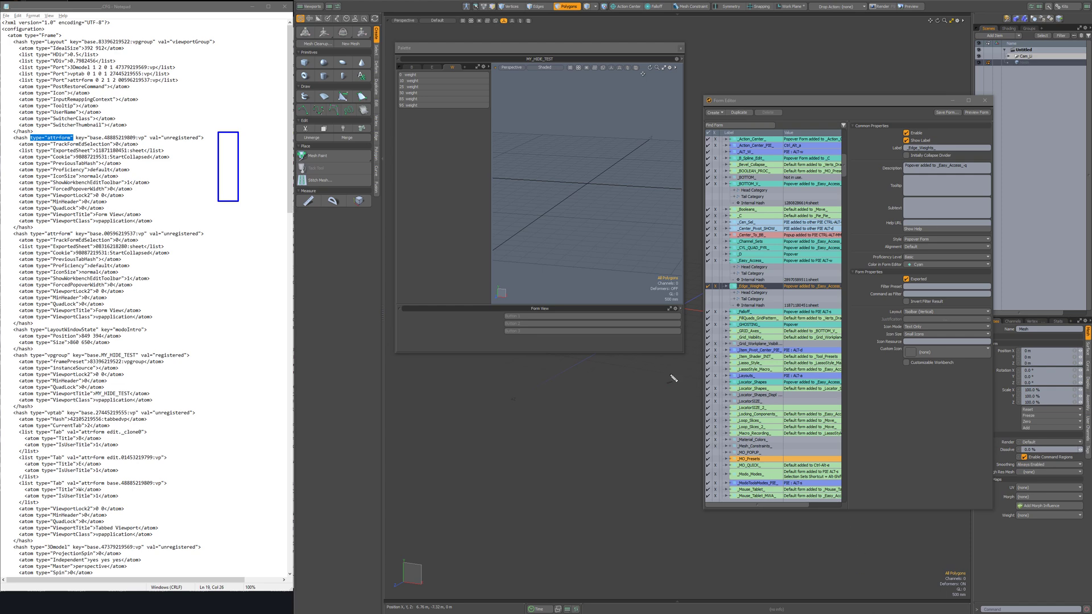
key(r)
mouse_move(209, 132)
mouse_down()
mouse_move(257, 142)
mouse_move(258, 223)
mouse_move(227, 230)
mouse_move(259, 236)
mouse_up()
mouse_move(259, 280)
mouse_down()
mouse_move(241, 328)
mouse_move(227, 327)
mouse_up()
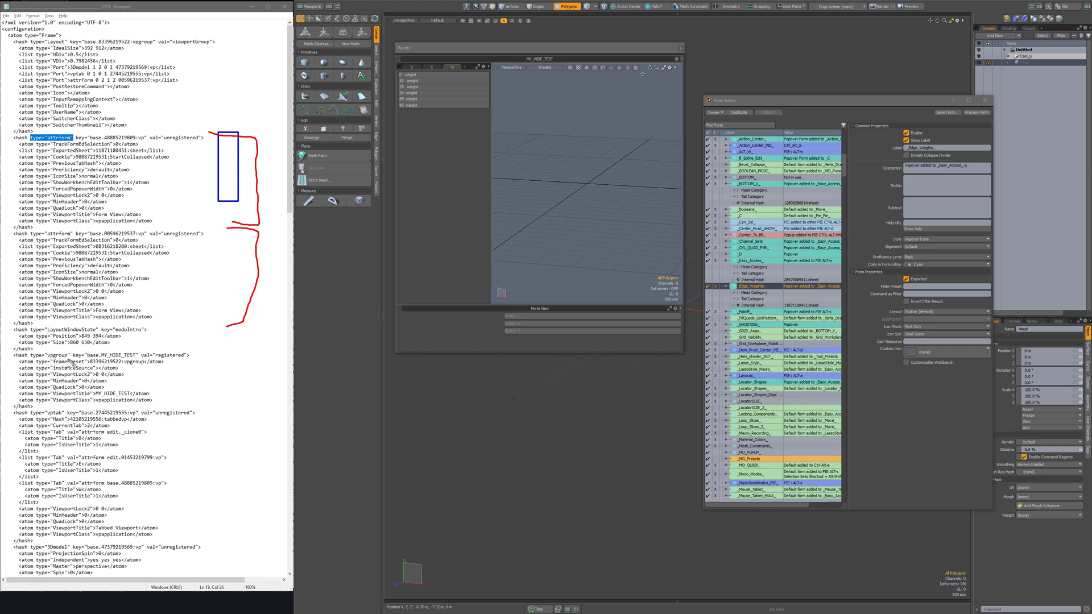
mouse_move(208, 352)
mouse_down()
mouse_move(239, 355)
mouse_move(210, 537)
mouse_move(194, 539)
mouse_up()
mouse_move(392, 57)
mouse_down()
mouse_move(459, 77)
mouse_move(393, 55)
mouse_up()
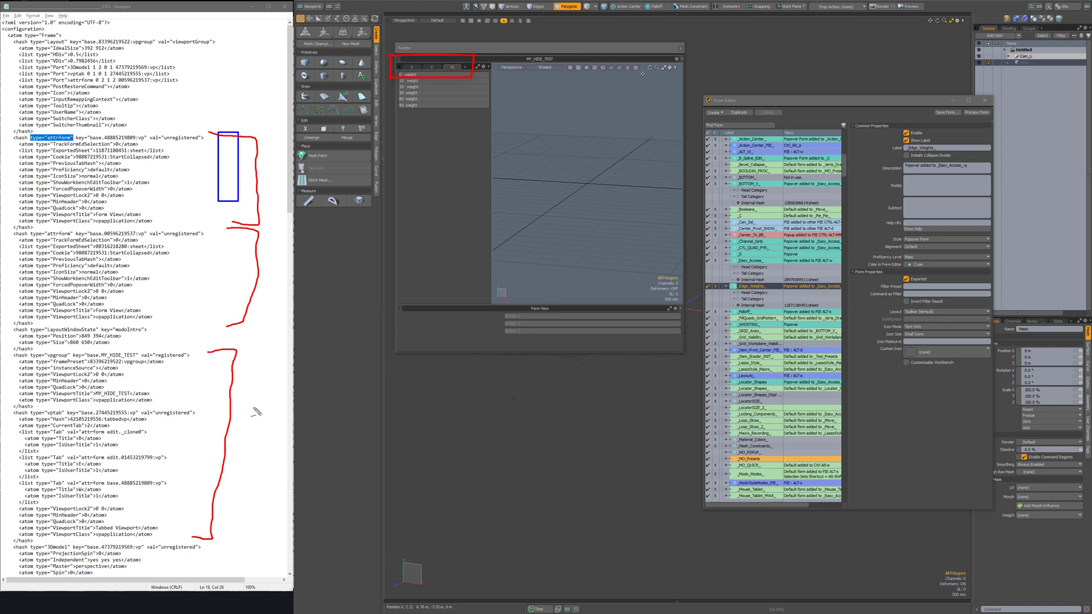
drag(106, 440, 153, 441)
drag(108, 464, 155, 469)
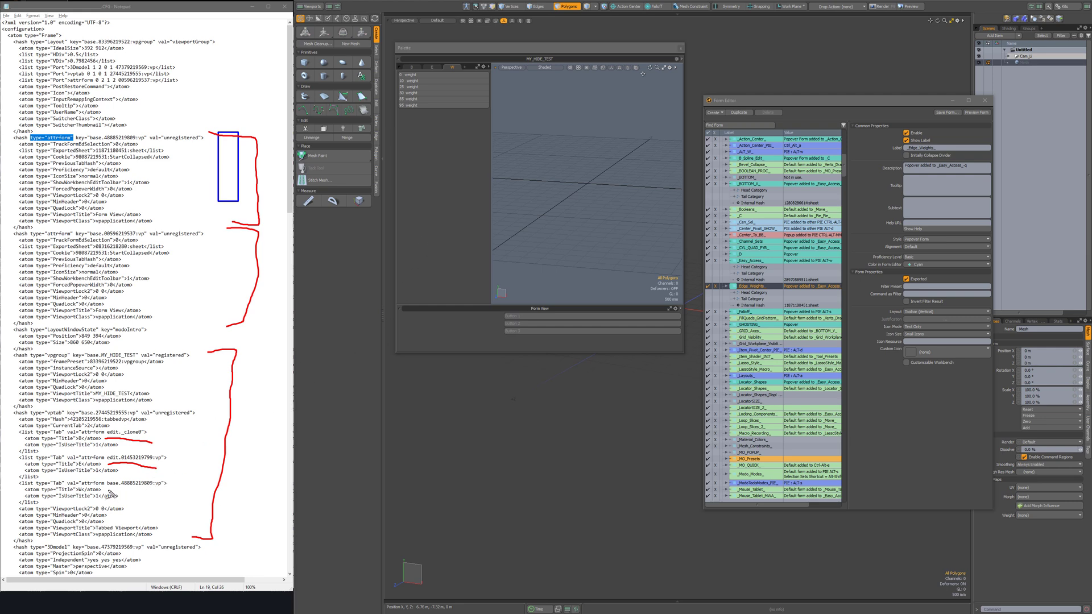
drag(108, 489, 163, 503)
mouse_move(457, 54)
mouse_down()
mouse_move(462, 64)
mouse_move(455, 55)
mouse_move(405, 69)
mouse_move(415, 61)
mouse_up()
mouse_move(173, 356)
mouse_down()
mouse_move(165, 364)
mouse_move(197, 363)
mouse_move(200, 380)
mouse_move(211, 363)
mouse_move(232, 369)
mouse_move(226, 383)
mouse_move(236, 375)
mouse_up()
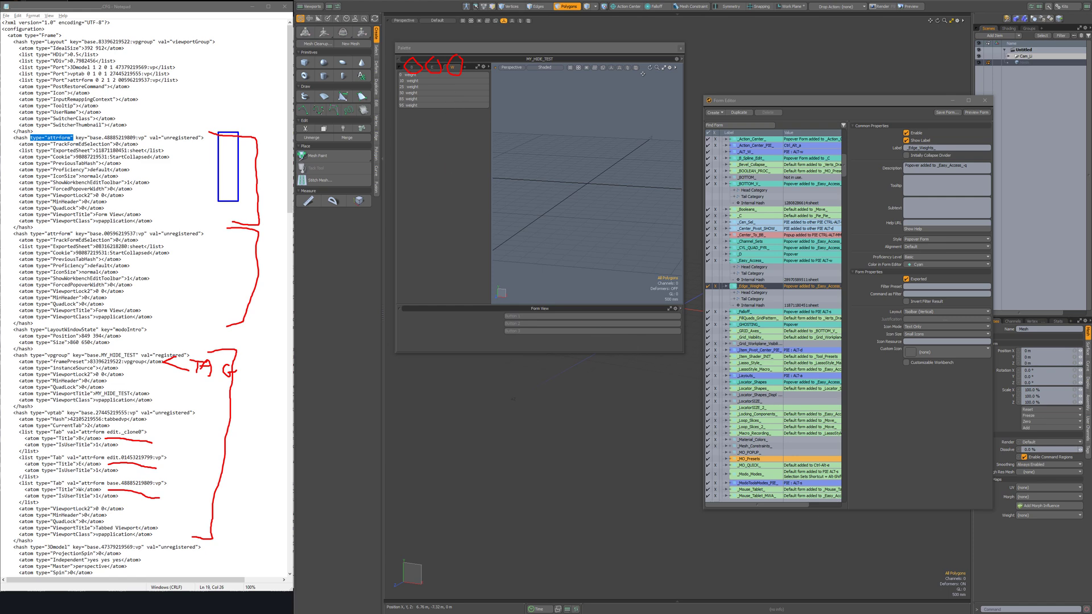
key(Escape)
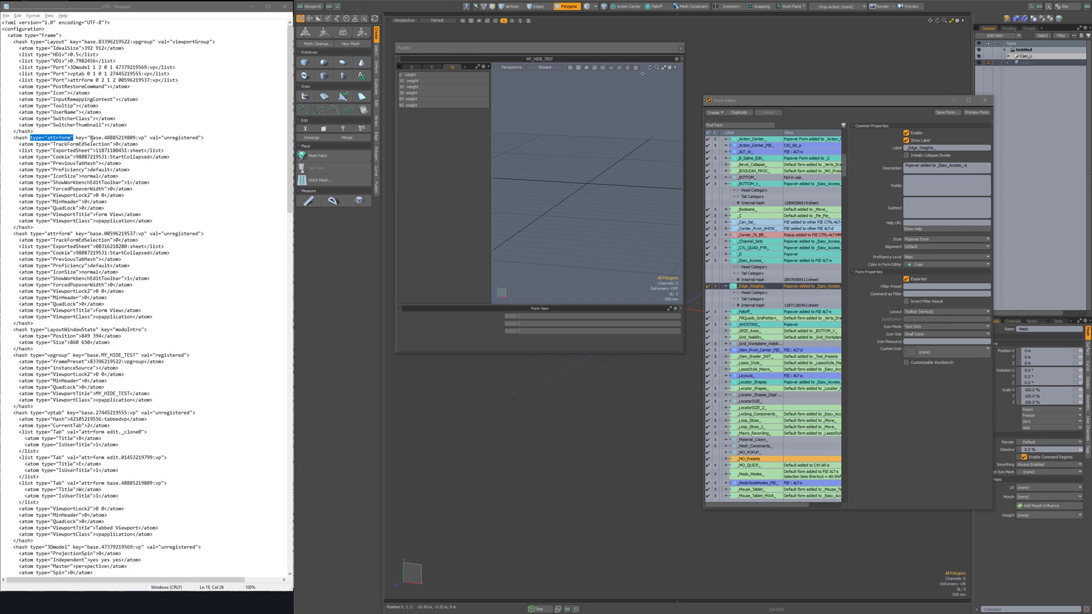
Search the exported config for 1280, the start of the _BOTTOM_V_ form's internal hash, and close the search
click(91, 139)
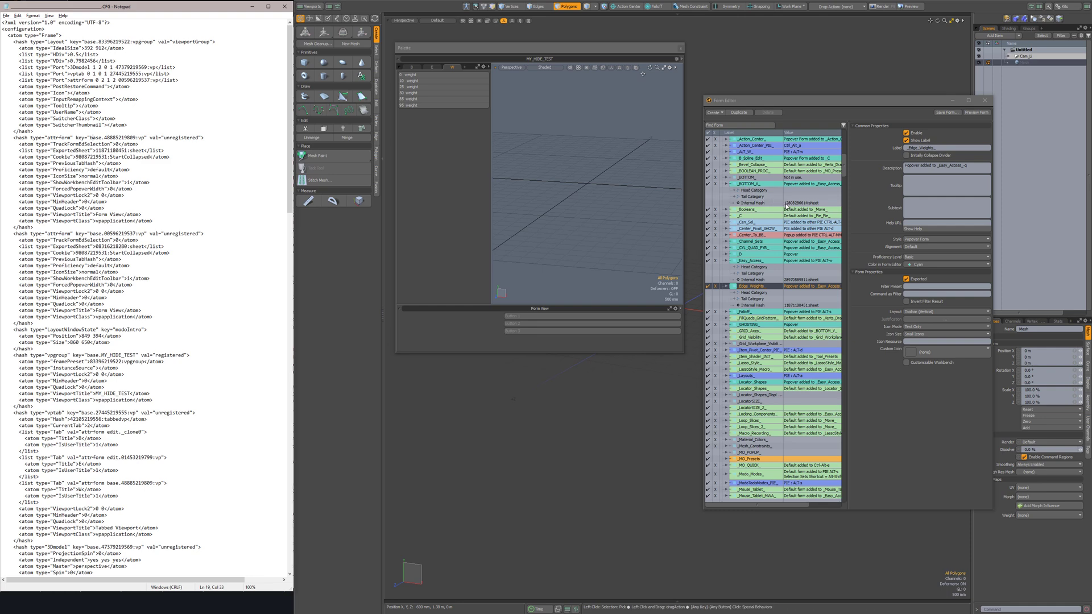
click(151, 48)
key(ctrl+f)
text(12)
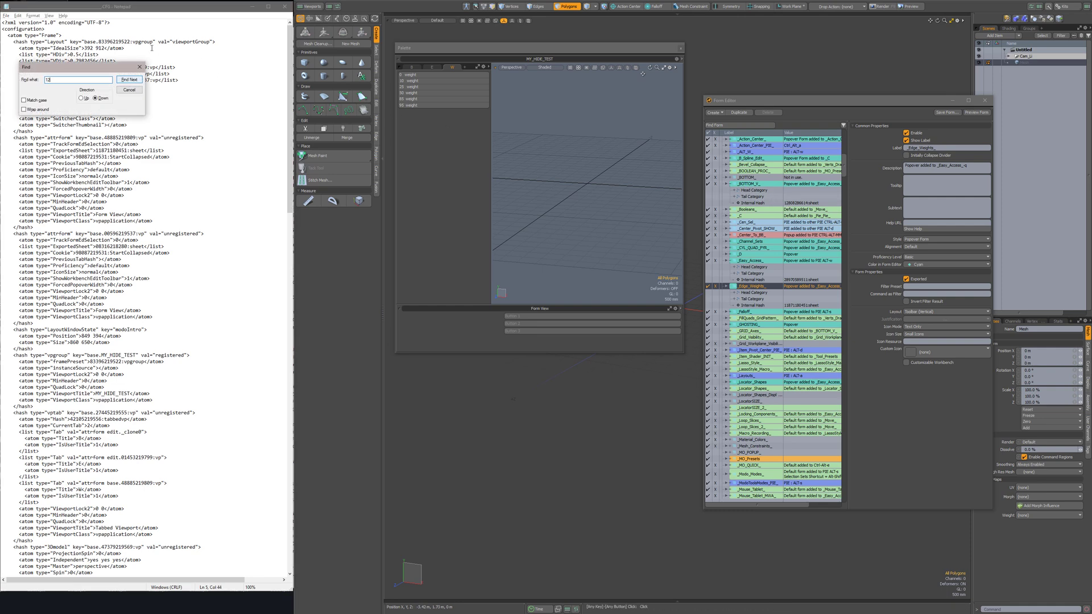
text(80)
key(Return)
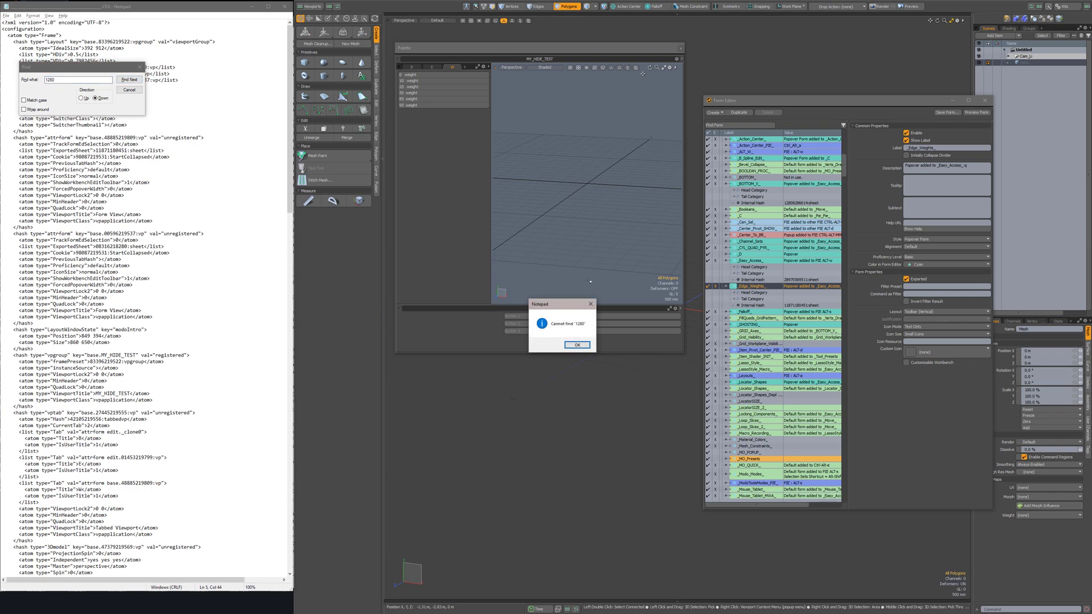
click(577, 346)
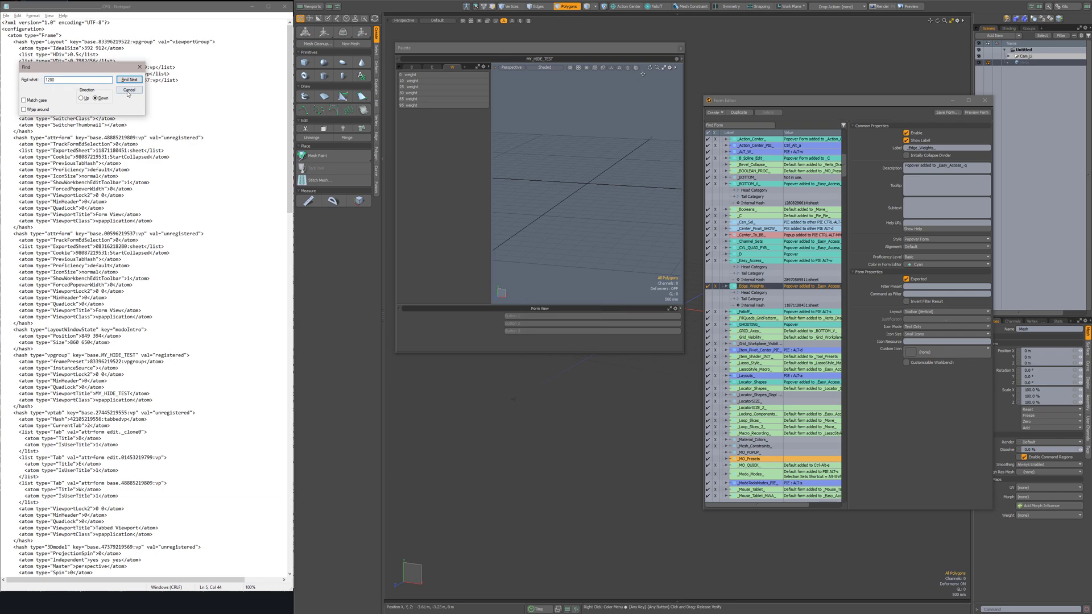
click(128, 92)
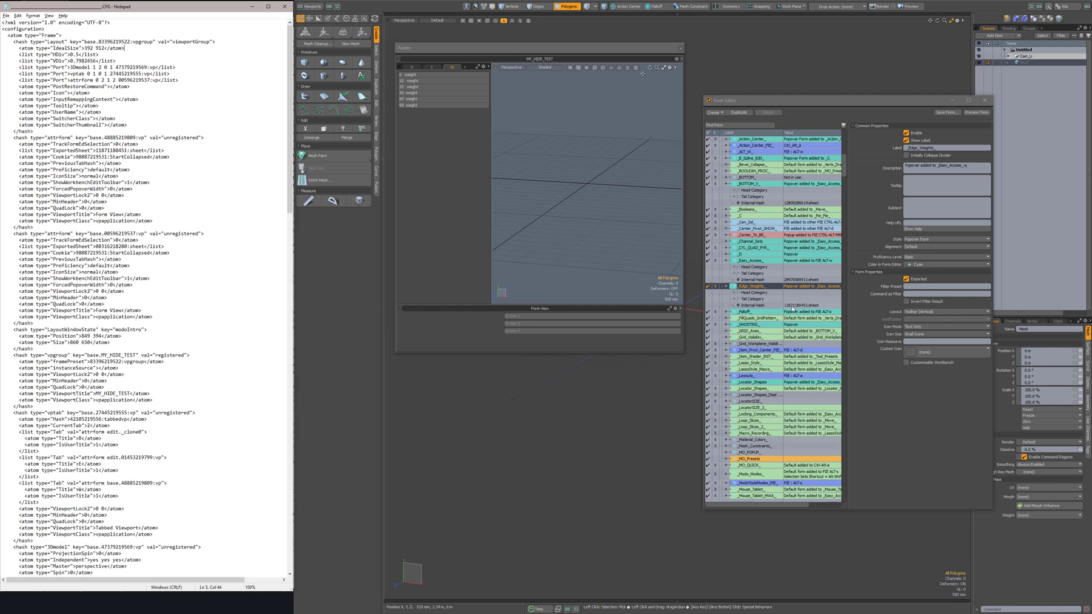
Search the config for 1187, the start of the _Edge_Weights_ form's internal hash, and close the search
click(186, 66)
key(ctrl+f)
text(1187)
key(Return)
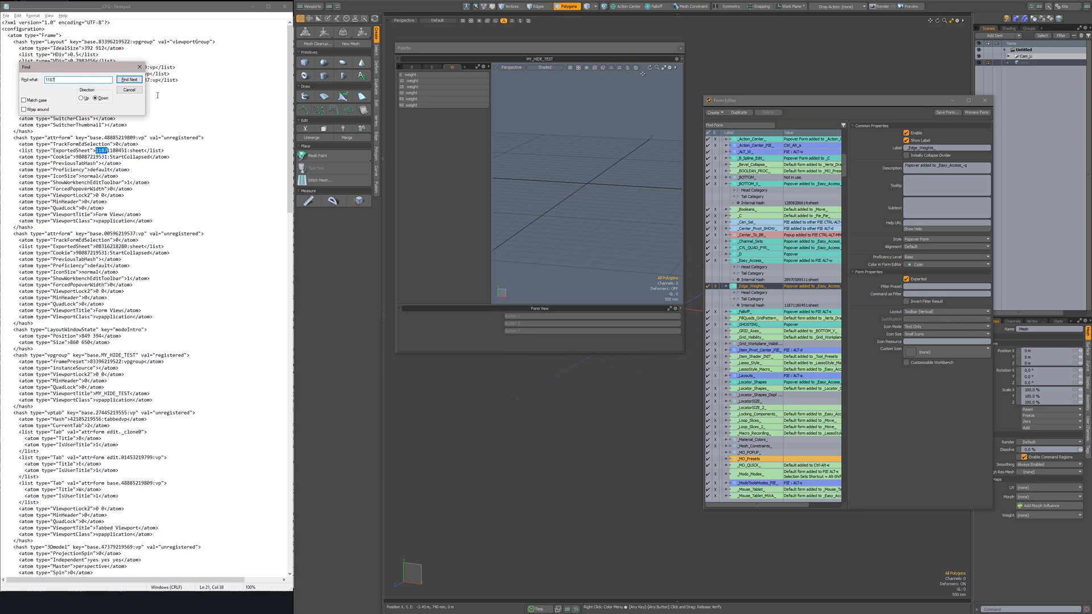
click(124, 92)
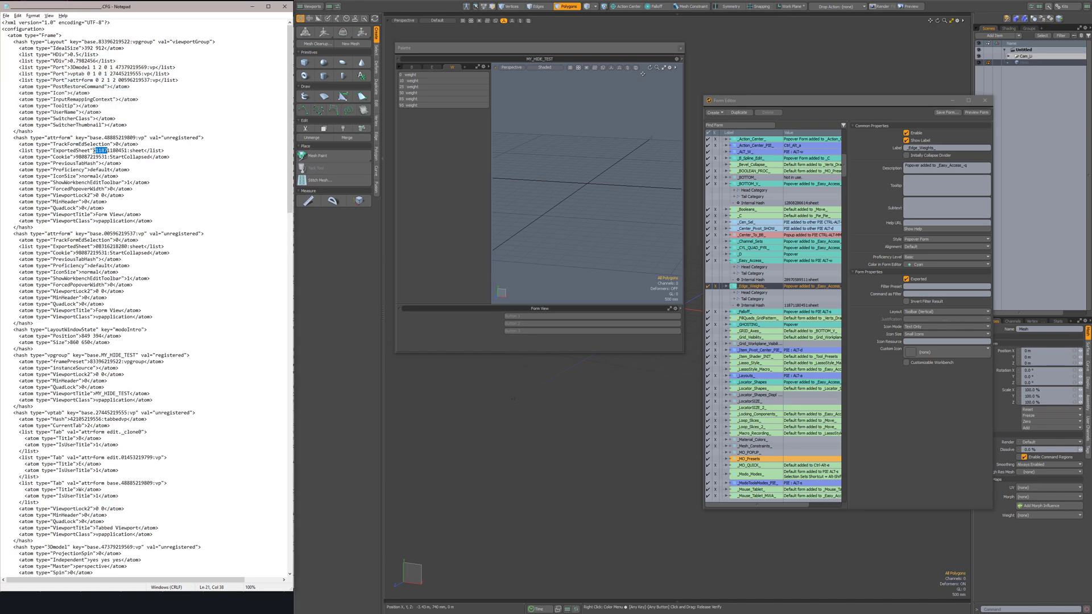
Highlight the rest of the matched ExportedSheet hash, followed by the whole first attrform block around it
key(shift+Right)
key(shift+Right)
key(shift+Right)
key(shift+Right)
key(shift+Right)
key(shift+Right)
key(shift+Right)
drag(3, 136, 177, 227)
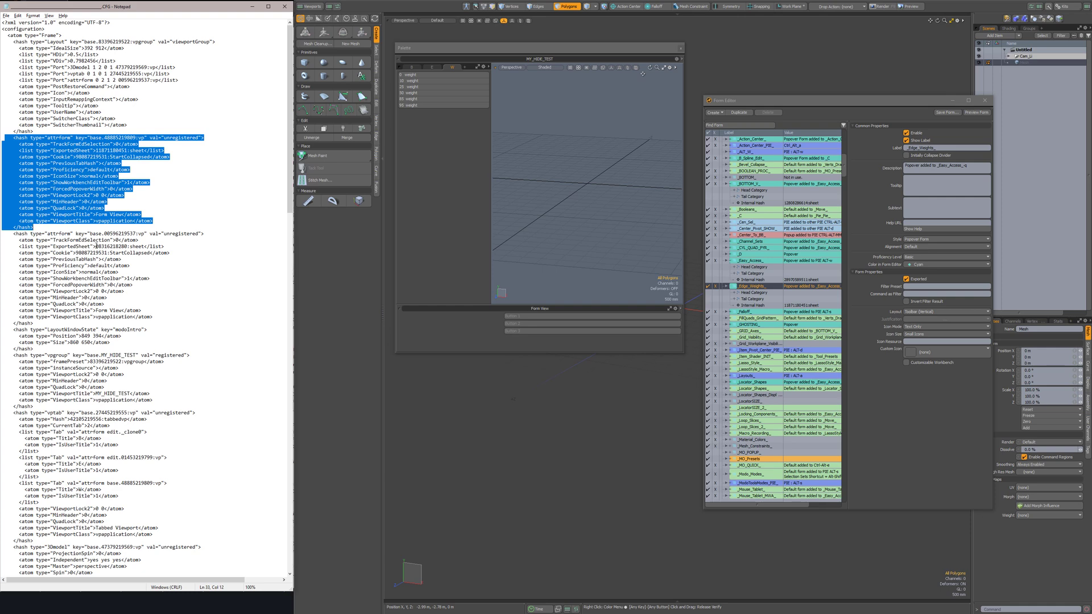
Compare the second attrform block's ExportedSheet hash with the internal hash of the ___TEST___ form in the Form Editor
click(96, 247)
drag(96, 246, 128, 247)
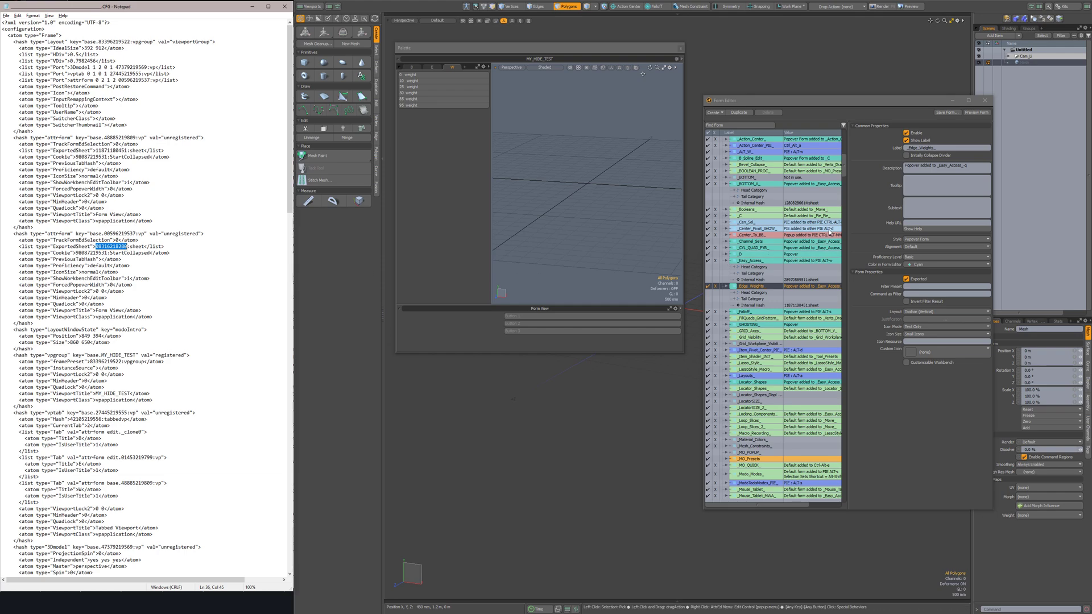
scroll(828, 230, up, 6)
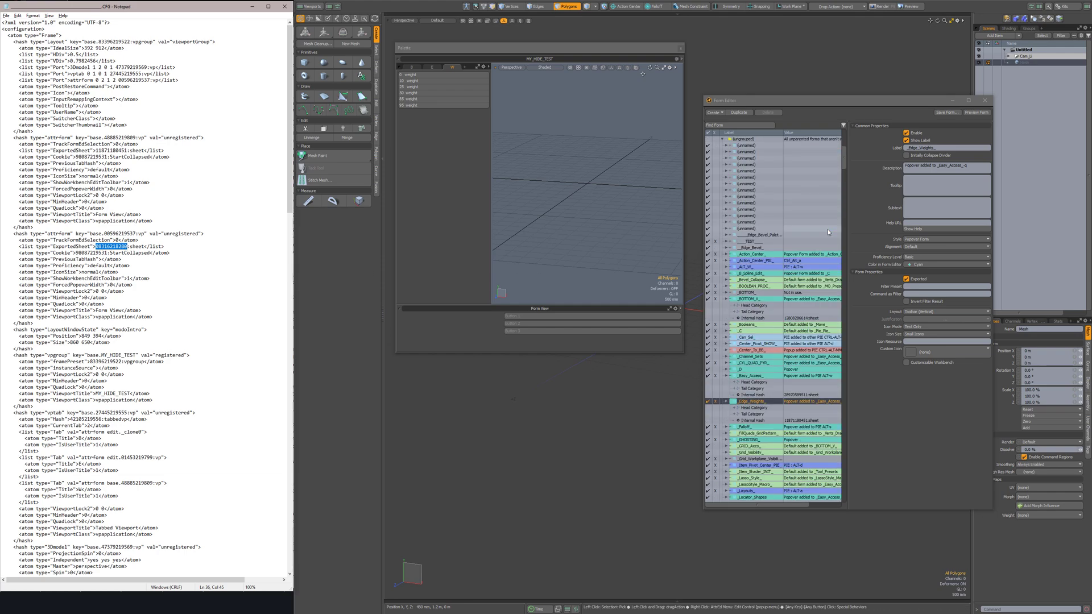
click(731, 242)
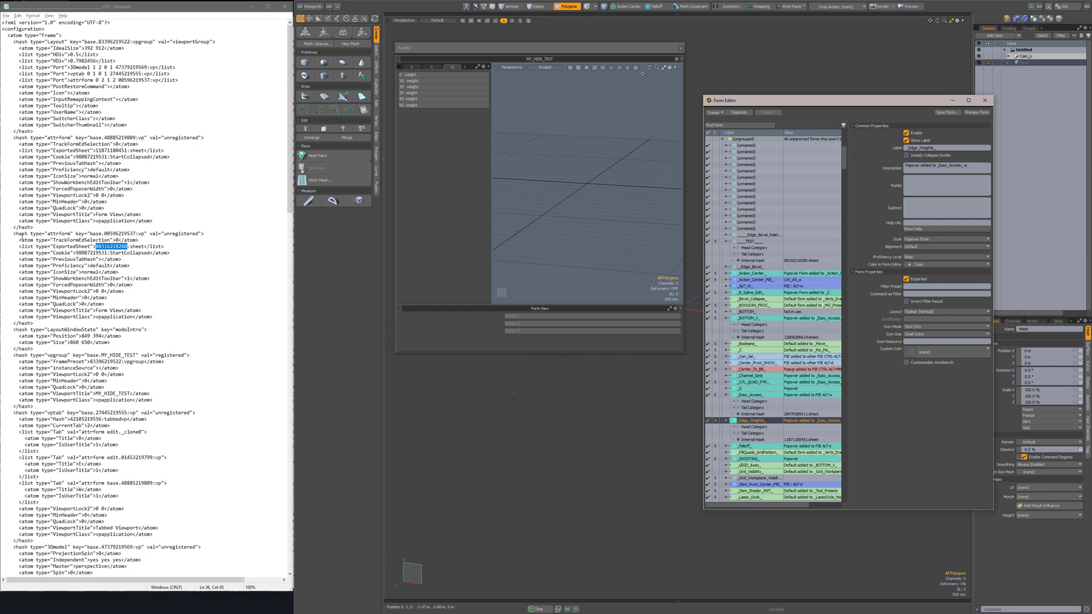
drag(10, 234, 95, 324)
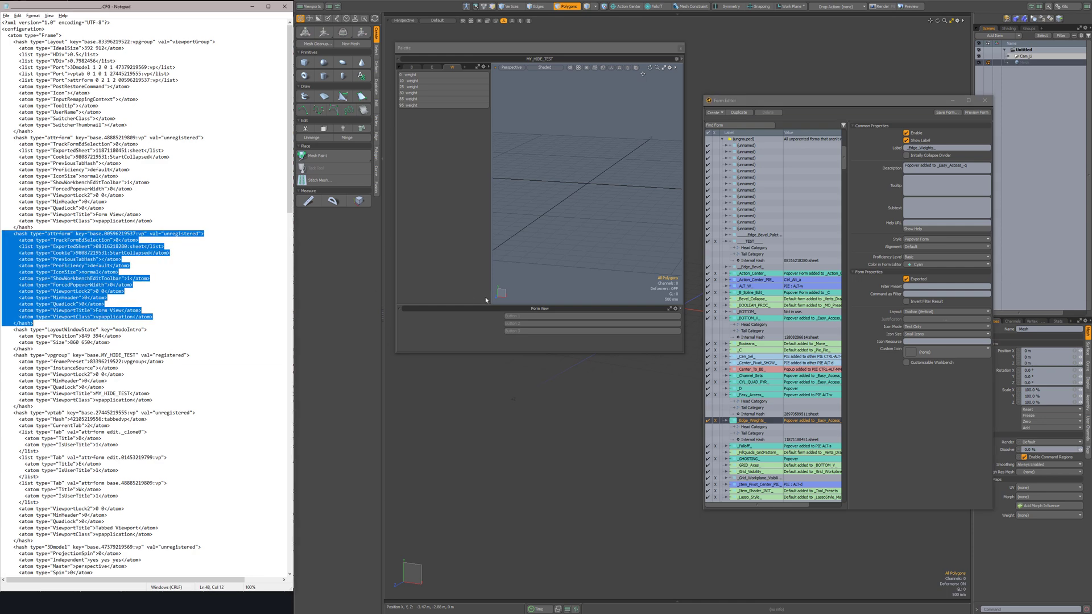
click(819, 111)
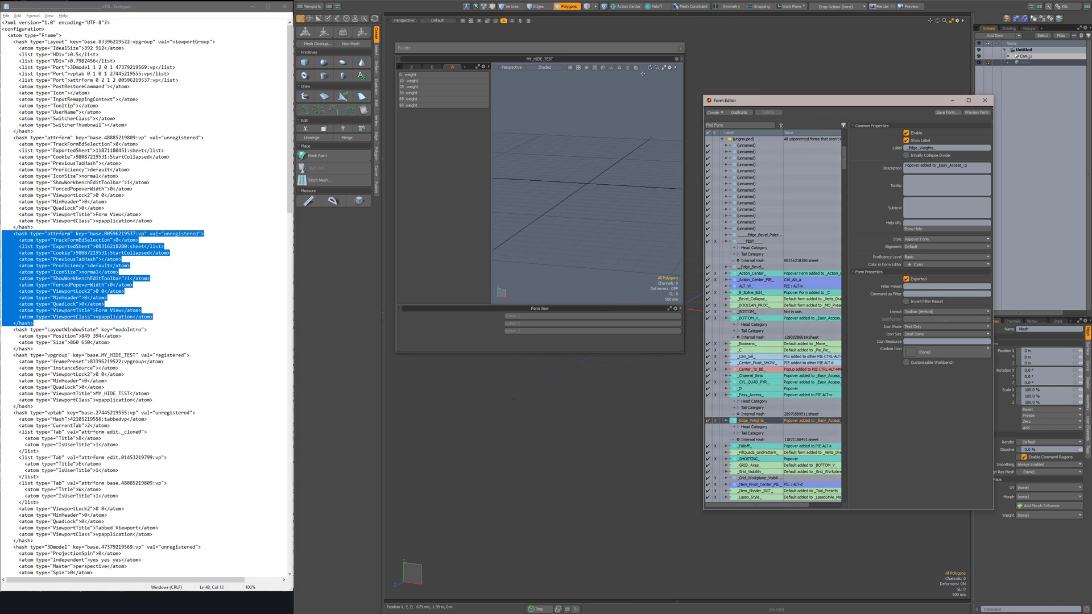
Copy the whole first attrform hash block in the config
click(222, 266)
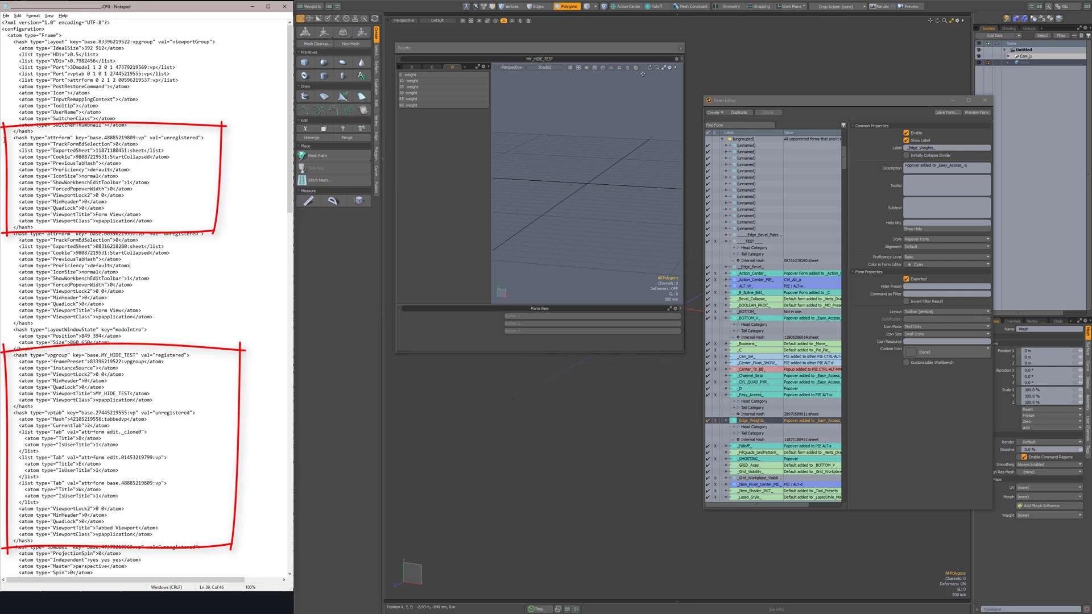
drag(5, 138, 76, 227)
key(ctrl+c)
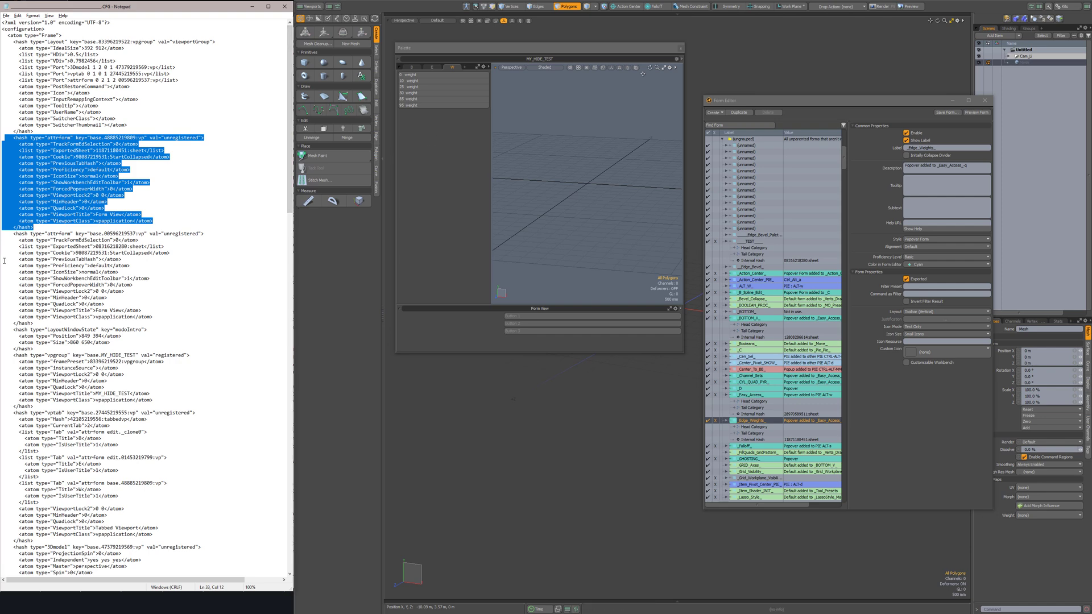
Review the second attrform block and the MY_HIDE_TEST vpgroup and vptab blocks by highlighting each section
drag(6, 234, 45, 323)
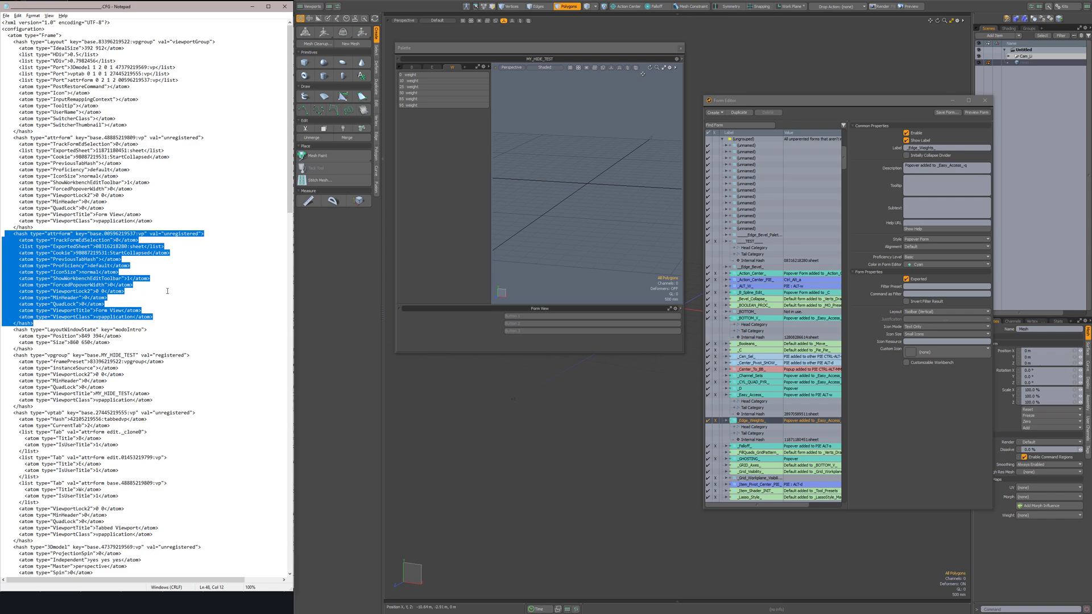
scroll(167, 291, down, 4)
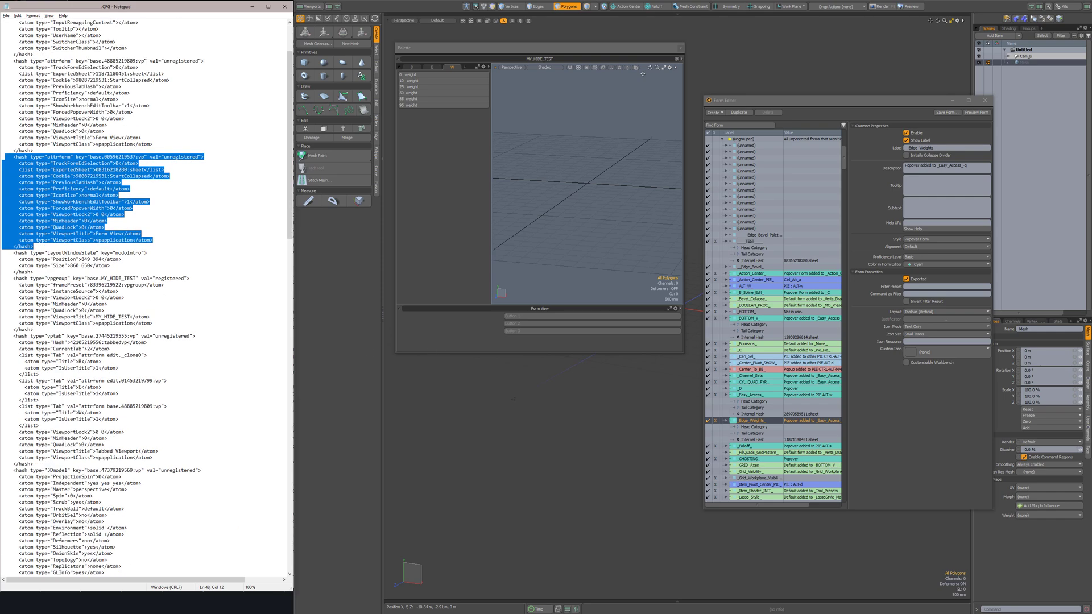
drag(4, 278, 55, 463)
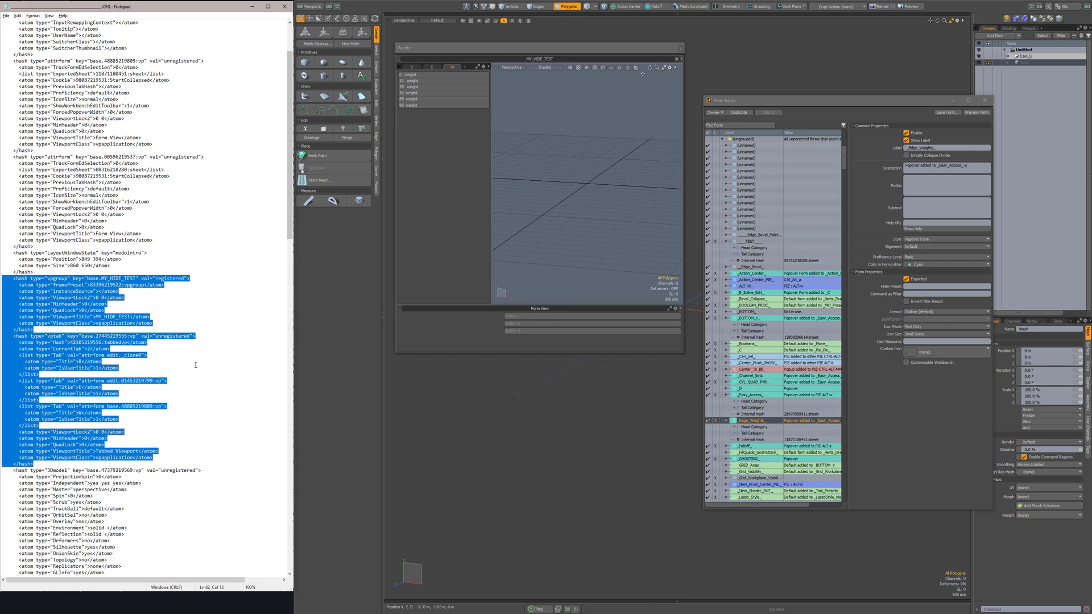
click(202, 311)
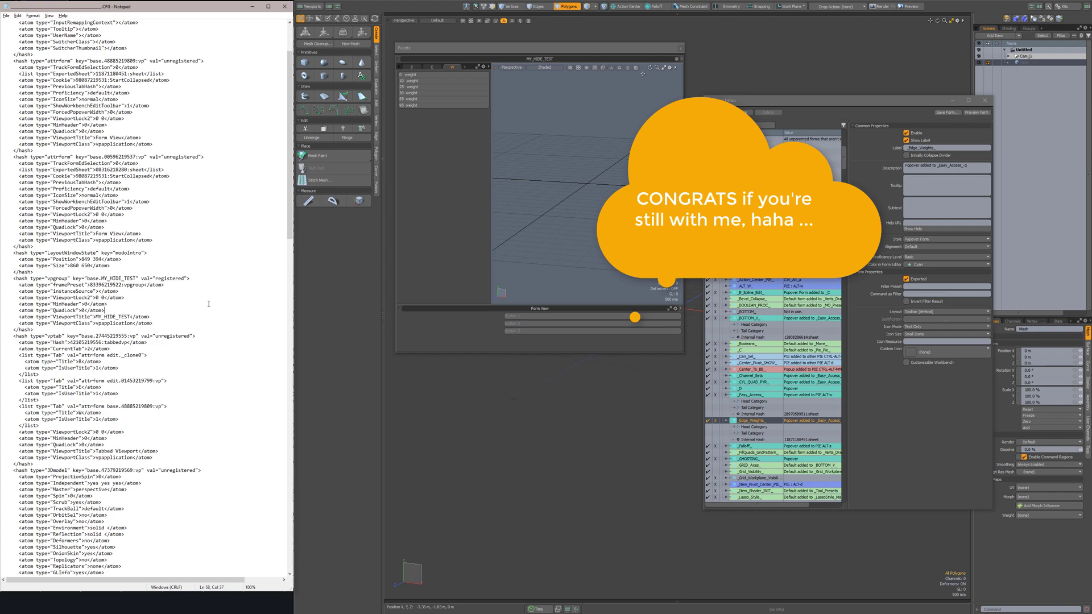
scroll(208, 304, up, 4)
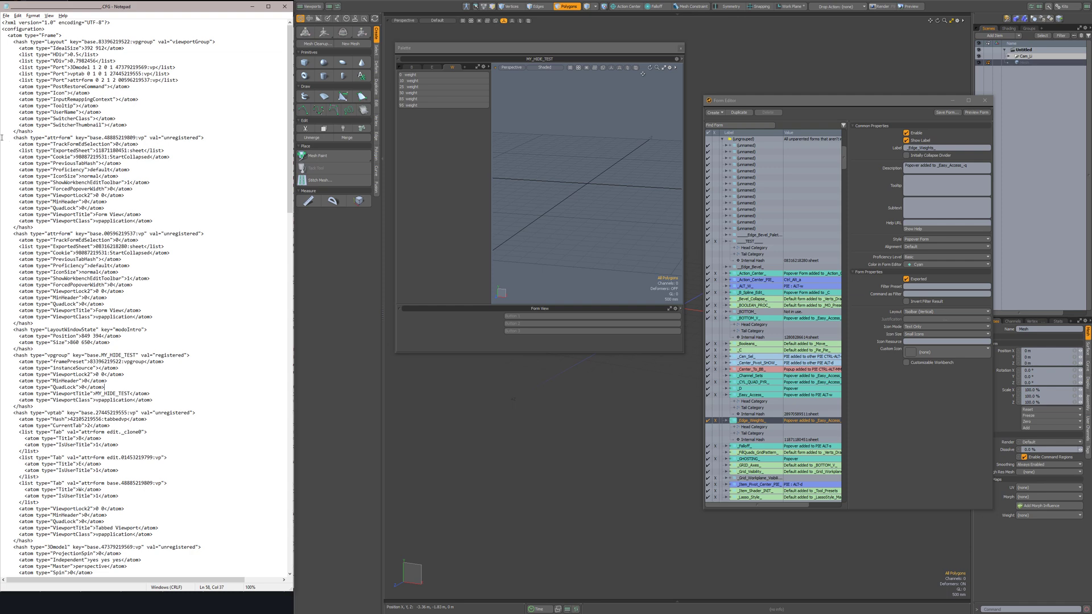
Paste two copies of the first attrform block directly beneath the original, and leave a blank line after them
drag(10, 141, 44, 228)
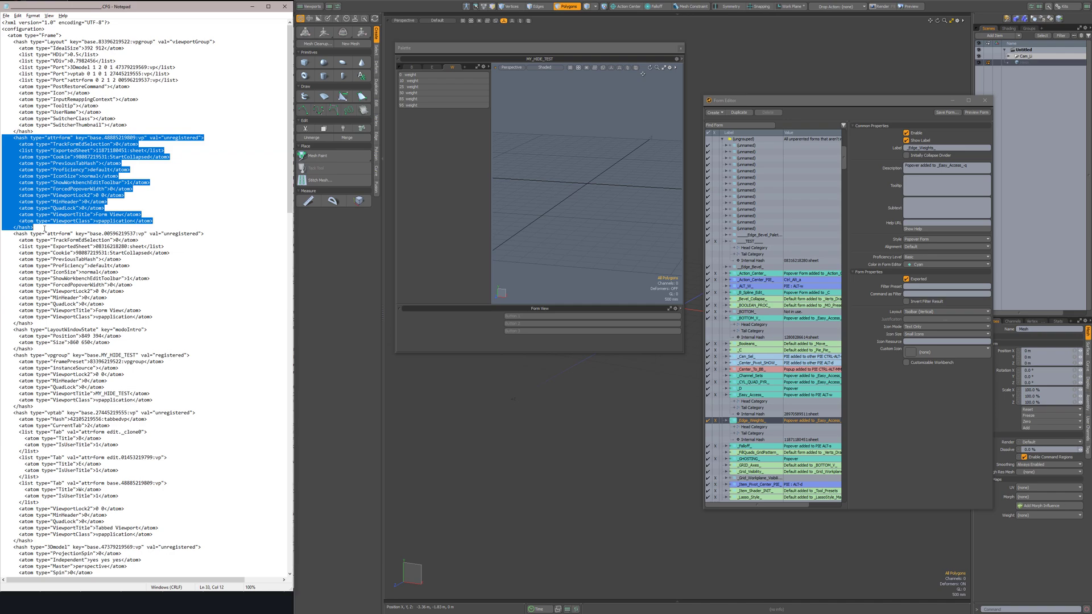
click(44, 229)
key(Return)
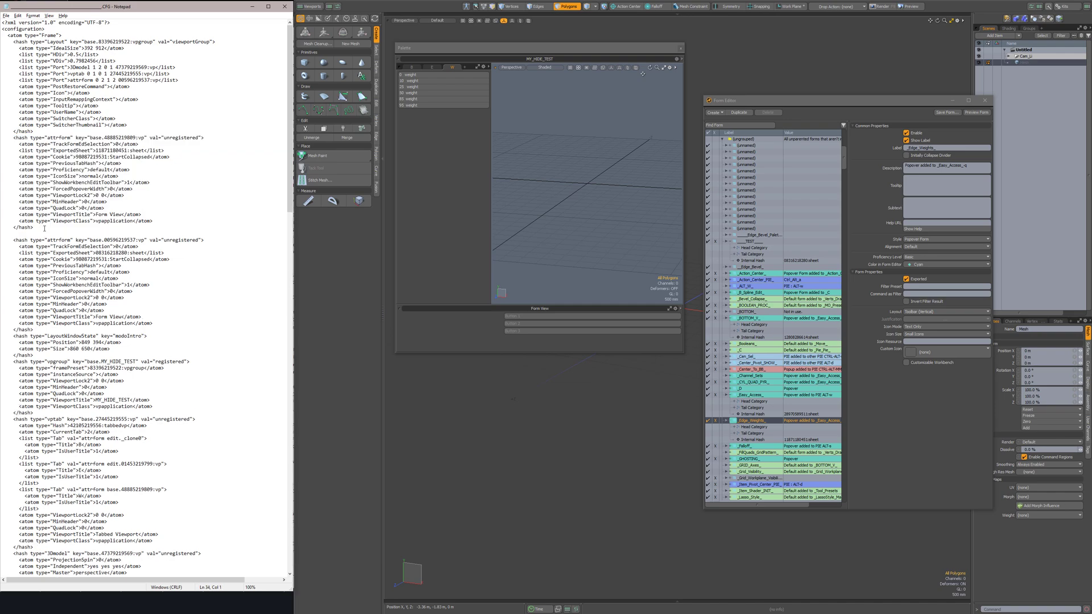
key(ctrl+v)
key(Return)
key(ctrl+v)
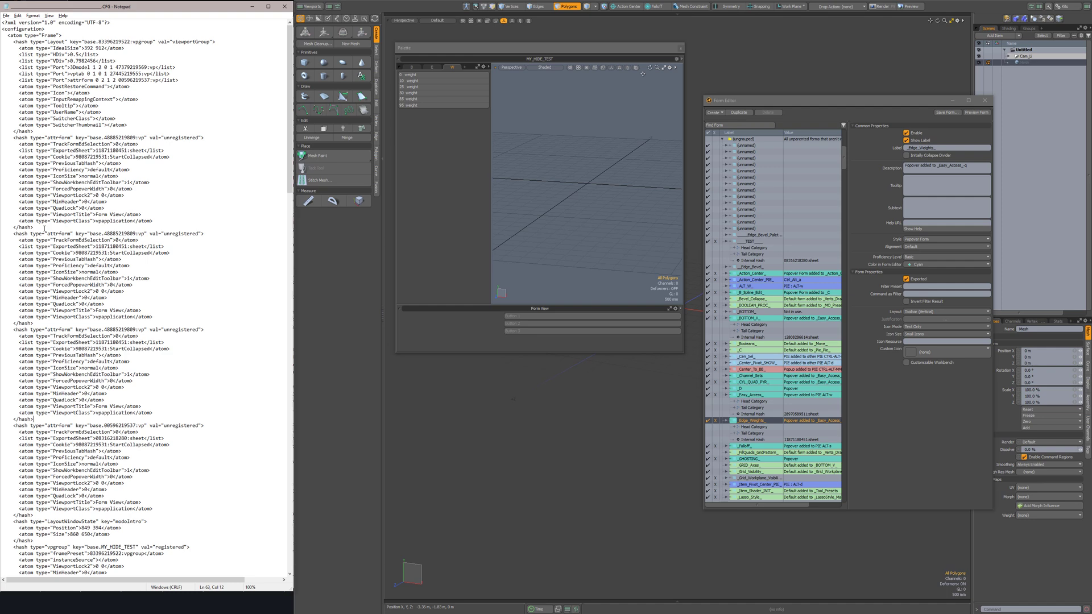
key(Return)
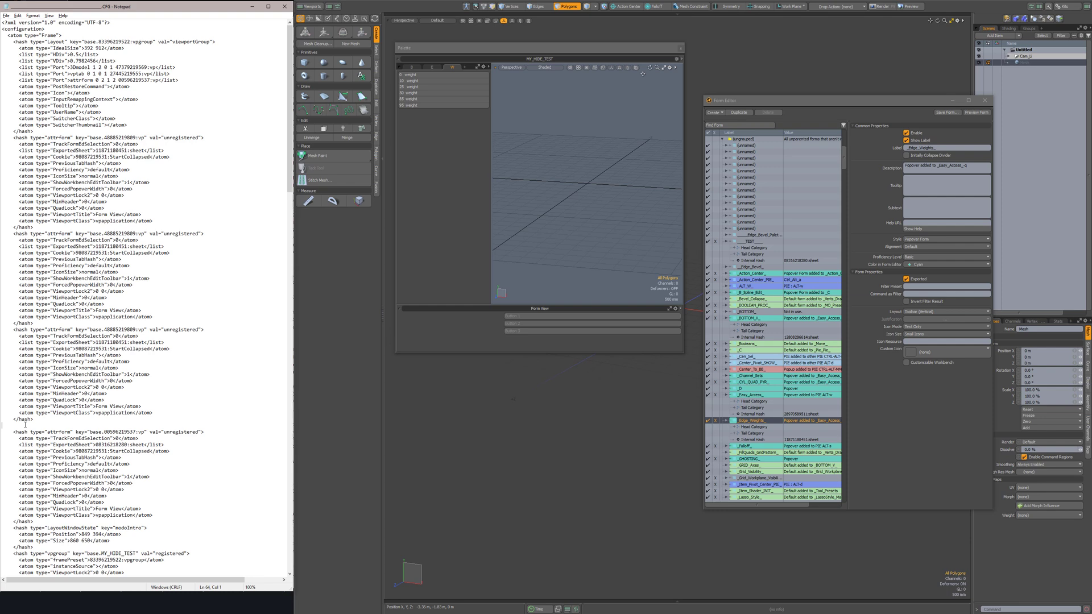
Compare the base key of the first attrform block with the attrform references in the vptab block's Tab entries
scroll(160, 383, down, 1)
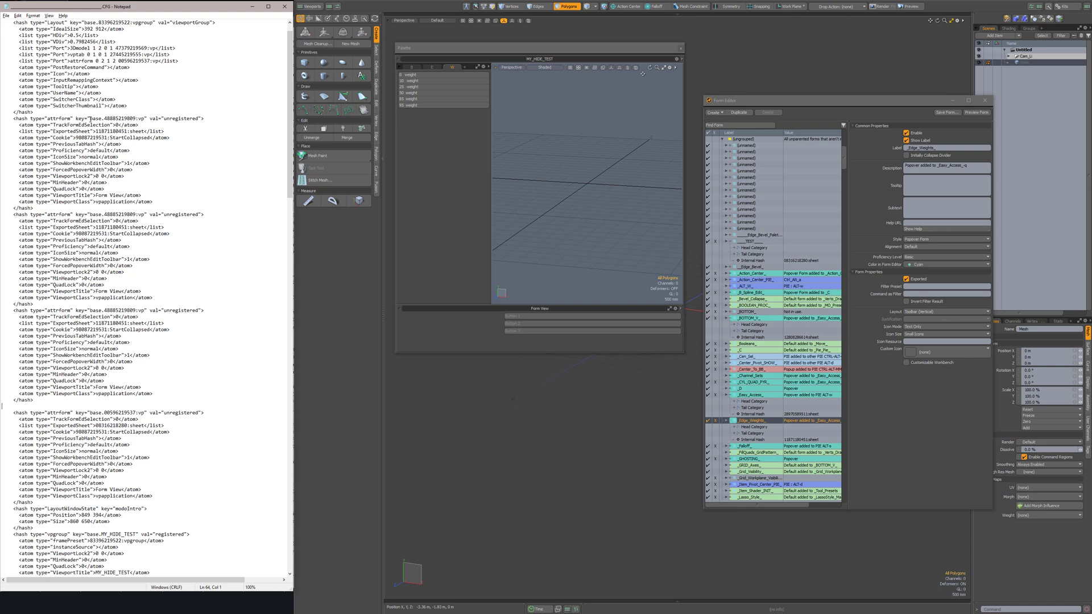
drag(89, 118, 136, 117)
scroll(171, 321, down, 8)
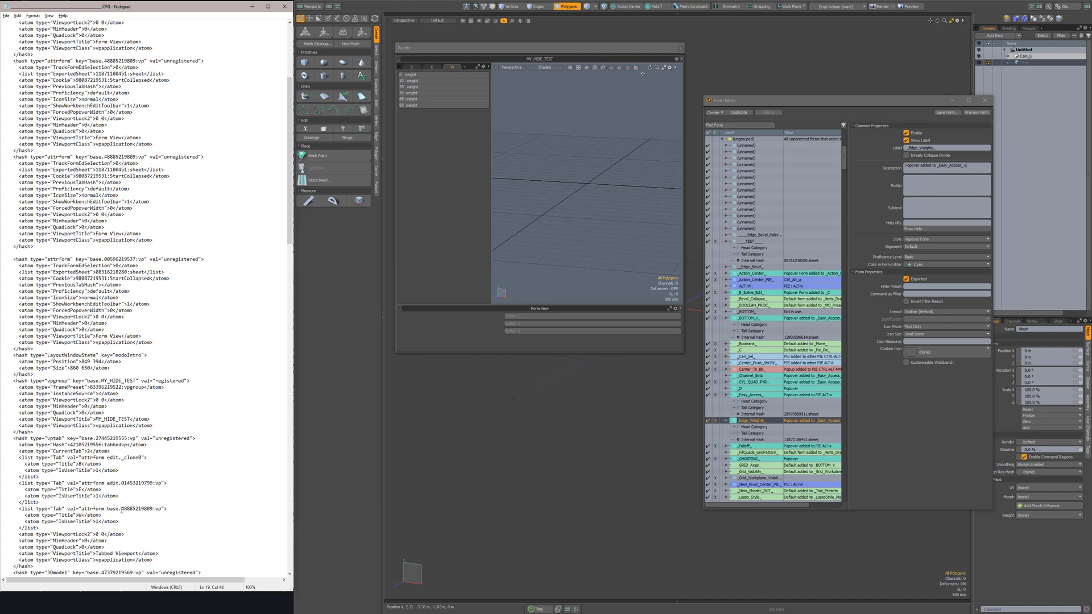
key(F3)
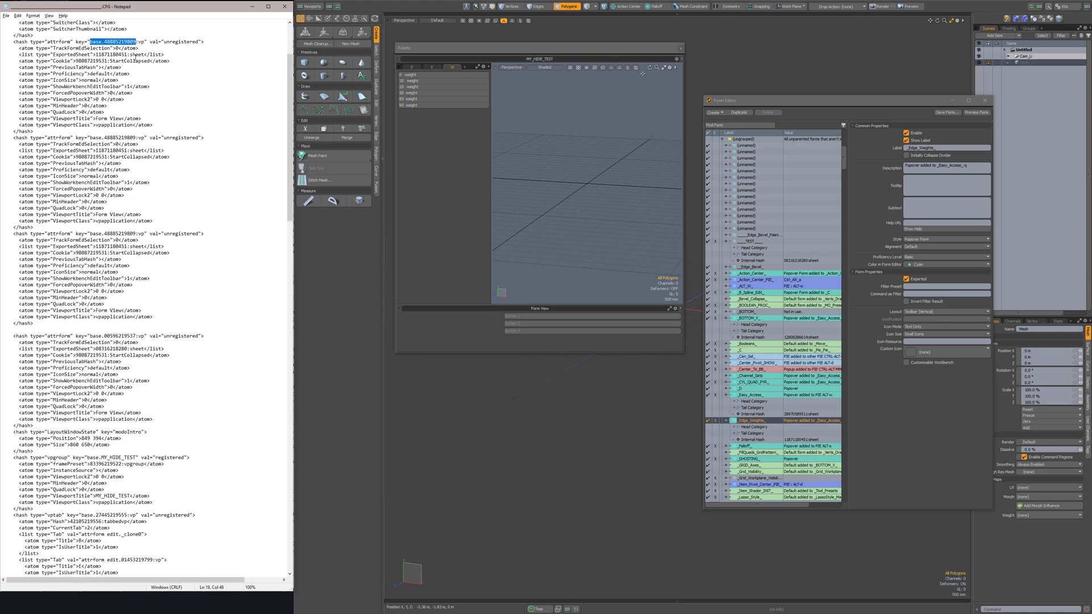
scroll(194, 303, down, 2)
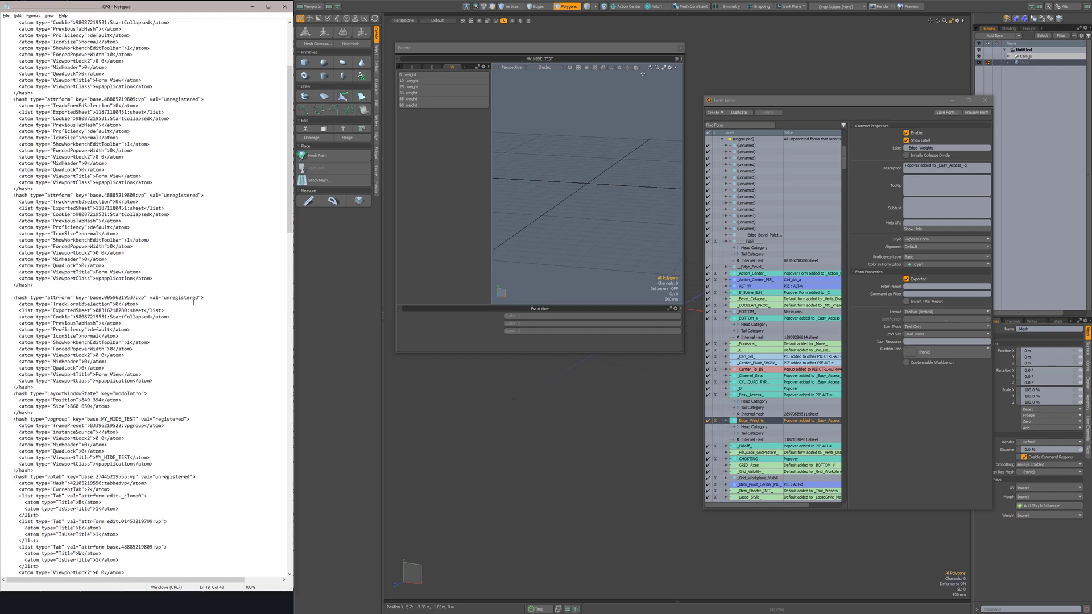
scroll(126, 527, down, 1)
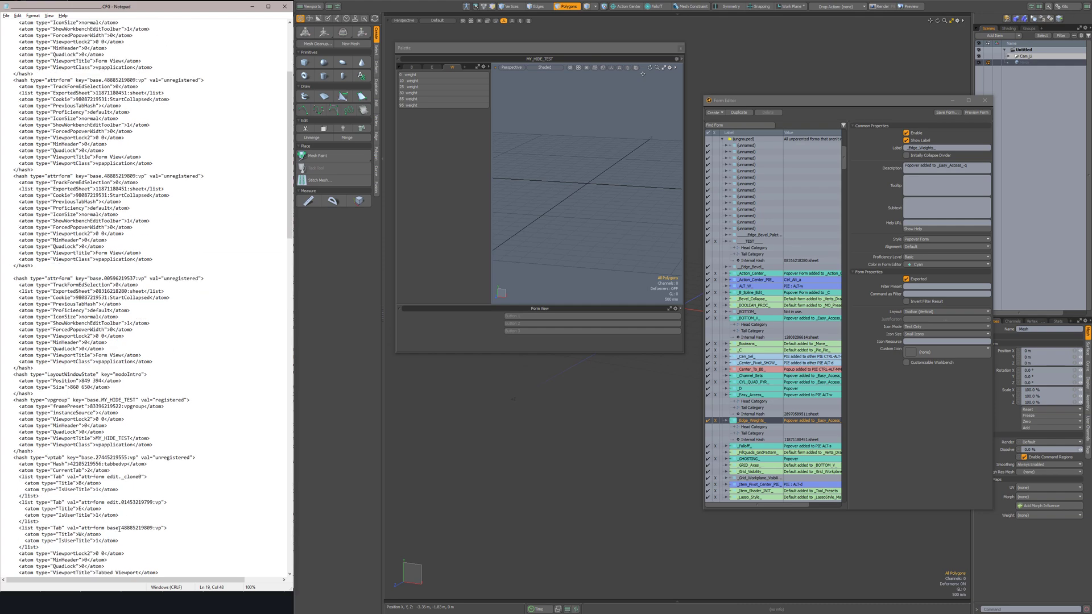
Change the third Tab entry's attrform reference to base.myWeights:vp and the second Tab entry's to edit.myEasy:vp
drag(108, 502, 121, 502)
drag(121, 528, 153, 529)
text(myWeights)
double_click(79, 509)
drag(121, 503, 153, 504)
text(myEasy)
Change the first Tab entry's attrform reference to edit.myBottom, replacing the _clone0 part
drag(77, 482, 81, 484)
click(77, 483)
drag(124, 478, 140, 479)
key(BackSpace)
text(myBottom)
Replace the numeric base key of the first attrform block with base.myWeights, copied from the third Tab entry
drag(108, 529, 147, 528)
key(ctrl+c)
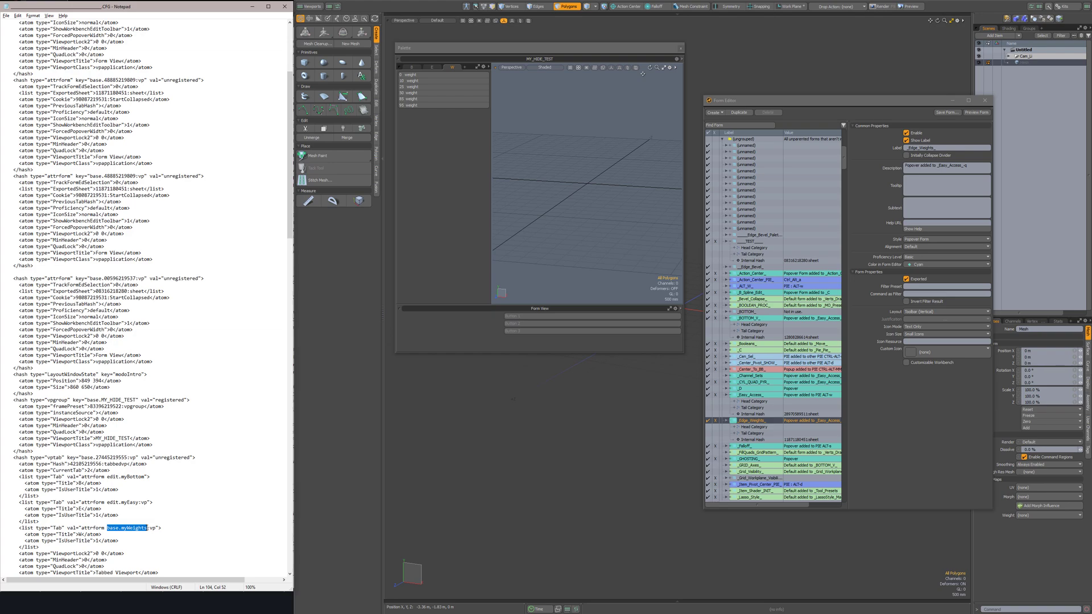
scroll(158, 307, up, 6)
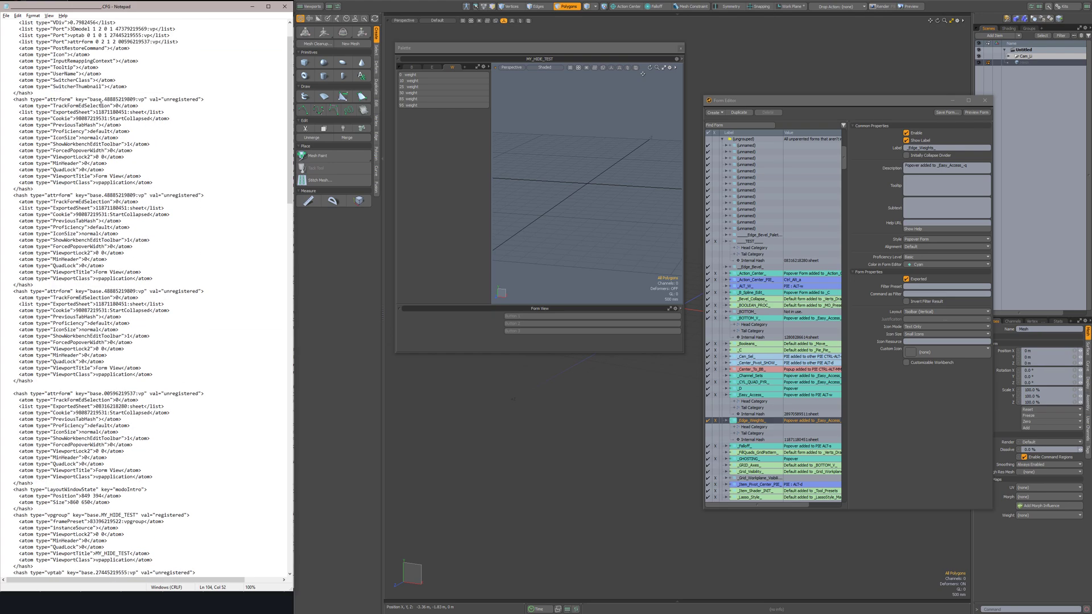
scroll(143, 171, down, 4)
scroll(146, 174, up, 2)
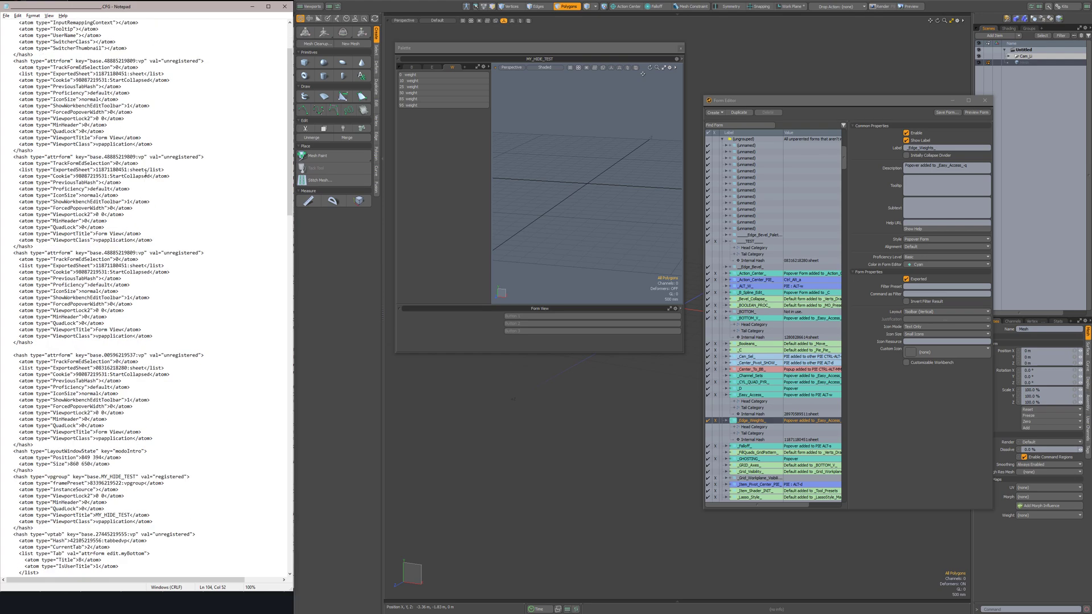
scroll(146, 175, up, 4)
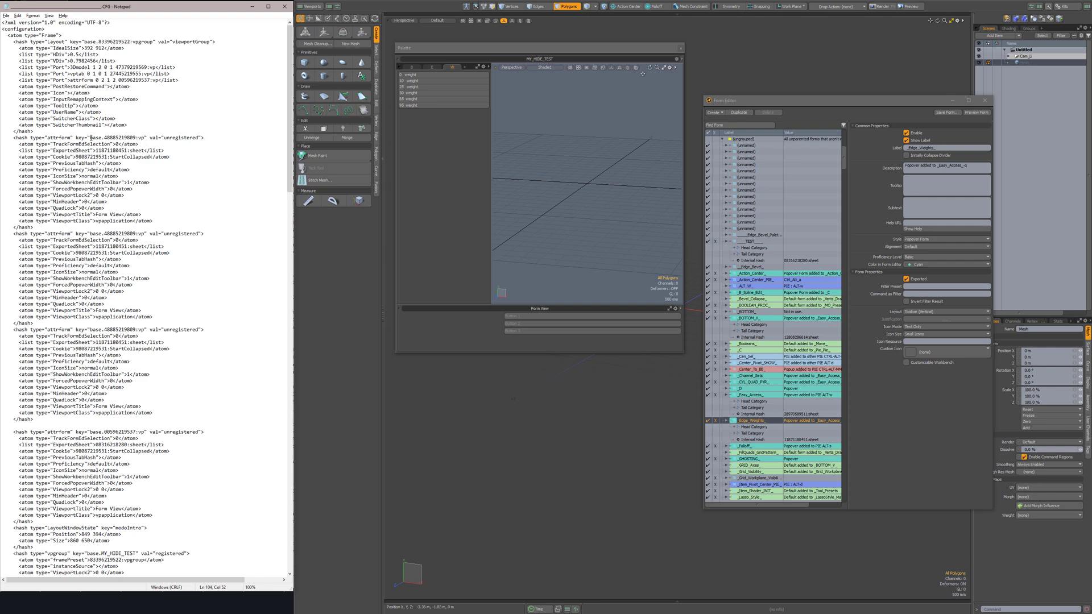
drag(90, 138, 136, 138)
key(ctrl+v)
scroll(120, 176, down, 2)
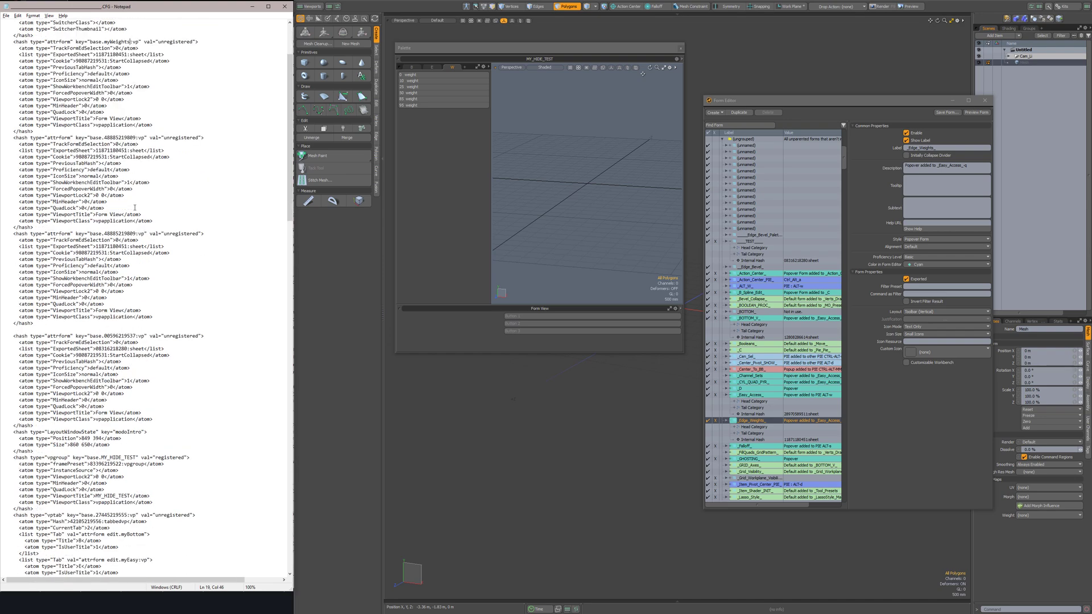
scroll(122, 130, up, 2)
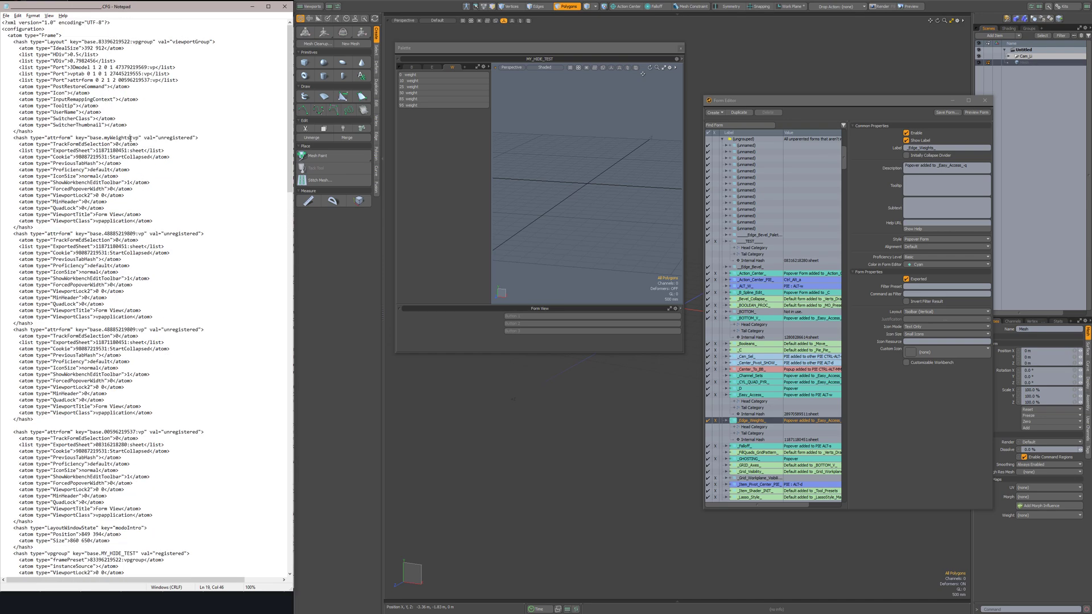
Replace the numeric base key of the second attrform block with edit.myBottom, matching the first Tab entry
drag(78, 137, 145, 139)
scroll(131, 196, down, 7)
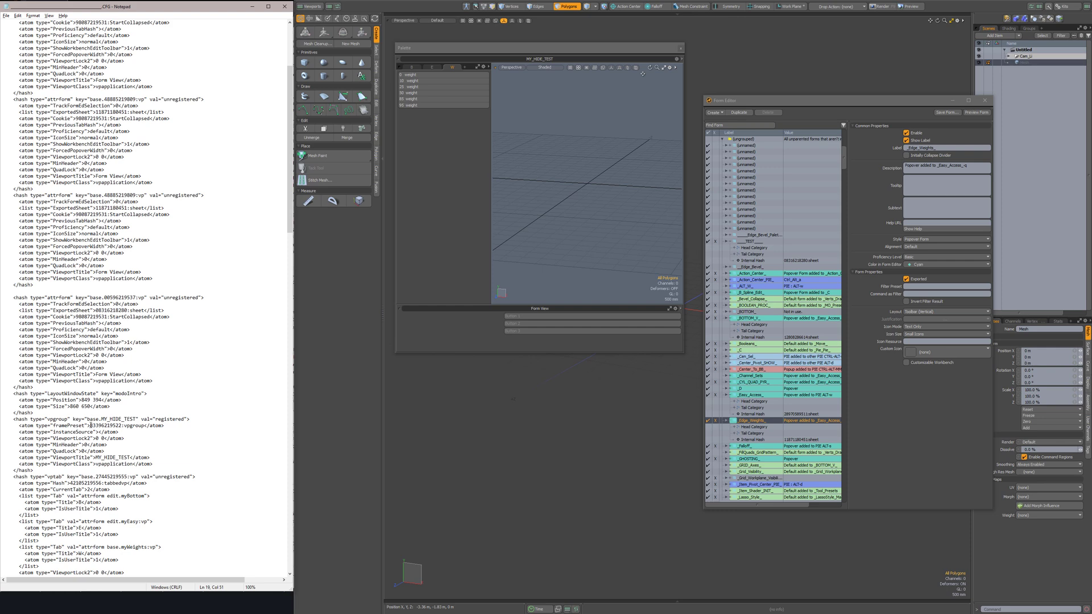
scroll(90, 426, down, 1)
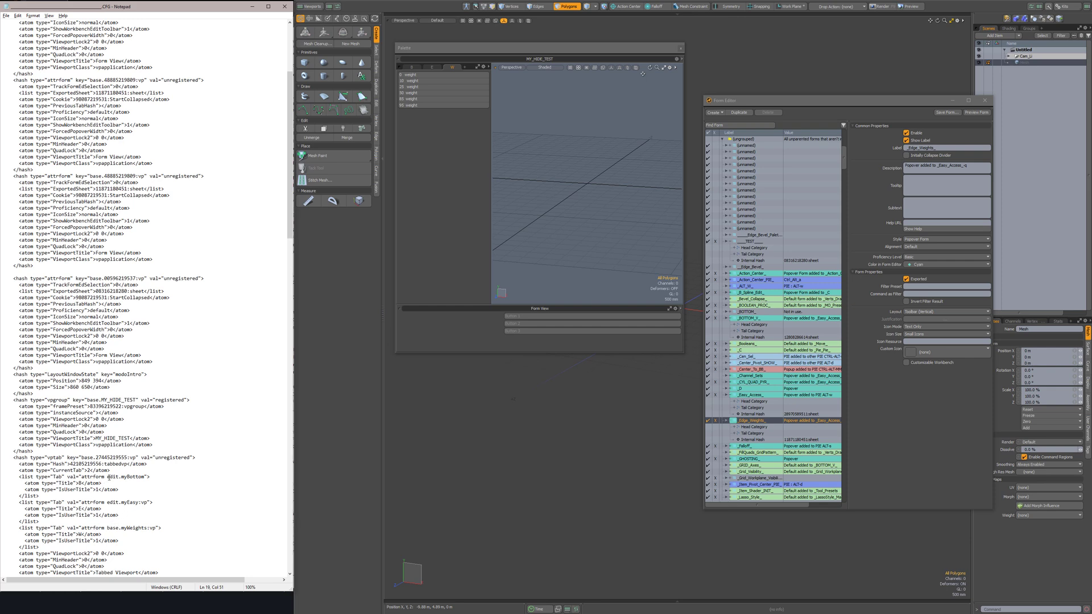
drag(107, 478, 146, 477)
scroll(148, 224, up, 4)
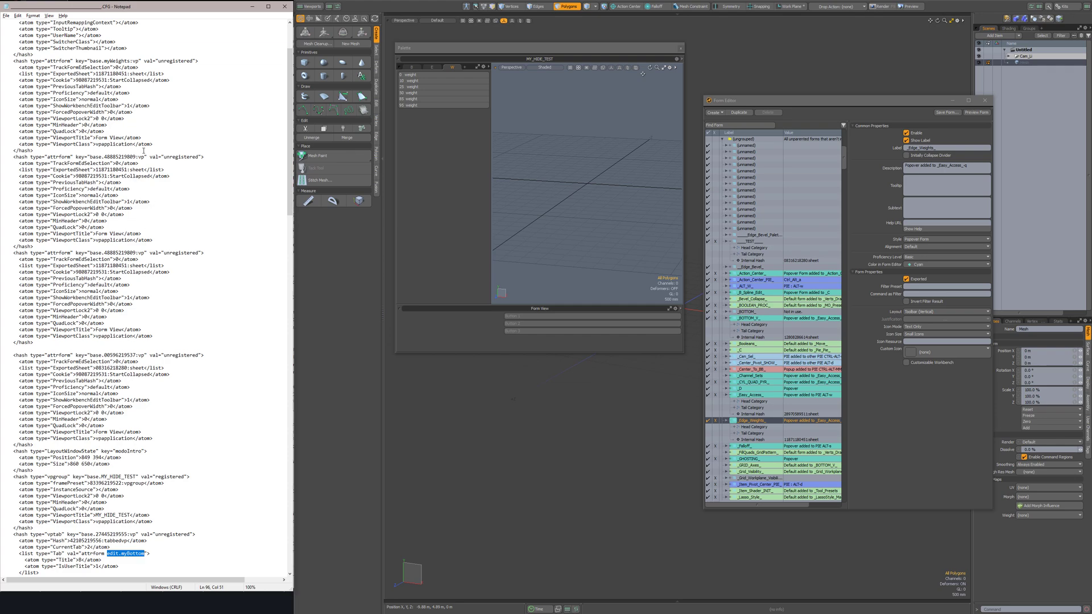
scroll(143, 151, up, 3)
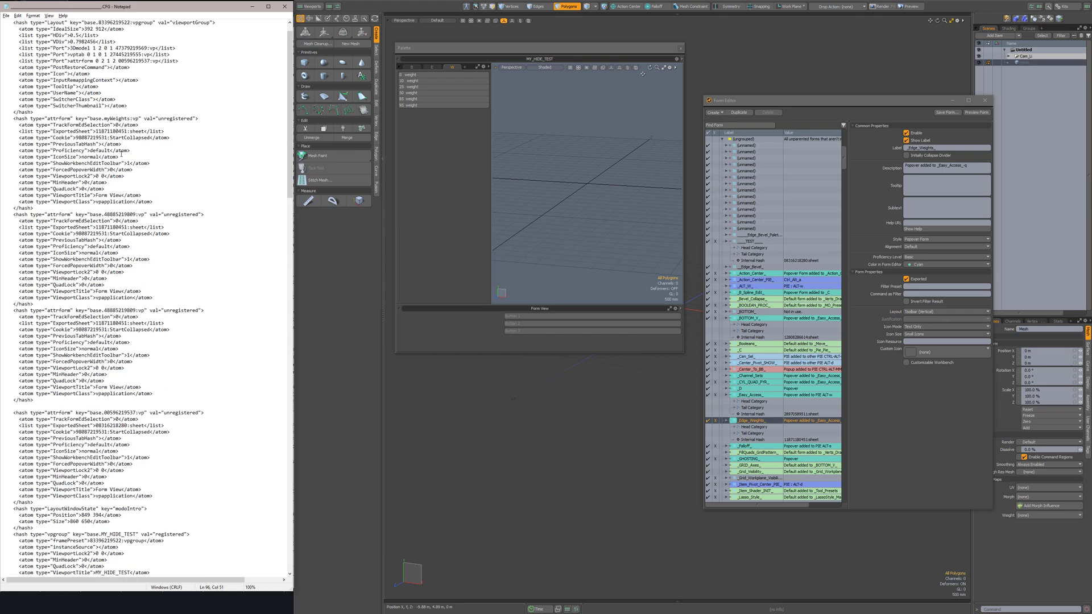
drag(90, 214, 135, 213)
text(edit.myBottom)
Replace the numeric base key of the third attrform block with edit.myEasy, copied from the second Tab entry
scroll(132, 219, down, 7)
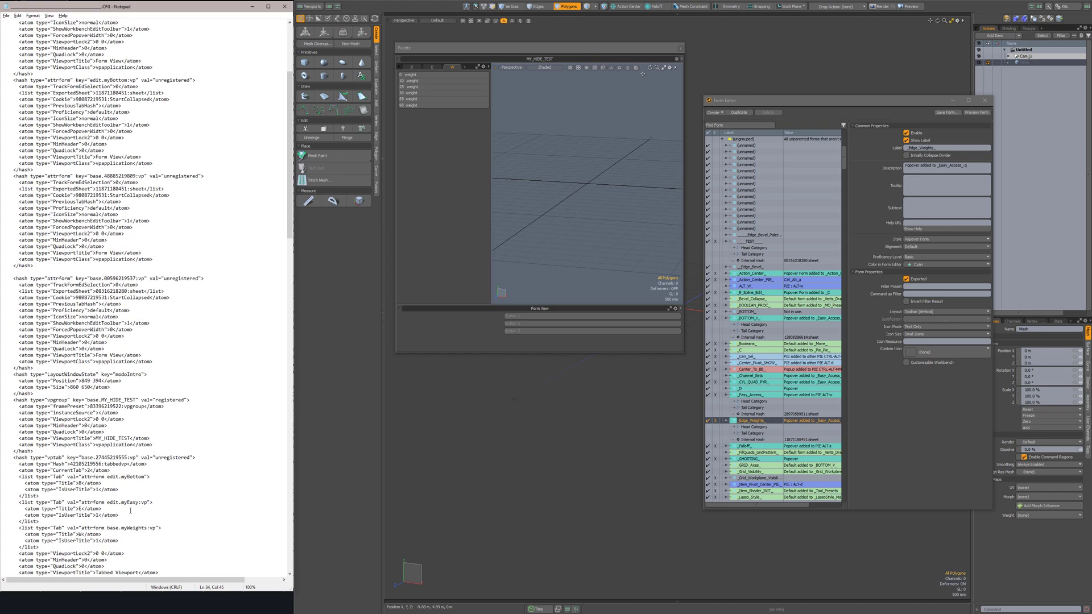
drag(107, 503, 138, 502)
key(ctrl+c)
scroll(174, 296, up, 7)
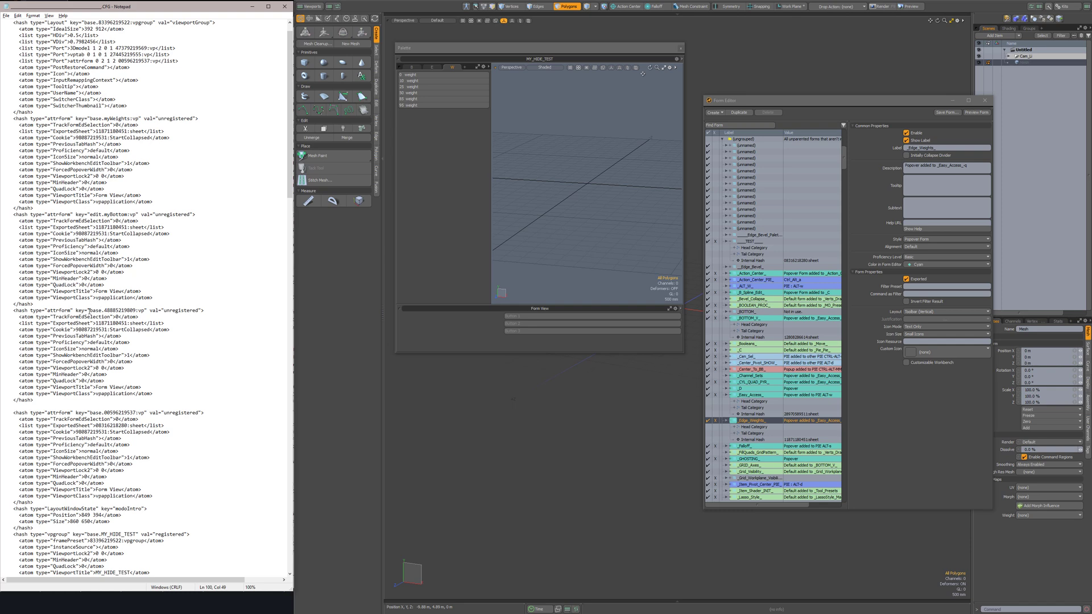
drag(89, 310, 136, 308)
key(ctrl+v)
Save the config as a new text file in the Configs folder with EDIT_ added to its name
click(7, 16)
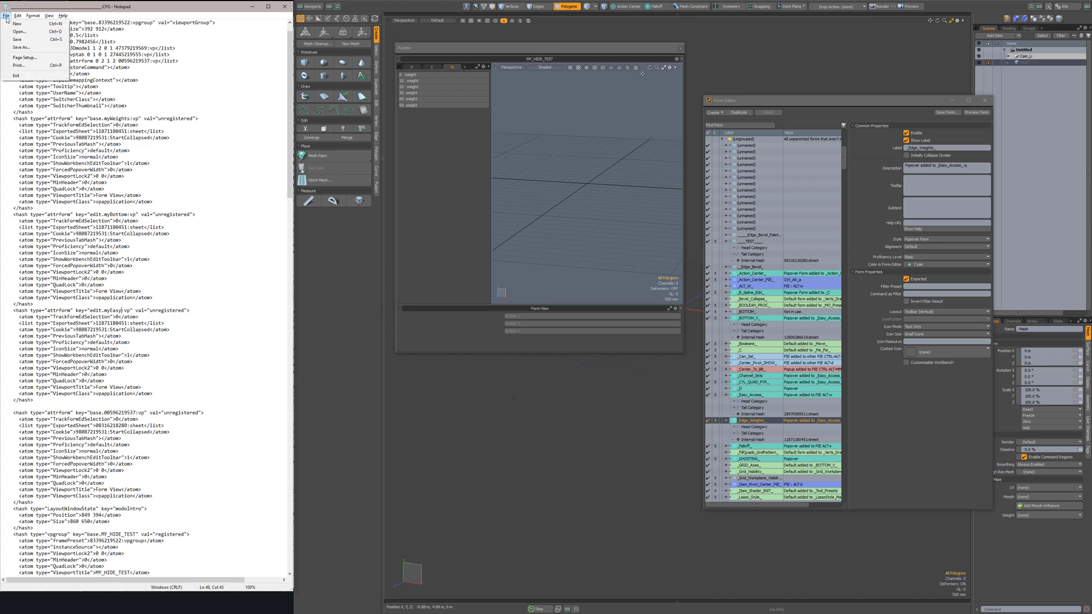
click(22, 50)
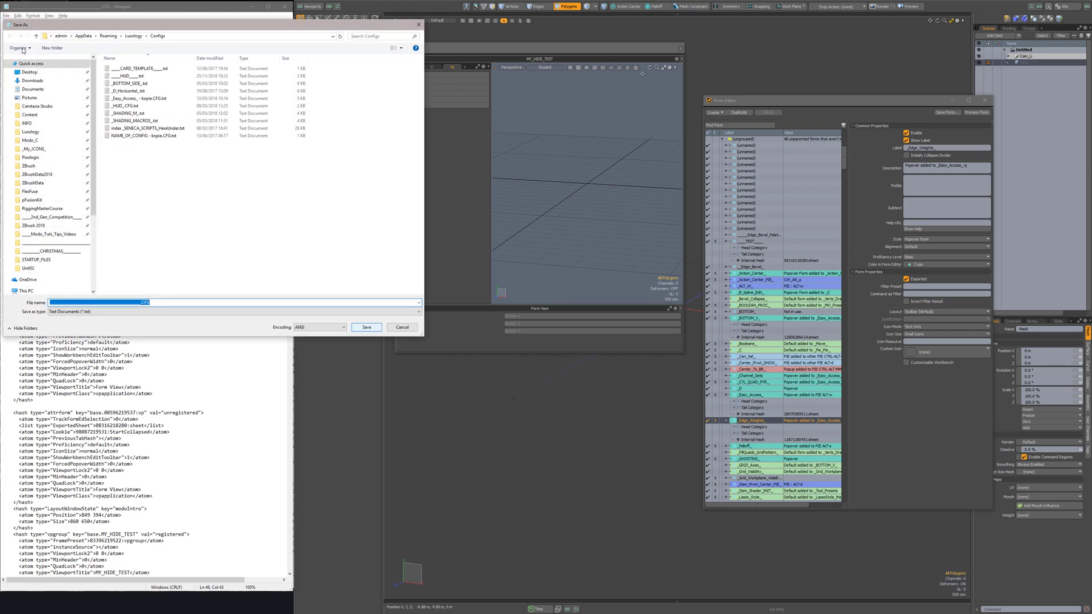
key(Right)
text(EDIT_)
key(Return)
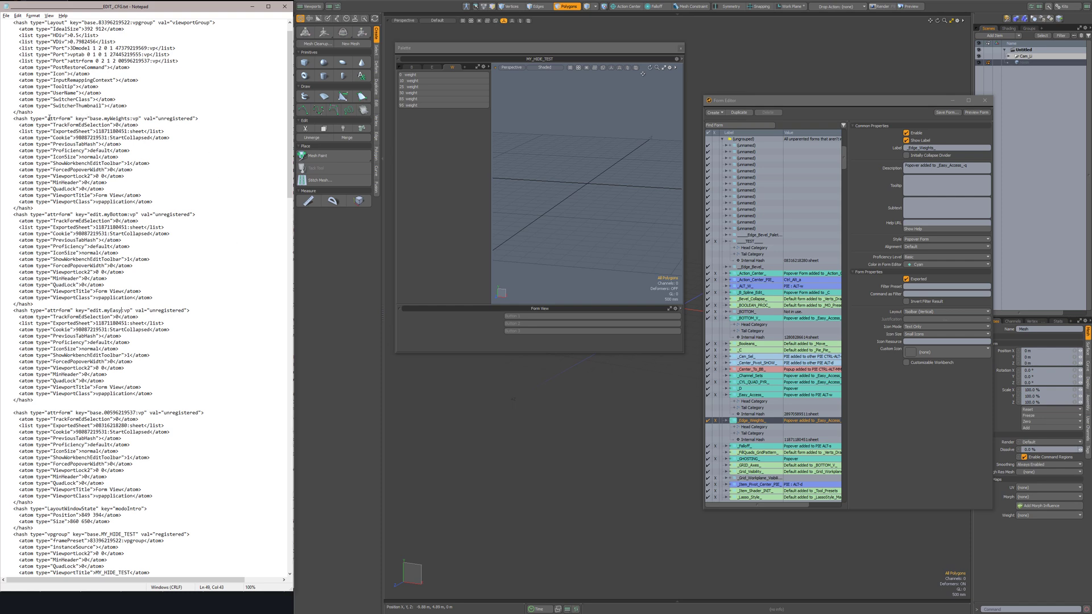
Delete the Cookie StartCollapsed line from both the edit.myBottom and edit.myEasy attrform blocks
drag(48, 118, 134, 118)
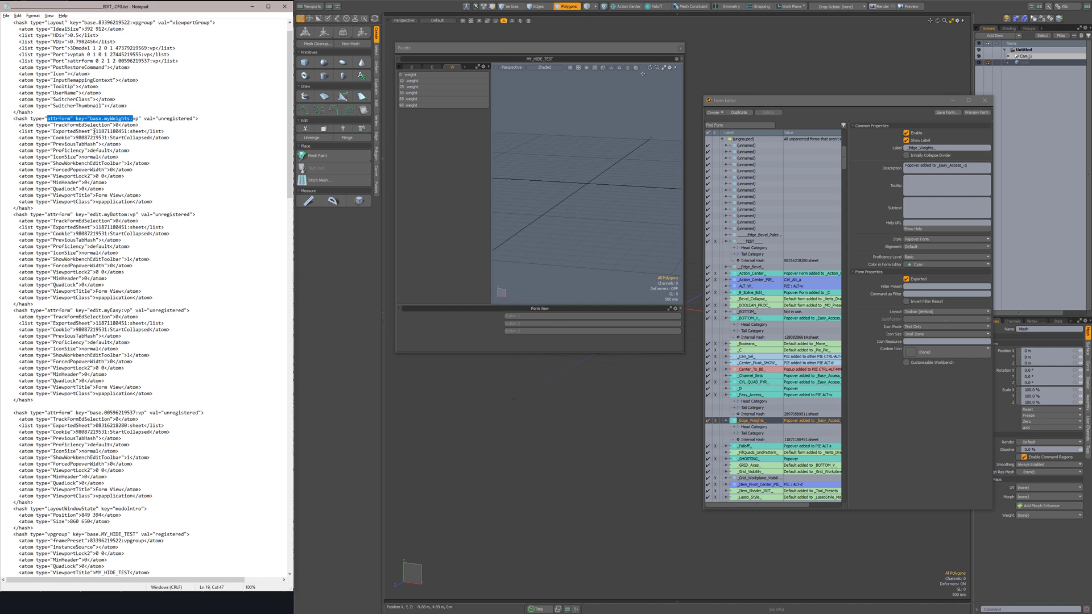
drag(96, 132, 127, 131)
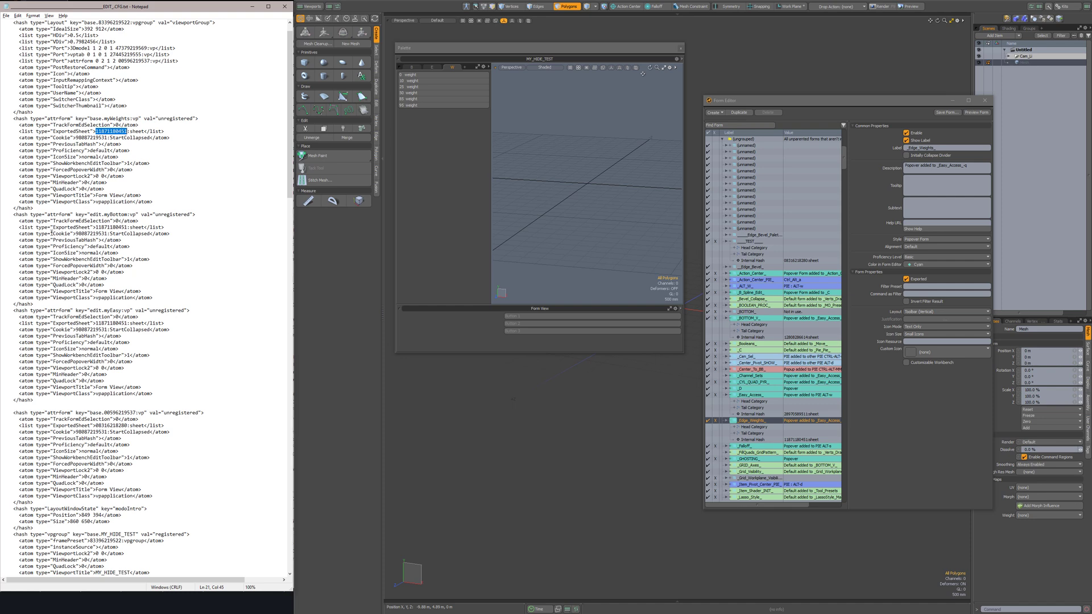
drag(53, 233, 127, 235)
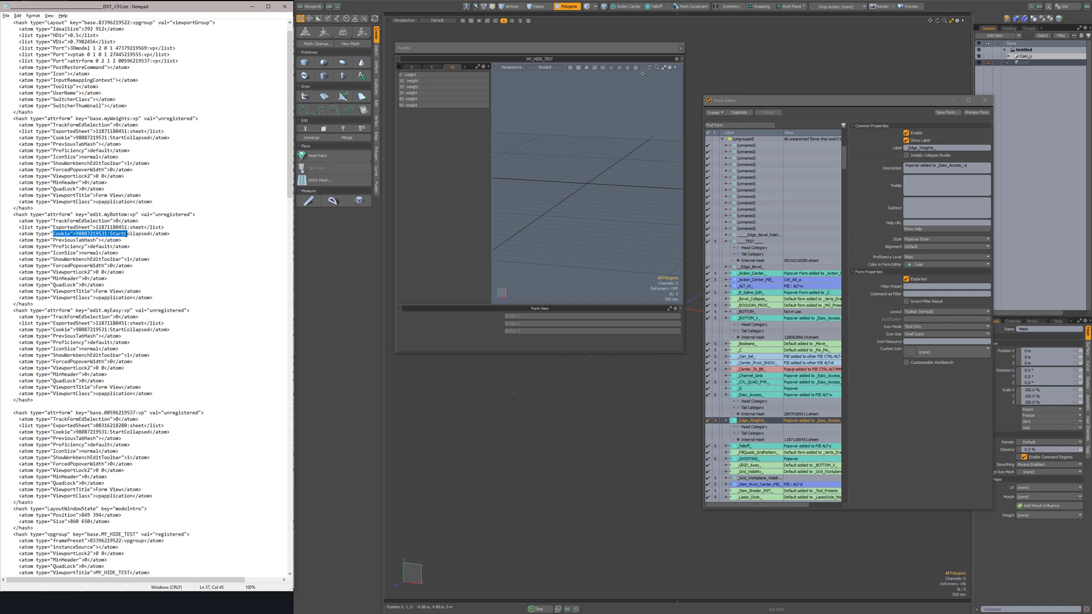
click(168, 235)
key(shift+Home)
key(Delete)
key(Delete)
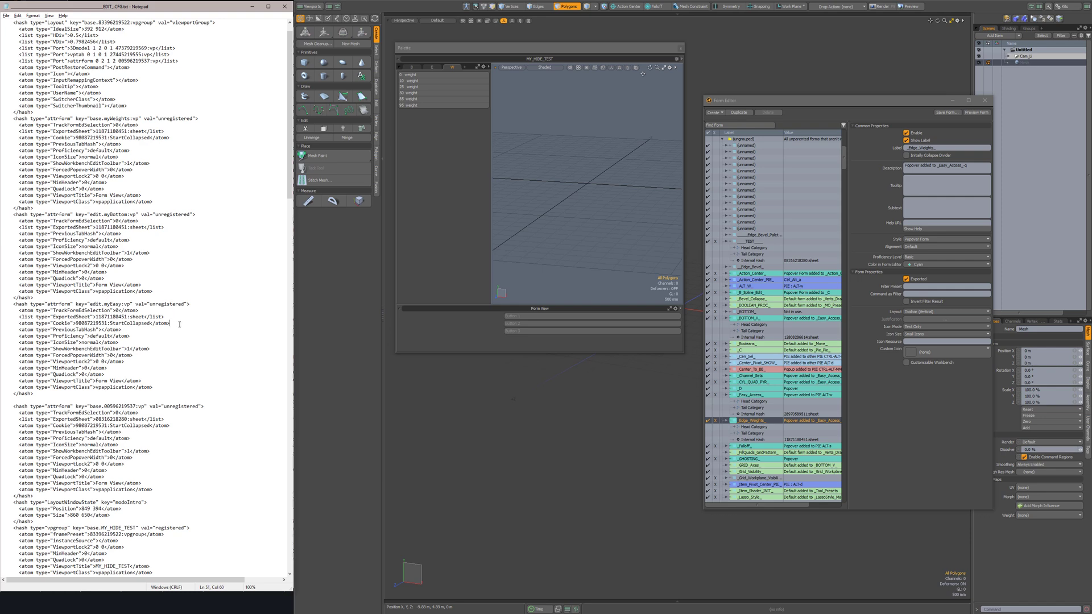
key(shift+Home)
key(Delete)
key(Delete)
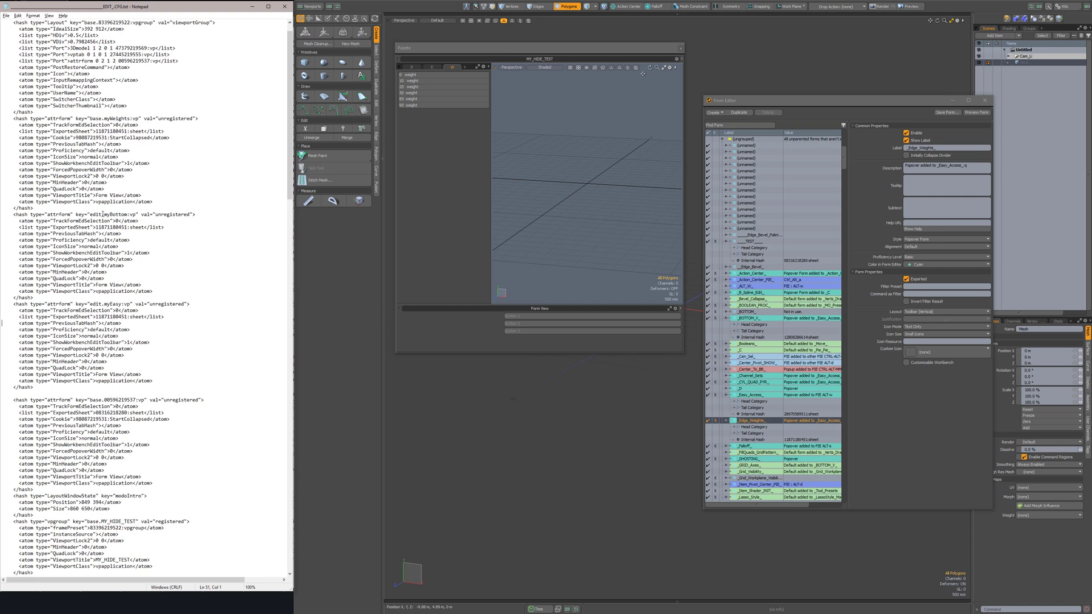
drag(109, 215, 125, 214)
drag(53, 227, 128, 228)
click(119, 214)
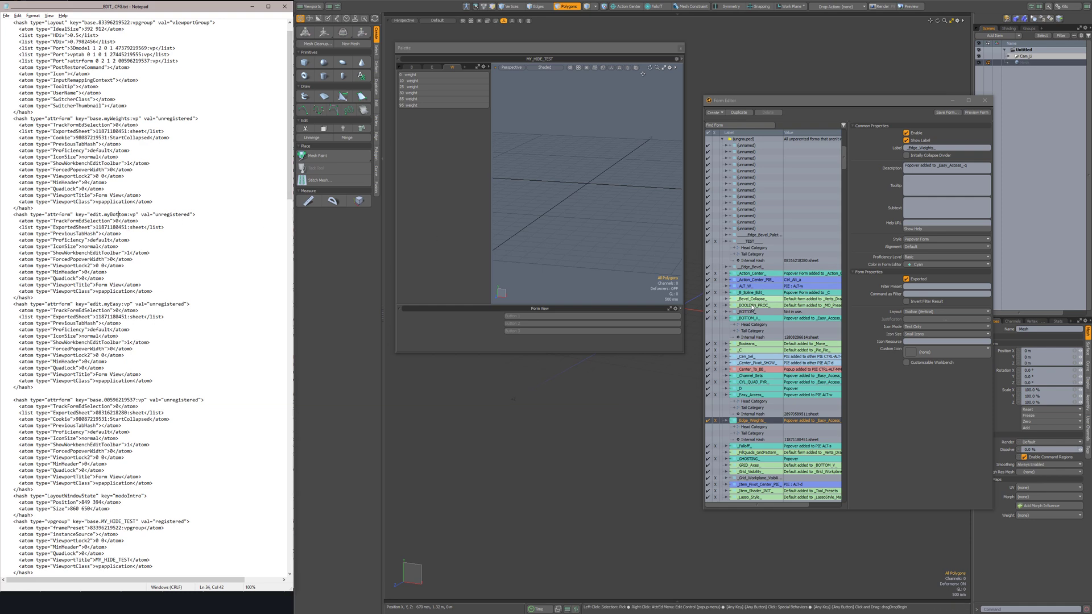
click(748, 339)
click(748, 338)
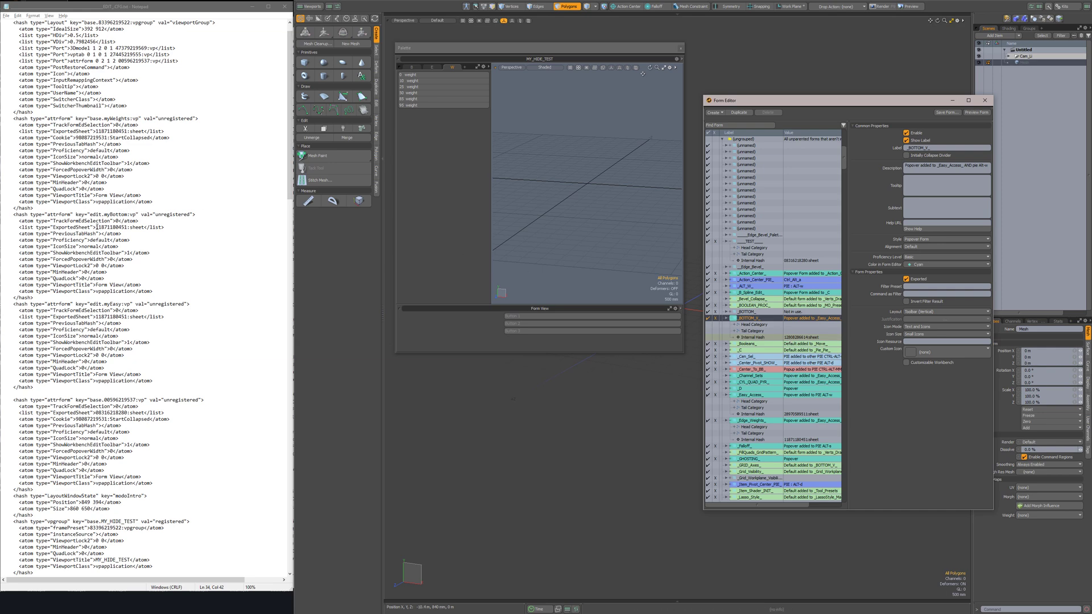
drag(96, 227, 127, 227)
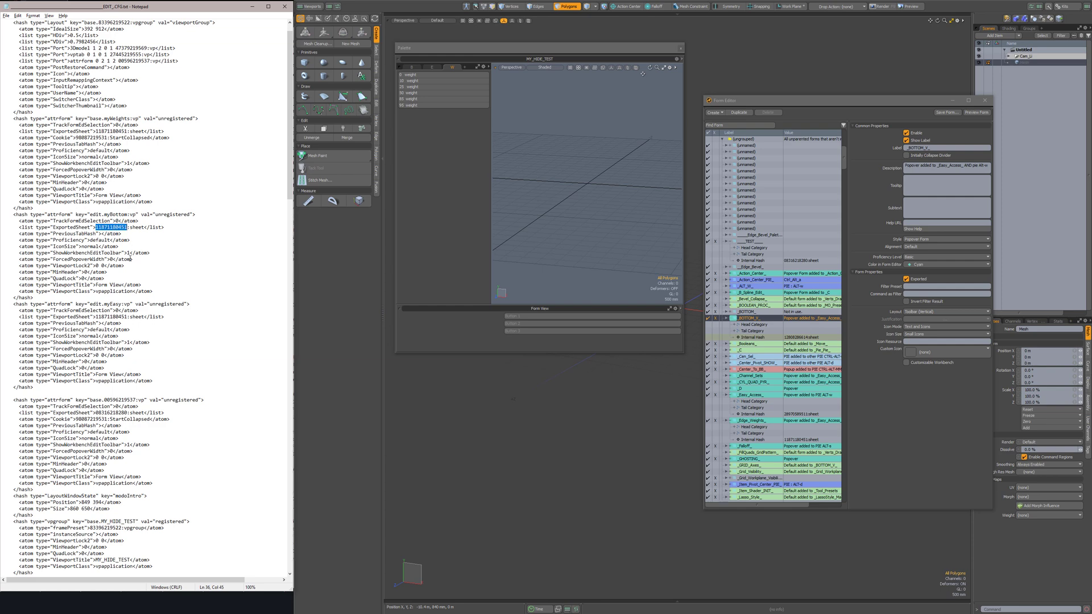
key(Delete)
key(Return)
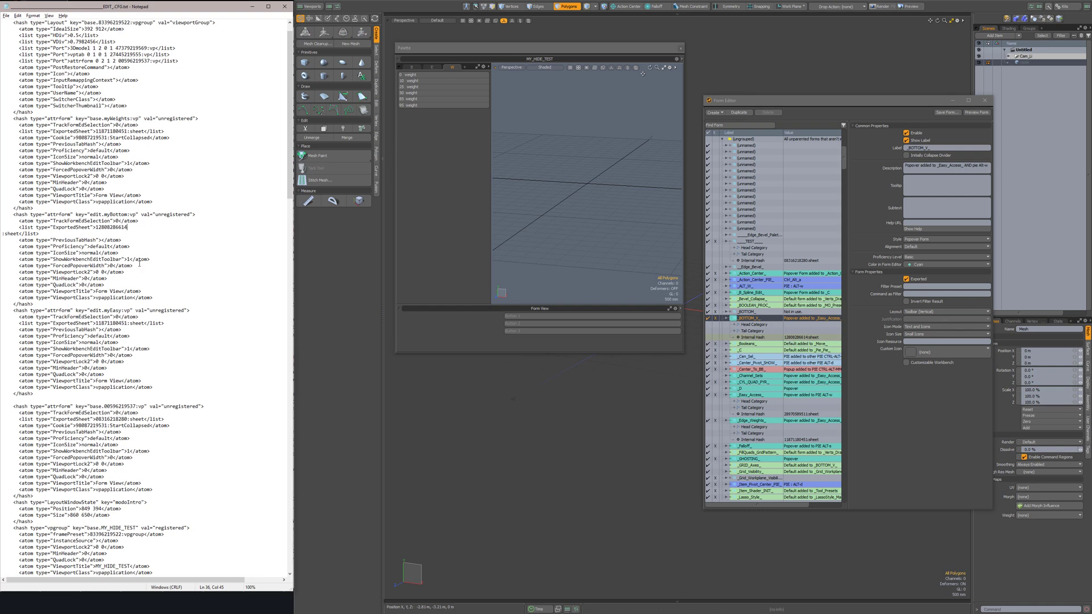
key(Delete)
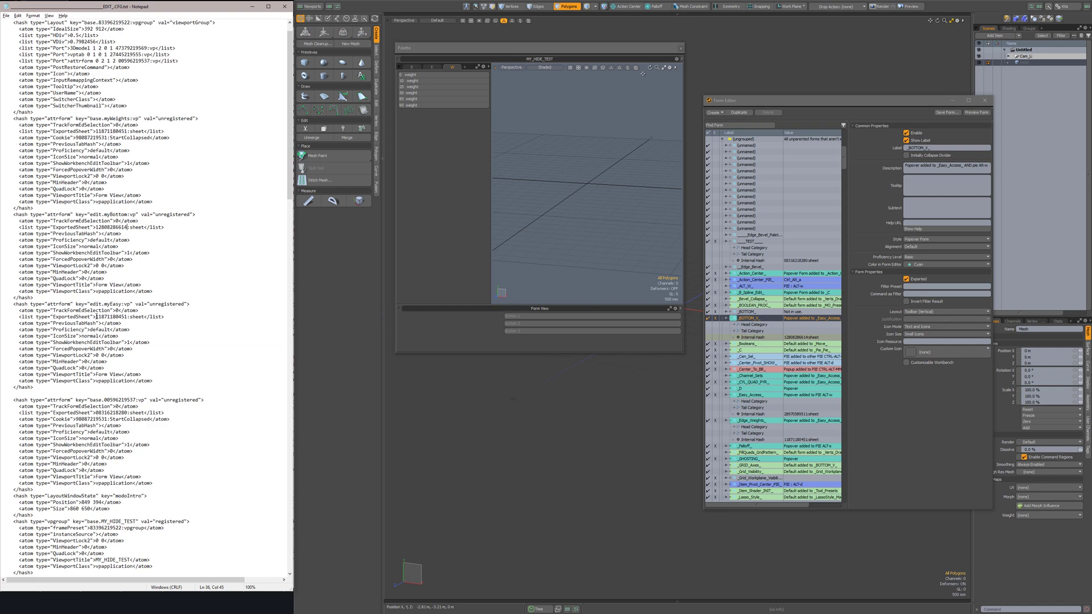
drag(96, 317, 128, 318)
key(Delete)
key(Return)
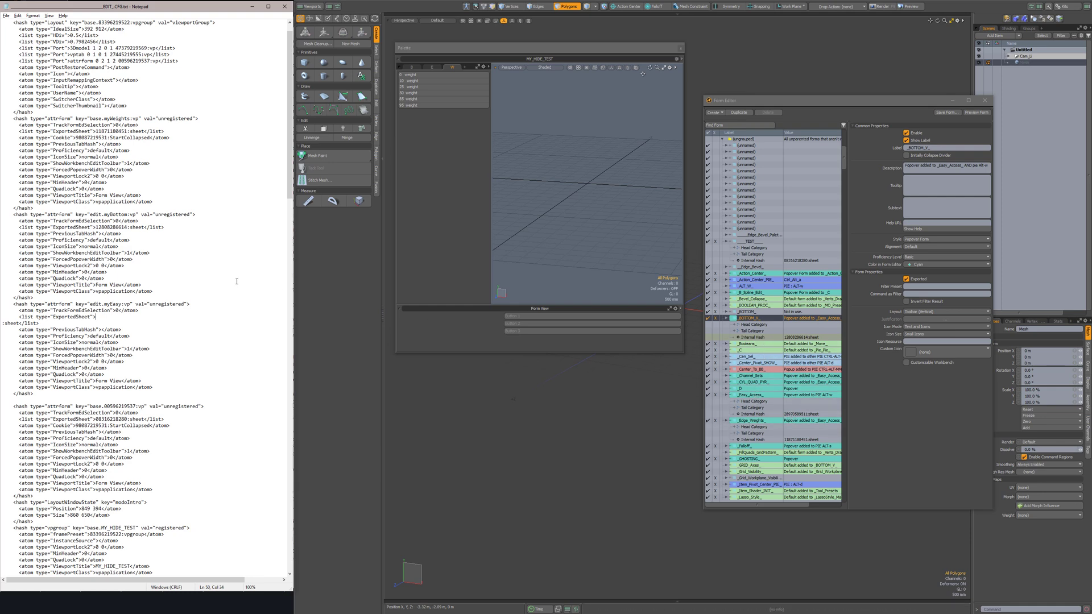
text(897)
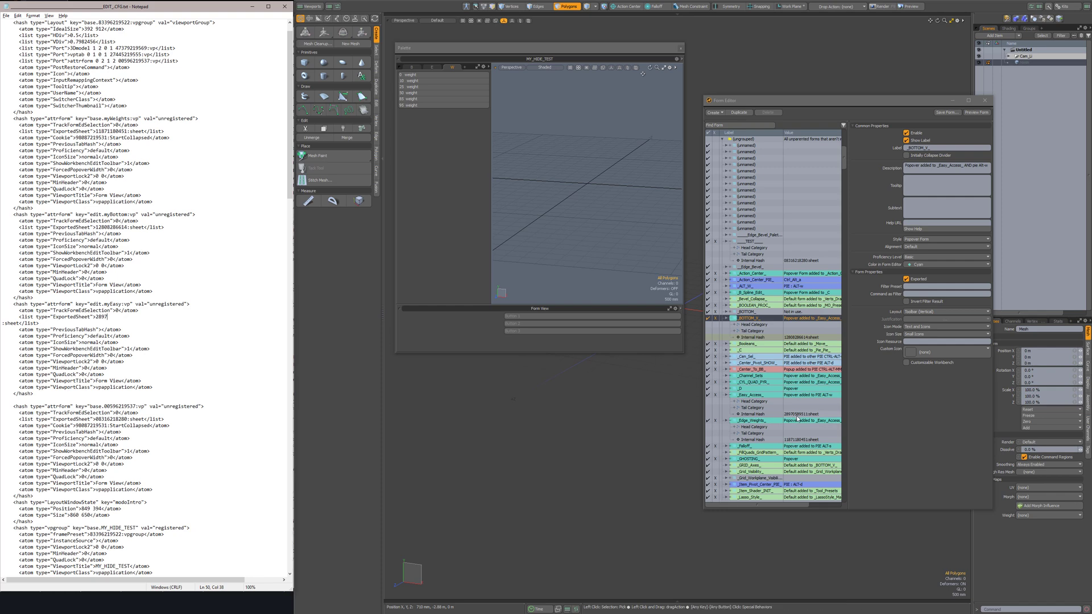
text(0589511)
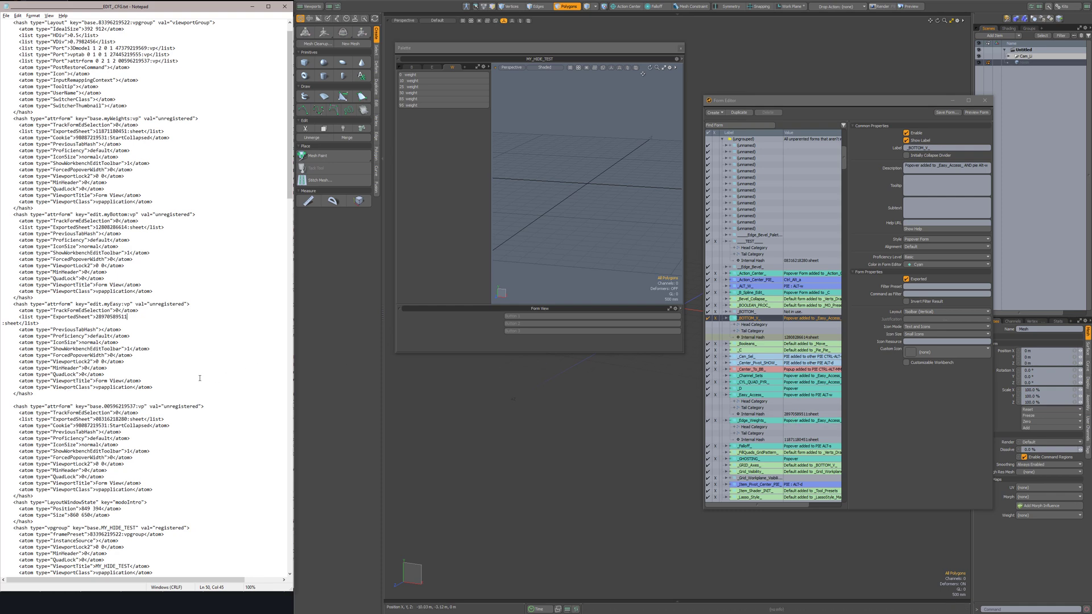
key(Delete)
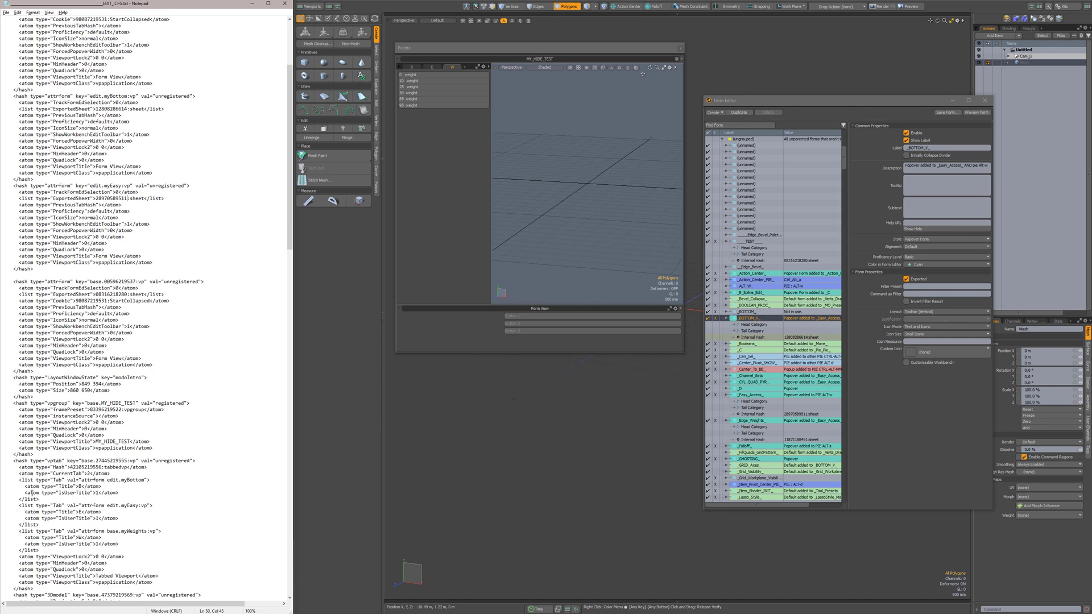
Compare the vptab block's Tab references with the keys of the three attrform blocks, checking the edit.myEasy pair
drag(12, 462, 107, 544)
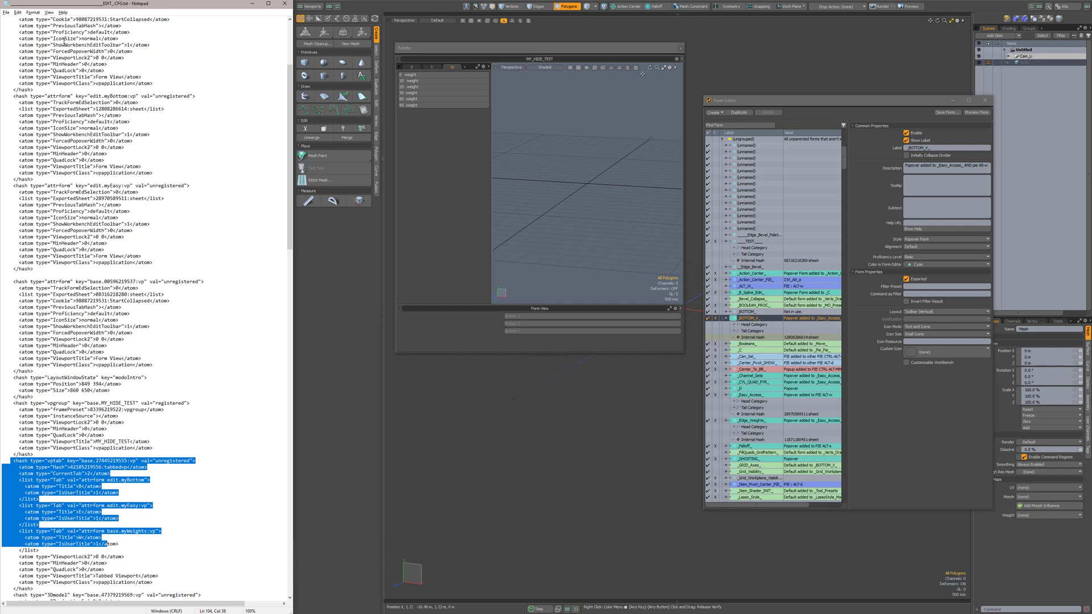
scroll(59, 48, up, 1)
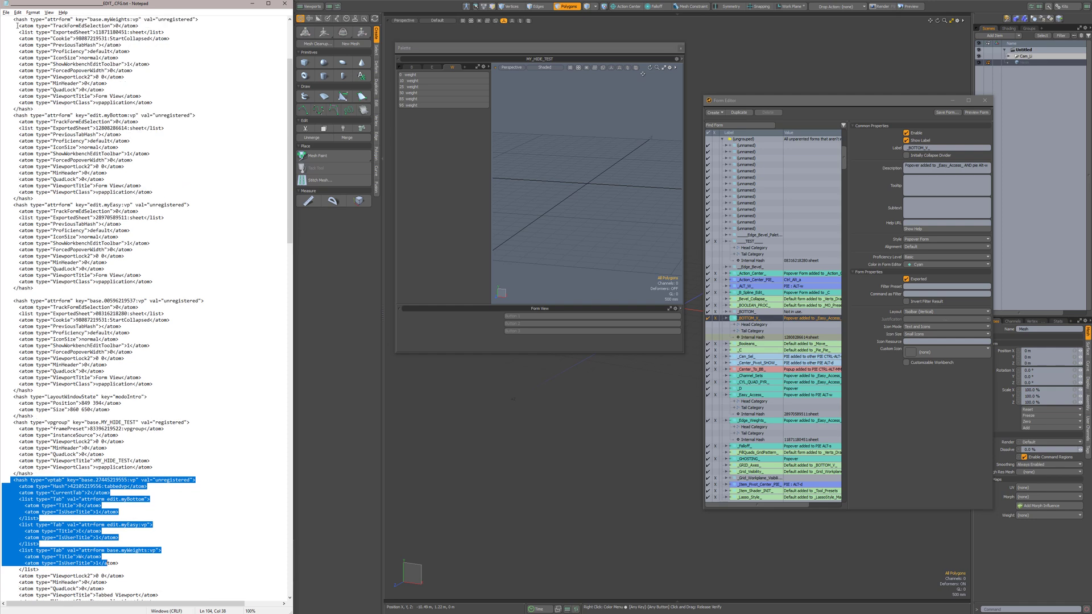
drag(11, 22, 60, 292)
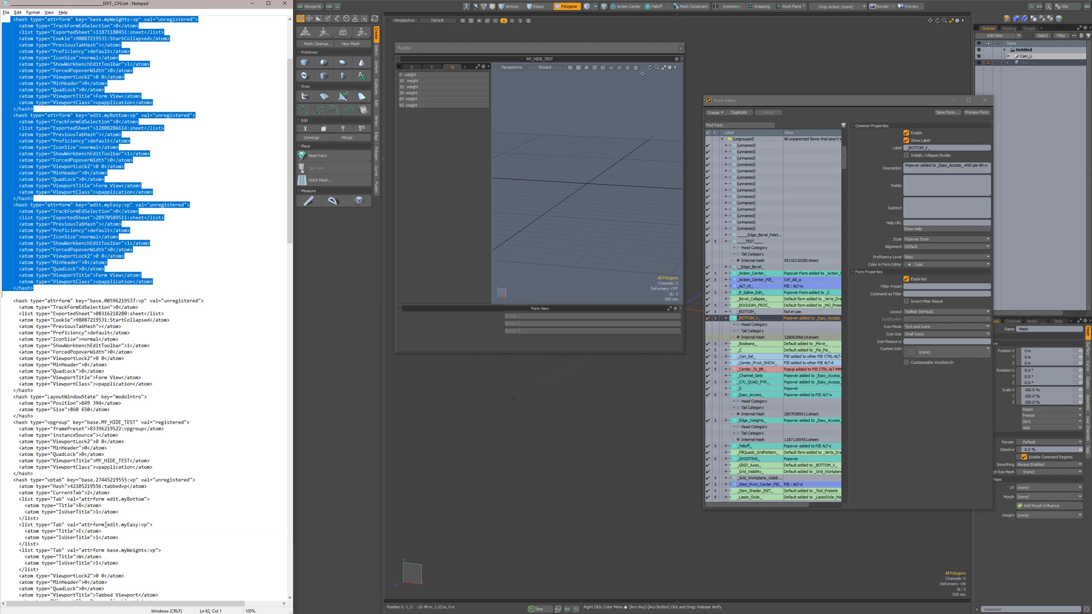
drag(107, 525, 137, 524)
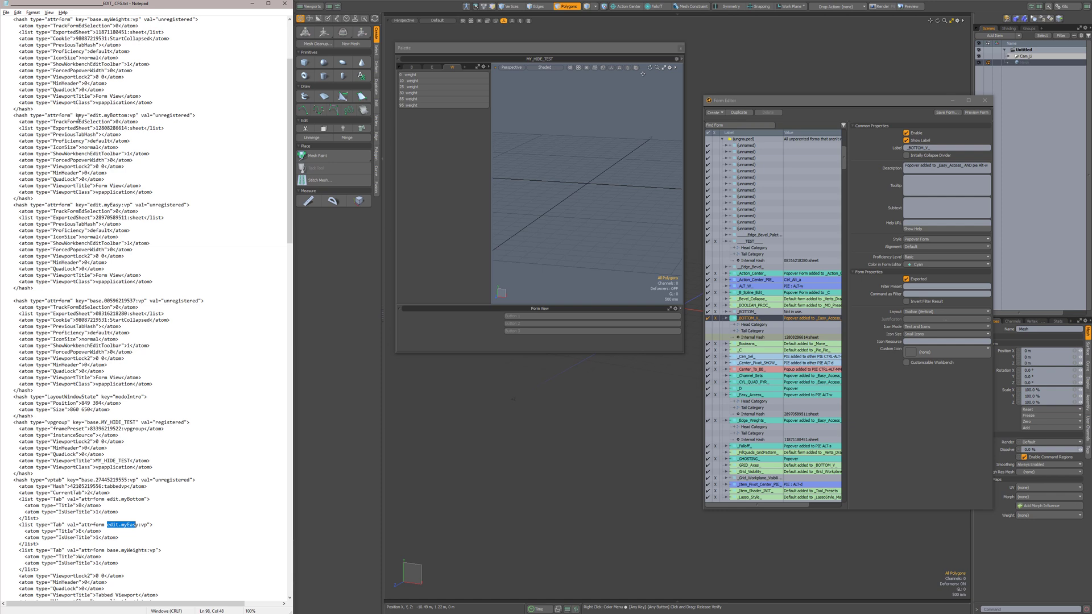
drag(91, 206, 116, 213)
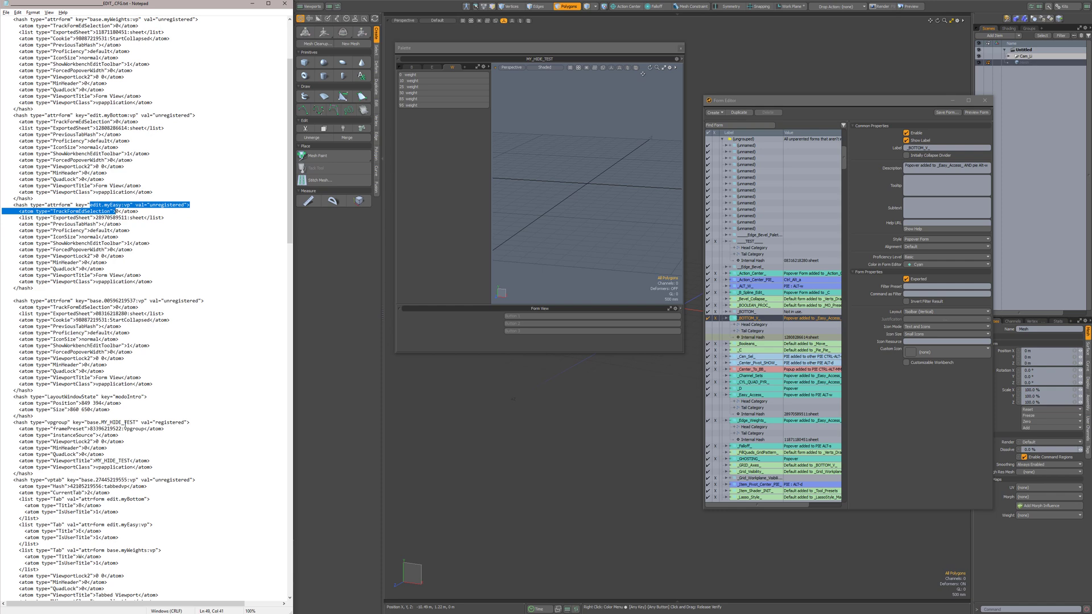
click(231, 230)
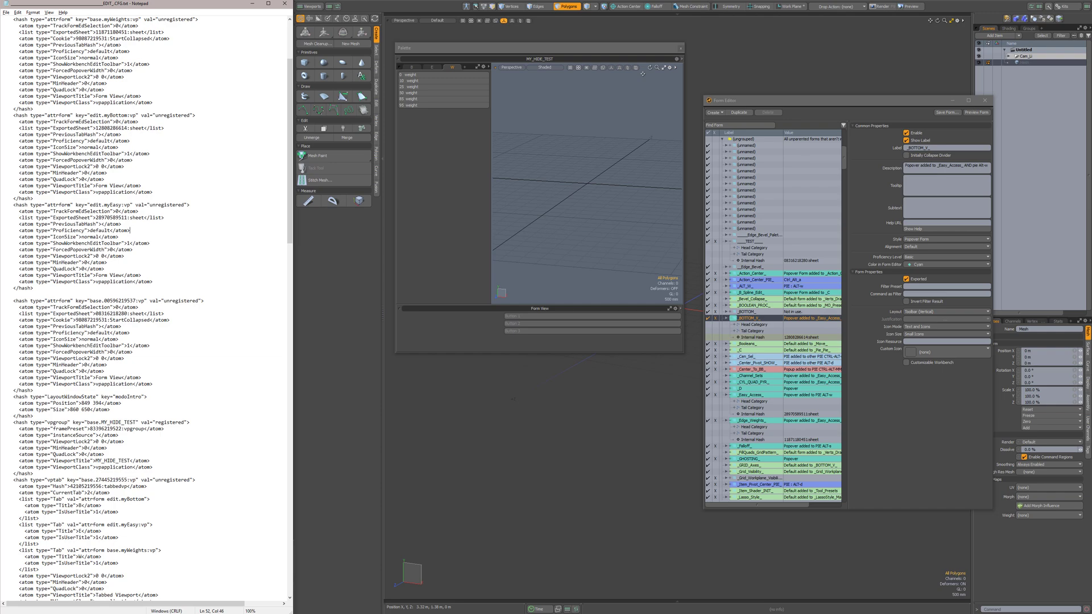
Copy the ViewportTags list line from the reference config and insert it directly beneath the vptab block's opening line
drag(1091, 107, 502, 77)
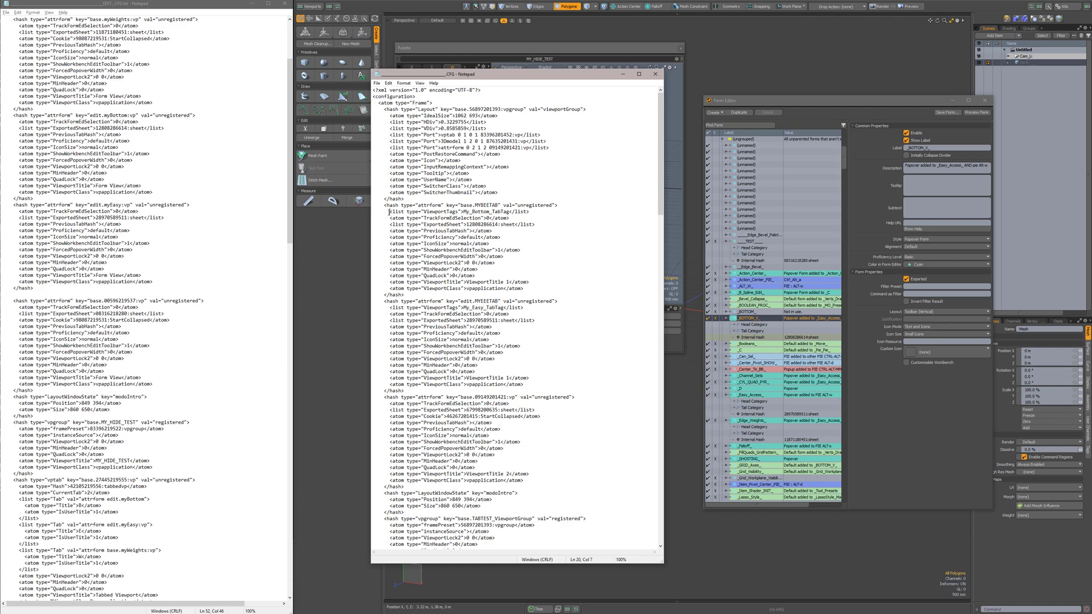
key(Home)
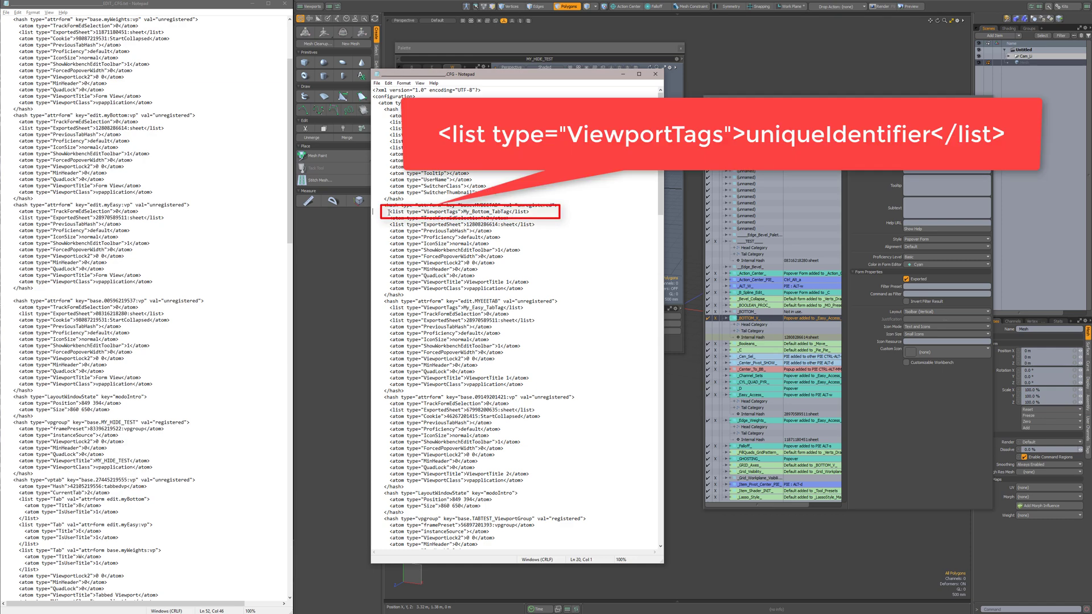
key(shift+End)
key(ctrl+c)
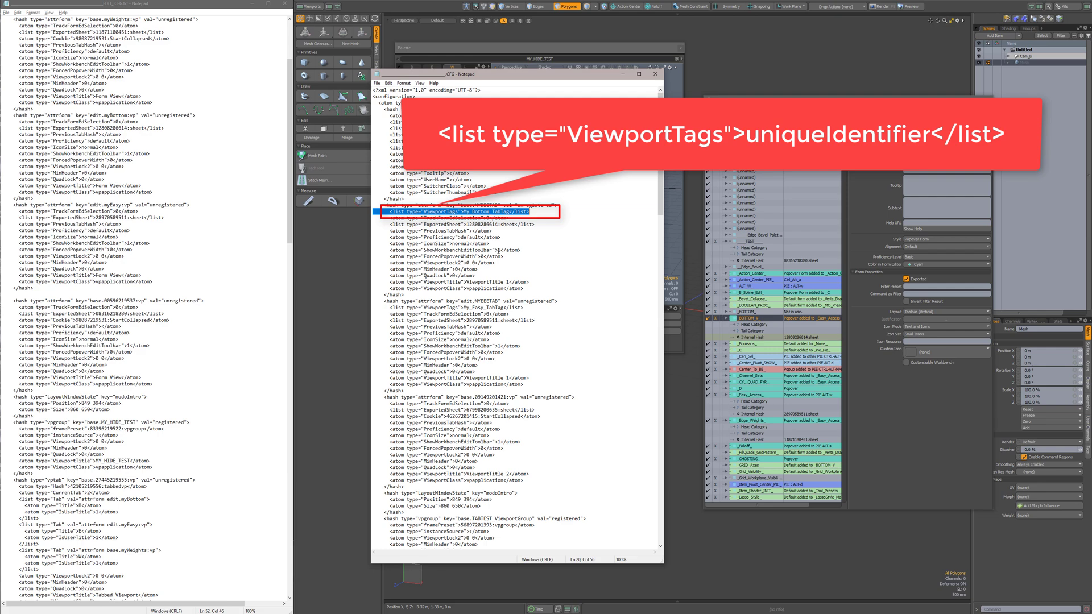
drag(527, 77, 1091, 106)
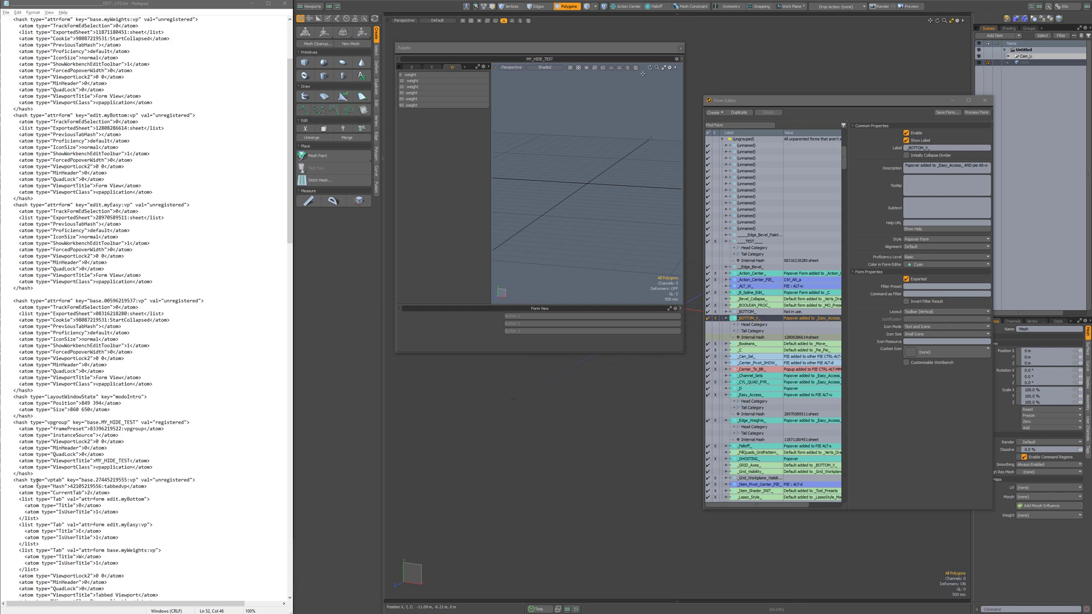
click(203, 480)
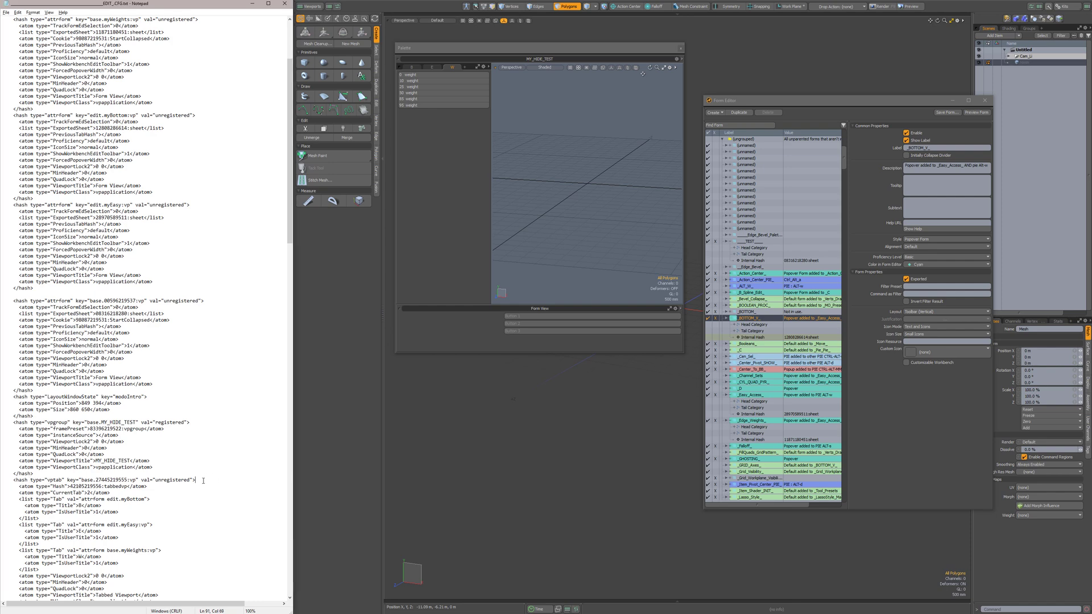
key(Return)
key(ctrl+v)
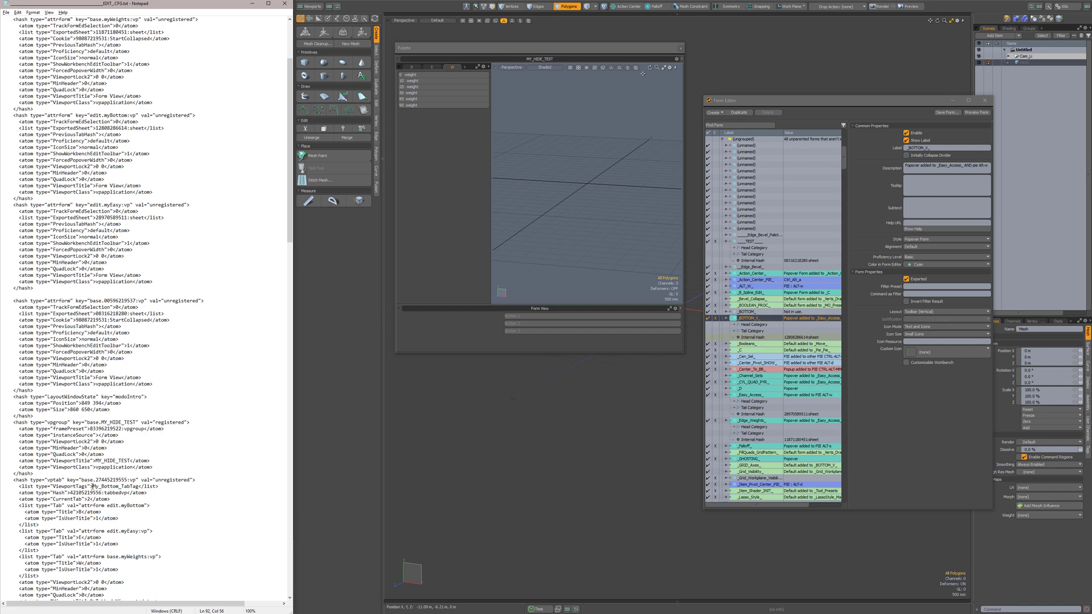
Set the vptab block's ViewportTags identifier to MyVPFromTag_TEST
drag(94, 486, 138, 488)
text(M)
text(y)
text(V)
text(P)
text(F)
text(rom)
text(tTag)
text(_TEST)
Add a ViewportTags line with the identifier My_Weights_TabTag beneath the opening line of the base.myWeights attrform block
scroll(147, 332, up, 5)
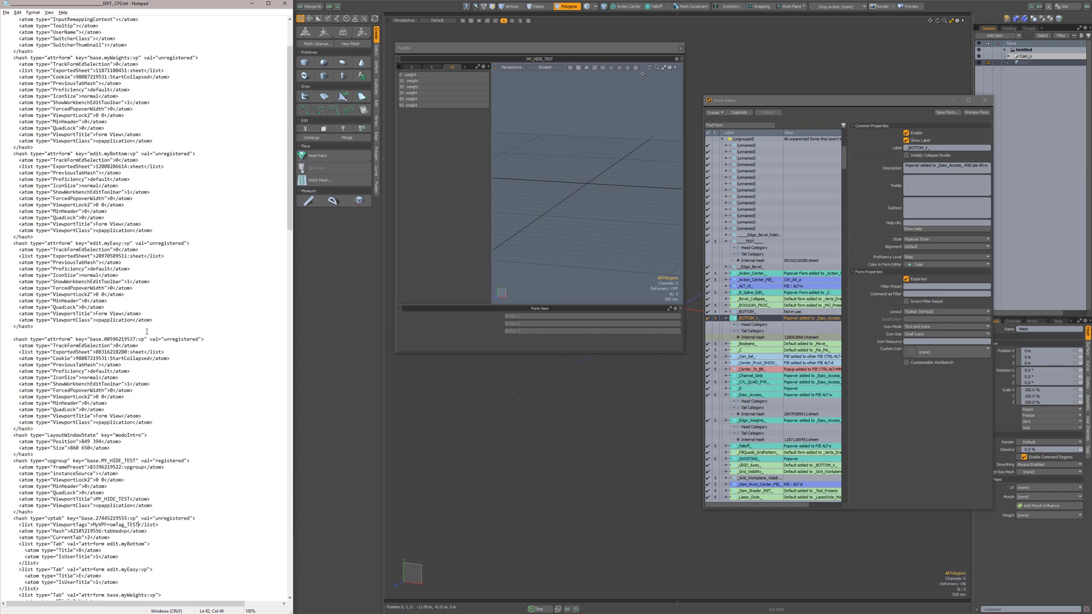
scroll(147, 331, up, 1)
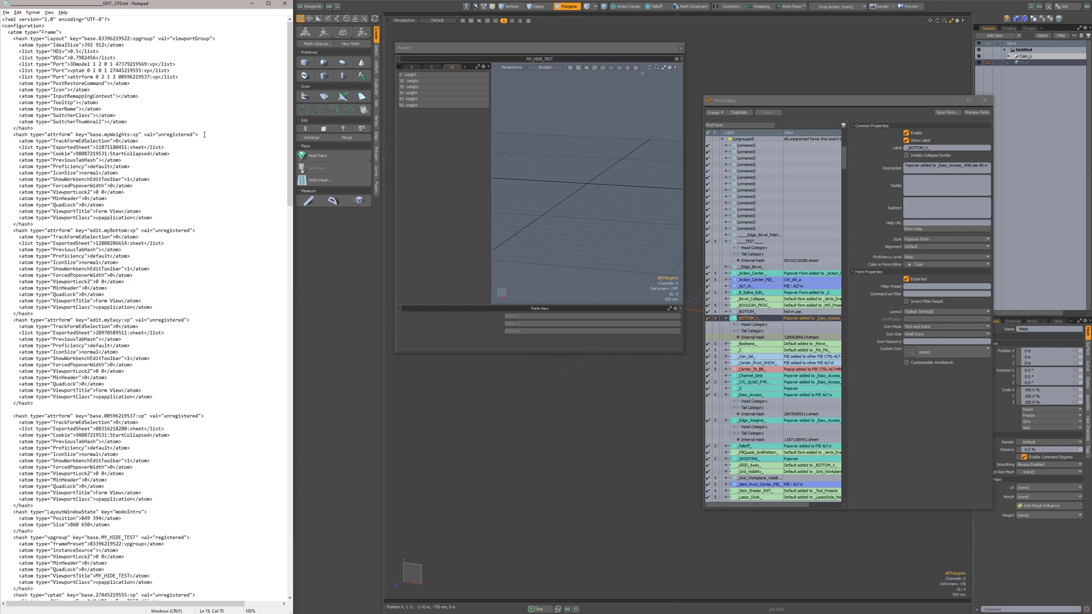
key(Return)
key(ctrl+v)
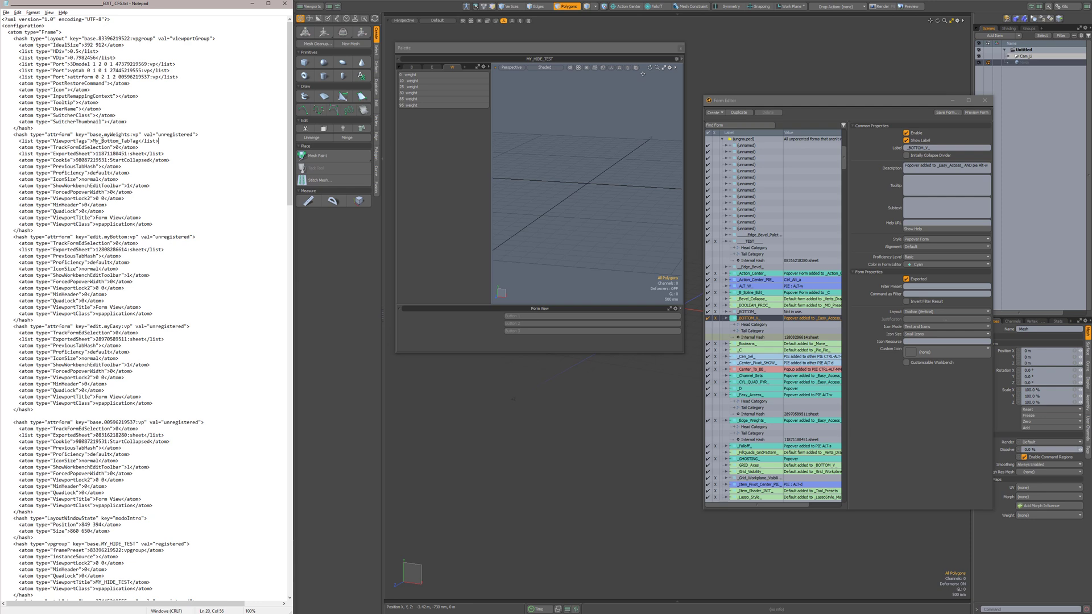
drag(101, 141, 118, 141)
text(Weights)
drag(93, 140, 144, 141)
mouse_move(141, 141)
mouse_down()
mouse_move(98, 141)
mouse_move(141, 141)
mouse_up()
click(122, 141)
Copy the My_Weights_TabTag line into the edit.myBottom attrform block and set its identifier to My_Bottom_TabTag
click(168, 141)
key(shift+Home)
key(ctrl+c)
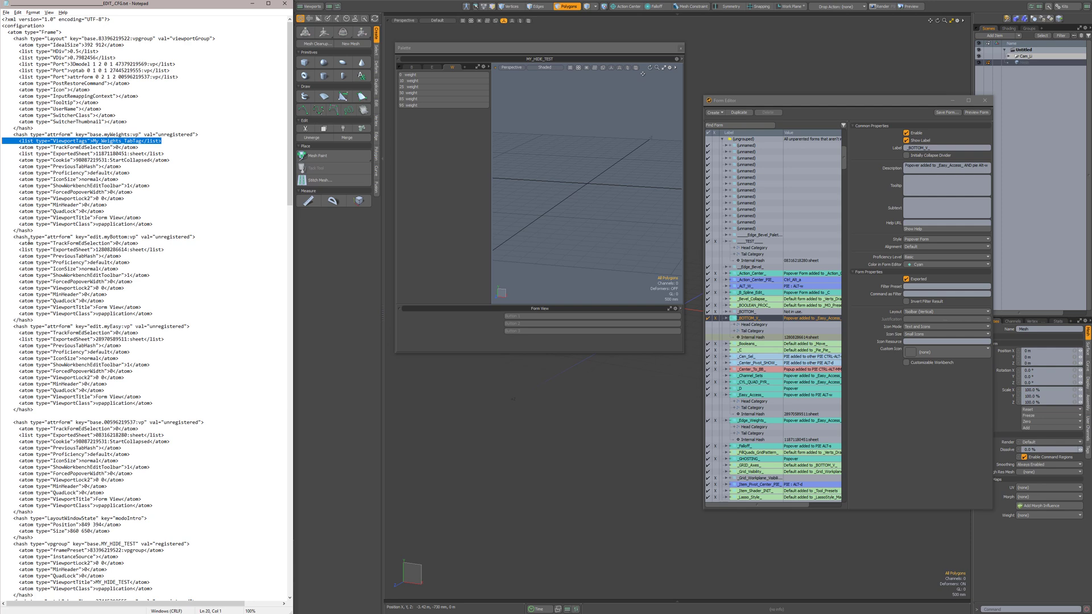
drag(5, 237, 136, 236)
click(208, 237)
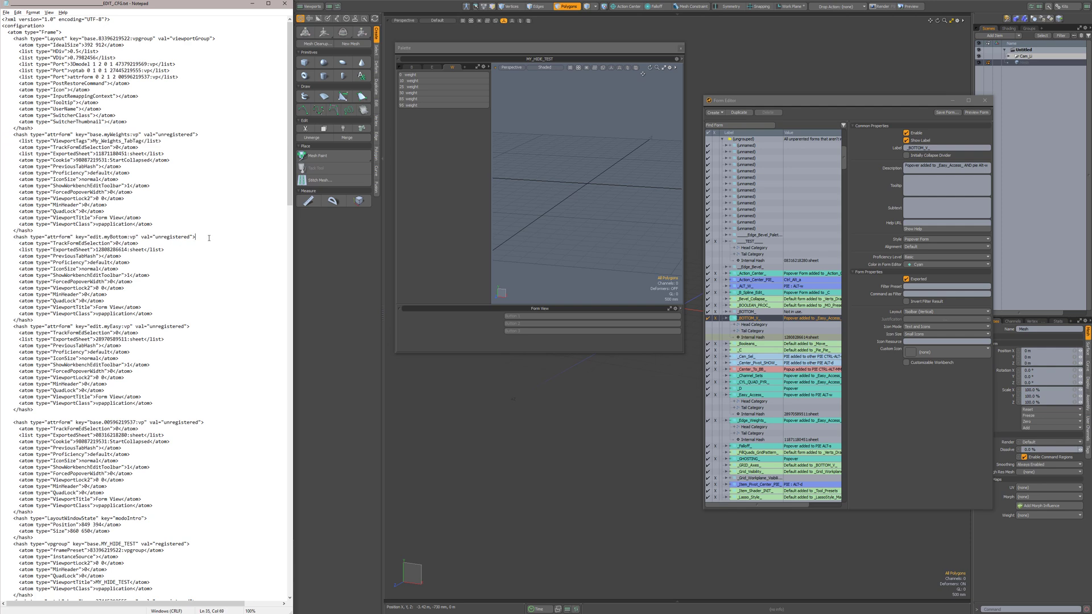
key(Return)
key(ctrl+v)
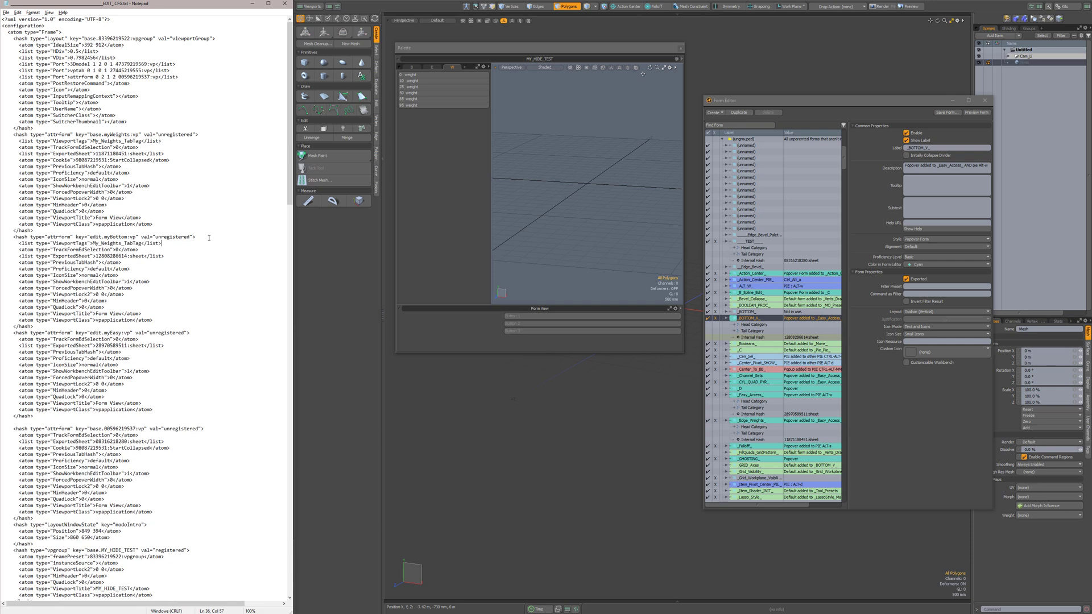
drag(102, 243, 122, 243)
text(Bottom)
Add a ViewportTags line with the identifier My_Easy_TabTag beneath the opening line of the edit.myEasy attrform block
key(Return)
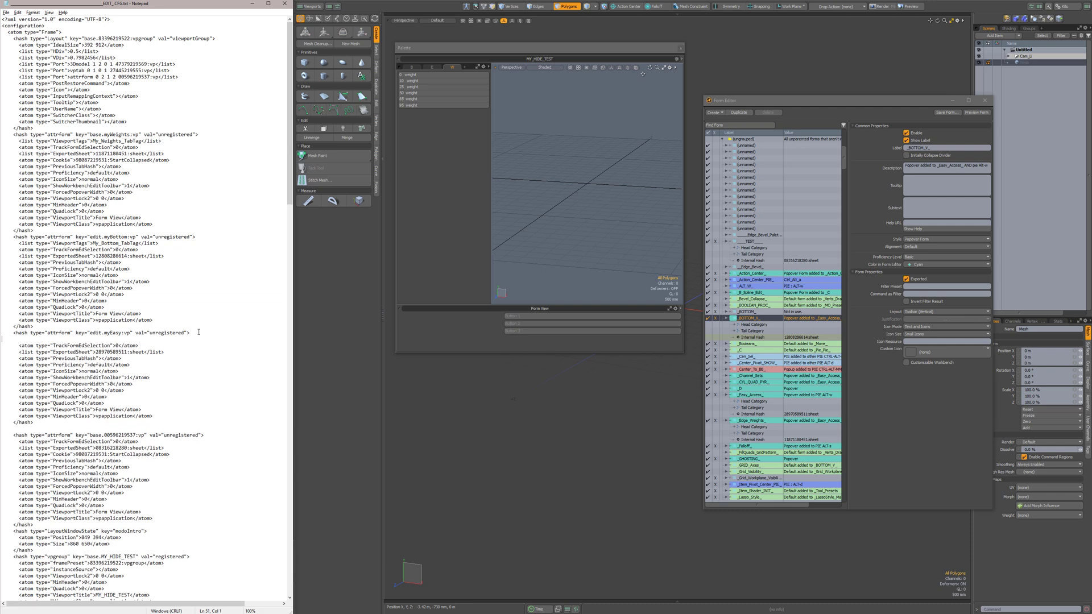
key(ctrl+v)
drag(102, 340, 123, 339)
text(Easy)
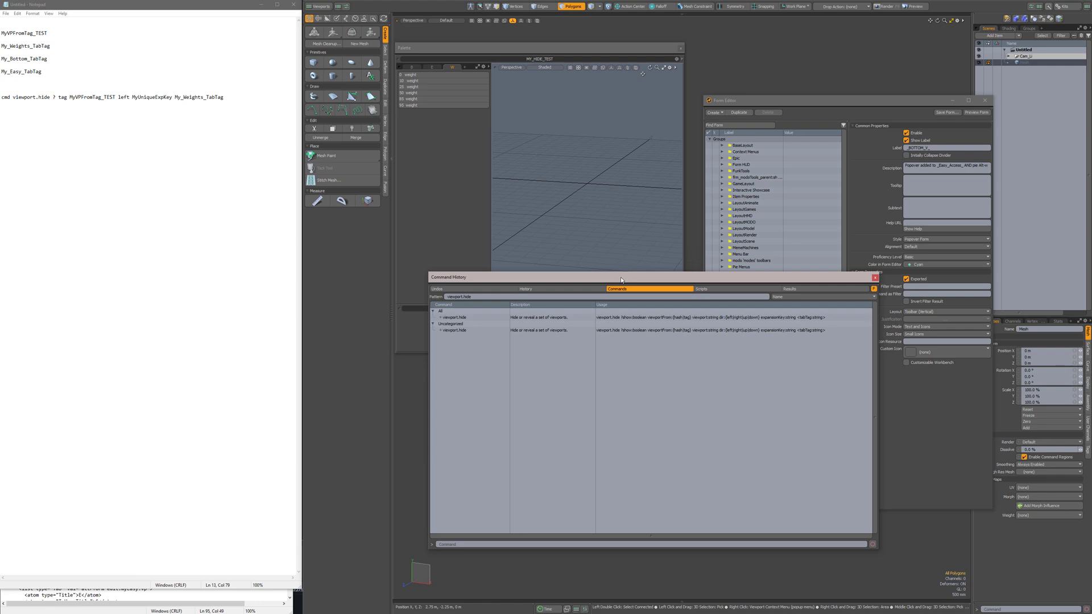
Review the viewport.hide usage in the Command History and remove the leading cmd from the command line in the notes
drag(474, 297, 445, 296)
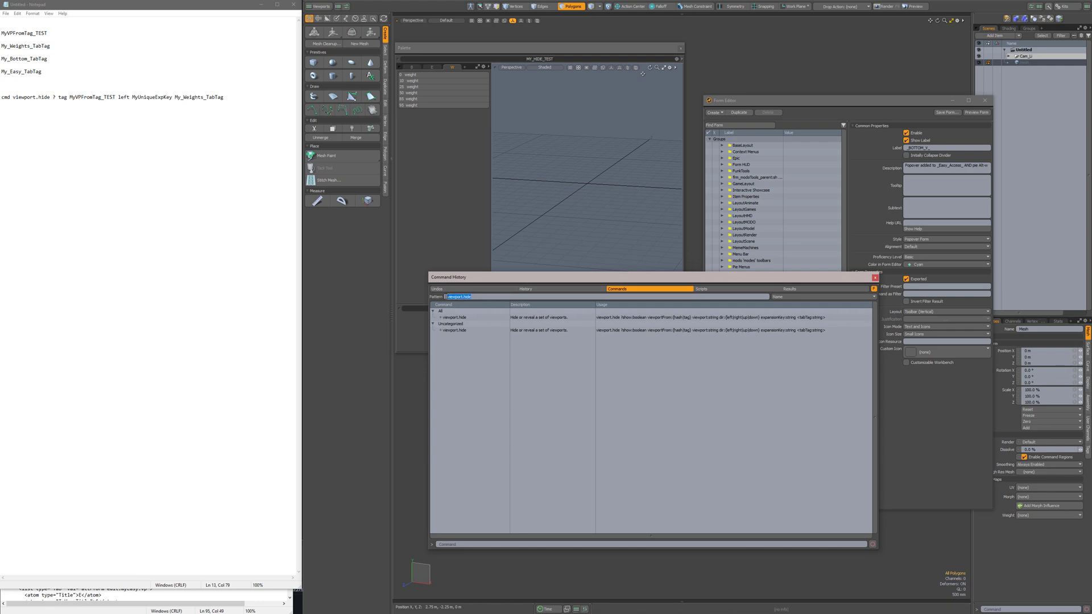
drag(573, 276, 567, 272)
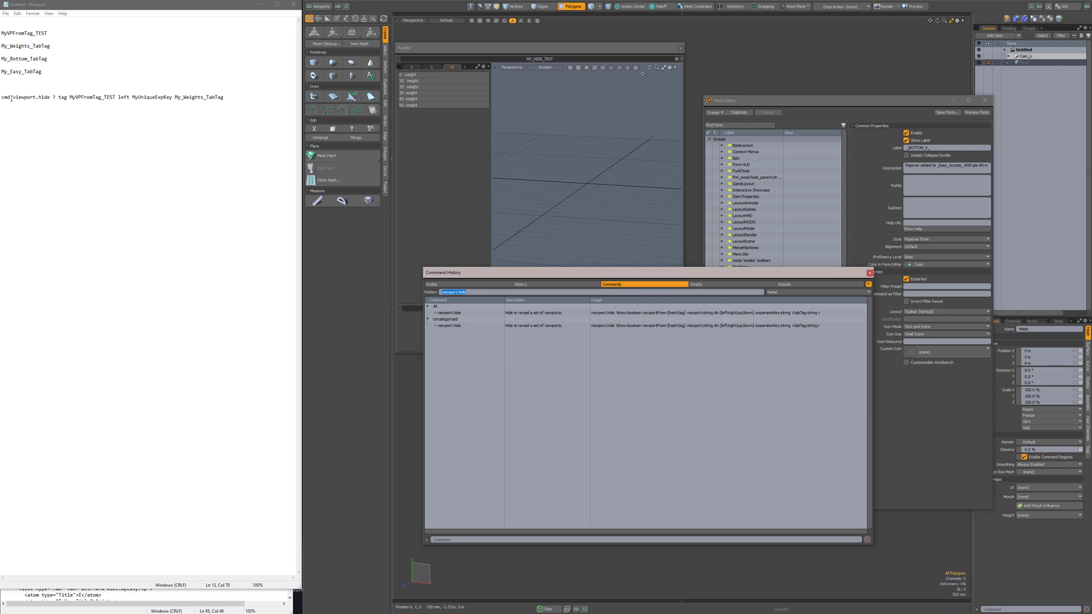
drag(11, 98, 2, 98)
key(Delete)
key(Delete)
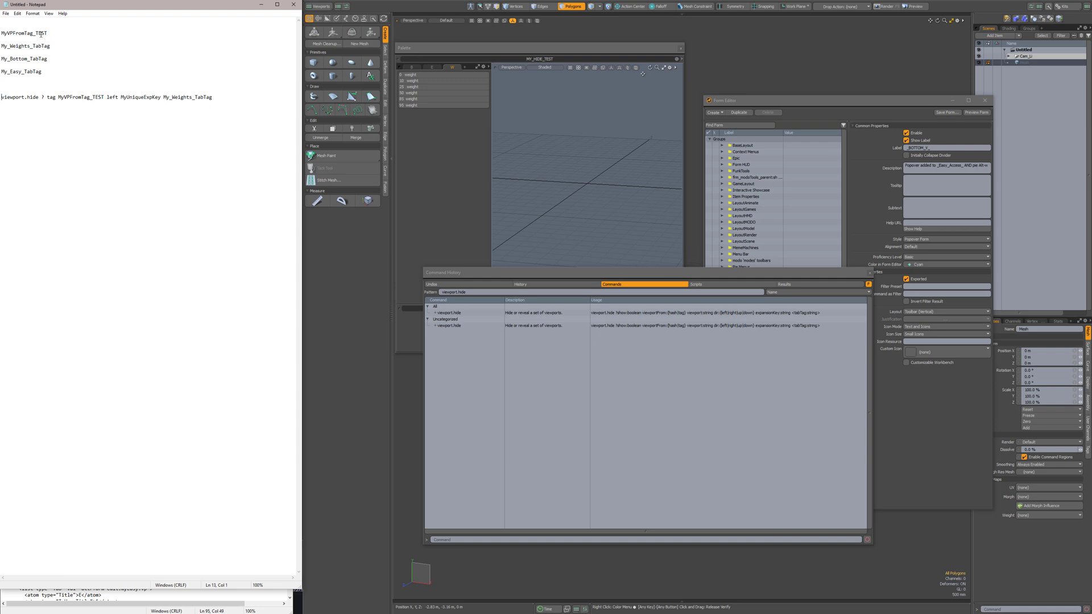
Compare the viewport.hide command's arguments with the ViewportTags identifiers in the config's vptab and base.myWeights blocks, checking the expansion key as well
drag(100, 5, 466, 46)
scroll(178, 242, down, 17)
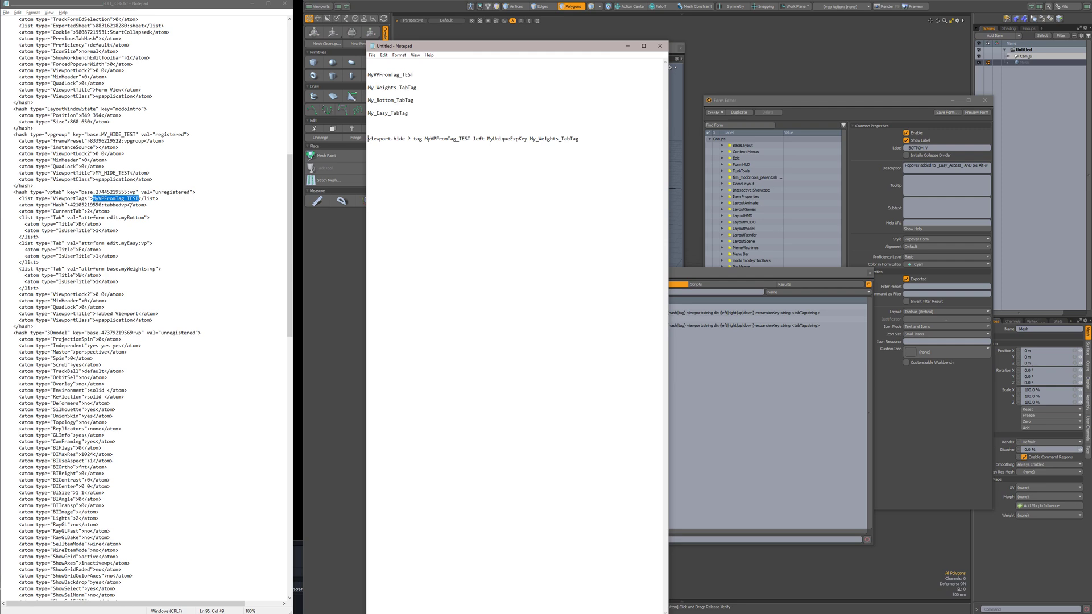
click(415, 55)
click(416, 55)
drag(456, 50, 93, 8)
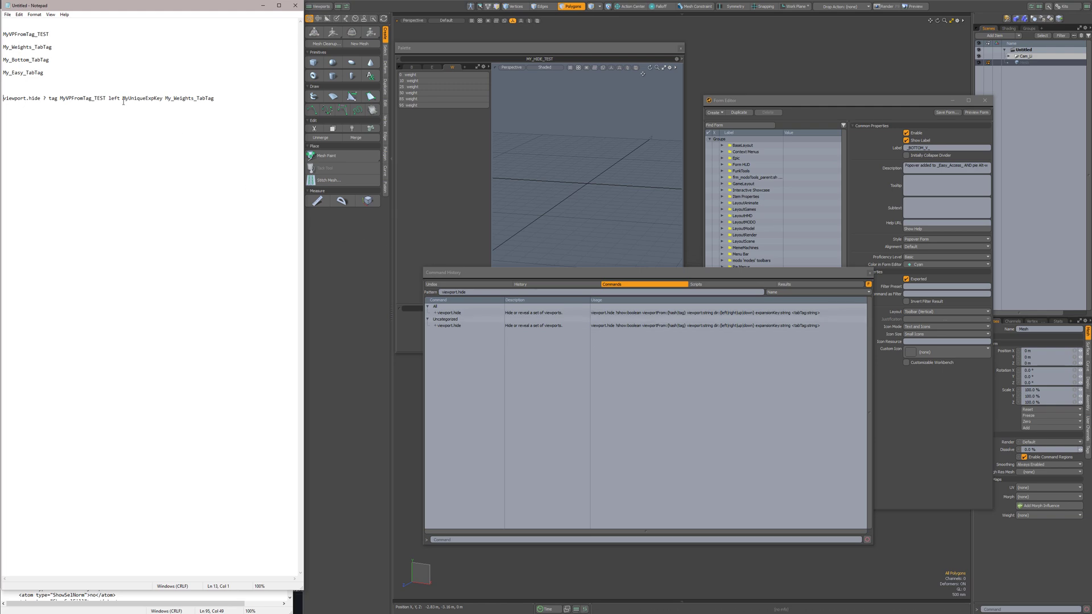
drag(122, 99, 163, 100)
click(130, 134)
drag(173, 2, 530, 40)
scroll(160, 129, up, 19)
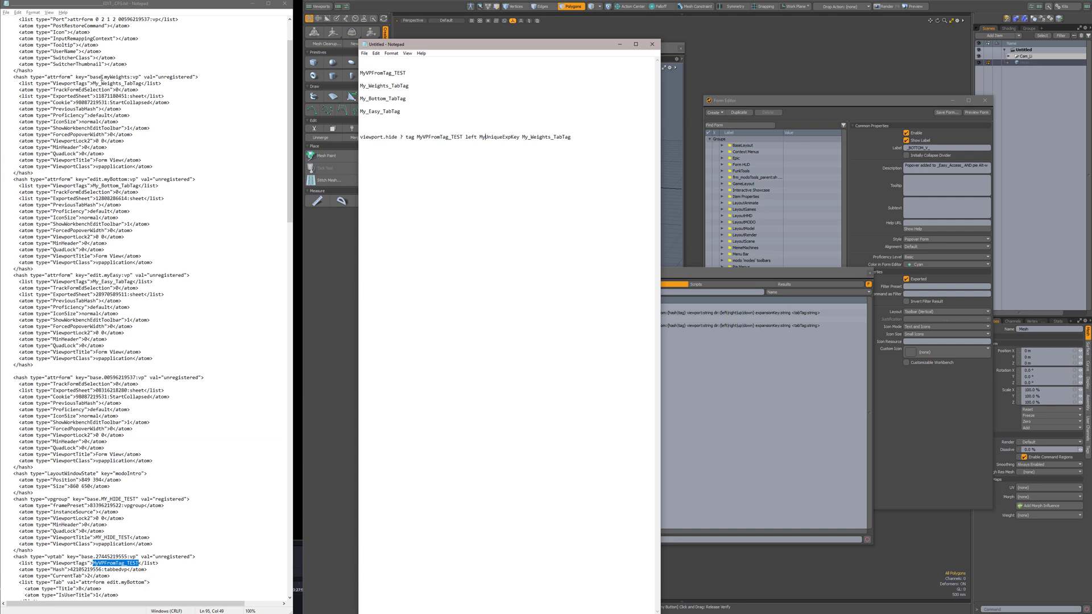
drag(104, 77, 142, 83)
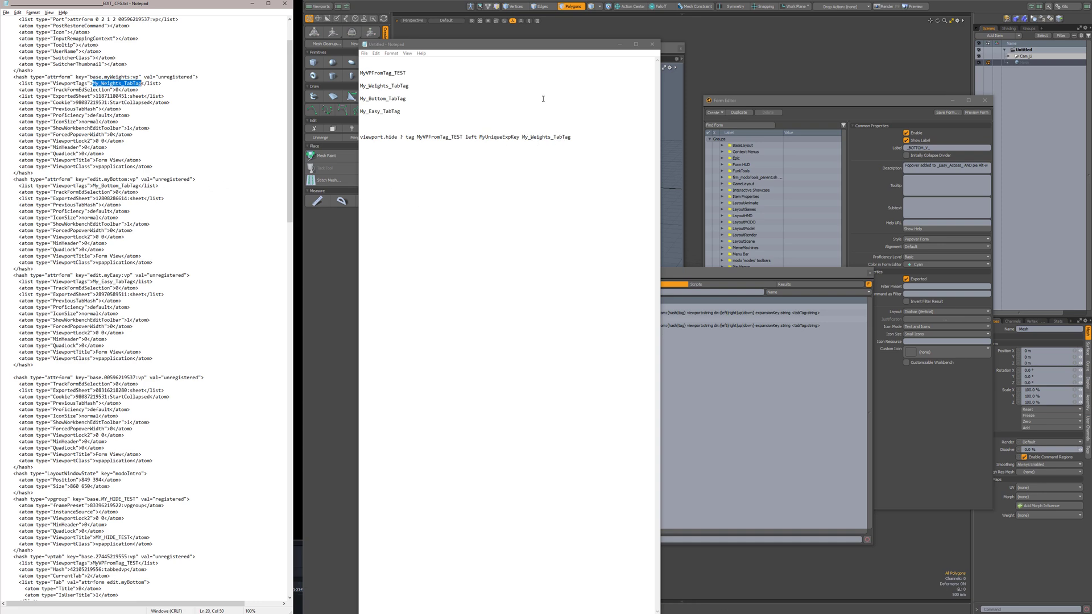
drag(527, 45, 172, 9)
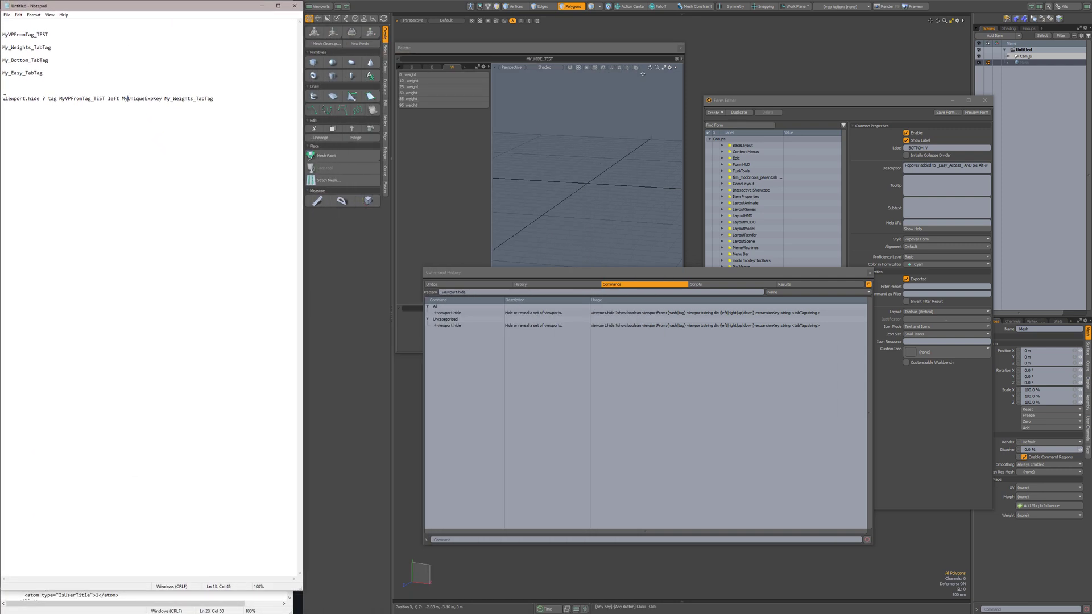
Copy the complete viewport.hide command from the notes, close the Command History and locate the palette's button form in the Form Editor
drag(3, 98, 218, 97)
key(ctrl+c)
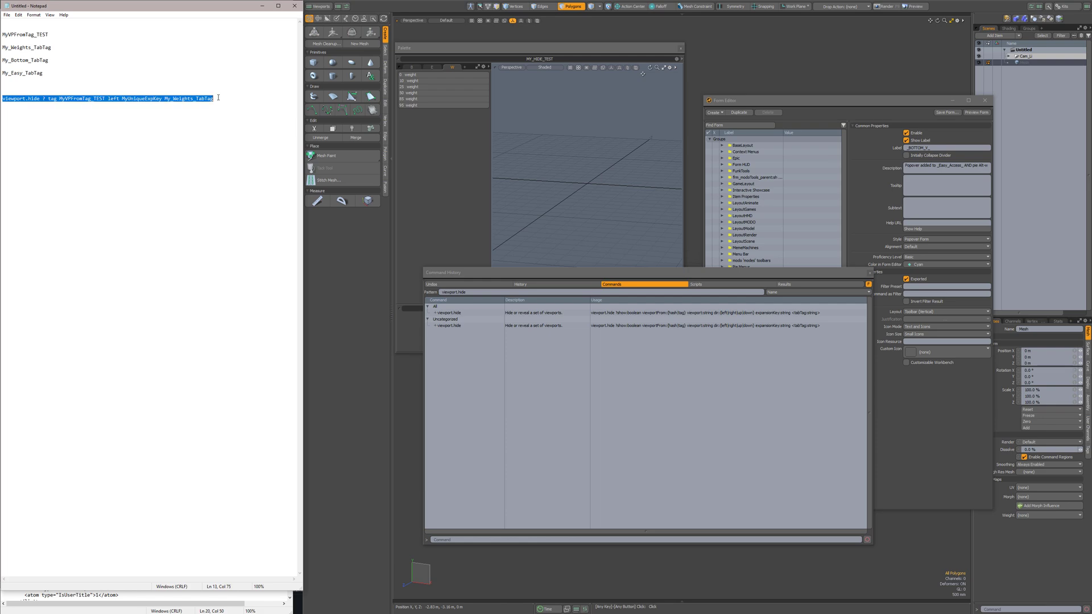
click(870, 272)
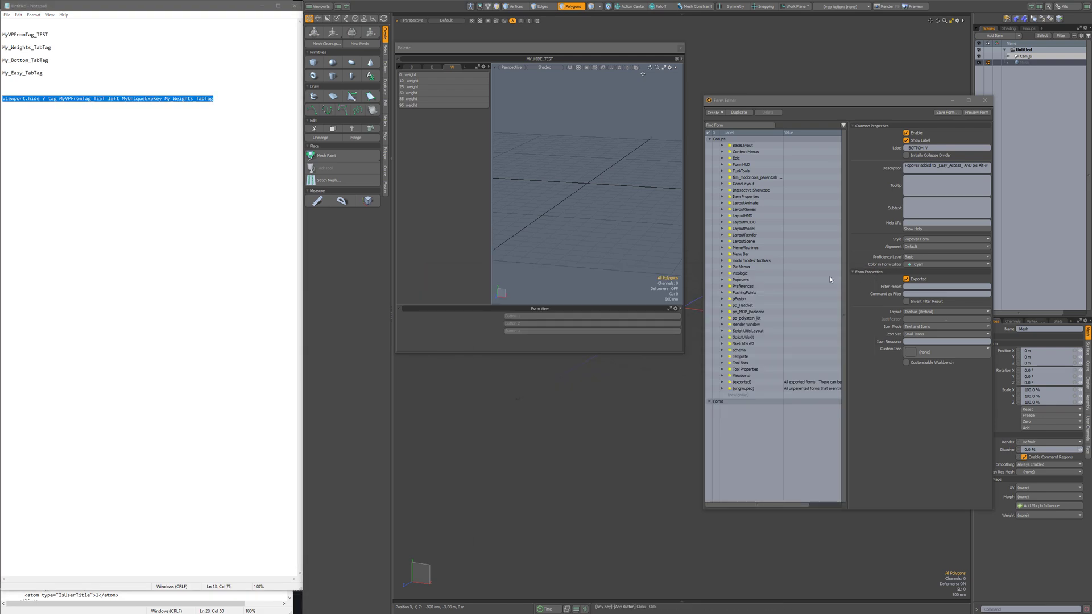
click(722, 125)
click(480, 327)
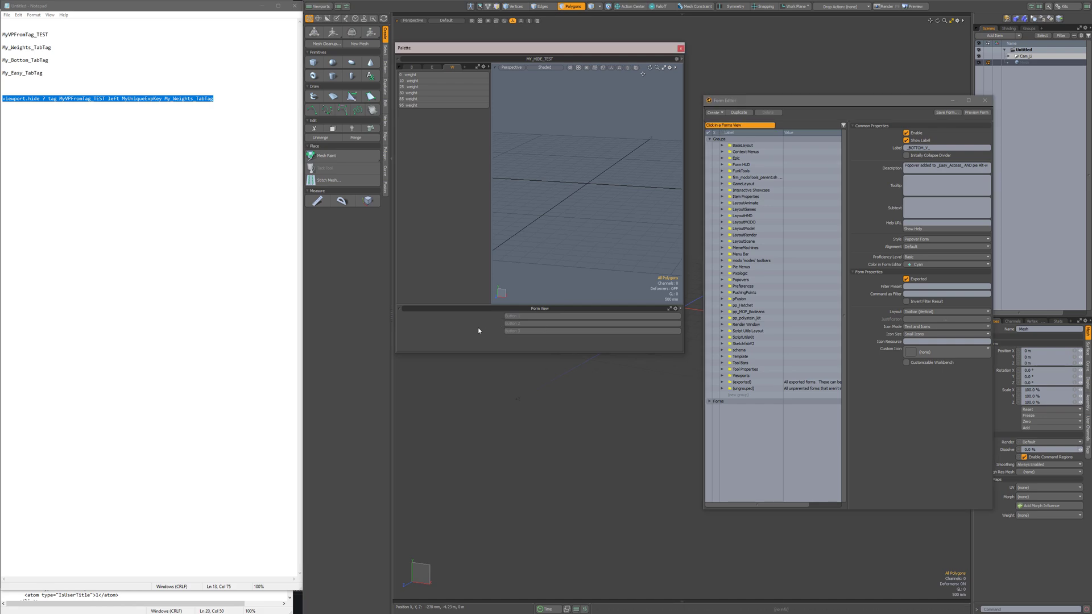
scroll(779, 372, down, 3)
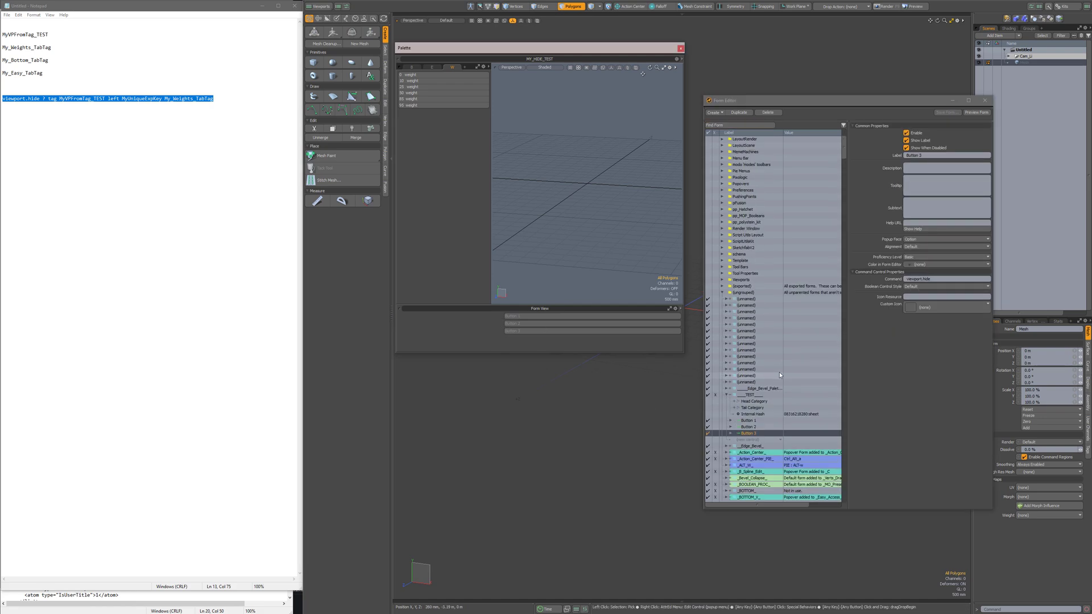
Set Button 1's command to viewport.hide ? tag MyVPFromTag_TEST left MyUniqueExpKey My_Weights_TabTag and widen the Form Editor
click(753, 420)
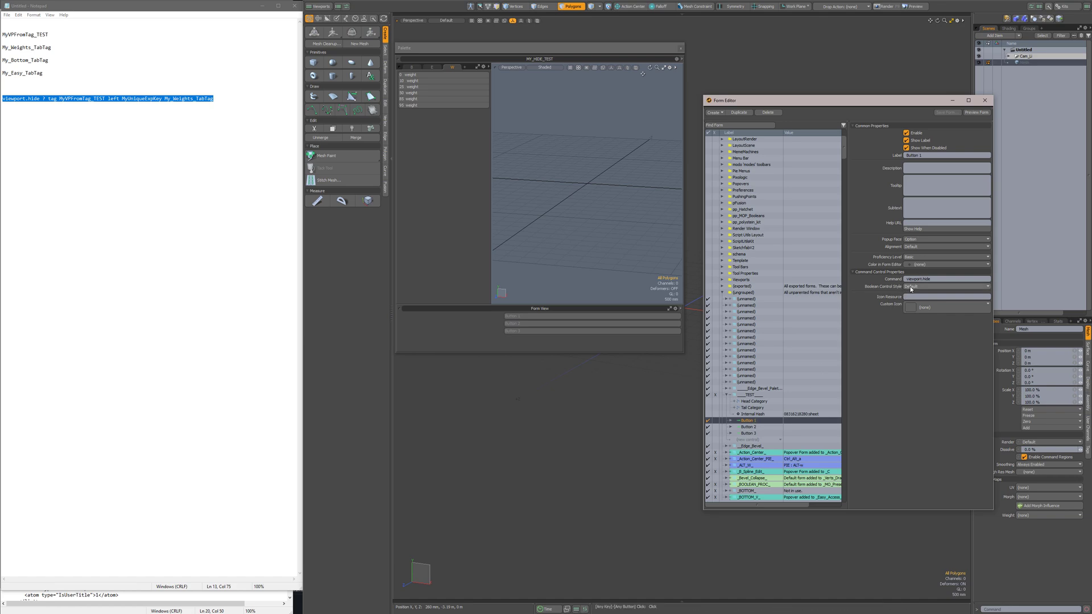
click(922, 278)
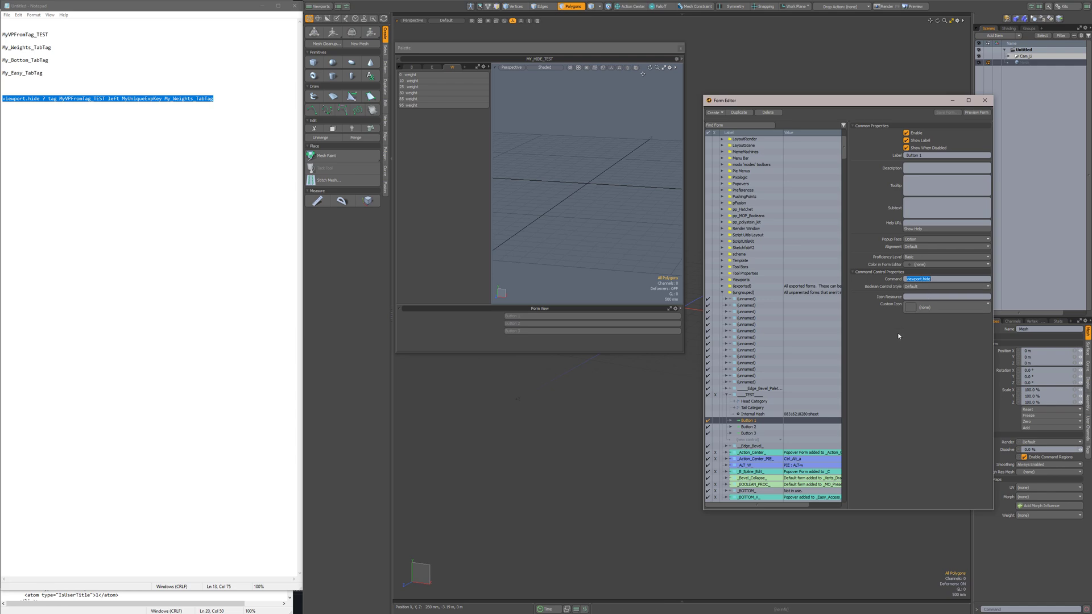
key(ctrl+v)
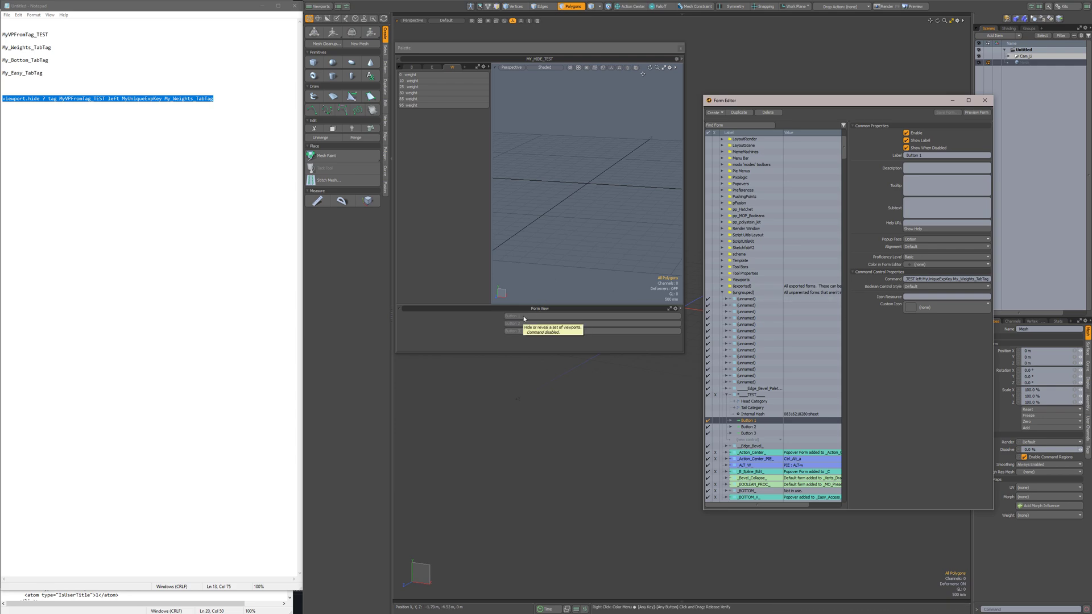
drag(994, 324, 1070, 323)
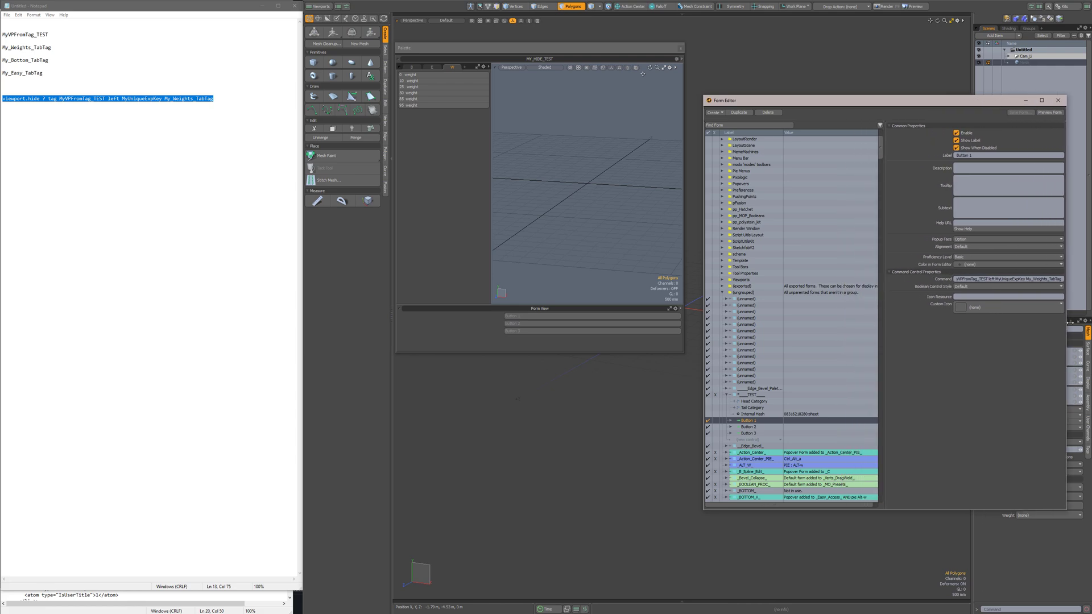
drag(1070, 322, 1071, 322)
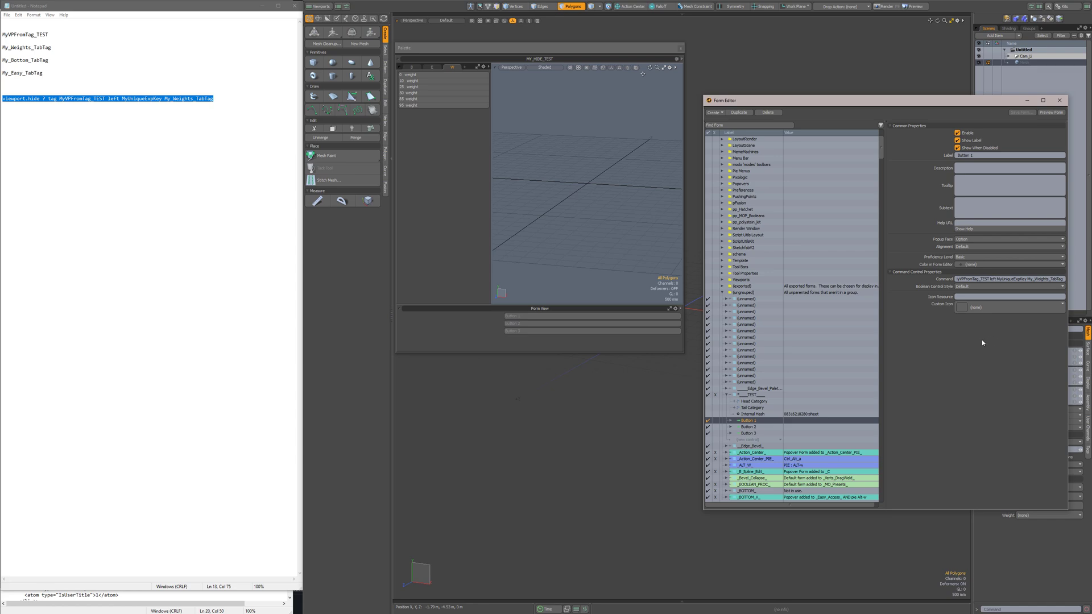
Paste the viewport.hide command into Button 2 and strip its final tag, leaving viewport.hide ? tag MyVPFromTag_TEST left MyUniqueExpKey
click(746, 428)
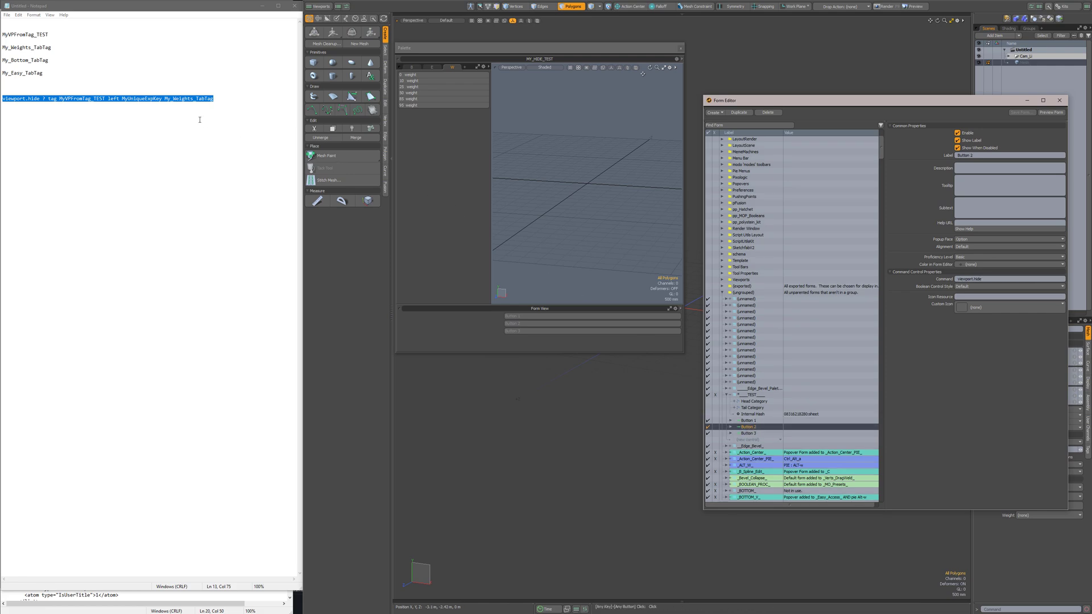
click(983, 279)
key(ctrl+v)
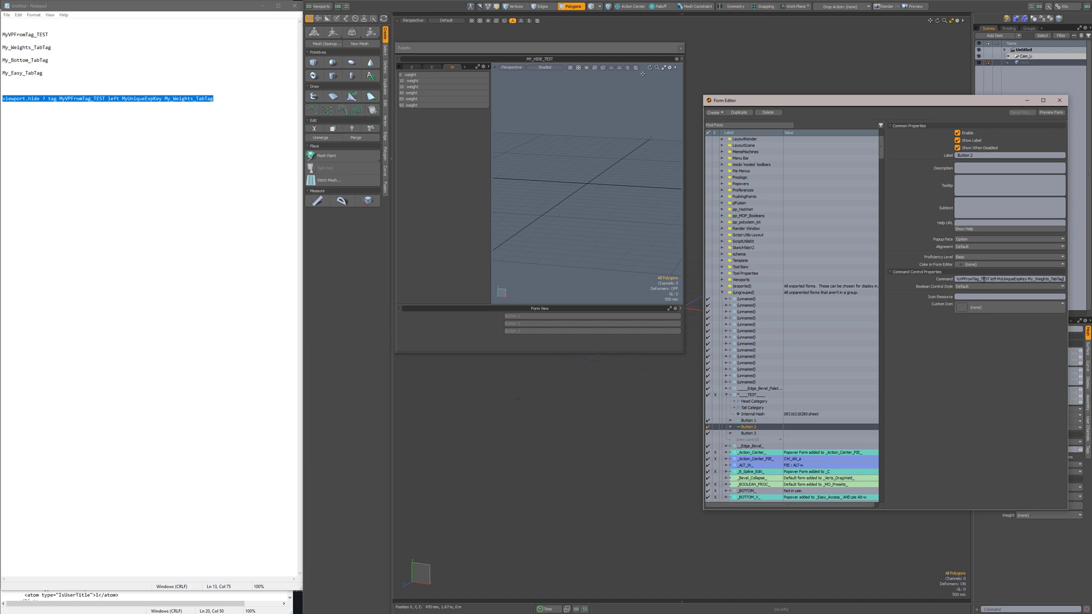
key(BackSpace)
key(BackSpace)
key(BackSpace)
key(BackSpace)
key(BackSpace)
key(BackSpace)
key(BackSpace)
key(BackSpace)
key(BackSpace)
key(BackSpace)
key(BackSpace)
key(BackSpace)
key(BackSpace)
key(BackSpace)
key(BackSpace)
key(BackSpace)
key(BackSpace)
Copy My_Bottom_TabTag from the notes, and reposition and widen the Form Editor's properties area to read Button 1's full command
drag(56, 60, 2, 60)
key(ctrl+c)
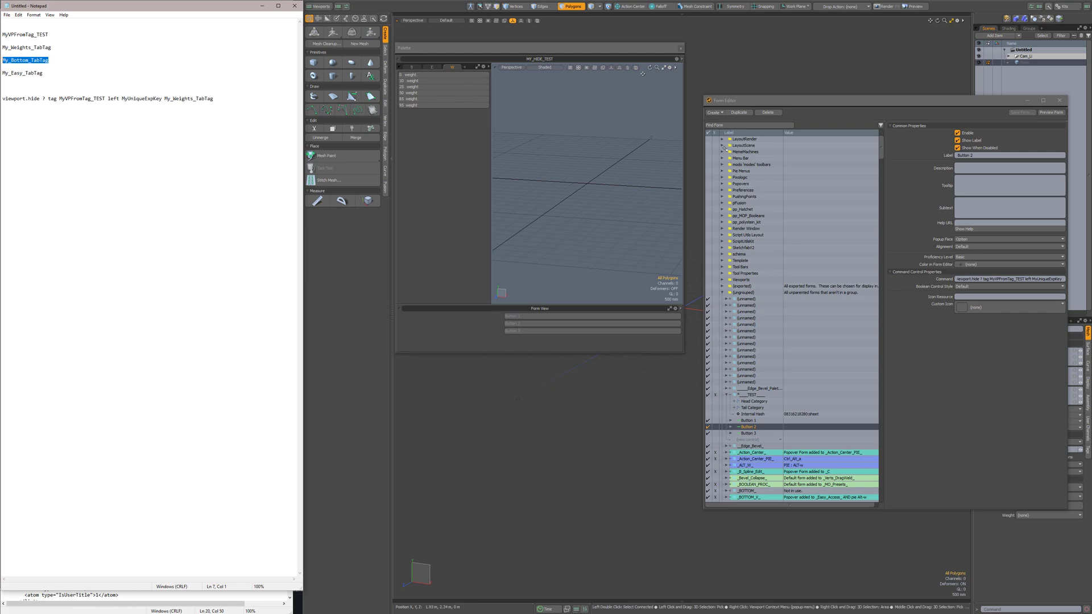
click(748, 420)
click(748, 421)
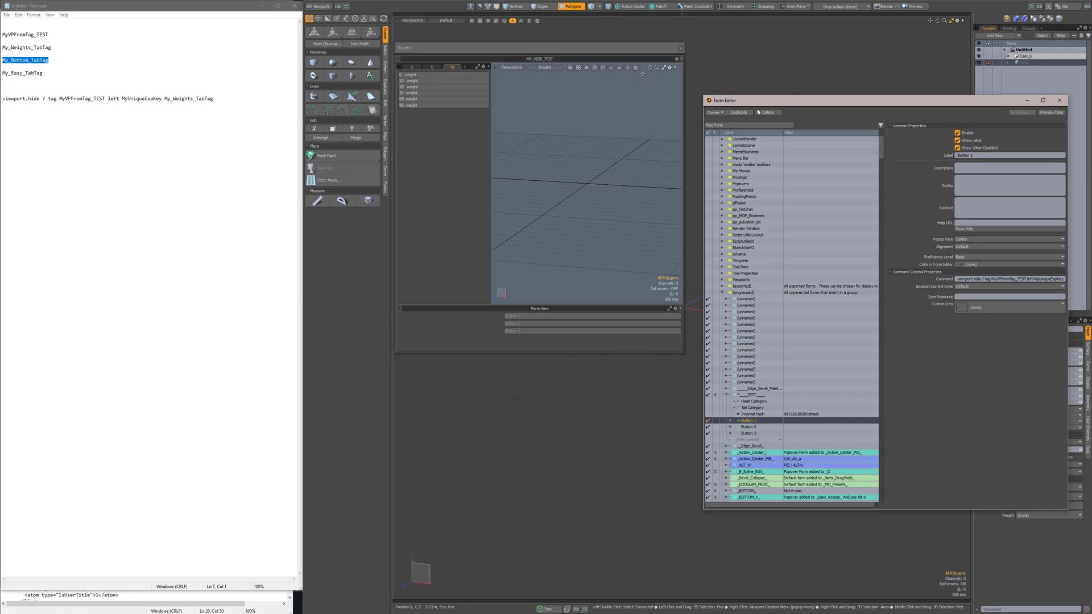
drag(768, 101, 606, 123)
drag(907, 348, 1031, 346)
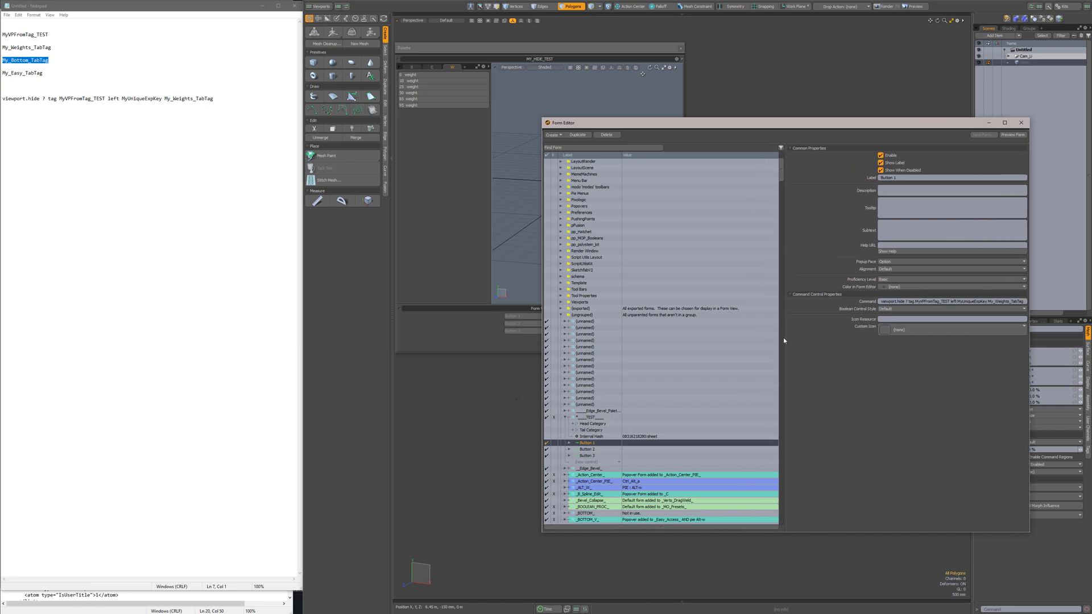
drag(784, 339, 736, 339)
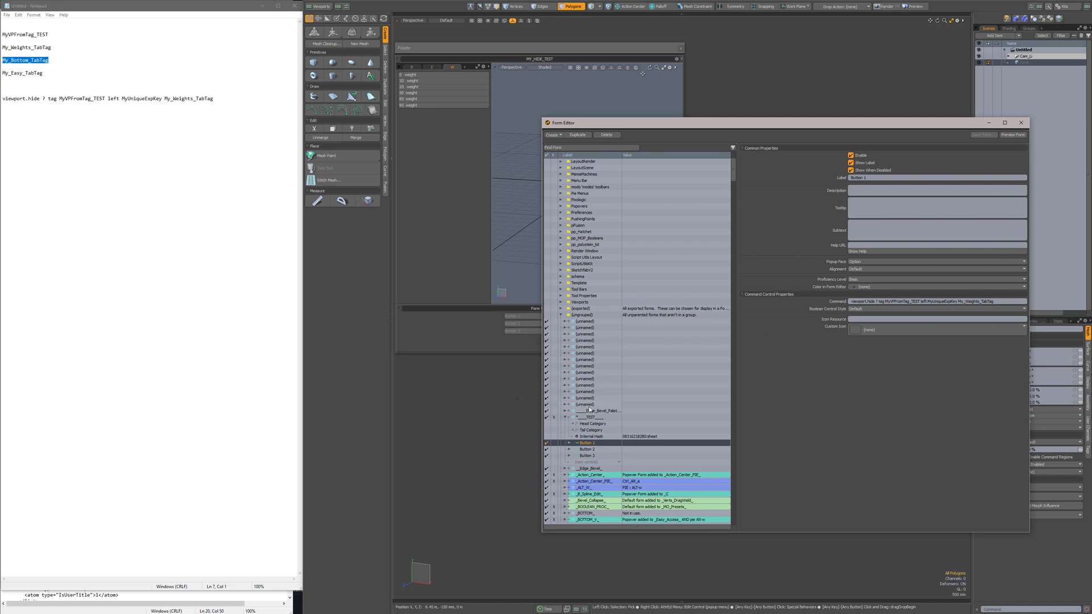
Append My_Bottom_TabTag to the end of Button 2's viewport.hide command
click(587, 449)
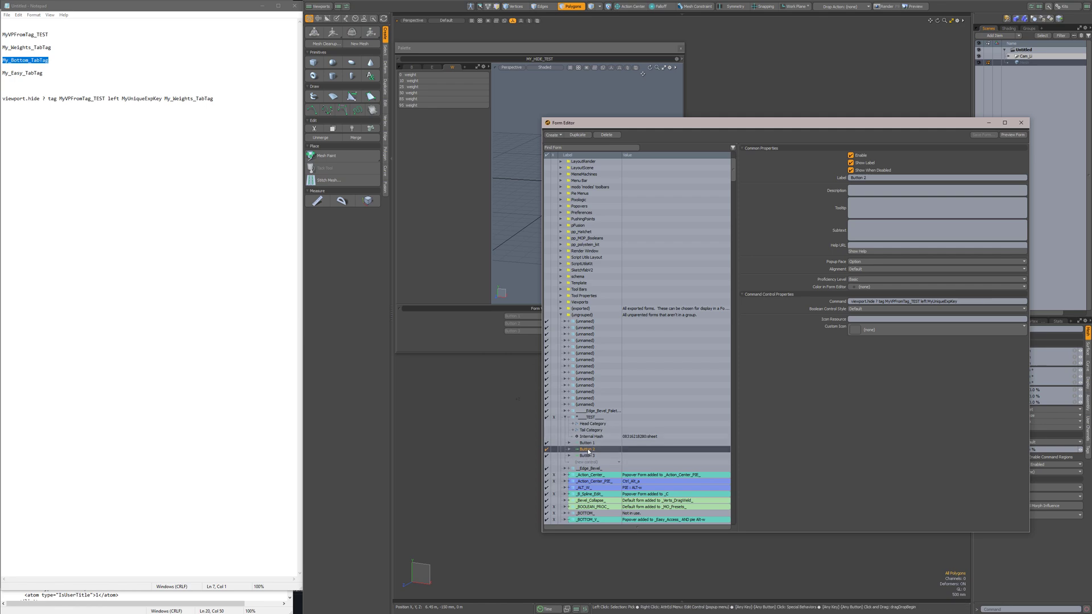
right_click(33, 60)
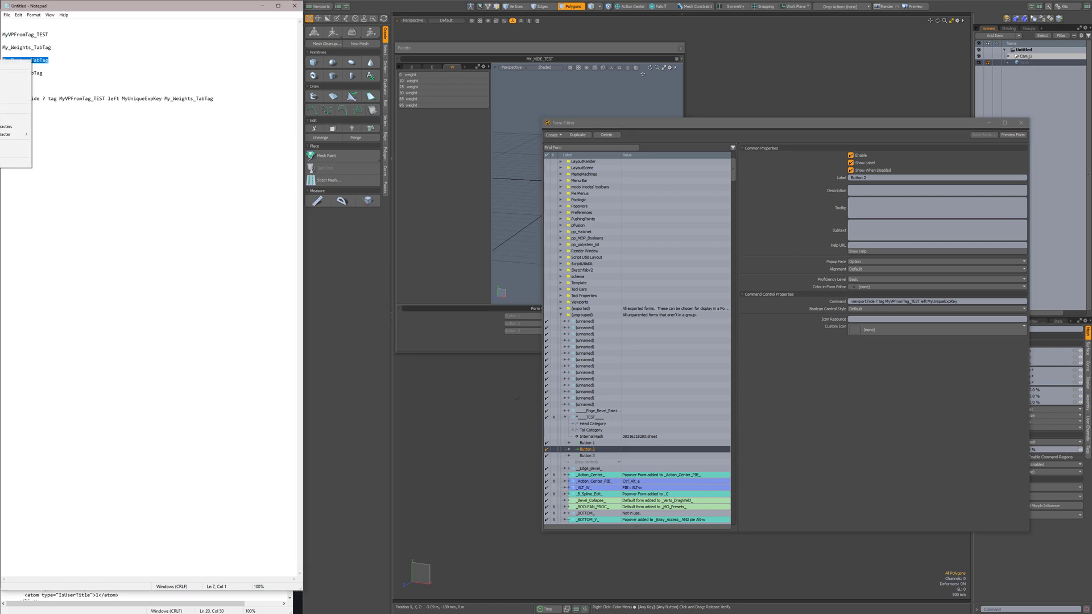
click(14, 84)
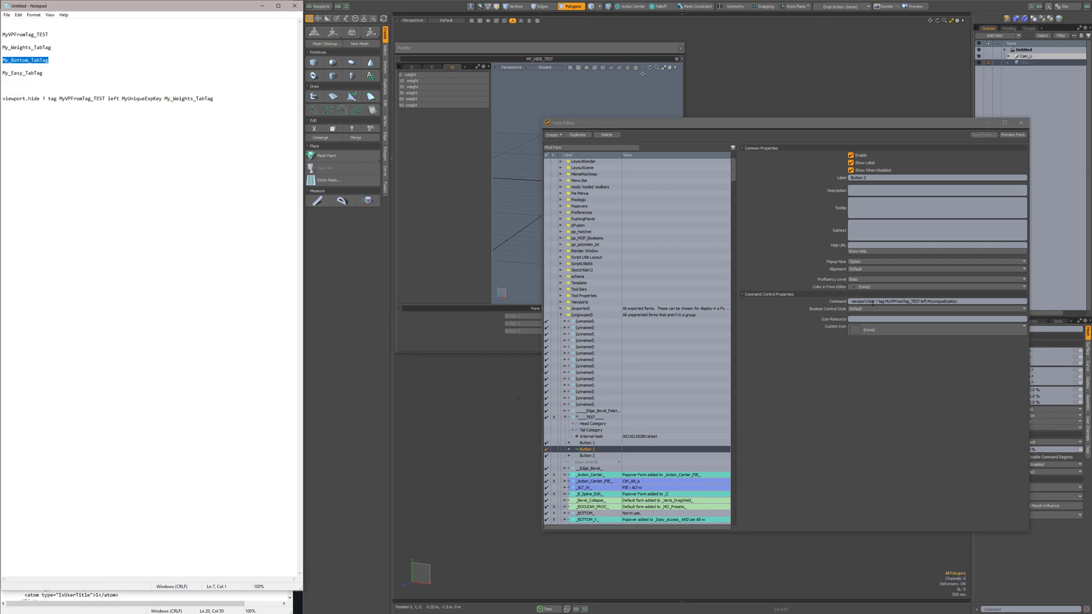
click(966, 302)
key(ctrl+z)
click(966, 302)
key(ctrl+v)
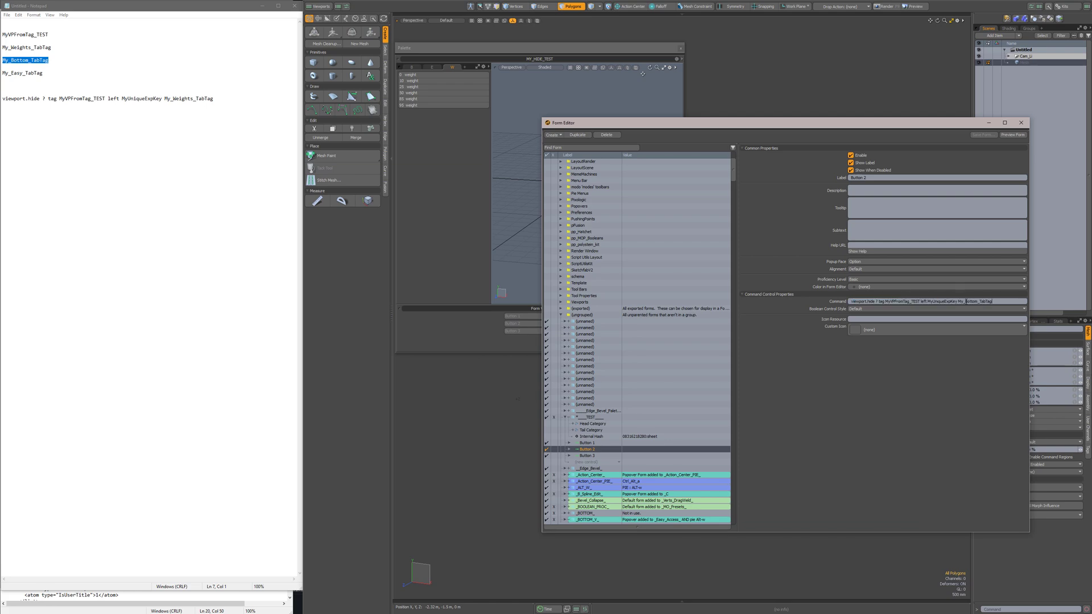
Set Button 3's command to viewport.hide ? tag MyVPFromTag_TEST left MyUniqueExpKey, copied from the notes without the final tag
click(588, 456)
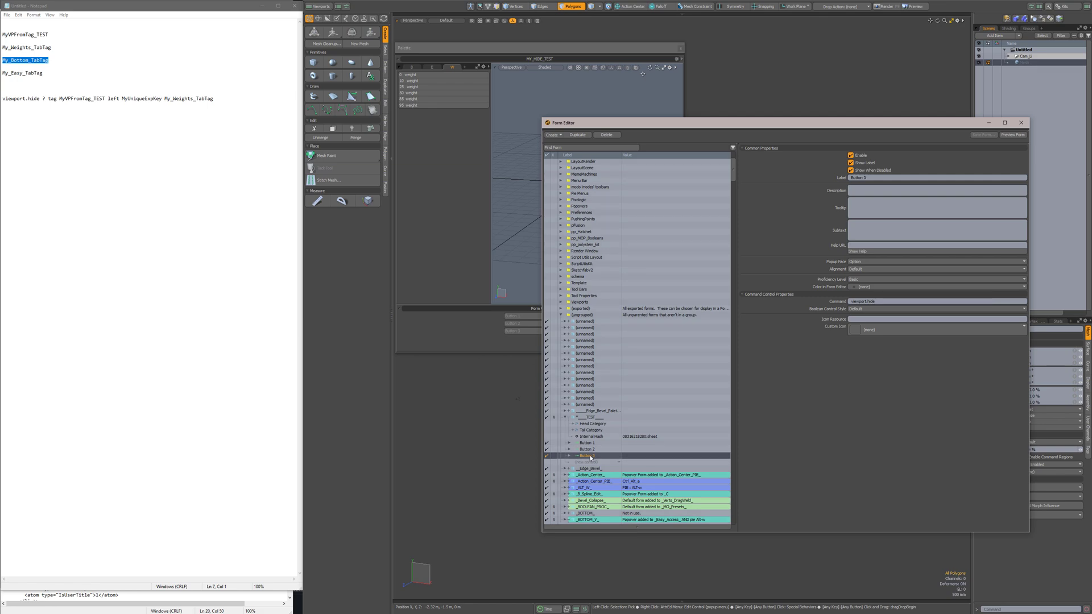
click(49, 74)
drag(48, 75, 1, 74)
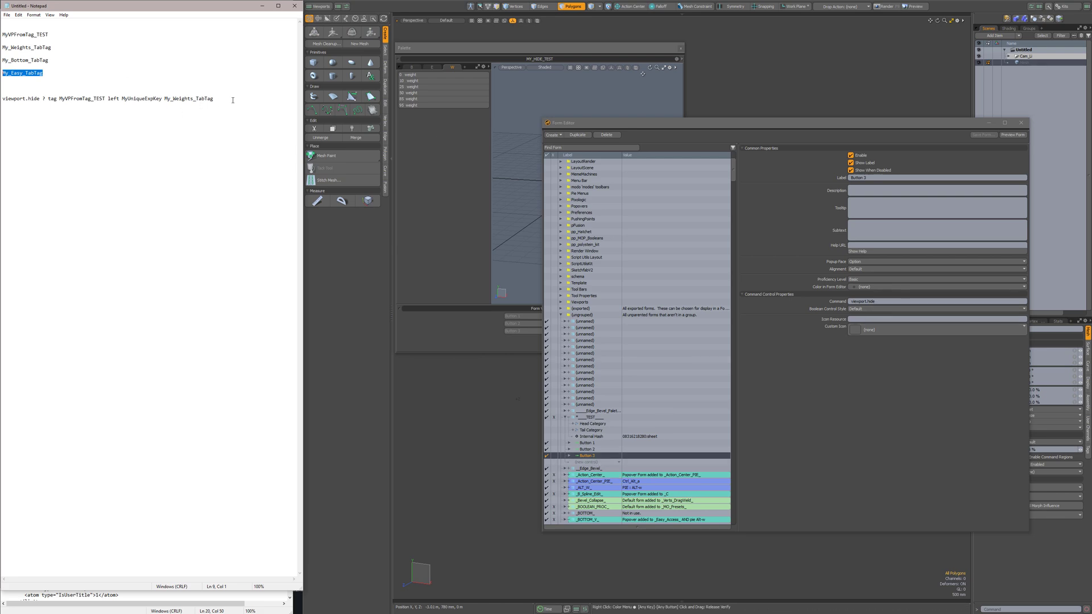
drag(162, 98, 3, 99)
key(ctrl+c)
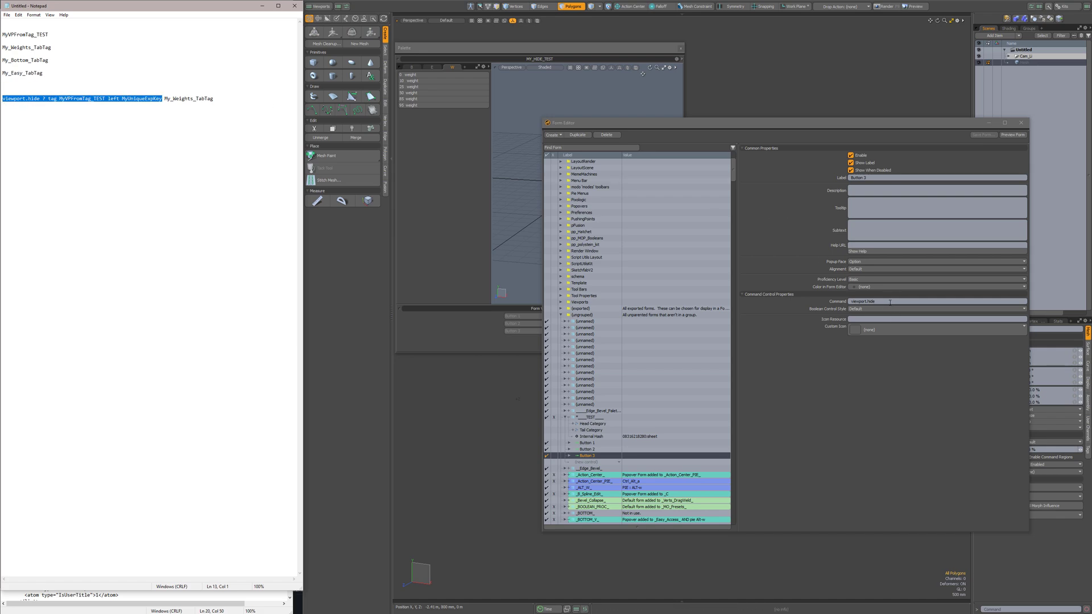
click(888, 302)
key(ctrl+v)
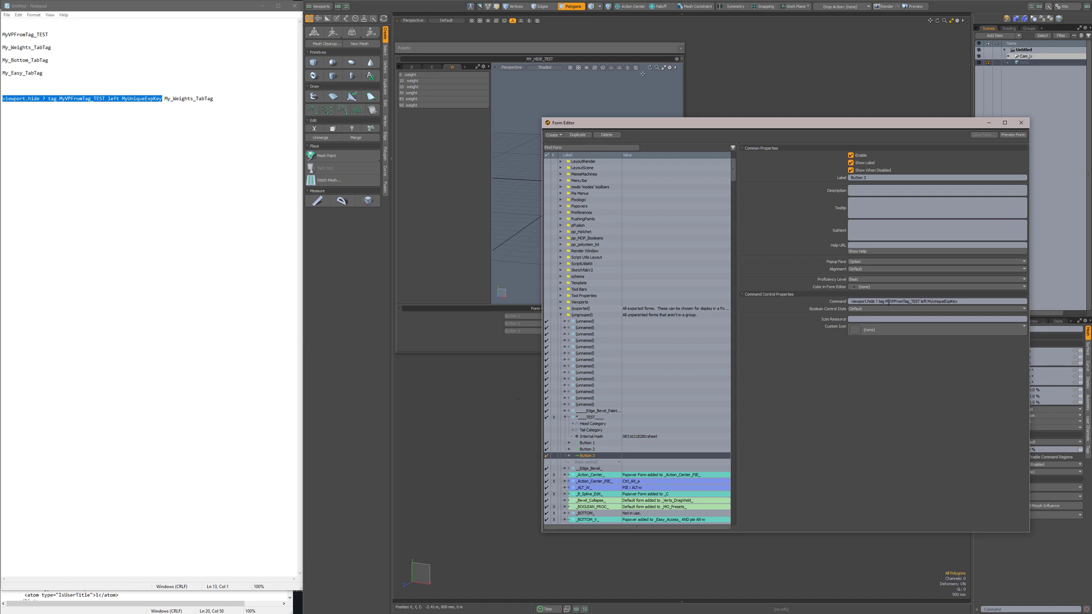
Copy My_Easy_TabTag from the notes and append it to the end of Button 3's command
click(40, 73)
drag(42, 72, 3, 73)
key(ctrl+c)
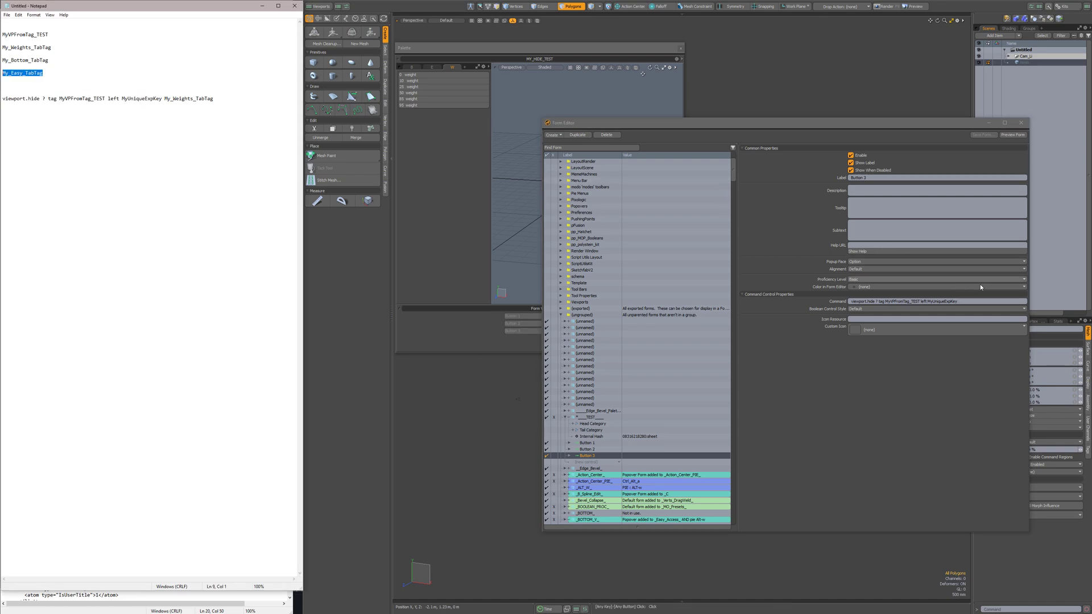
click(971, 302)
key(ctrl+v)
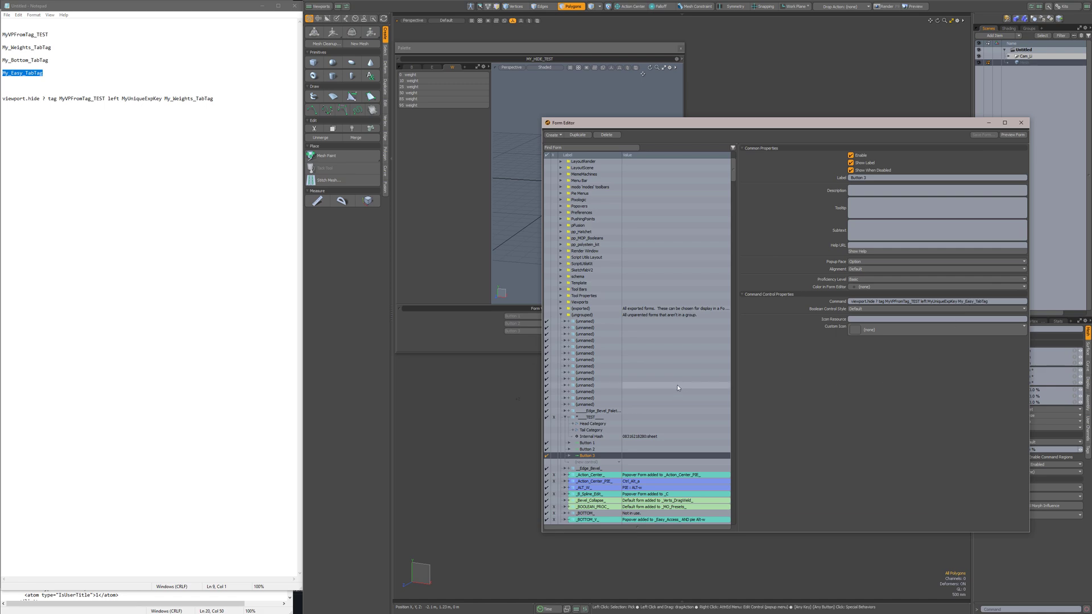
Save the buttons' parent form as ___TEST___ in the Configs folder, replacing the existing CFG file
click(595, 418)
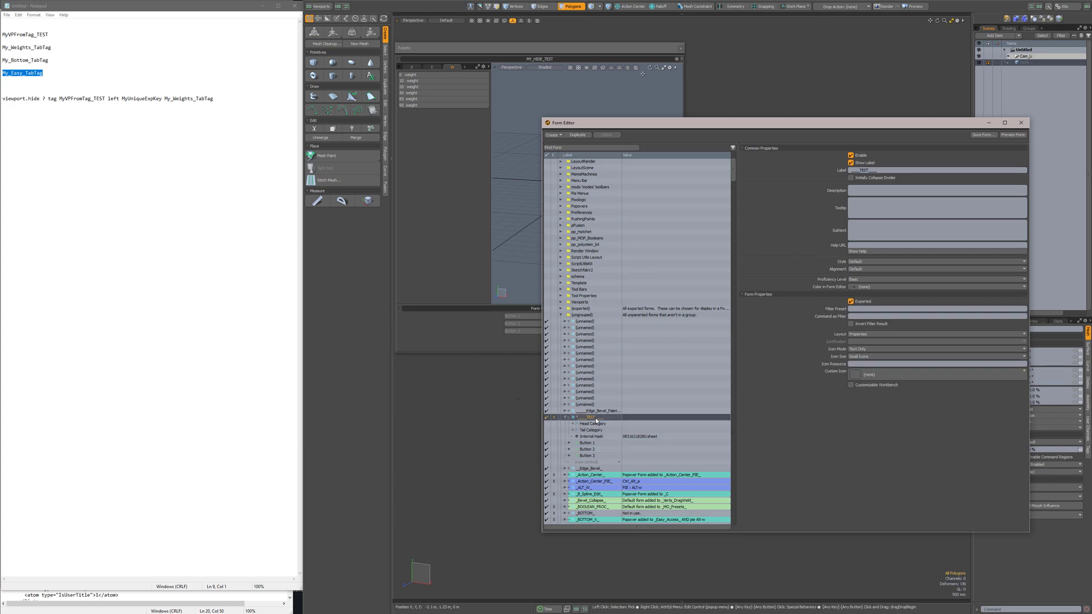
click(879, 169)
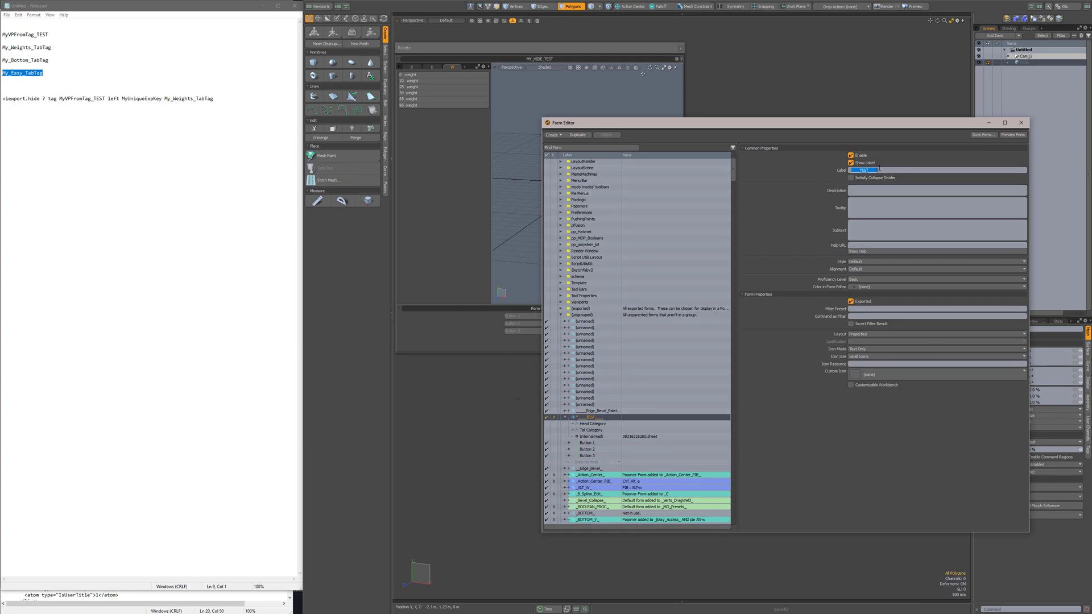
click(984, 135)
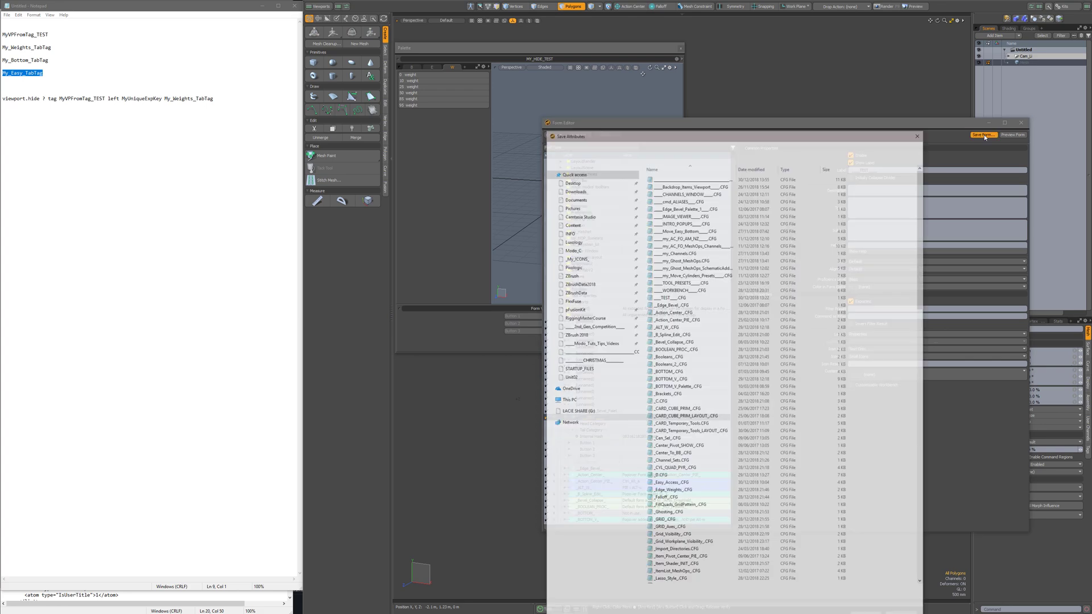
text(___TEST___)
key(Return)
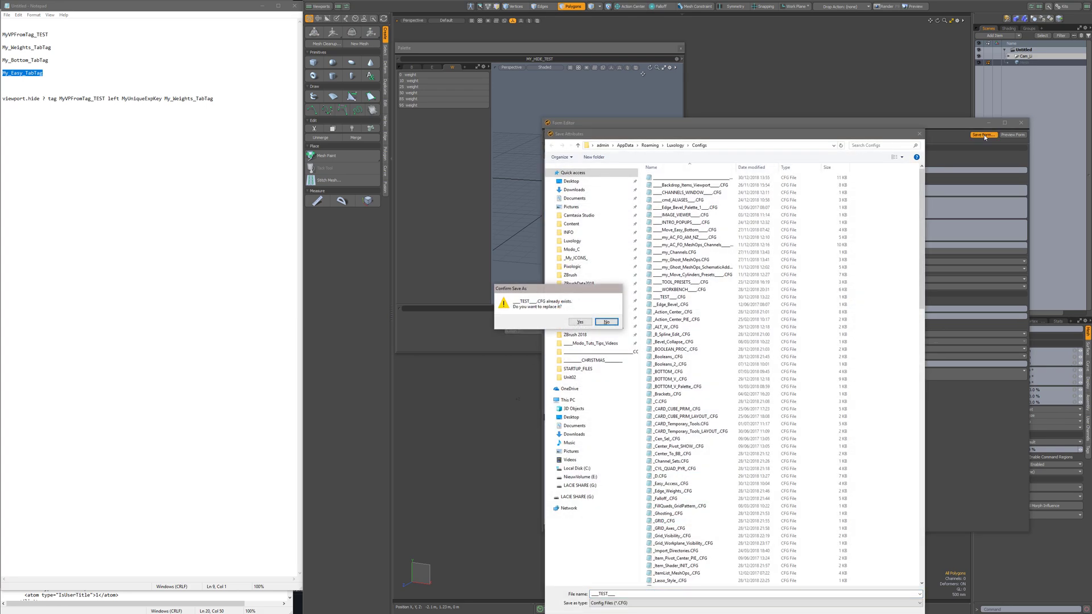
key(y)
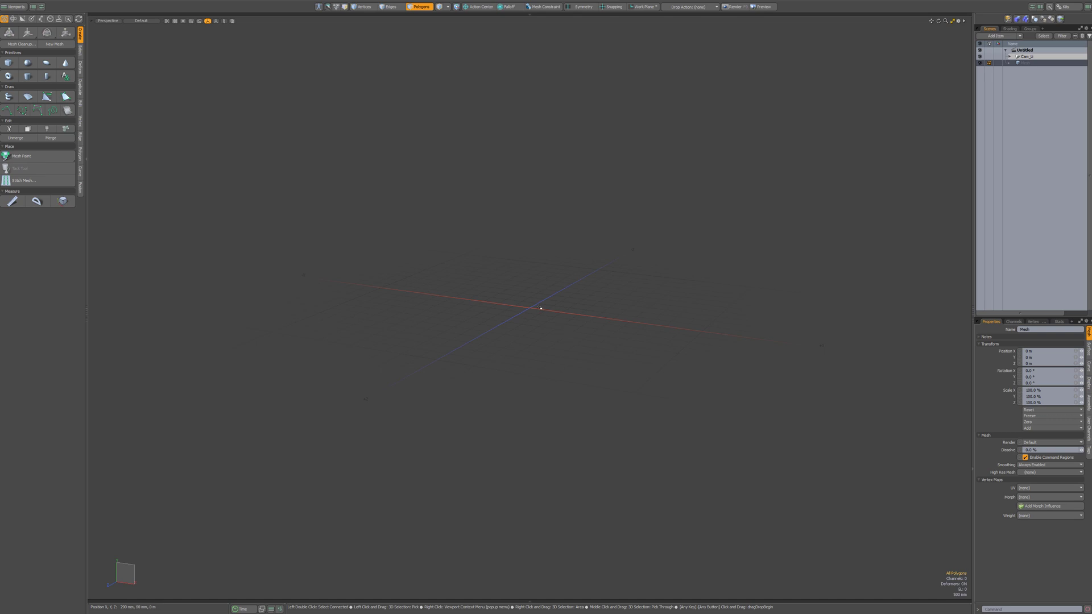
Open a new empty palette and move it toward the upper part of the 3D viewport
key(ctrl+3)
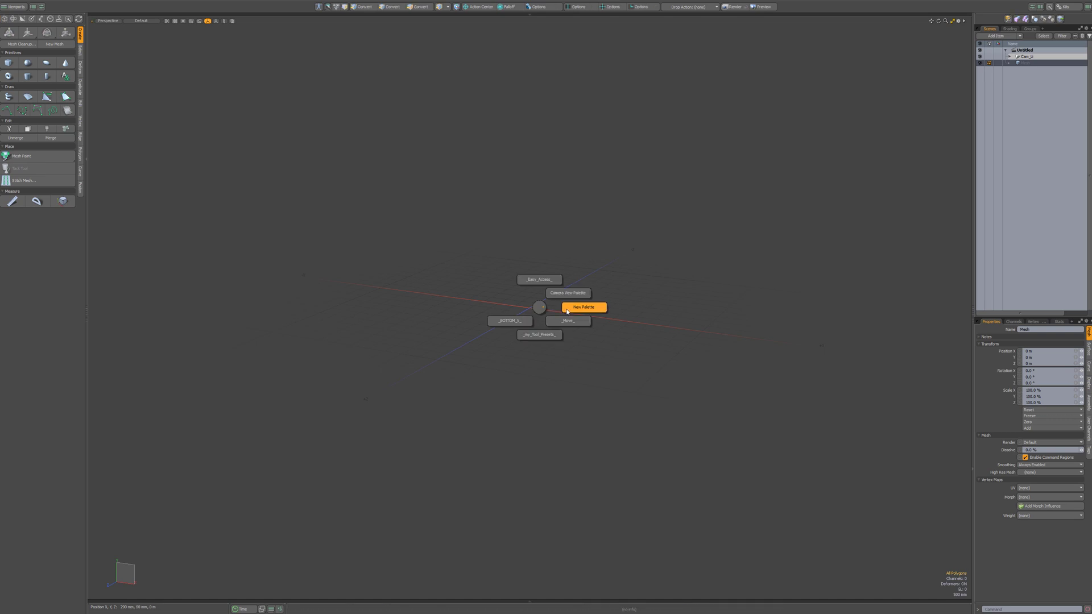
click(565, 310)
click(628, 215)
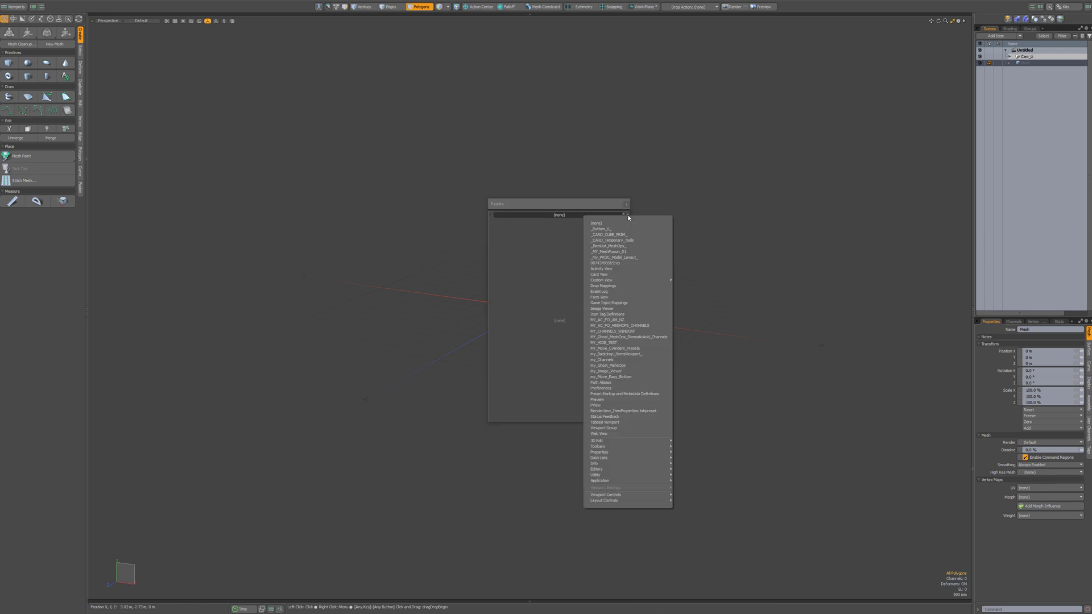
mouse_move(608, 482)
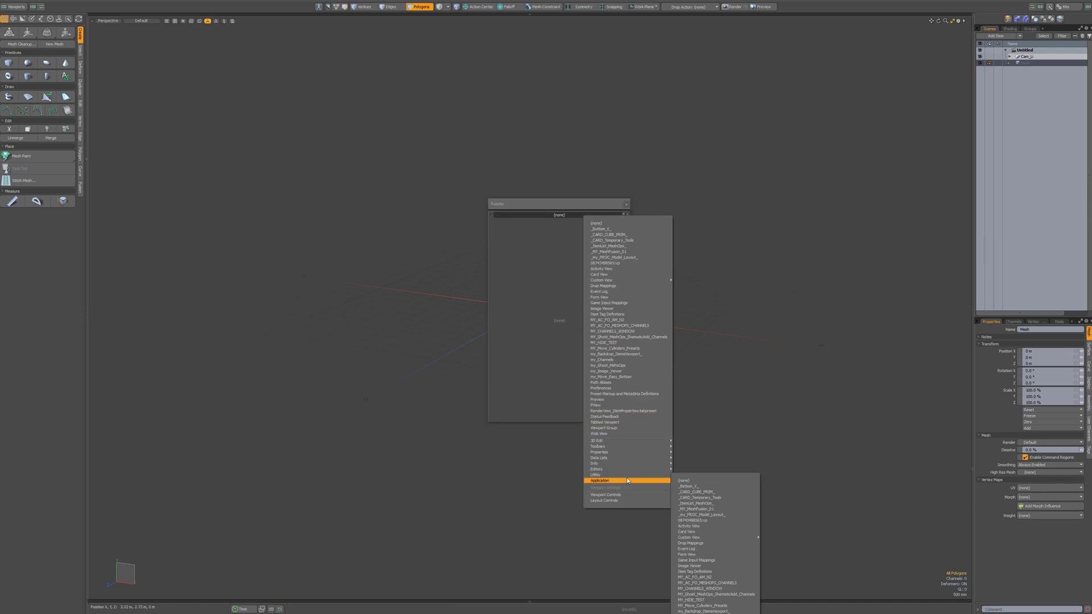
click(566, 204)
drag(566, 204, 441, 50)
Load the MY_HIDE_TEST application layout into the palette, then enlarge the palette and widen its tabbed form column
click(504, 59)
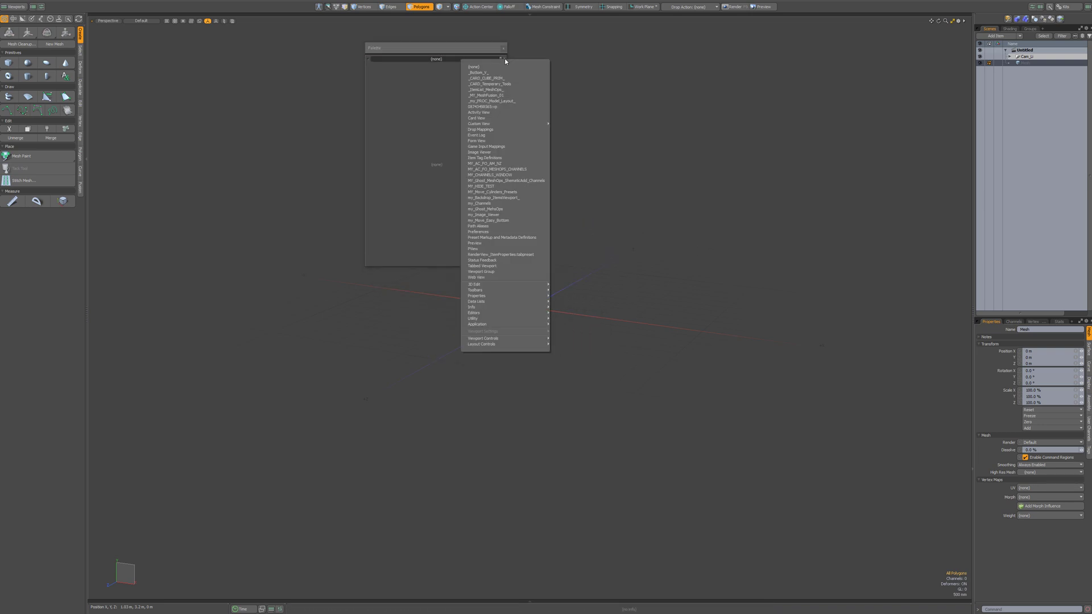
mouse_move(514, 324)
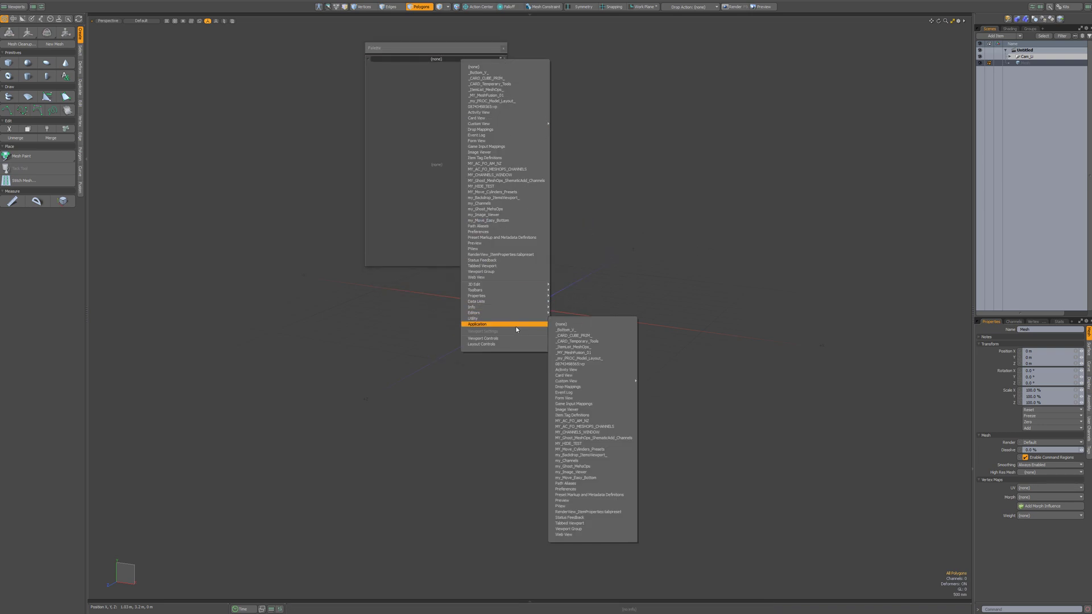
click(588, 443)
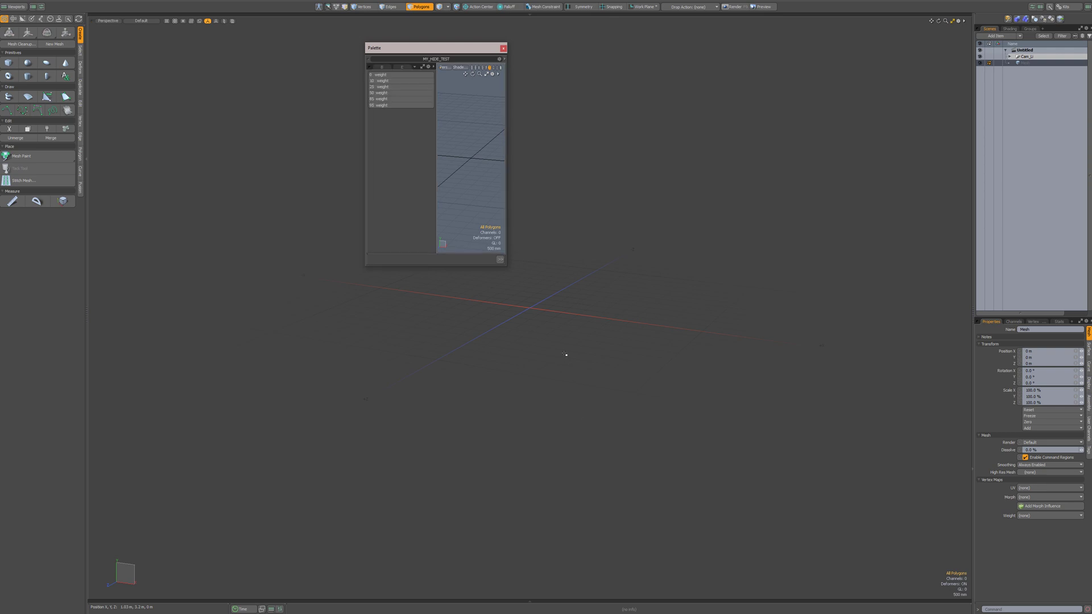
drag(506, 268, 855, 431)
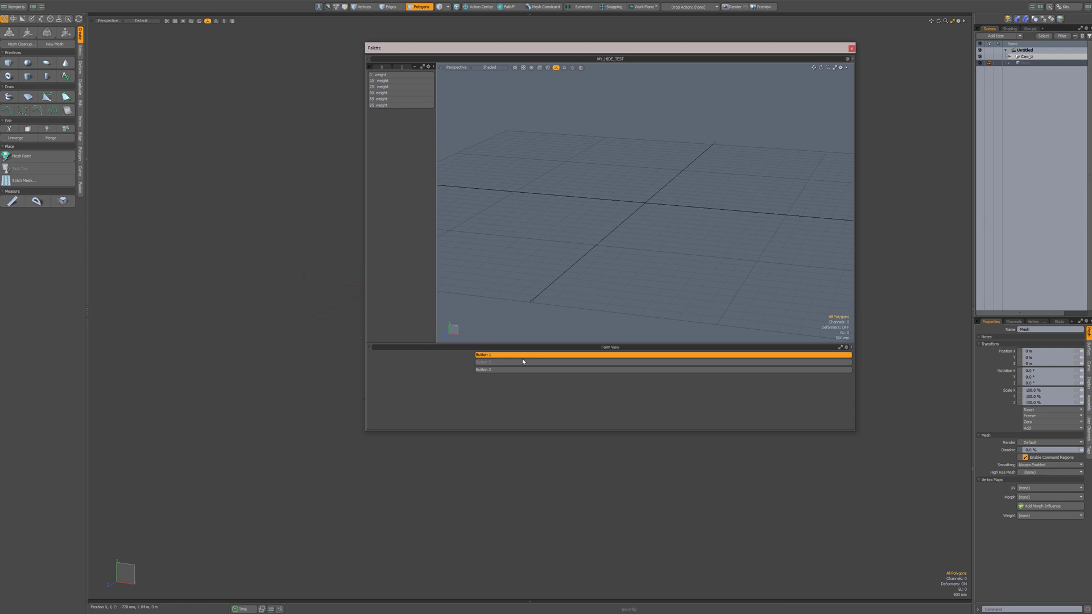
drag(435, 185, 480, 192)
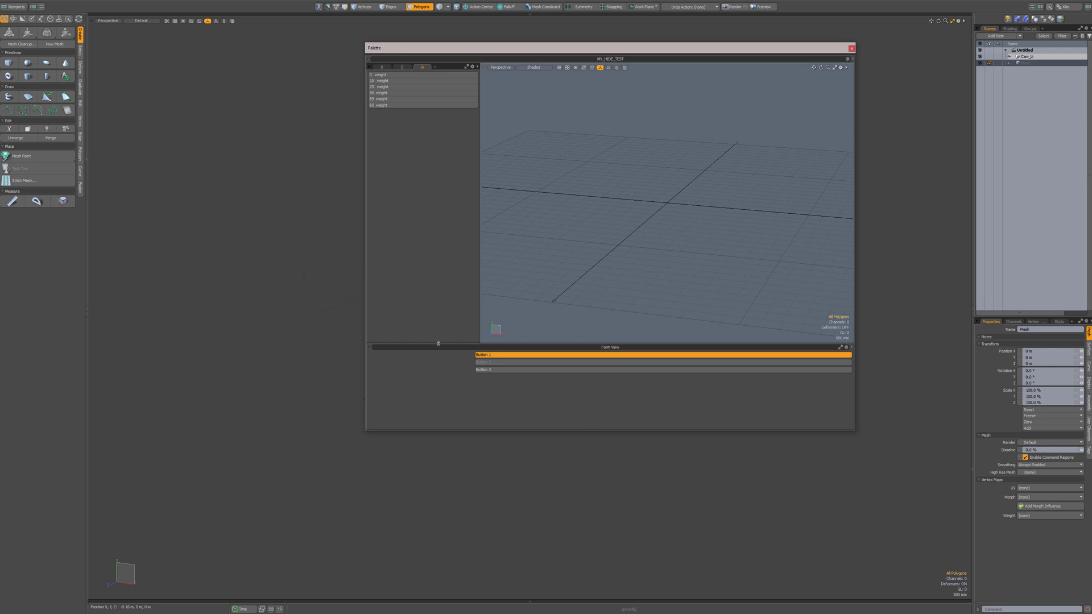
Test Button 1 by hiding and revealing the weights tab viewport, and try Button 2 while that tab is shown
click(498, 354)
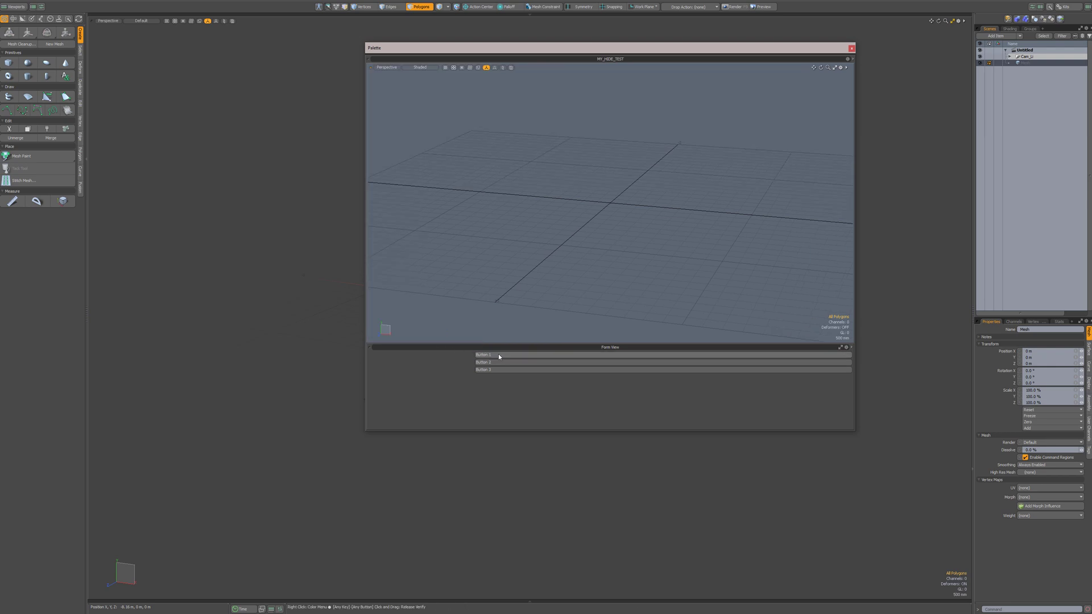
click(498, 354)
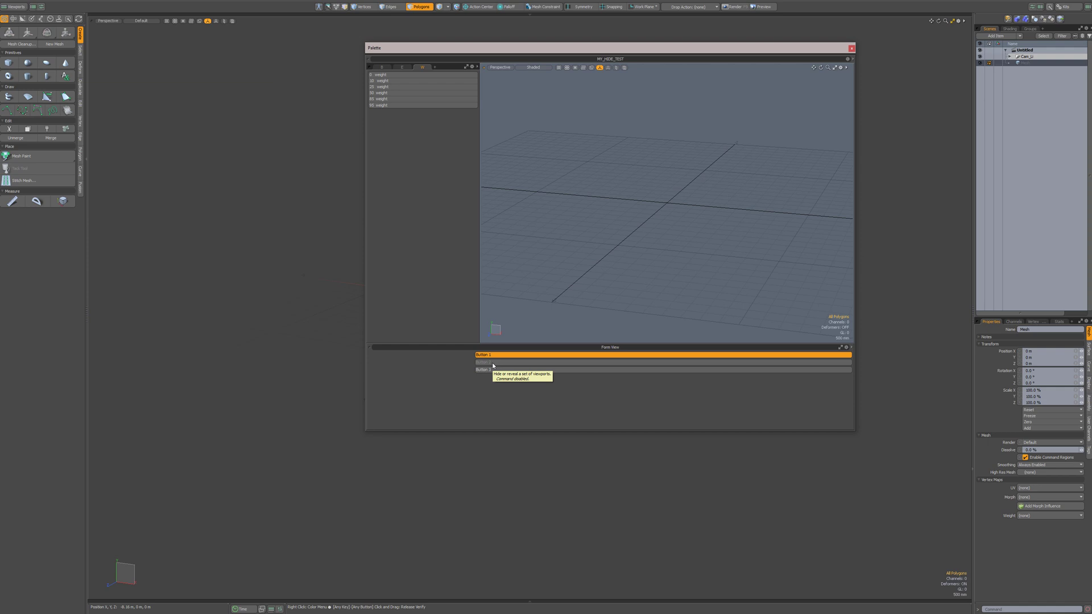
click(493, 364)
click(509, 359)
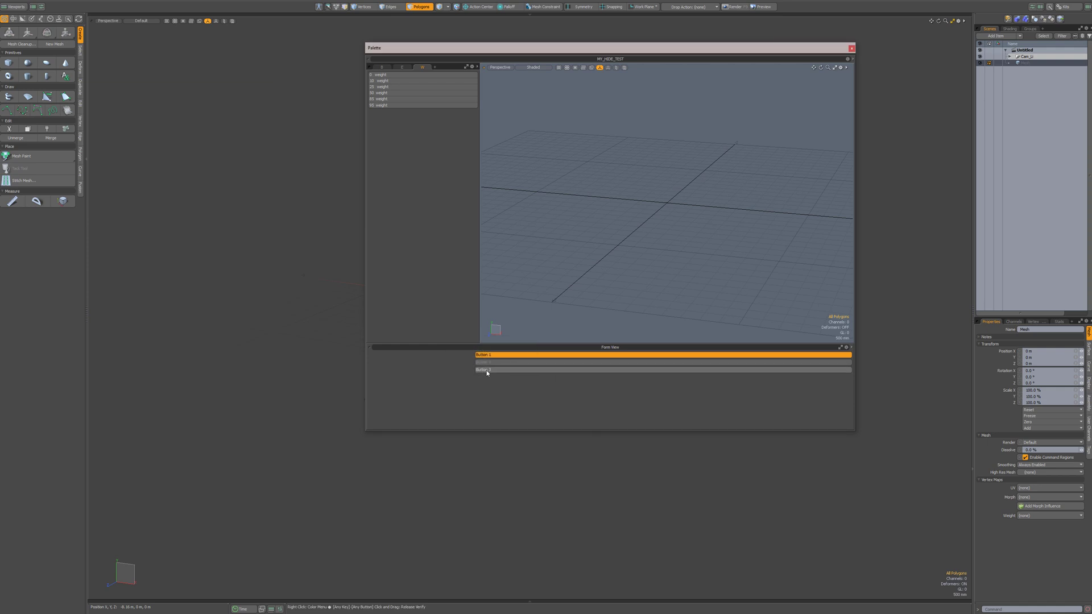
Test switching the tab viewport between the forms of Button 3 and Button 1, and hide and reveal it with each button
click(496, 370)
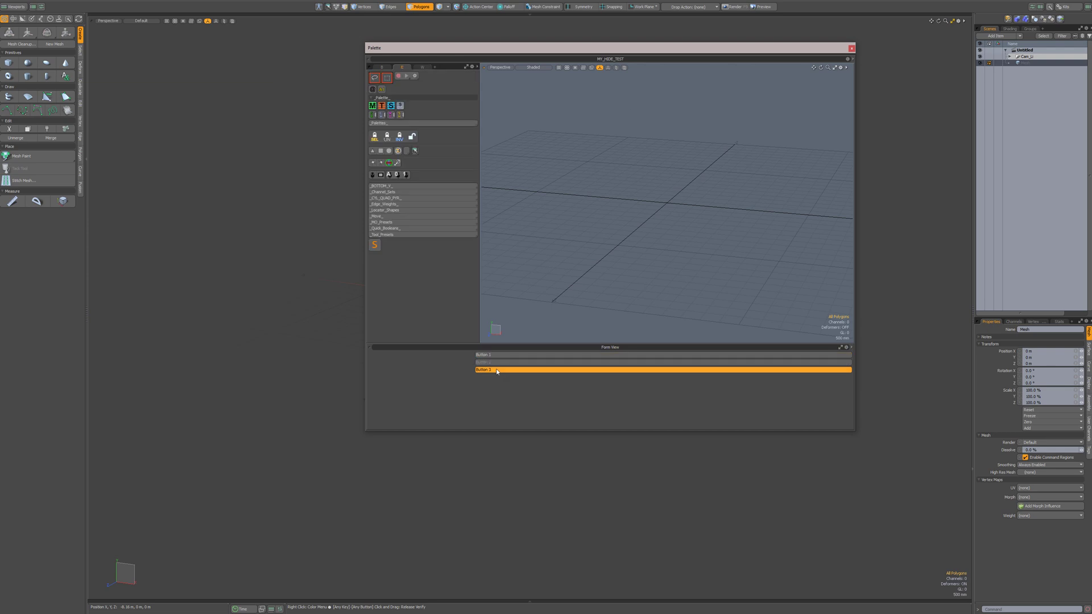
click(500, 355)
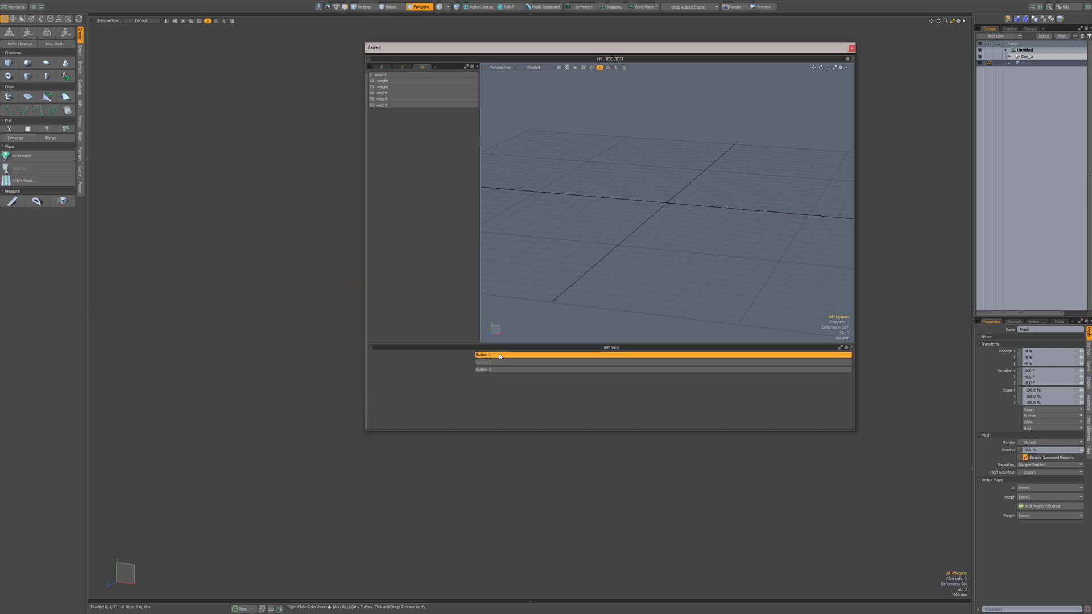
click(496, 369)
click(499, 354)
click(499, 355)
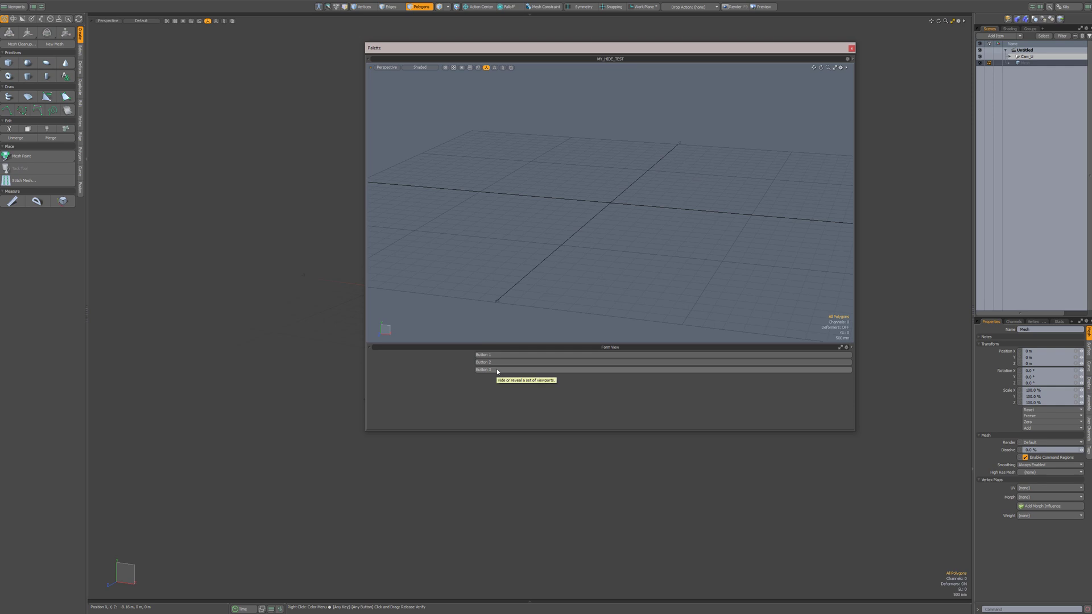
click(497, 370)
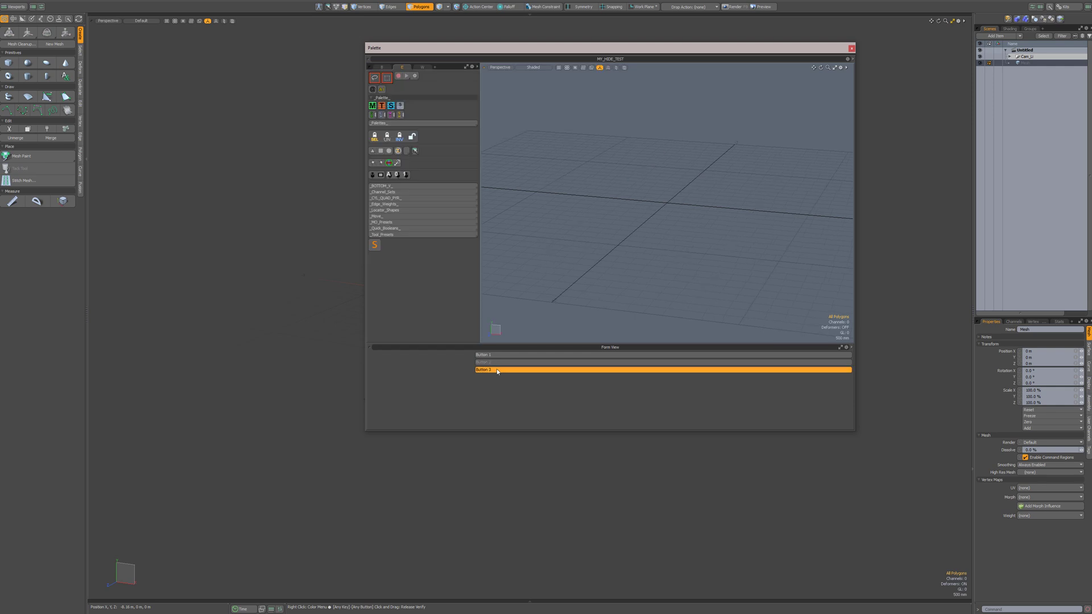
click(496, 370)
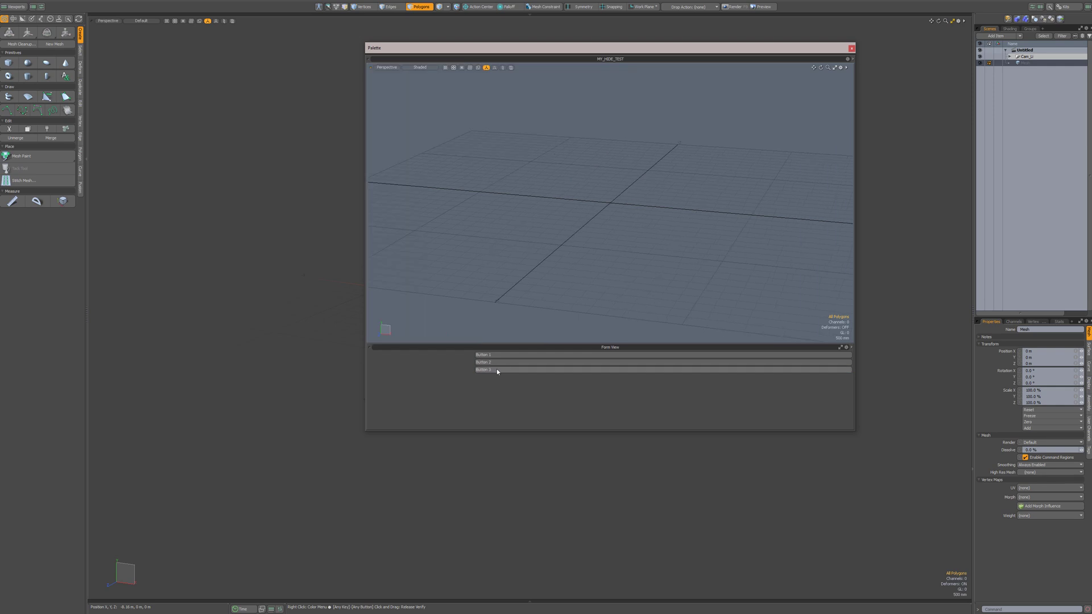
Test Button 3 on the hidden tab viewport, dismiss the alert, and check the tab viewport's forms through their tabs
click(497, 371)
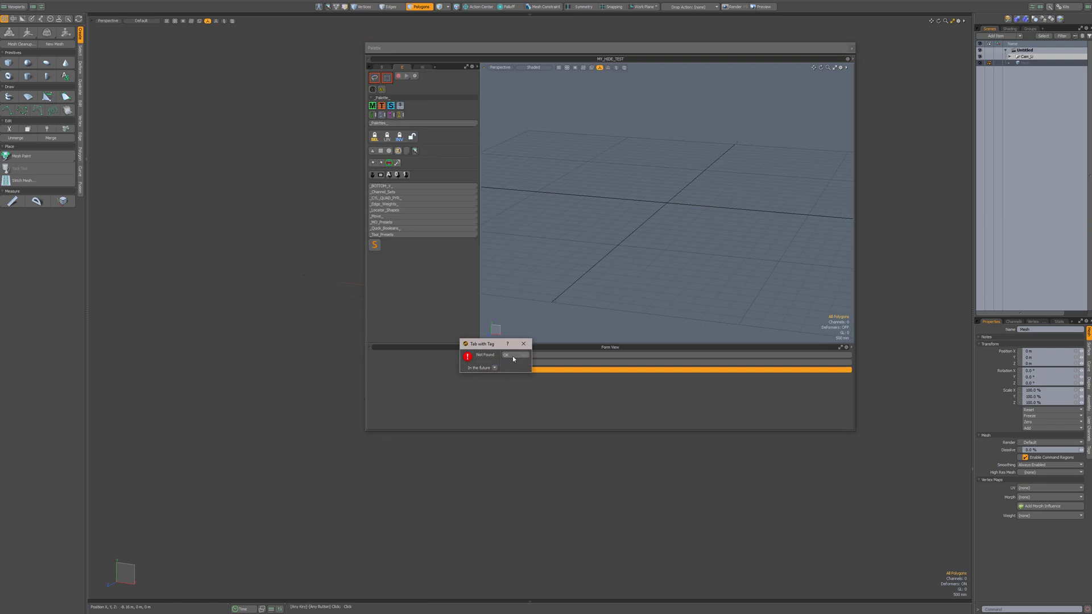
click(512, 356)
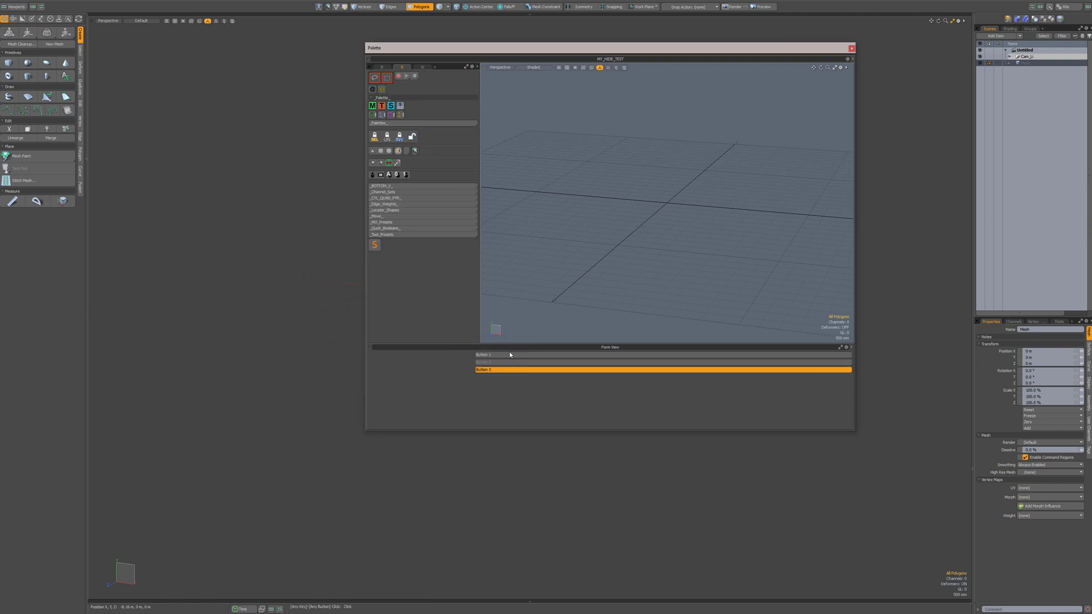
click(424, 72)
click(401, 69)
click(383, 66)
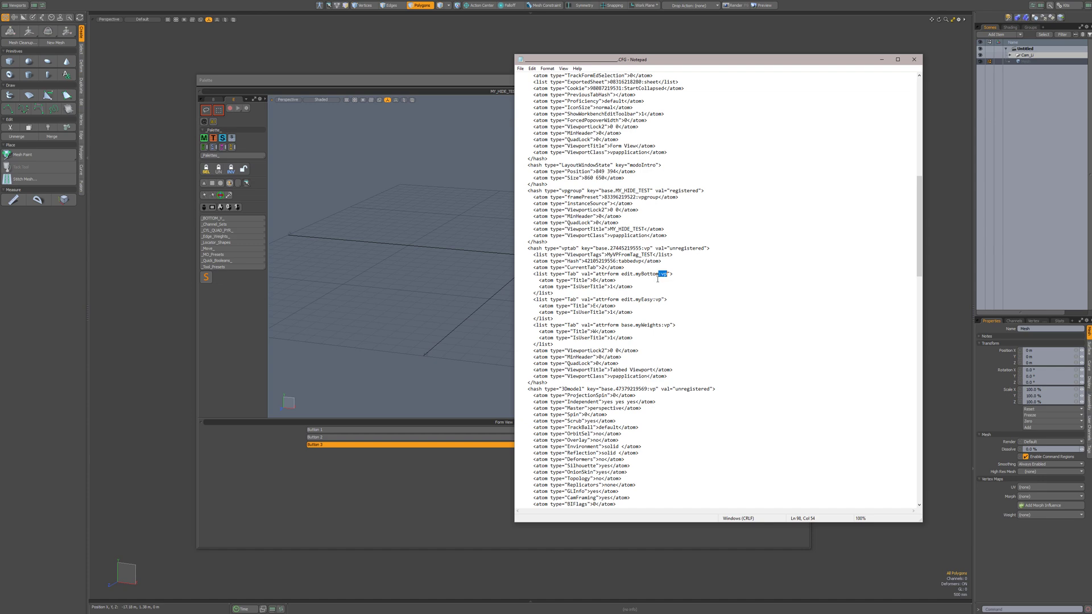
Look up MY_HIDE_TEST among the palette's application viewports, then move the palette up toward the viewport's upper part
click(412, 77)
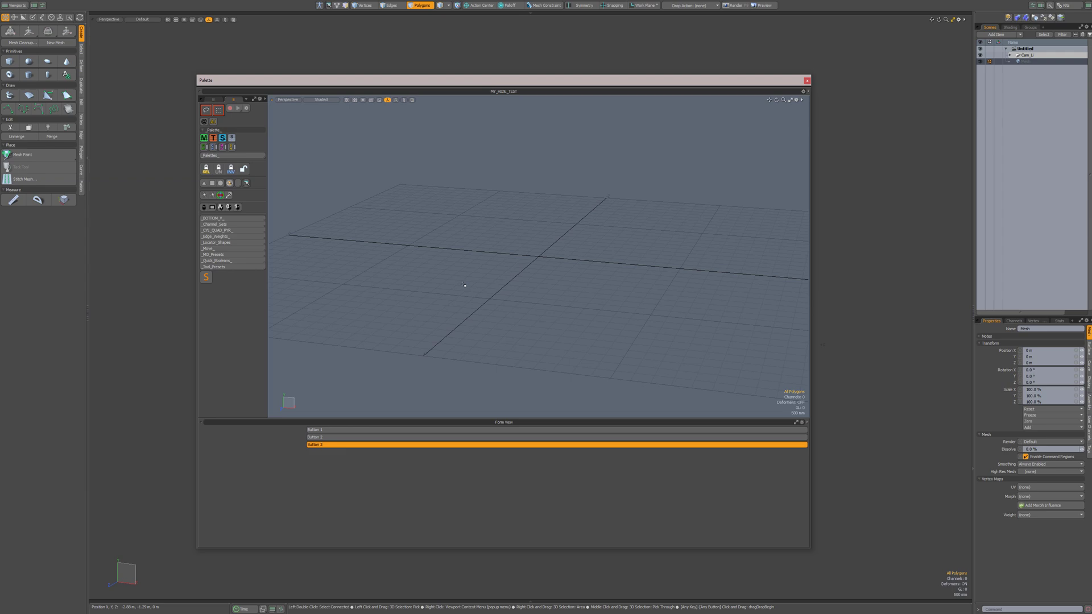
click(808, 92)
mouse_move(798, 360)
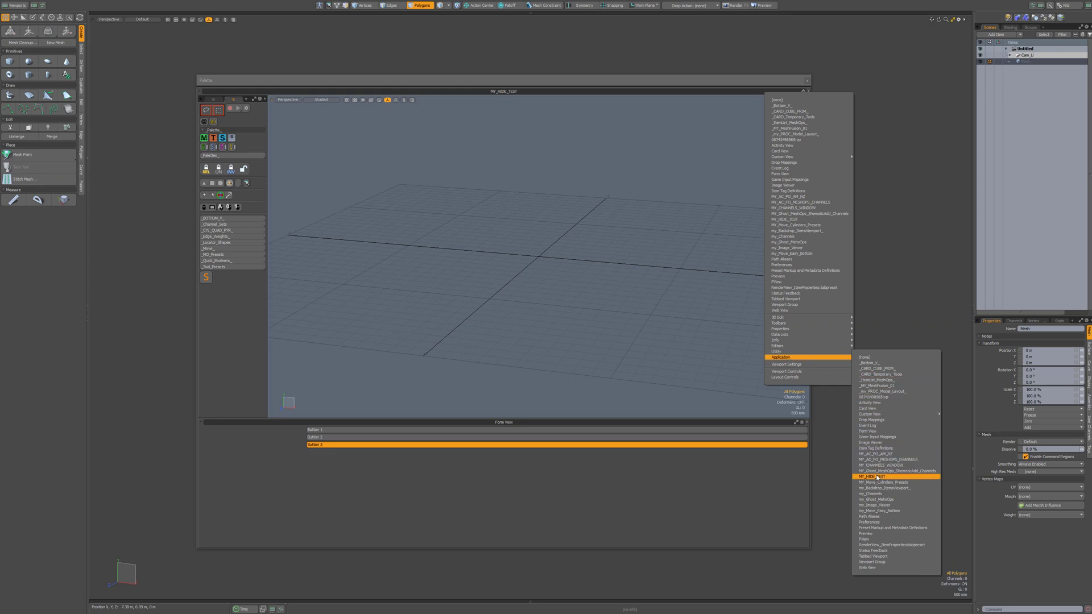
click(617, 84)
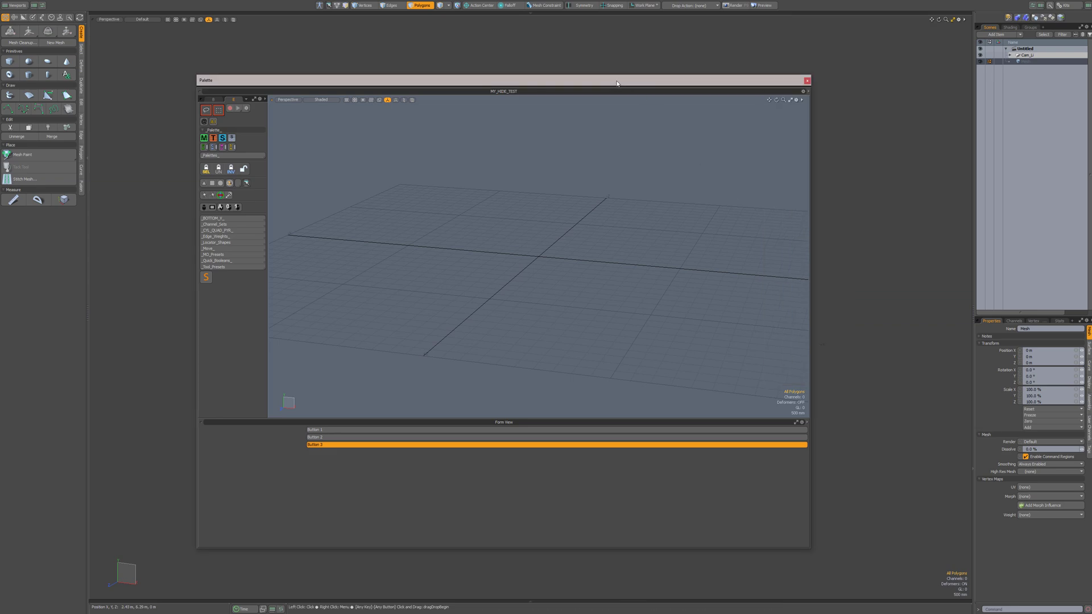
drag(617, 85, 597, 60)
Test switching the forms with Buttons 2, 1 and 3, hide with Button 3, reveal with Button 2, and widen the form column
click(308, 414)
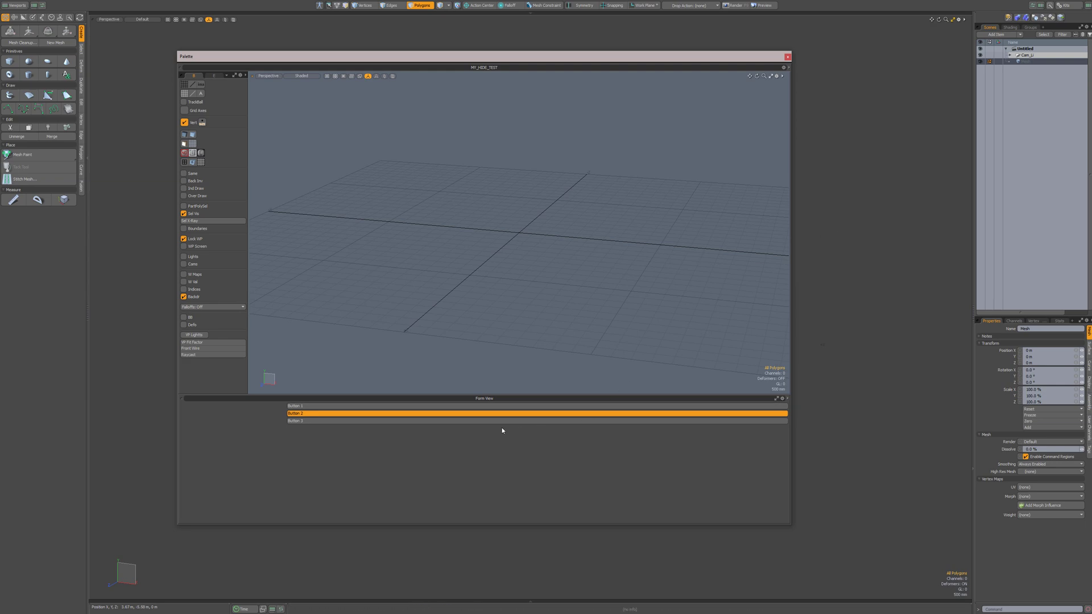
click(416, 407)
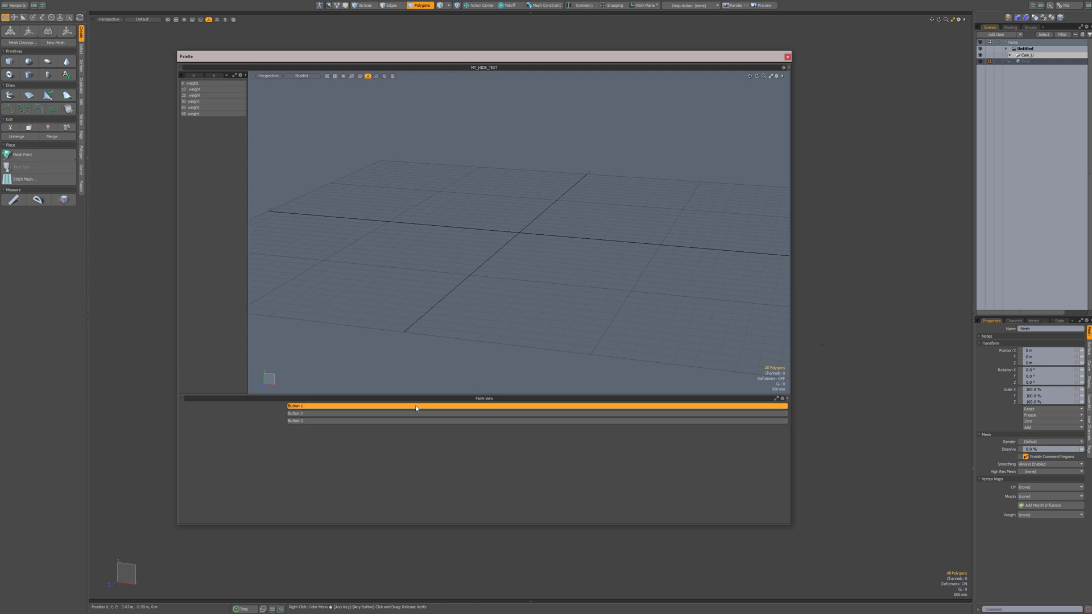
click(411, 413)
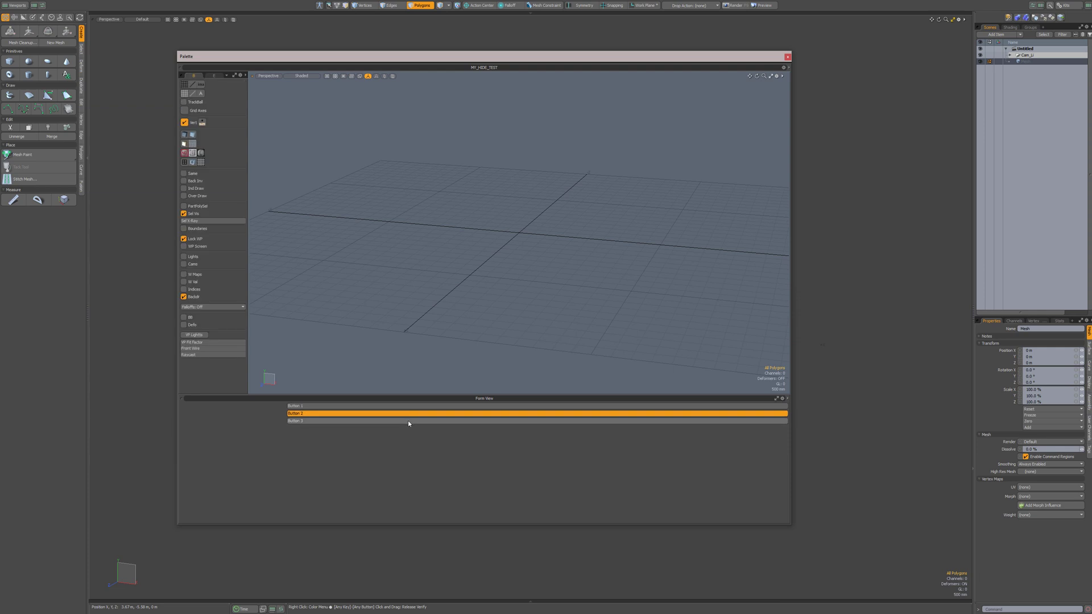
click(409, 421)
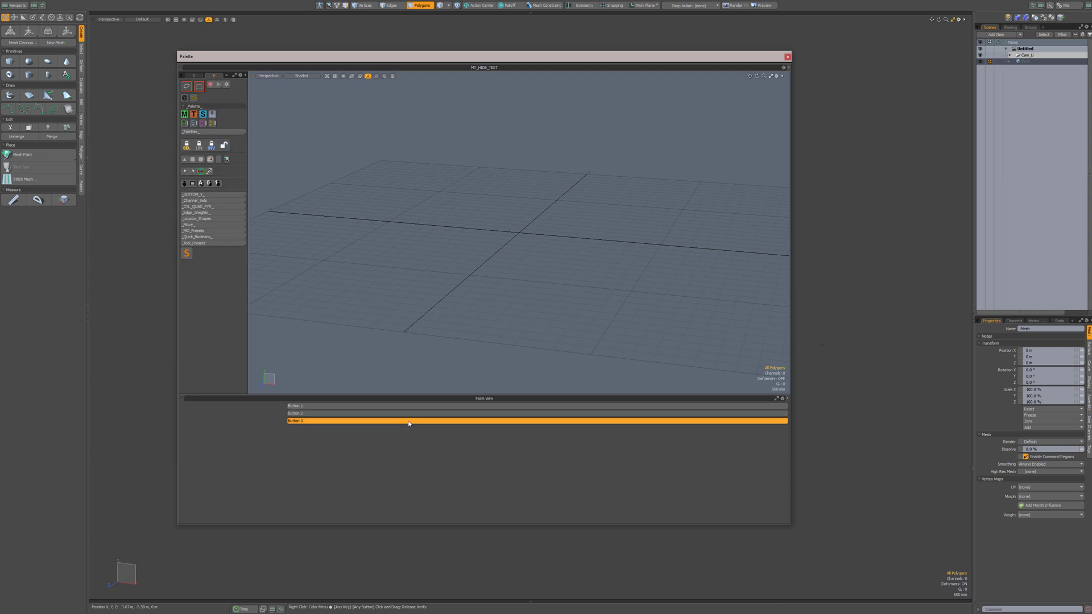
click(408, 421)
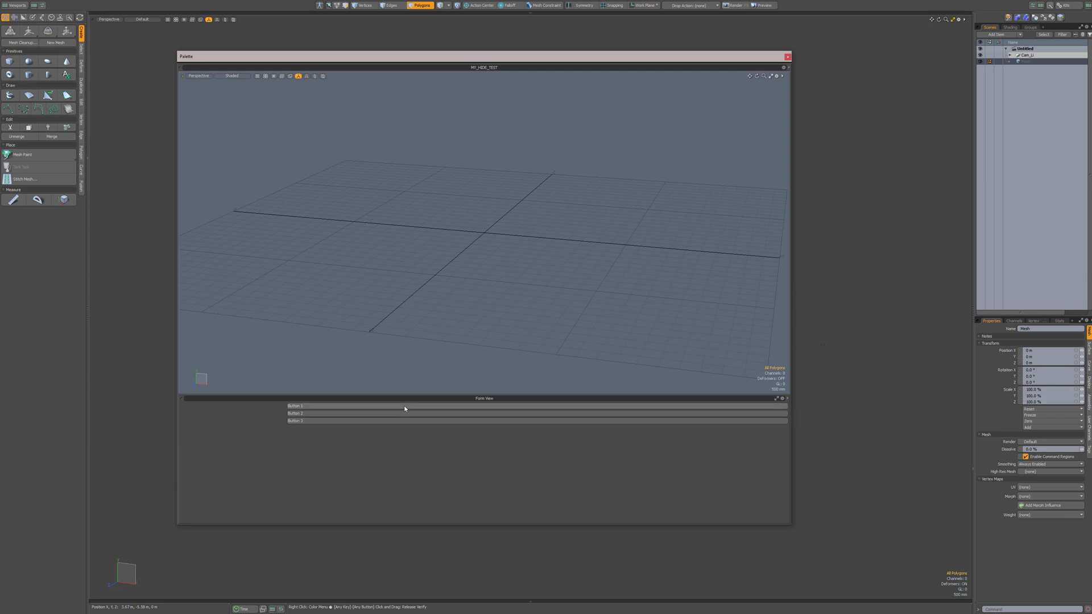
click(403, 414)
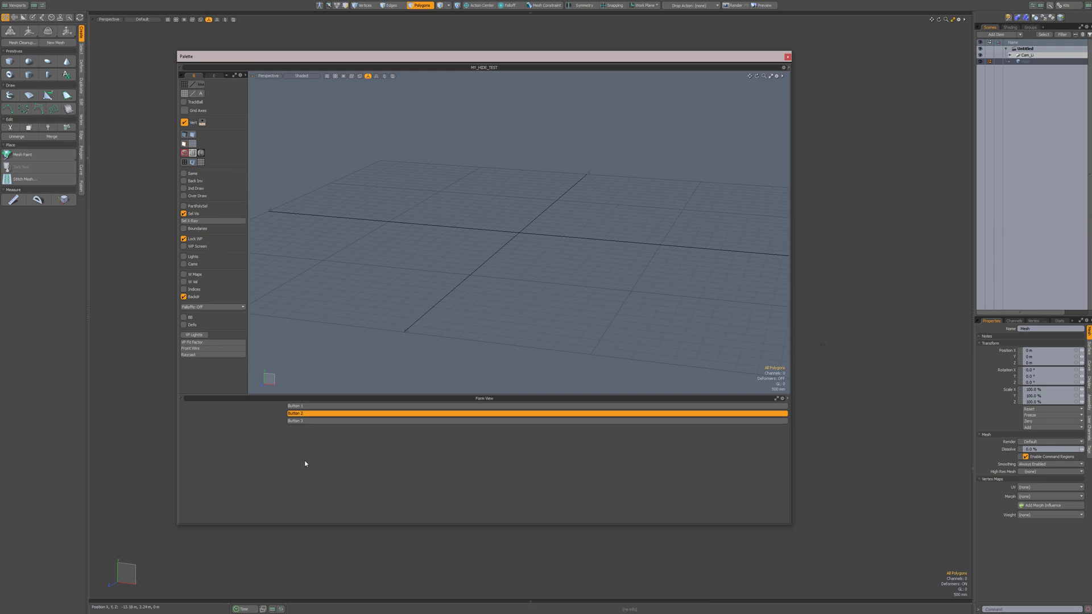
drag(248, 166, 286, 169)
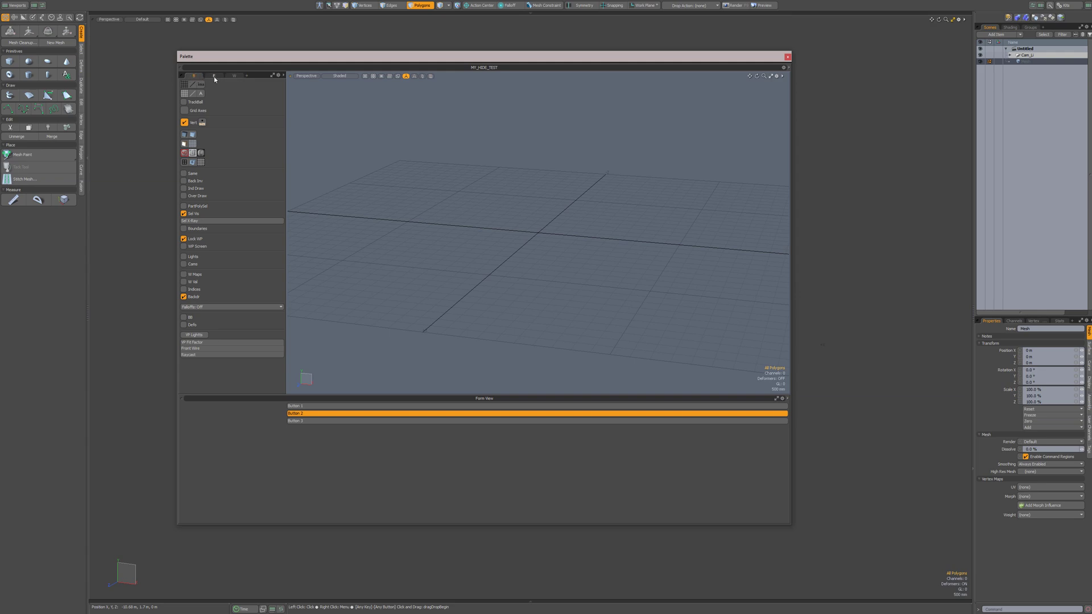
Switch to the CFG file in Notepad and set MinHeader to 1 in the vptab viewport's hash
key(alt+Tab)
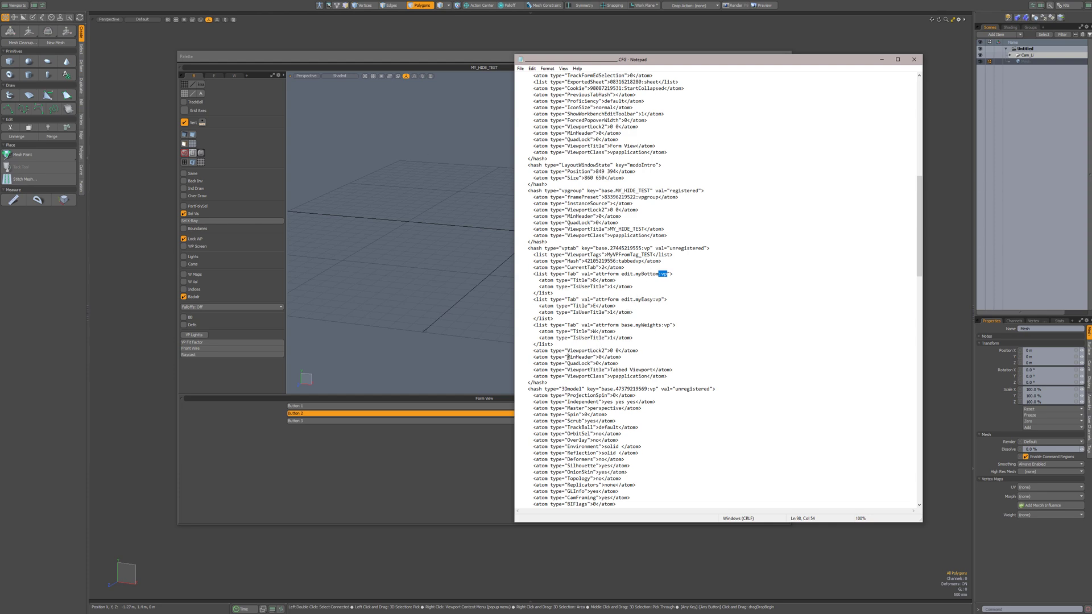
drag(562, 249, 571, 248)
double_click(568, 357)
double_click(599, 357)
text(1)
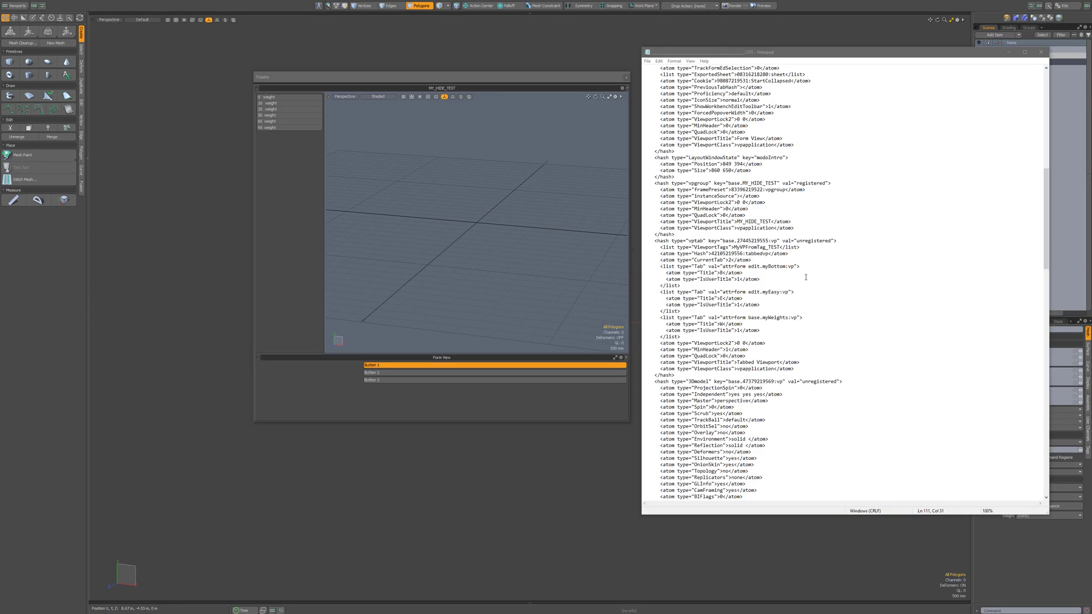
Highlight the vptab viewport's MinHeader value and its full line, then minimize Notepad to return to the palette
double_click(727, 350)
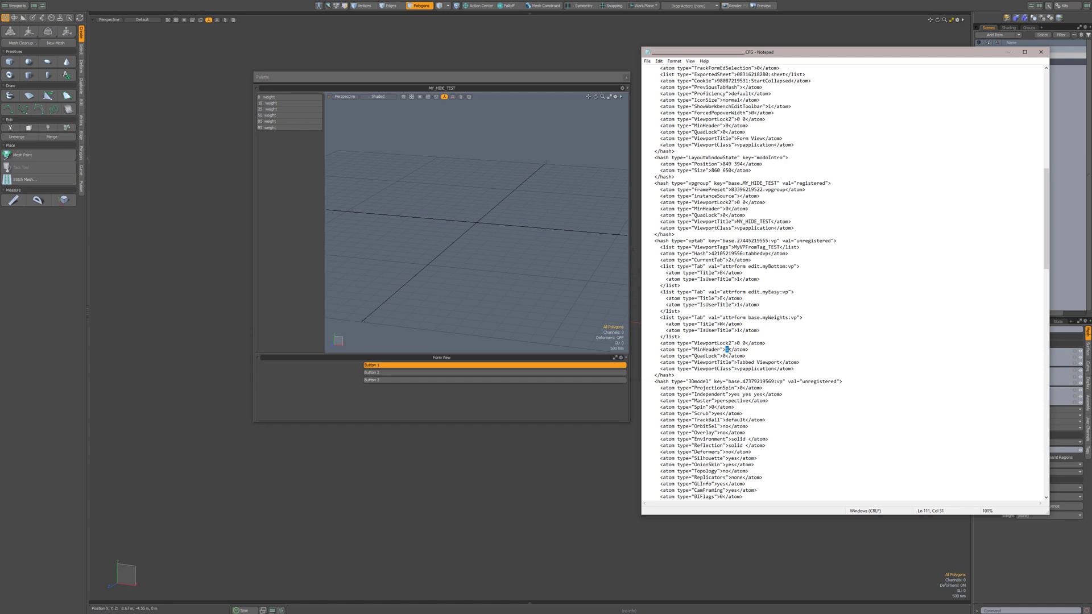
drag(727, 350, 745, 350)
drag(649, 349, 757, 352)
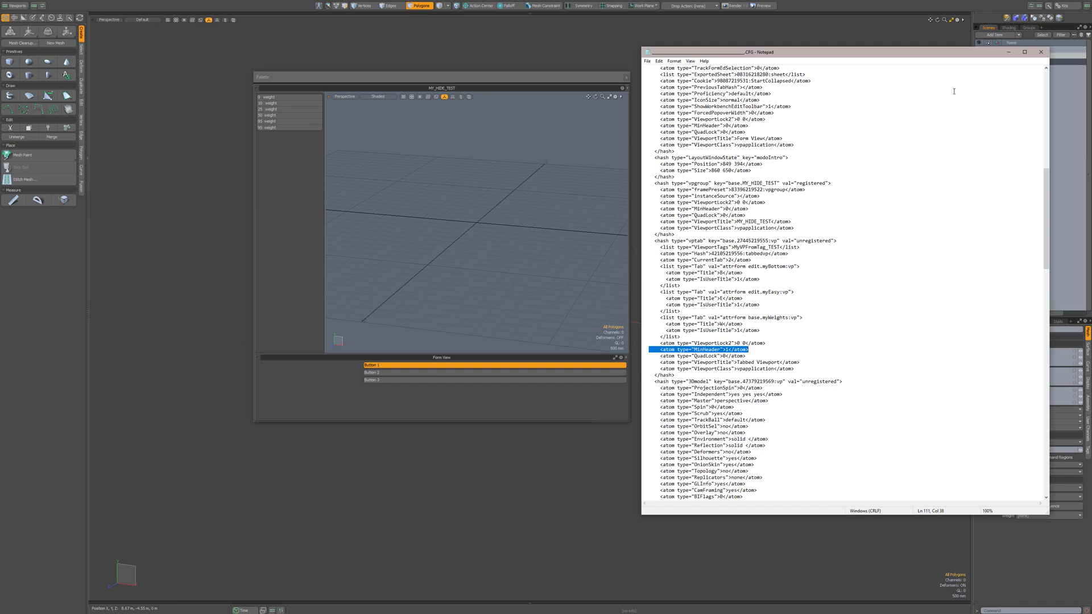
click(1009, 52)
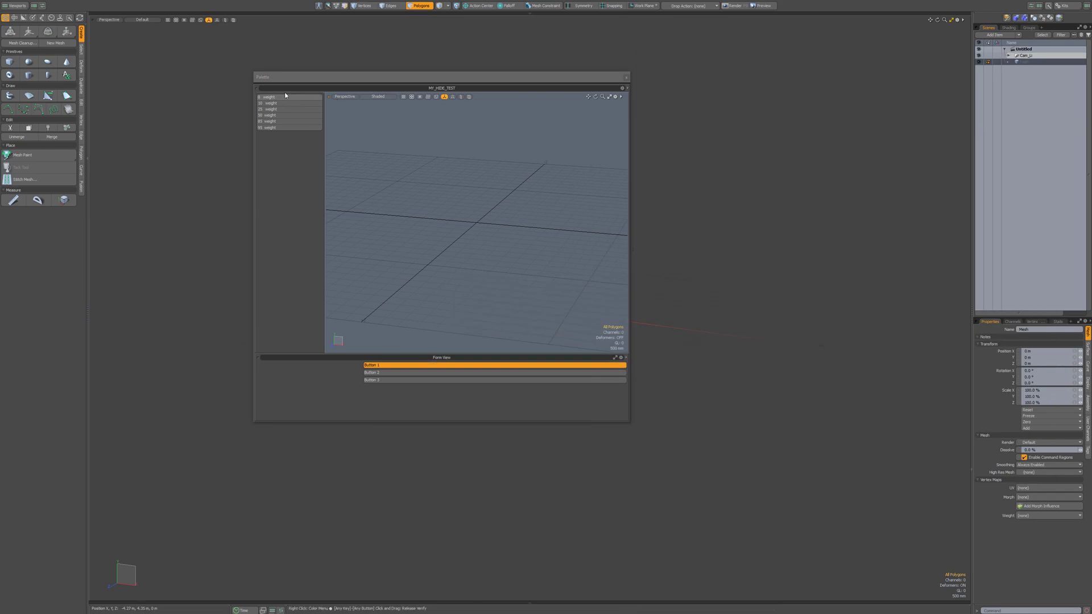
Test switching the headerless tab viewport between the forms of Buttons 1, 2 and 3, and hide it with Button 3
click(385, 373)
click(387, 379)
click(388, 366)
click(392, 373)
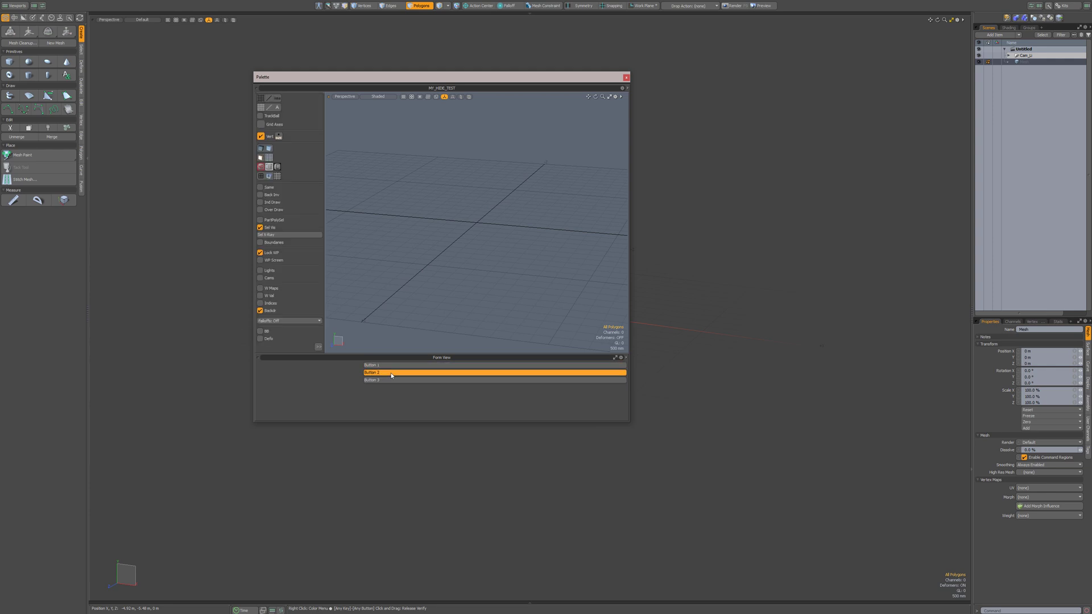
click(388, 381)
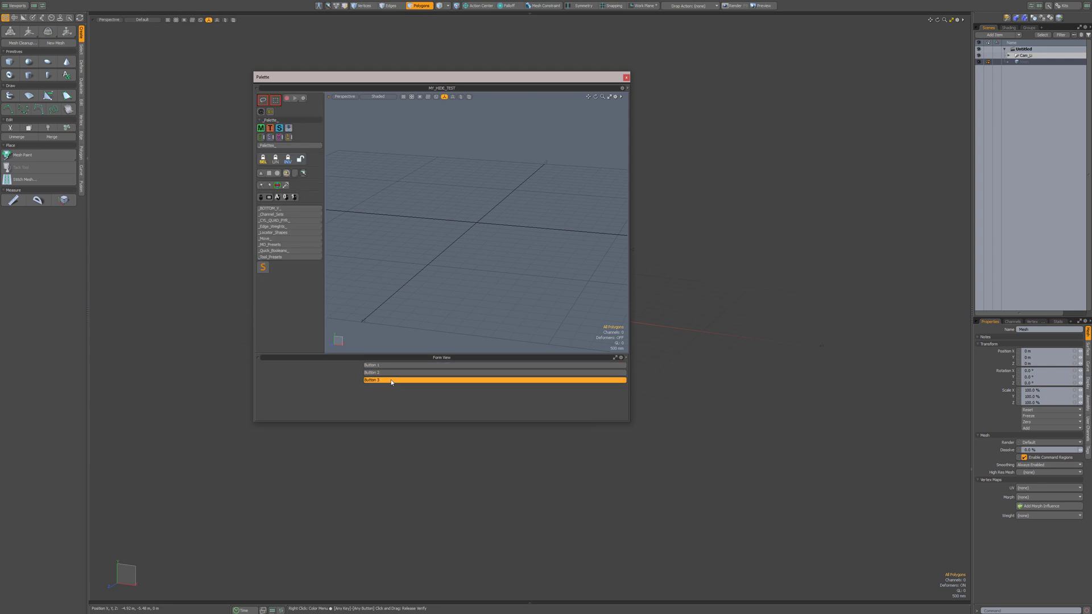
click(392, 381)
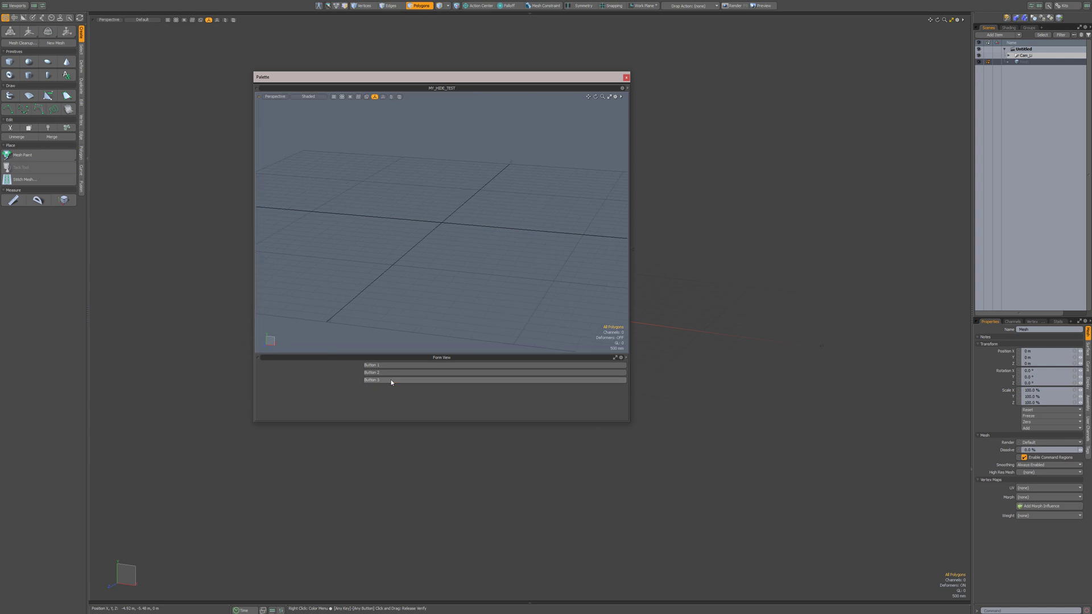
Reveal and hide the tab viewport with Button 1, Button 2 and Button 3 in turn, ending on Button 1's weights form
click(392, 366)
click(393, 367)
click(396, 374)
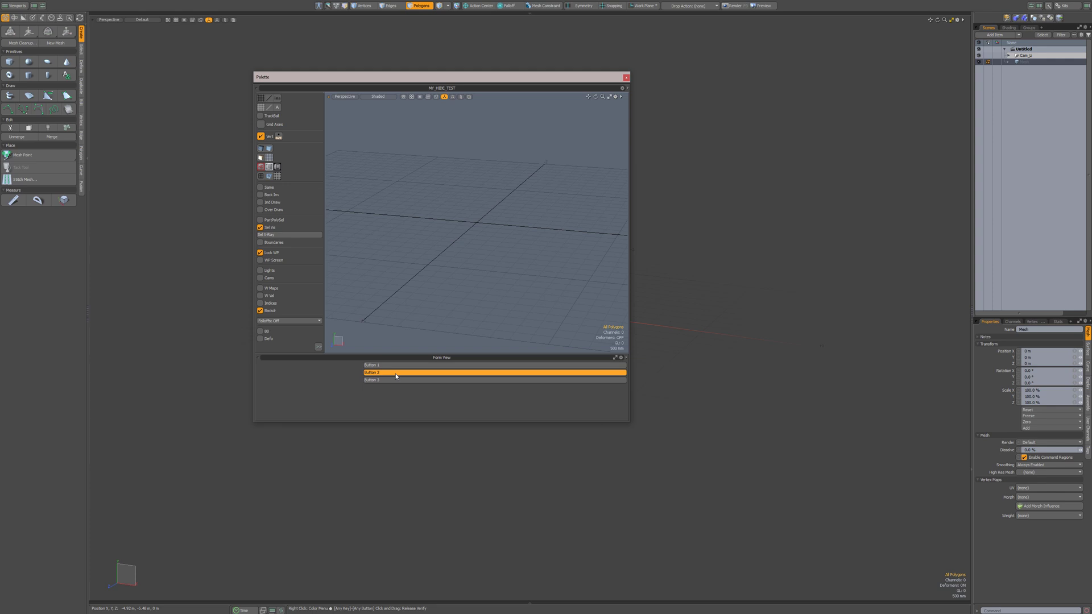
click(396, 374)
click(397, 380)
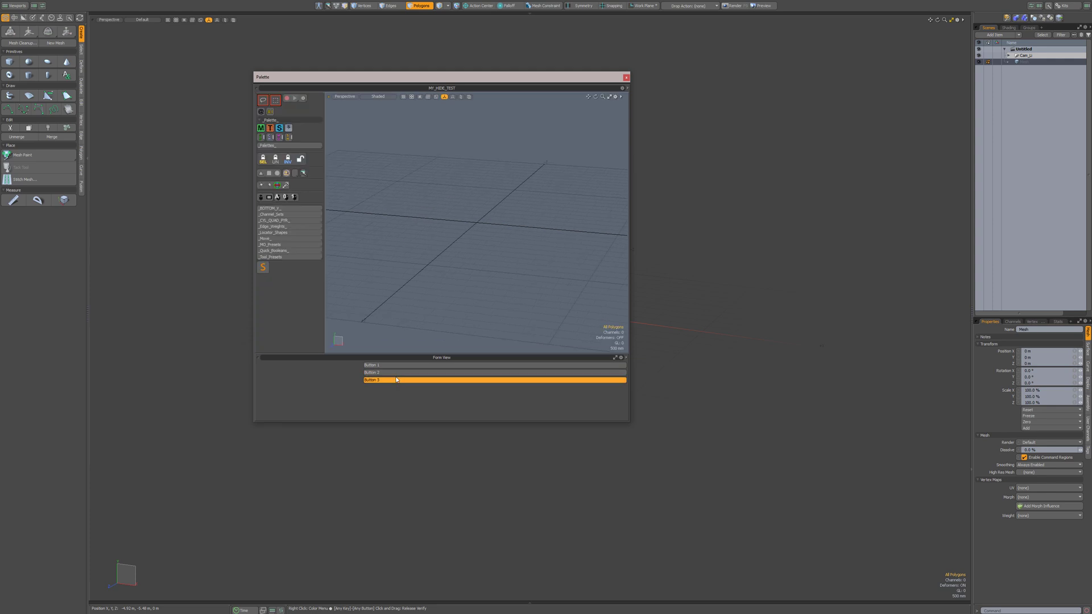
click(397, 379)
click(395, 367)
click(396, 367)
click(396, 367)
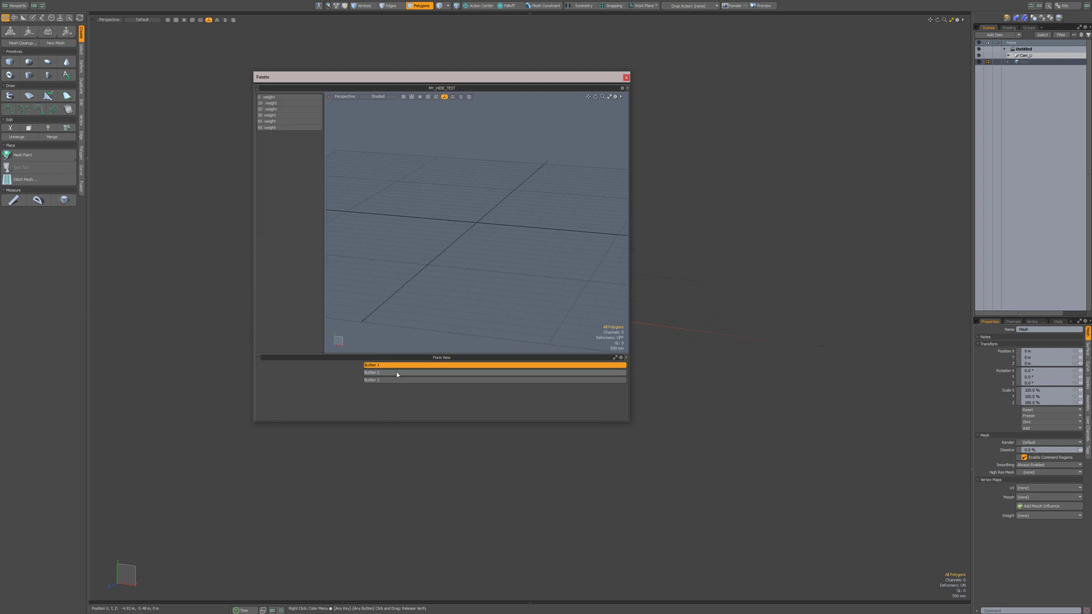
Switch the tab viewport between the forms of Button 2 and Button 3, then hide it with Button 2
click(395, 373)
click(396, 379)
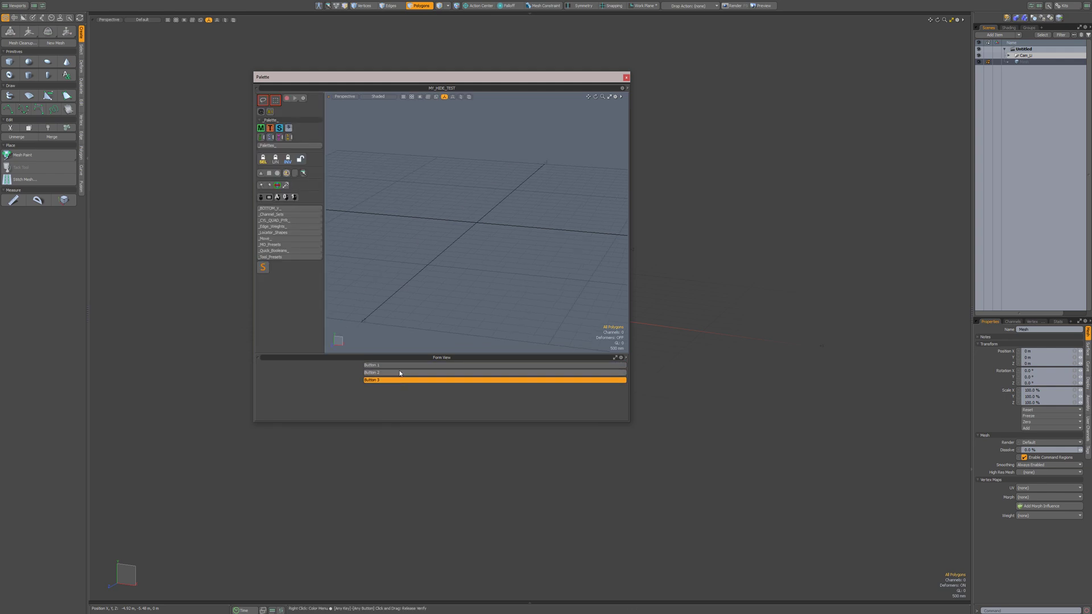
click(400, 373)
click(400, 373)
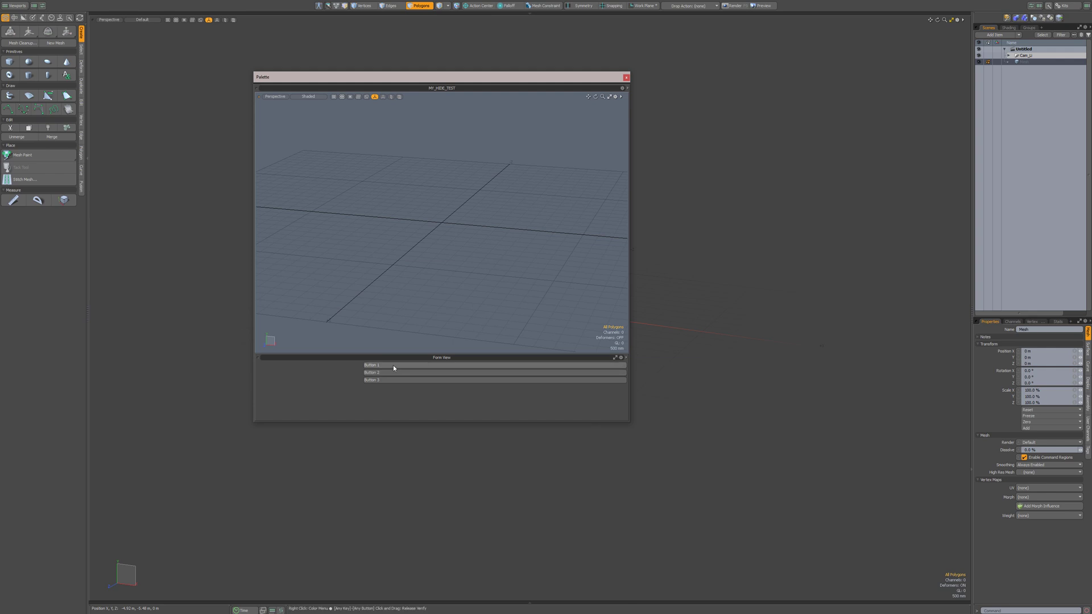
Reveal the weights form with Button 1, widen its column, and orbit the palette's 3D view
click(393, 365)
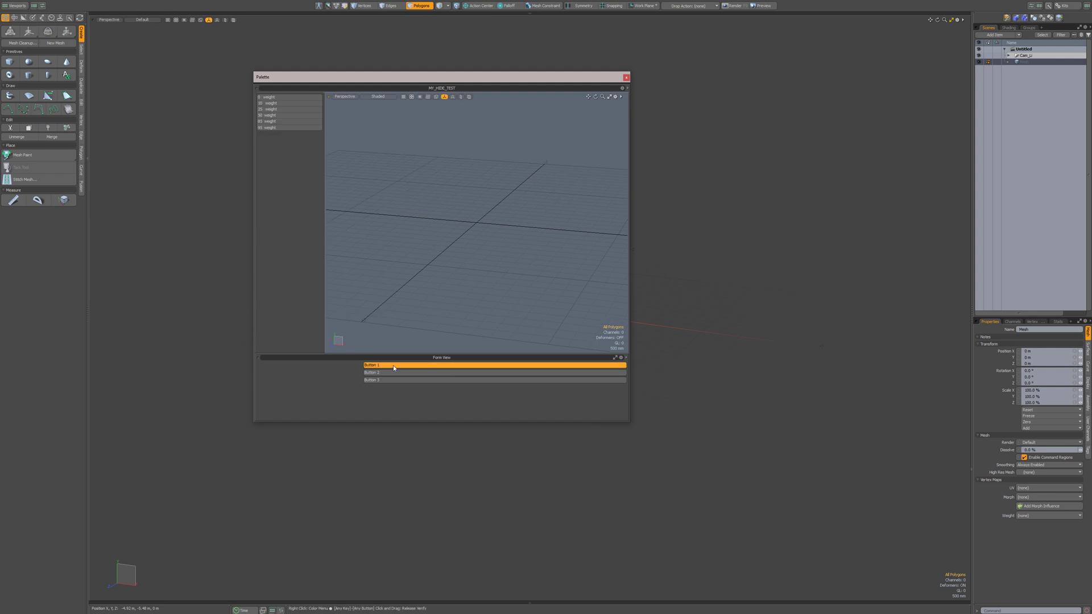
drag(325, 285, 379, 277)
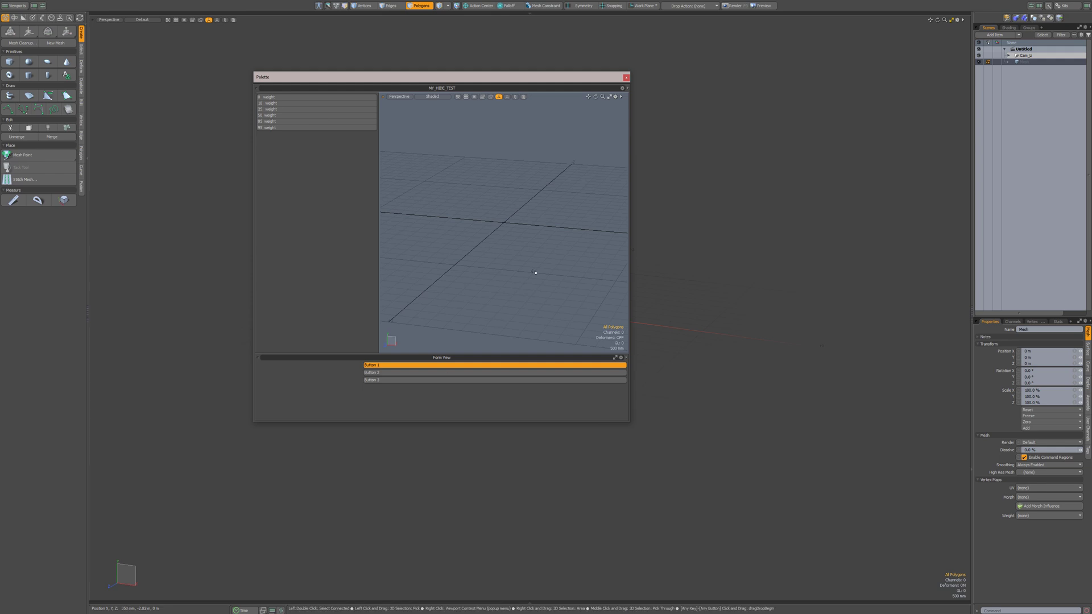
alt+drag(515, 256, 530, 228)
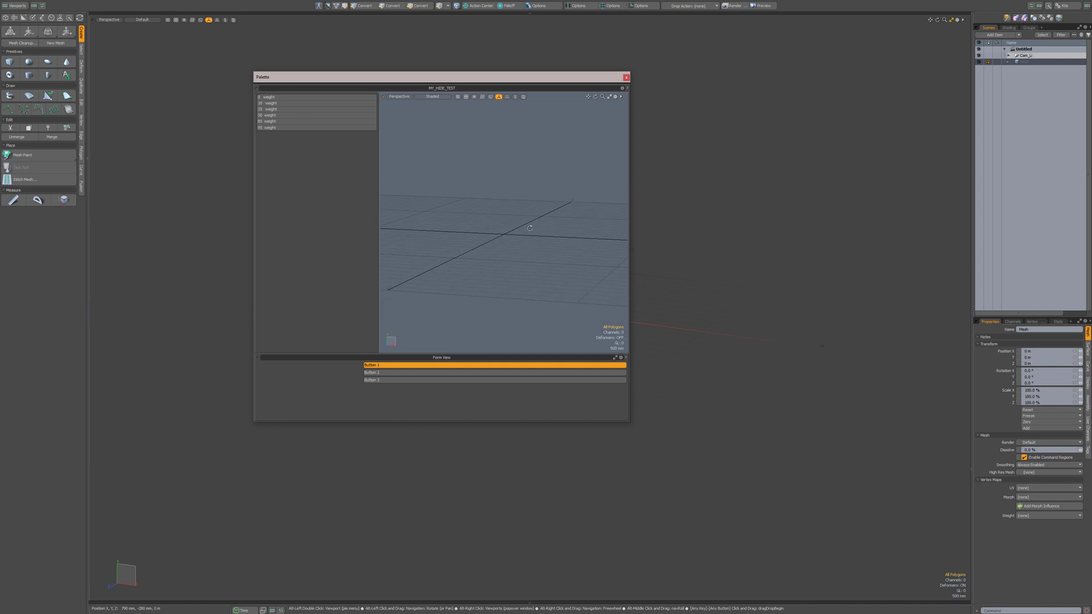
alt+drag(529, 228, 526, 233)
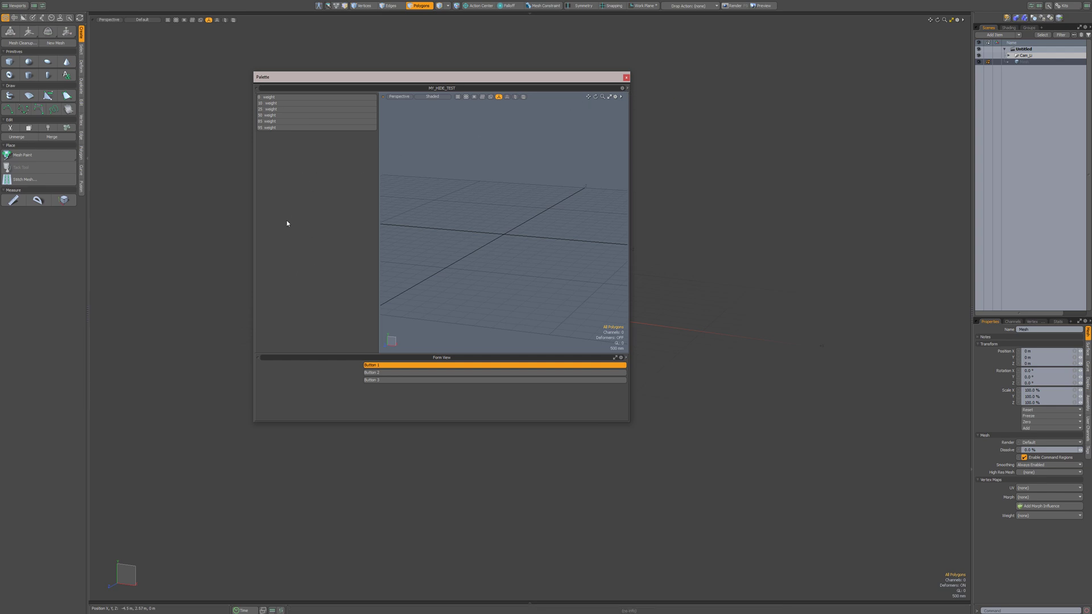
In Notepad's CFG file, examine the vptab hash type, the edit and base prefixes of its tab entries, and the form viewport hashes
key(alt+Tab)
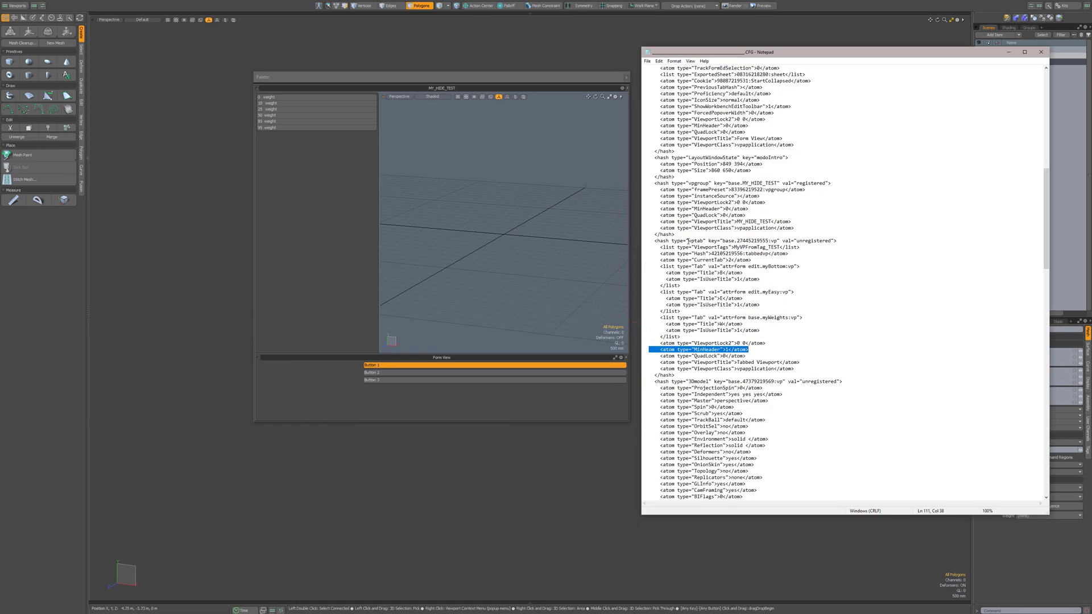
drag(688, 240, 702, 240)
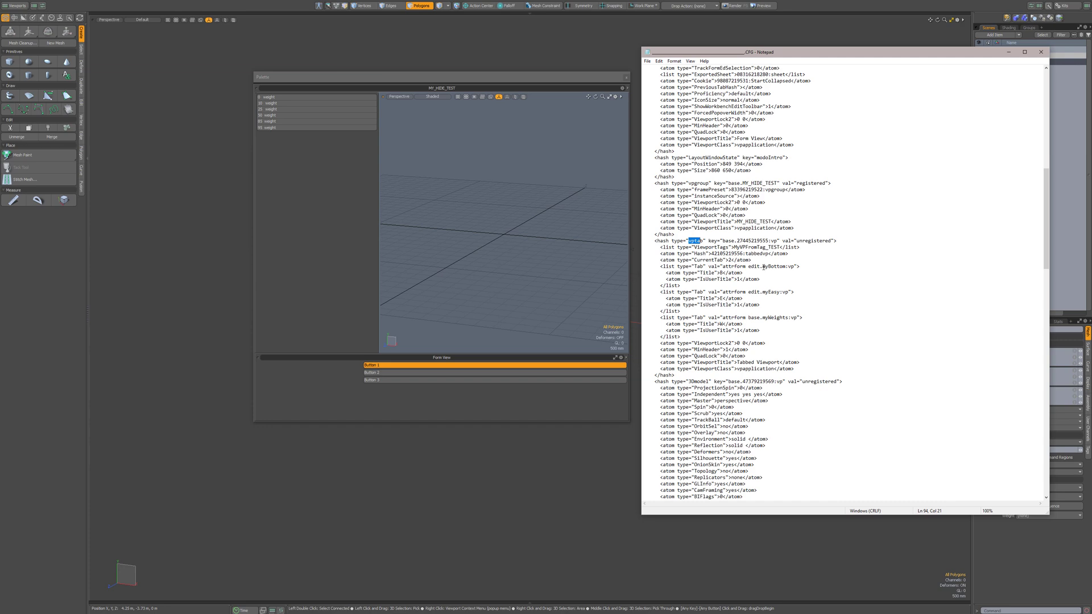
drag(763, 267, 785, 267)
drag(748, 267, 763, 266)
drag(749, 318, 761, 317)
scroll(804, 260, up, 20)
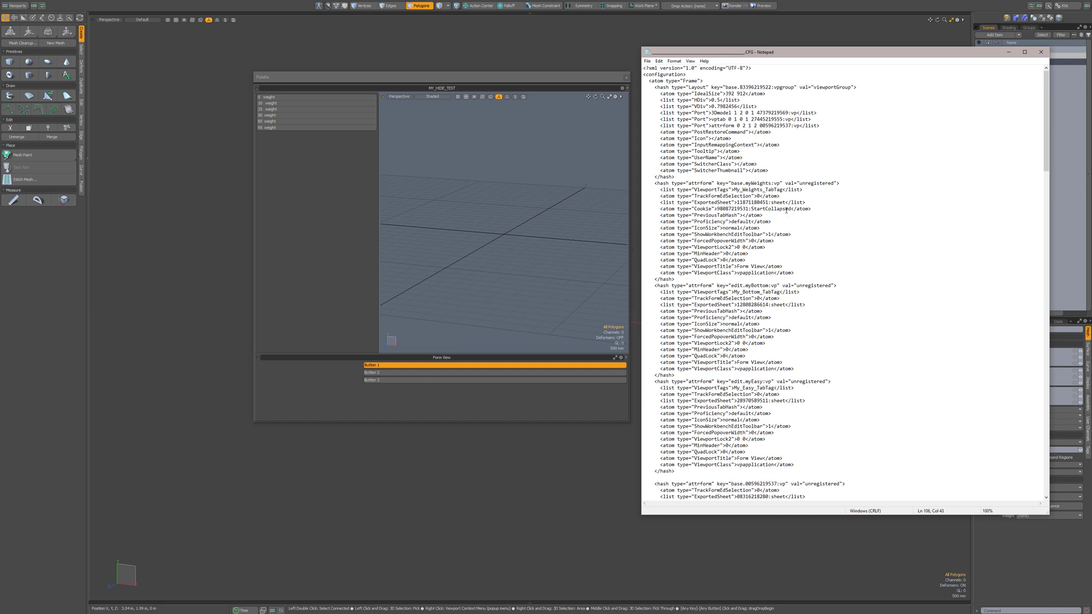
scroll(808, 317, down, 11)
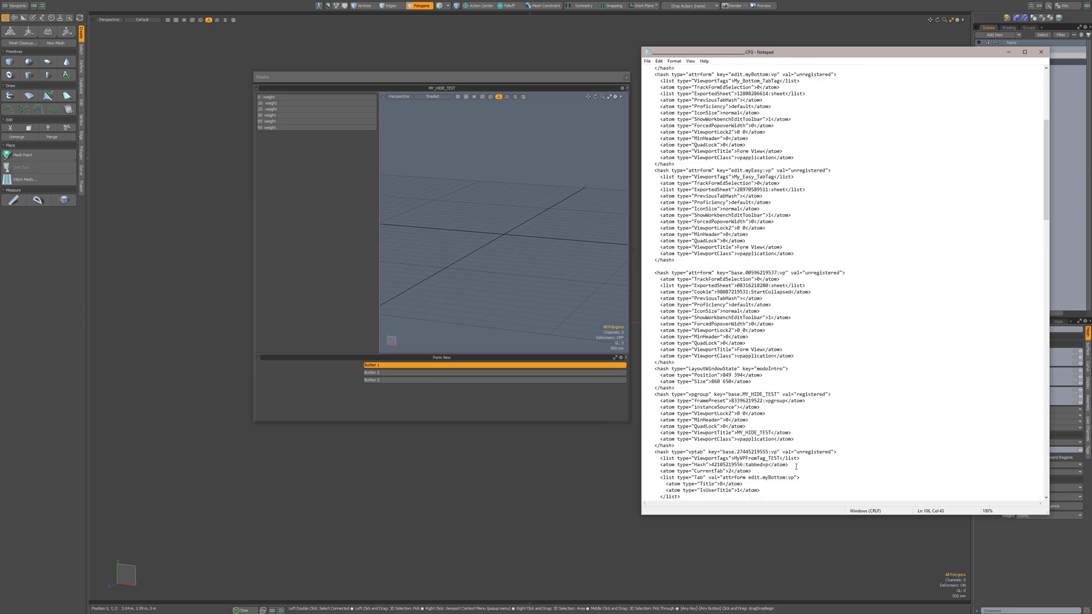
scroll(796, 467, down, 6)
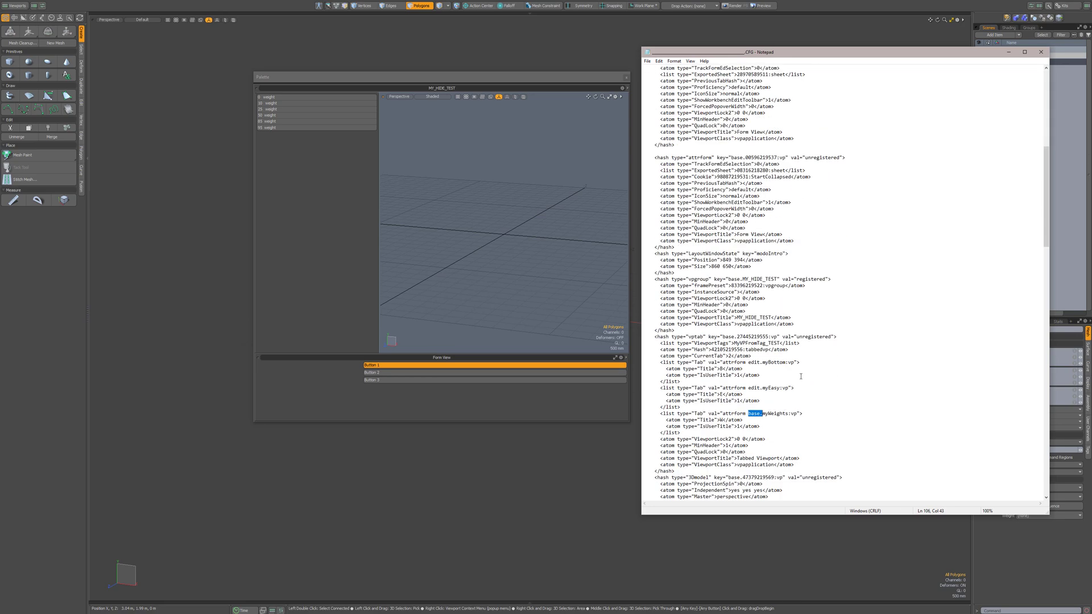
Examine the keys and ExportedSheet entries of the myWeights, myBottom and myEasy form hashes in the CFG file
scroll(801, 380, up, 17)
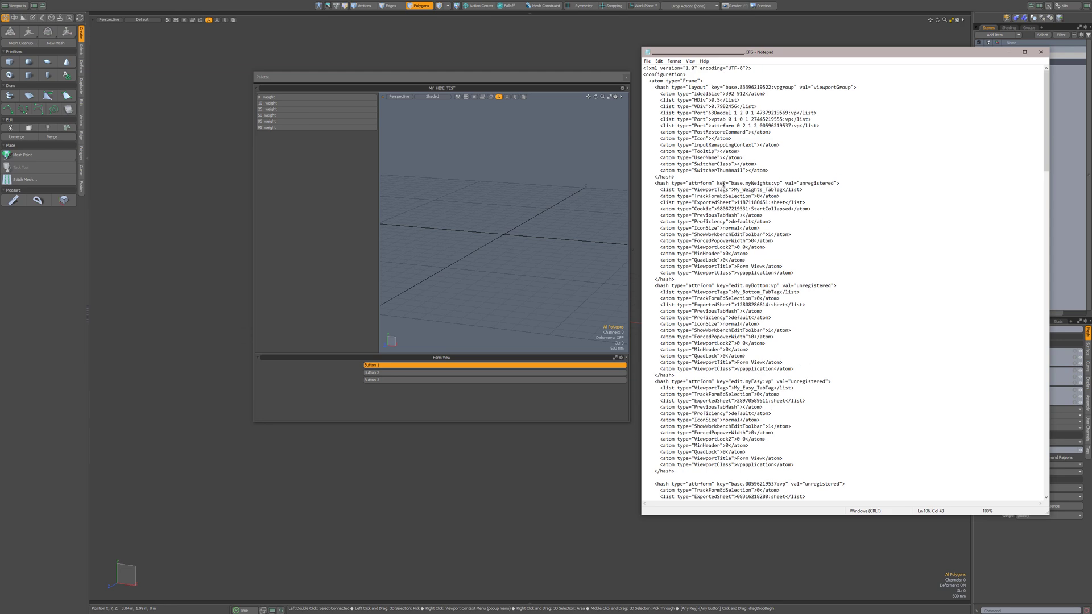
drag(732, 183, 769, 183)
drag(731, 285, 770, 286)
drag(737, 381, 762, 381)
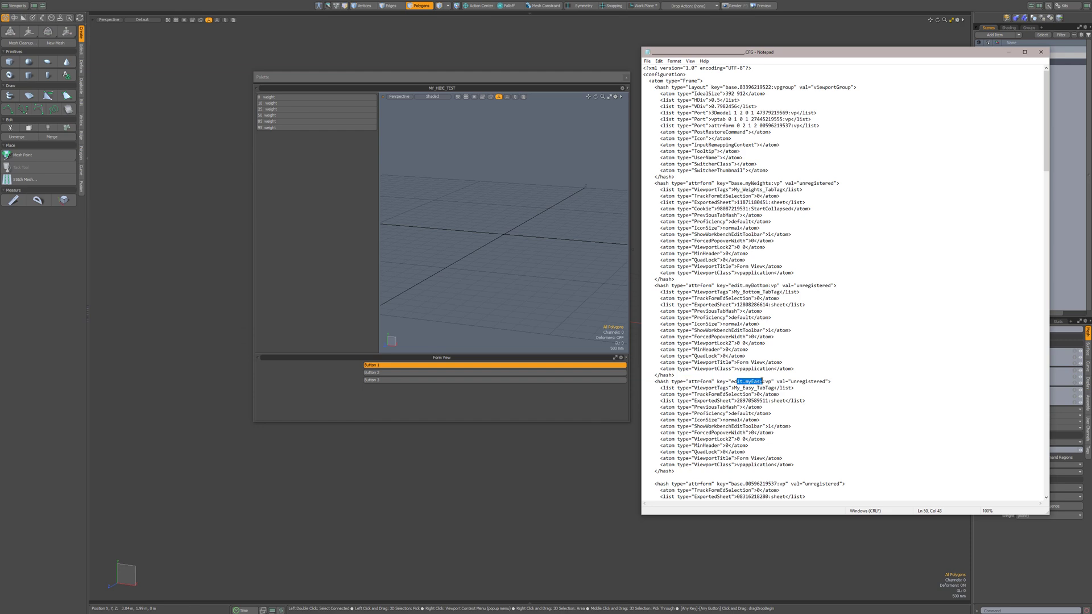
click(734, 215)
drag(737, 202, 766, 203)
drag(739, 305, 772, 304)
drag(736, 401, 769, 401)
scroll(764, 238, down, 20)
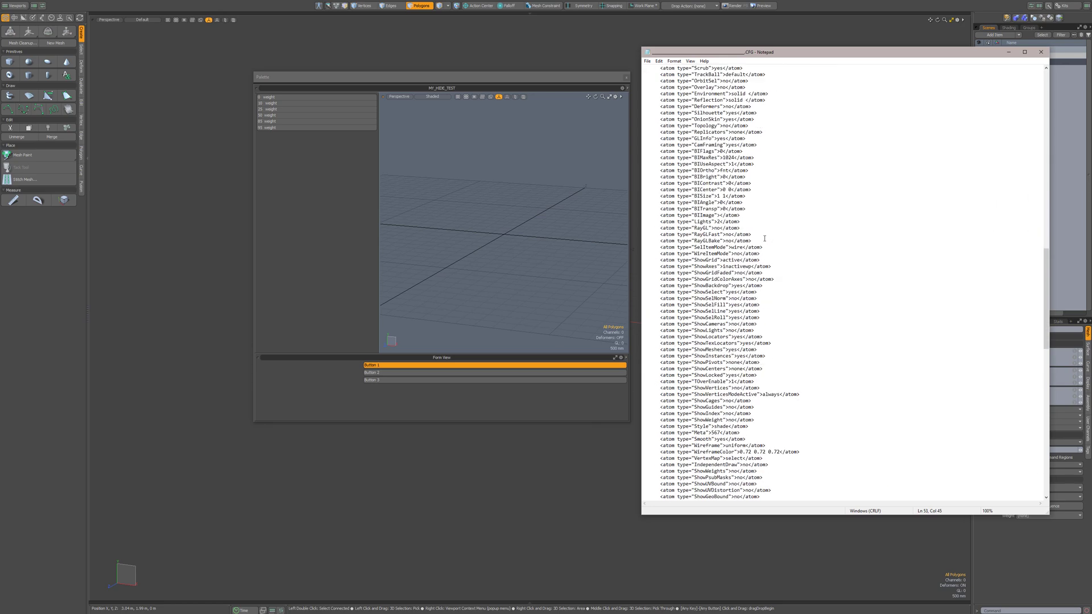
scroll(765, 239, up, 20)
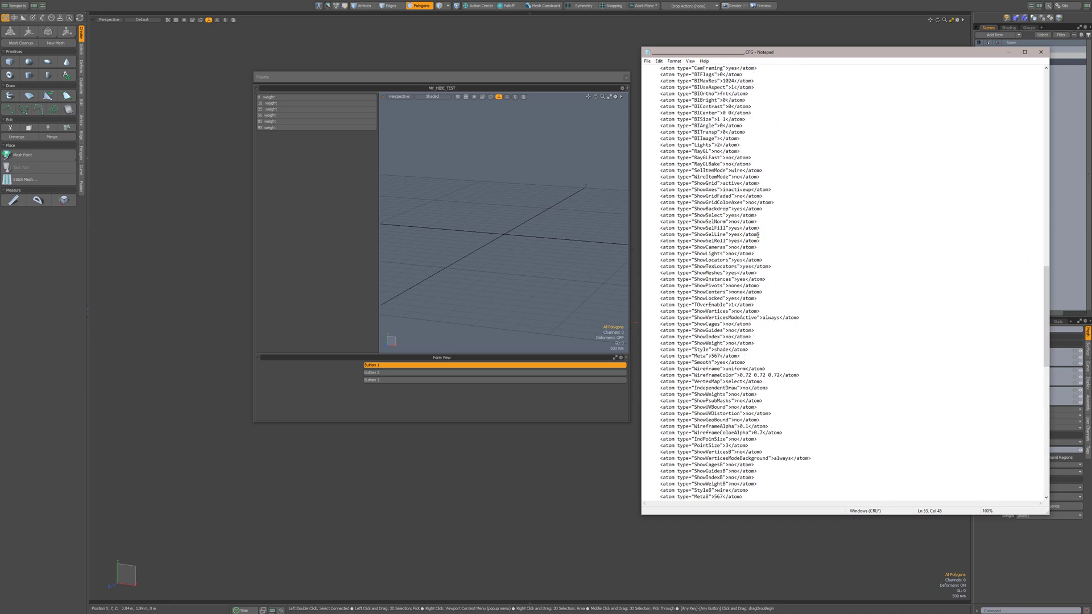
scroll(758, 235, up, 20)
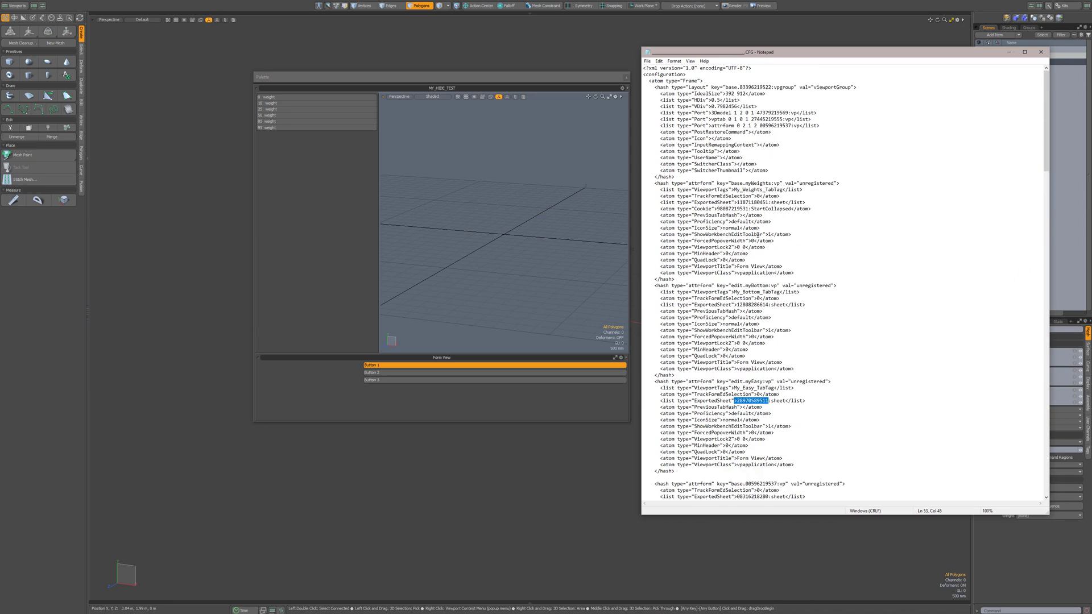
Review the ViewportTags entries of the vptab hash and of the myWeights, myBottom and myEasy form hashes
scroll(757, 235, down, 15)
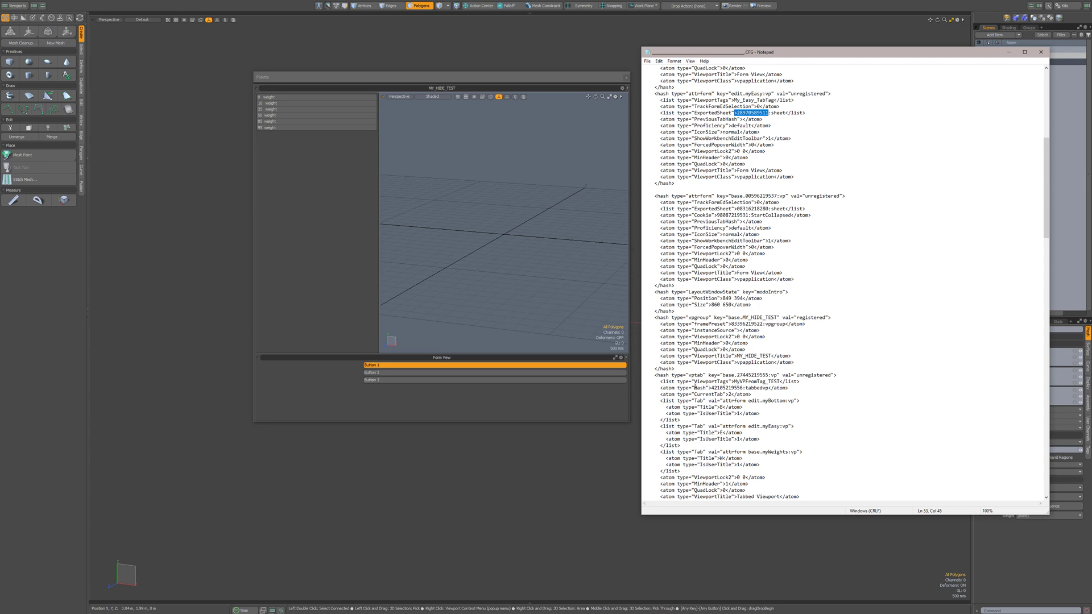
drag(694, 382, 784, 382)
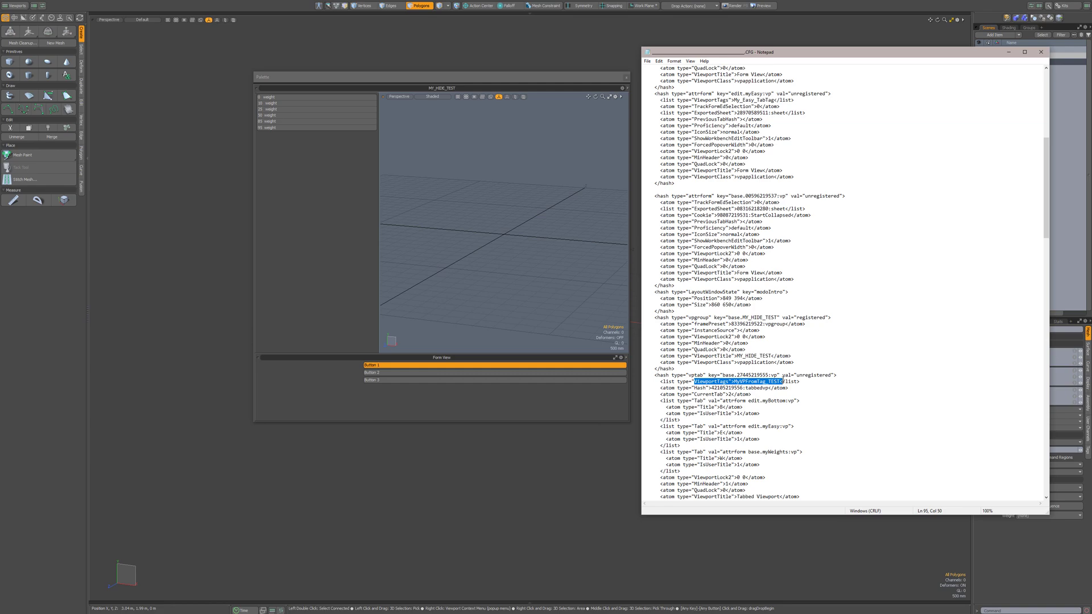
scroll(856, 219, up, 15)
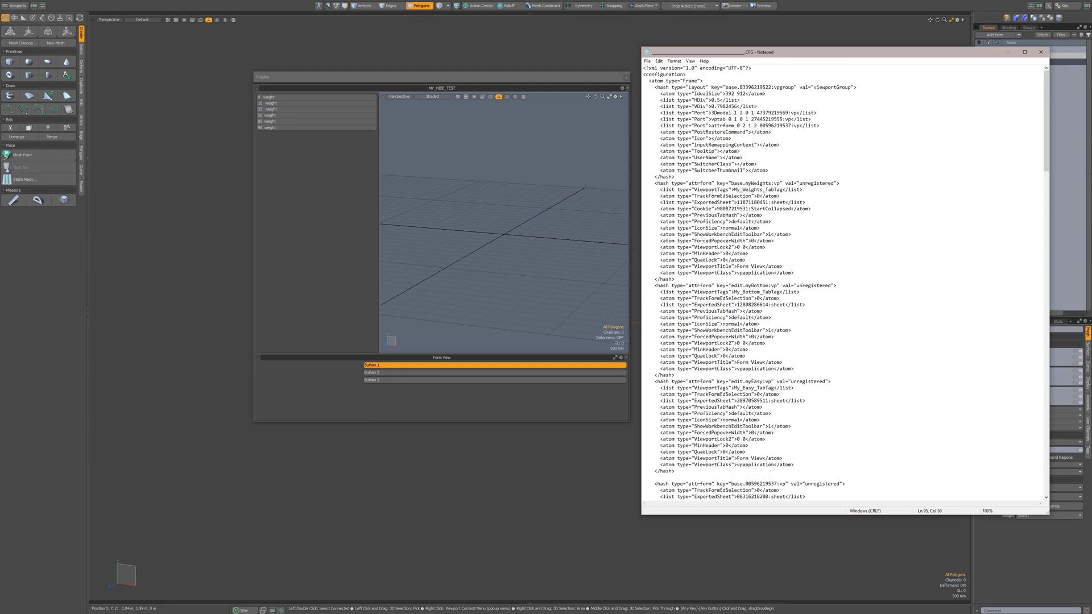
drag(662, 190, 789, 190)
drag(660, 291, 802, 295)
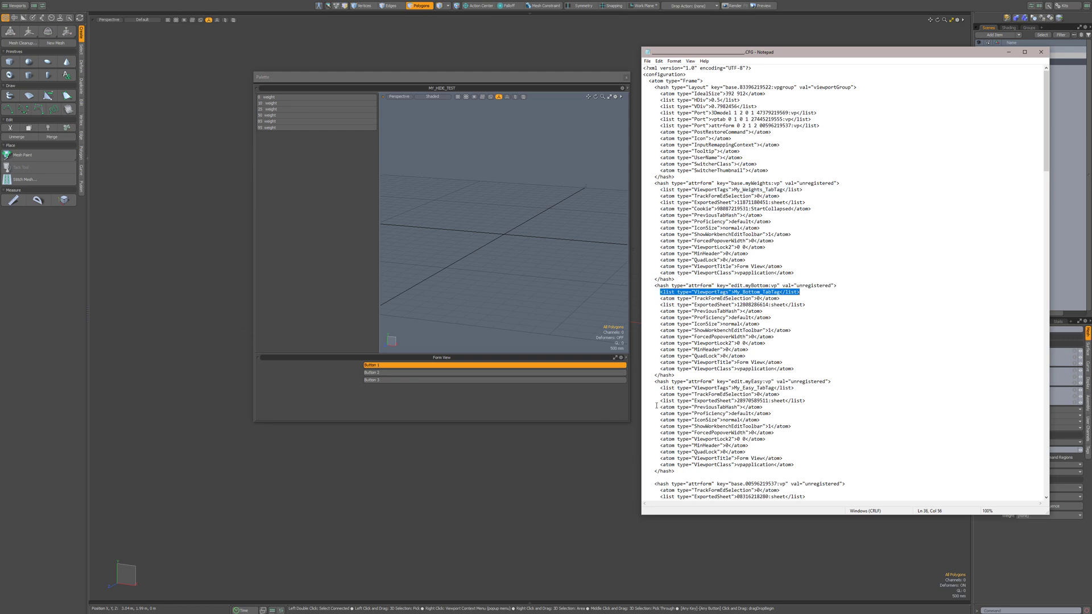
drag(660, 388, 802, 391)
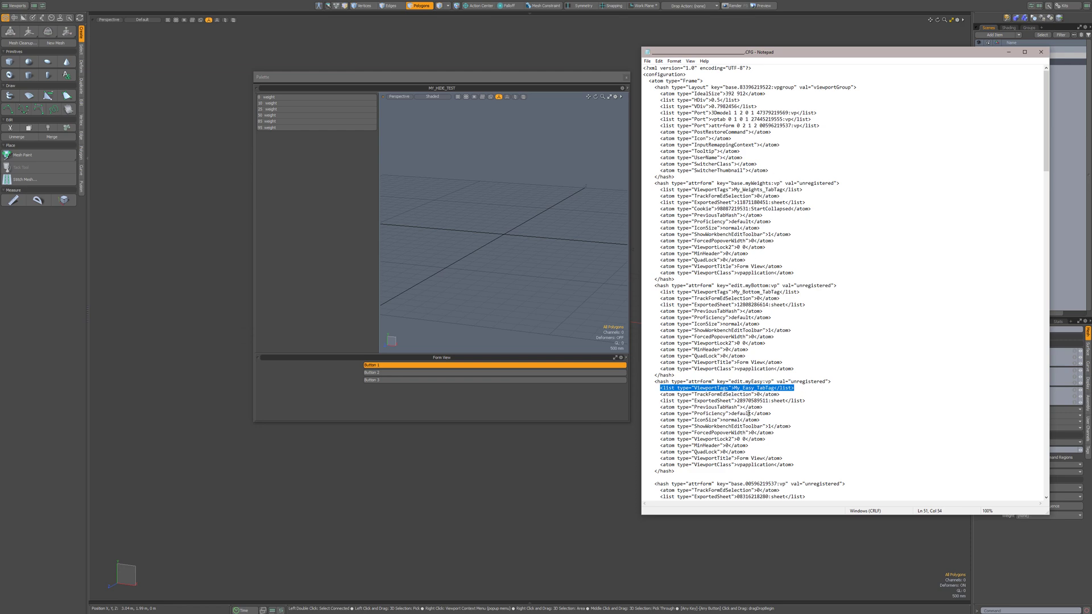
Return to Modo, open the Form Editor, locate the palette's Button 3 in it, and enlarge the editor window
click(570, 468)
key(alt+space)
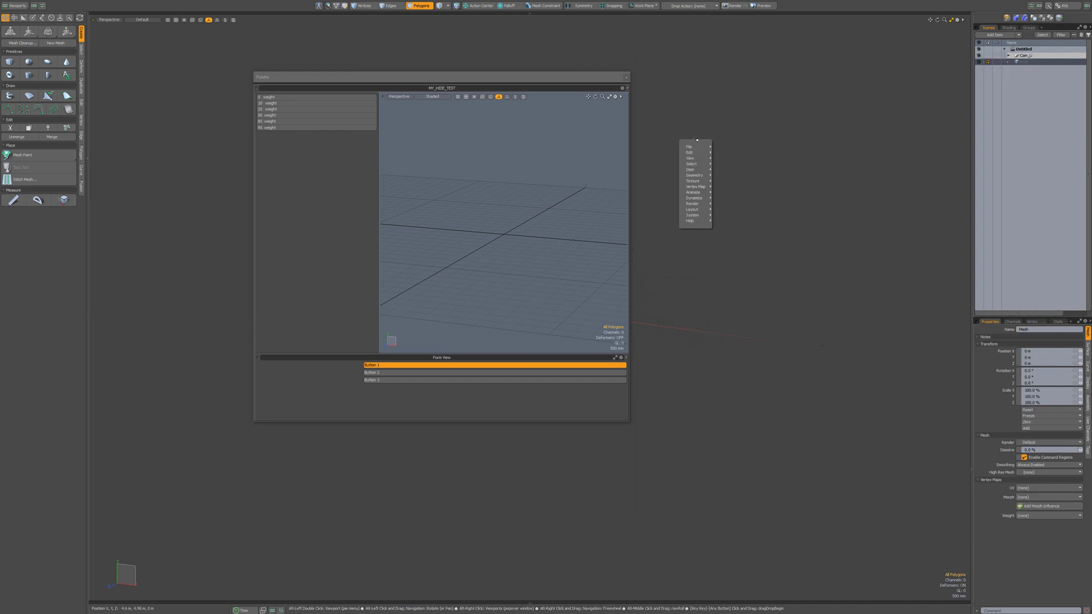
mouse_move(692, 216)
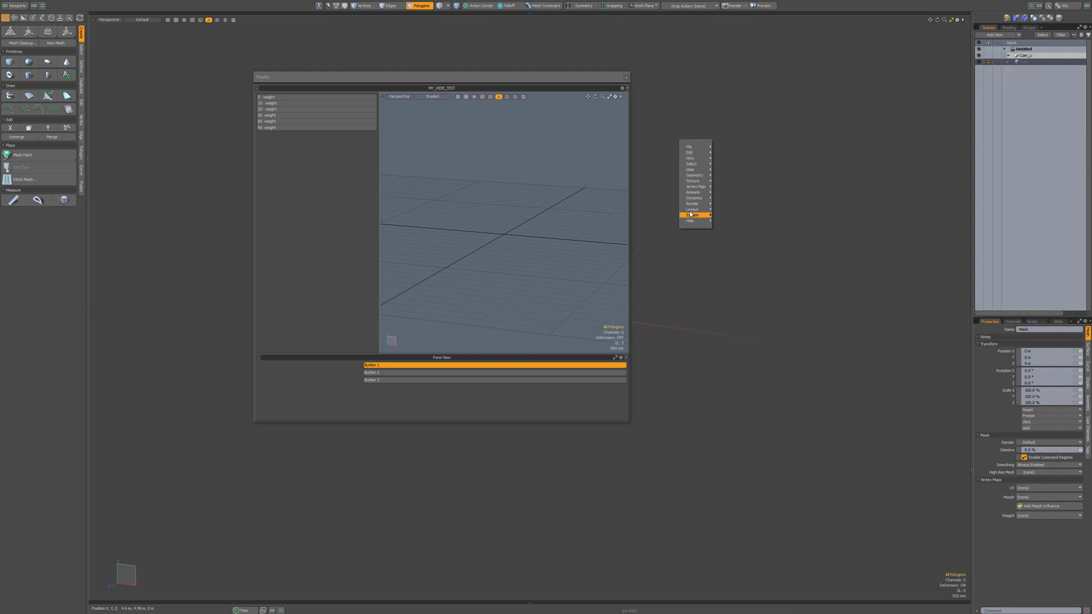
click(727, 220)
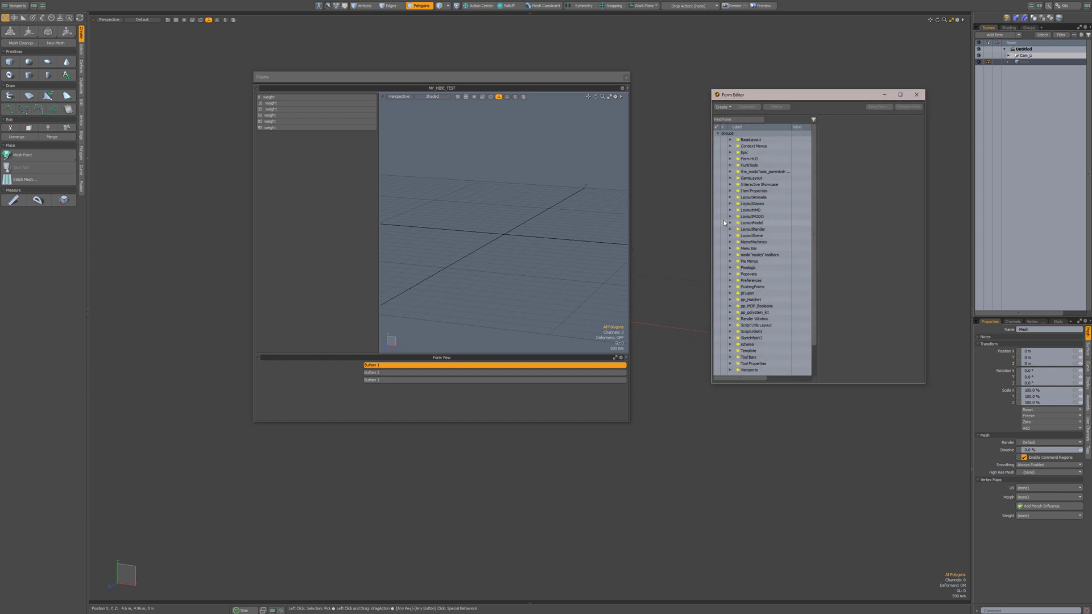
click(326, 381)
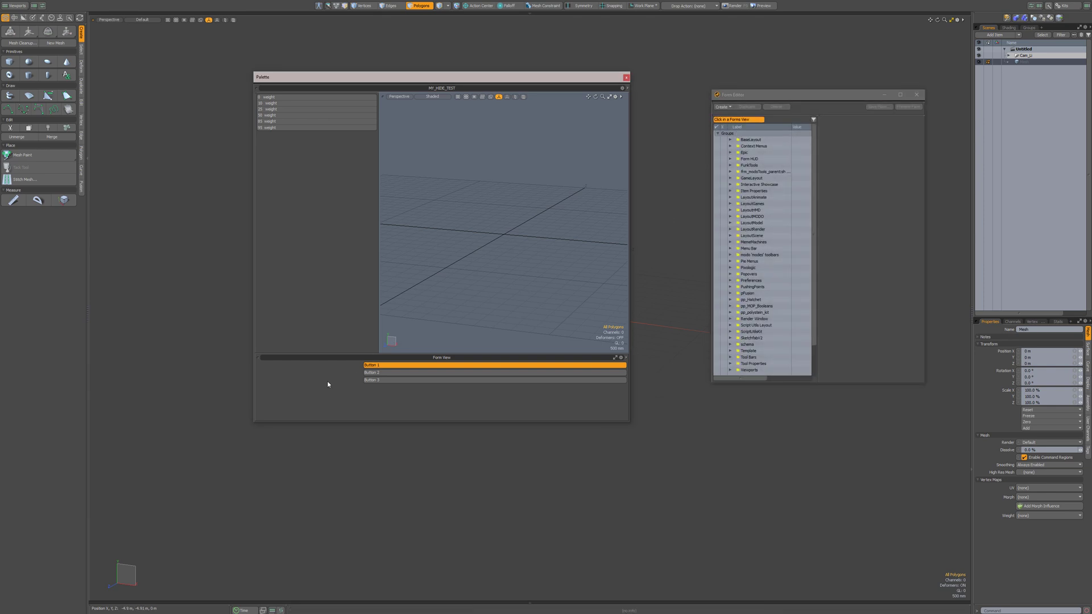
drag(713, 383, 594, 462)
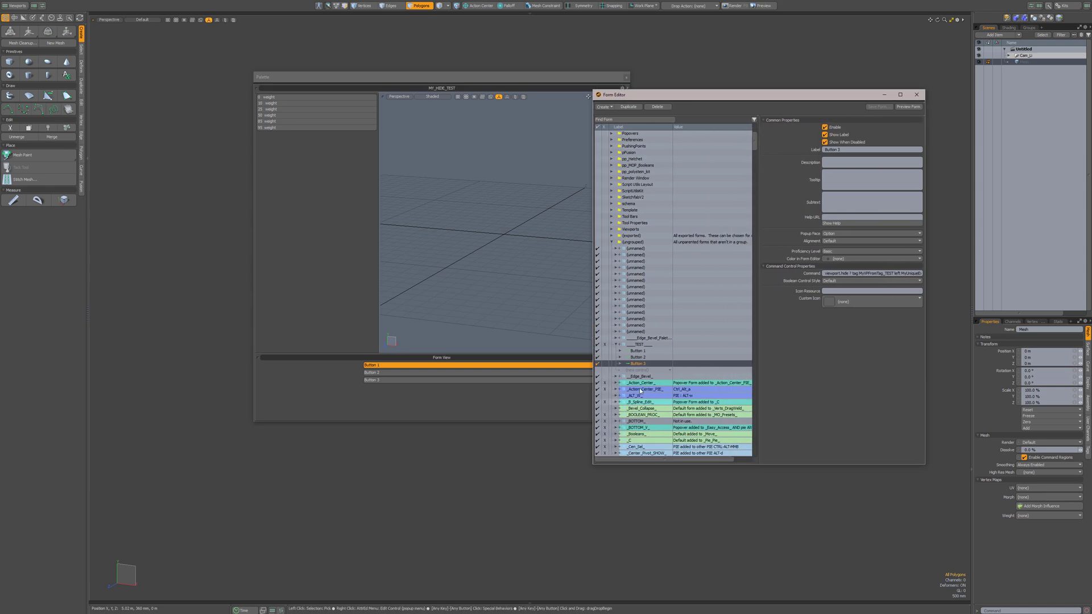
Inspect Button 1's viewport.hide command and its My_Weights_TabTag argument in the Form Editor, then close the editor
click(638, 351)
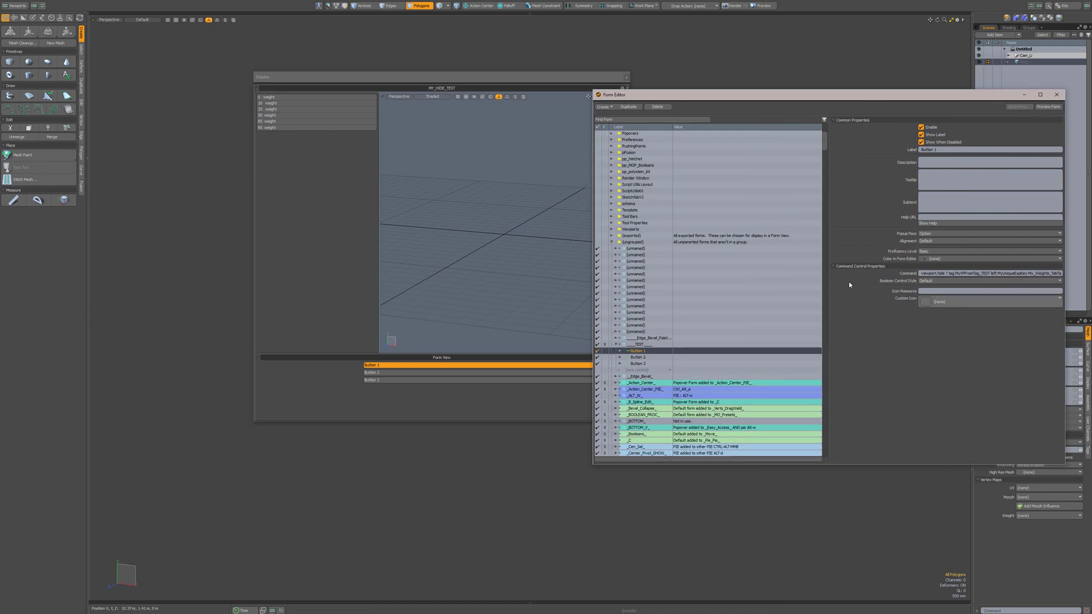
drag(829, 292, 709, 289)
click(899, 274)
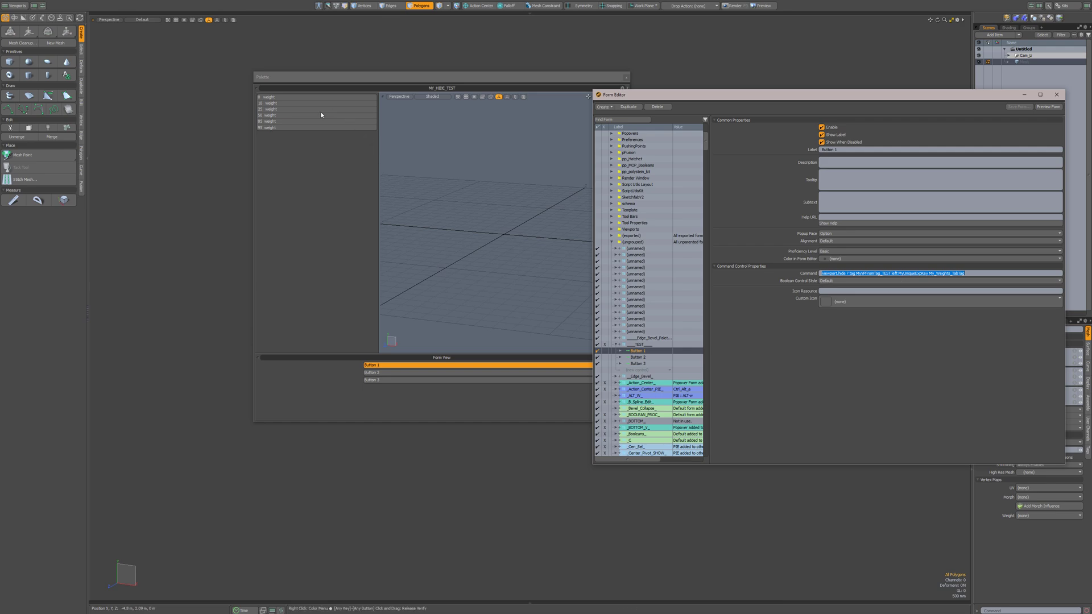
click(914, 279)
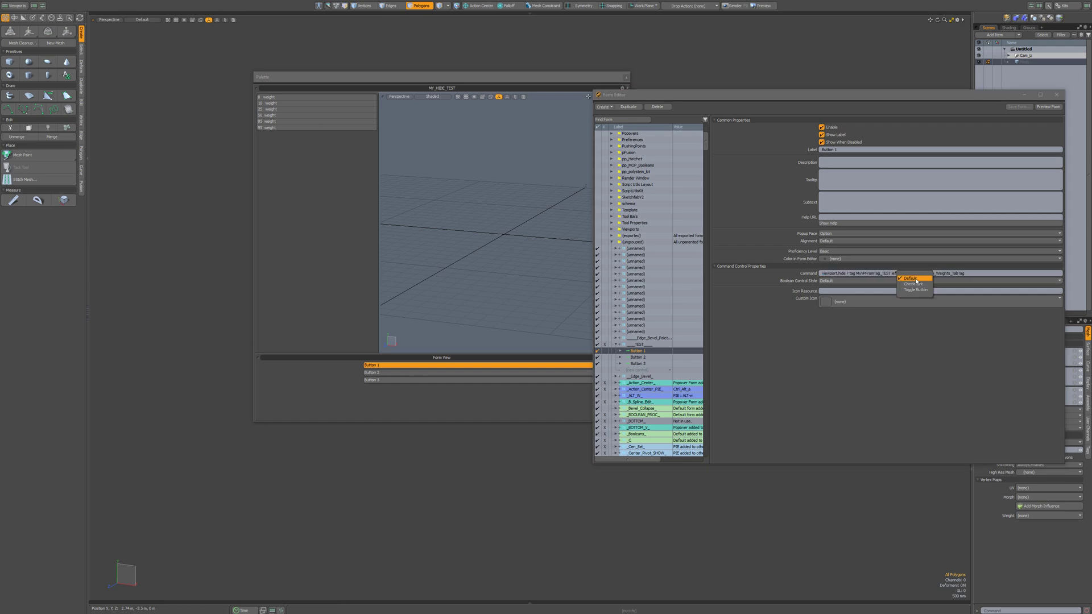
click(972, 337)
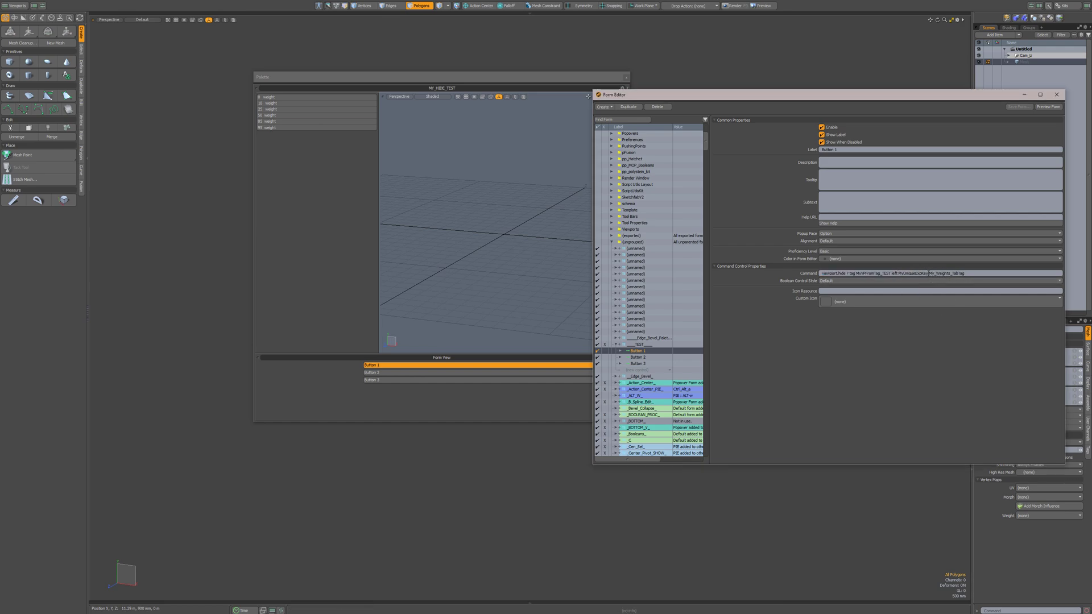
drag(930, 274, 972, 274)
click(1057, 95)
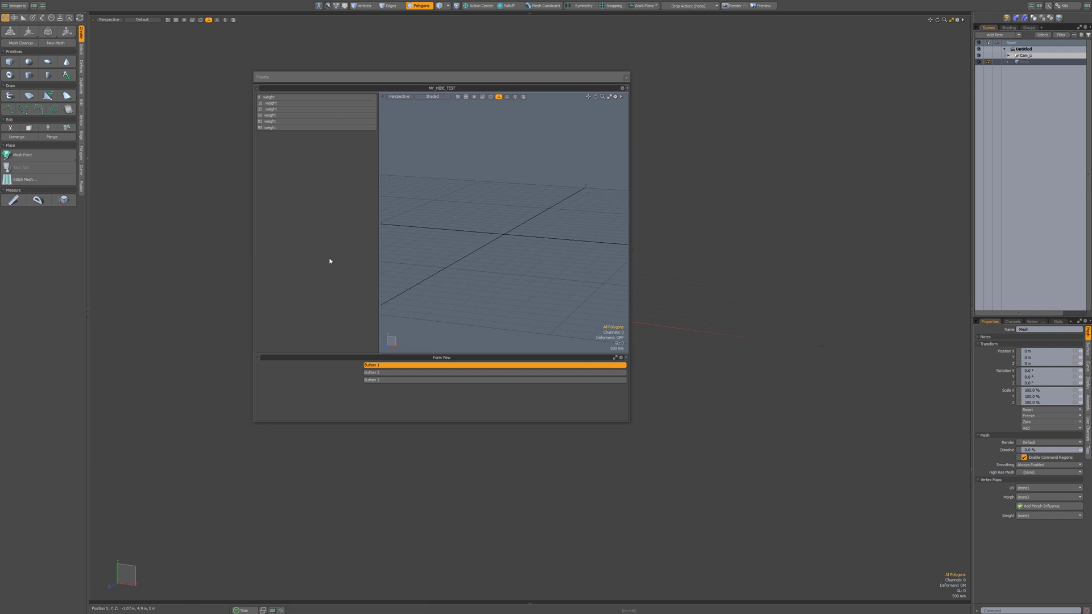
Cycle the tab viewport through the forms of Button 2, Button 3, Button 1 and Button 2, then hide it with Button 2
click(425, 372)
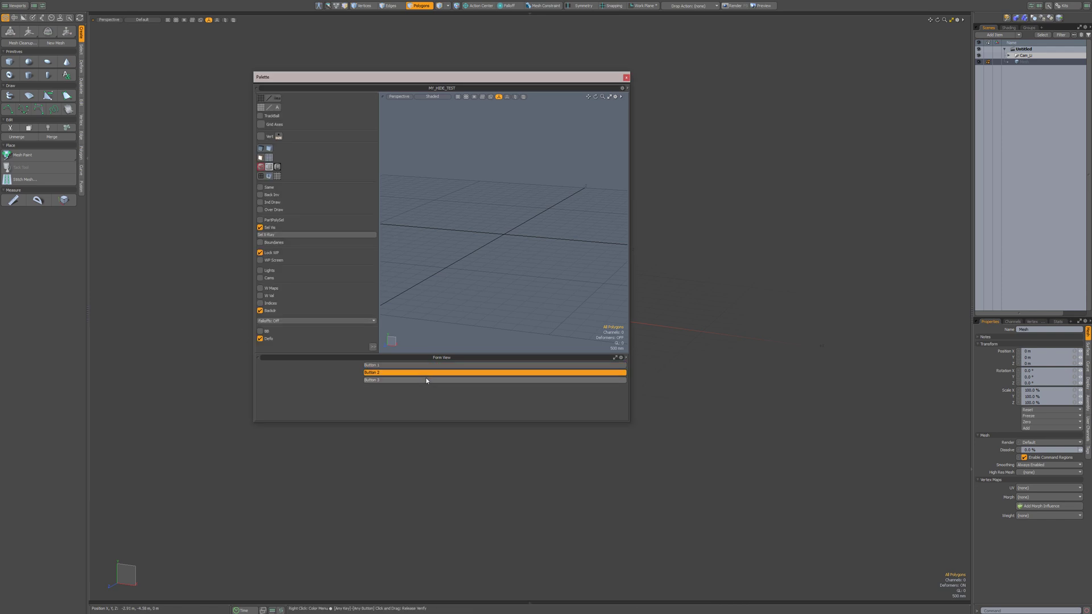
click(426, 380)
click(426, 365)
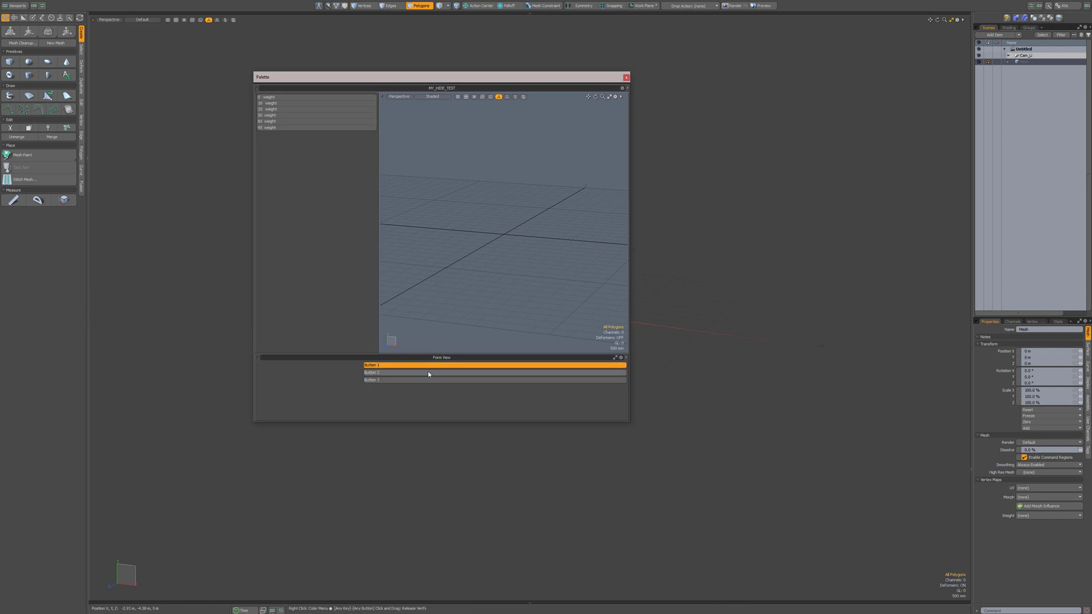
click(428, 372)
click(429, 372)
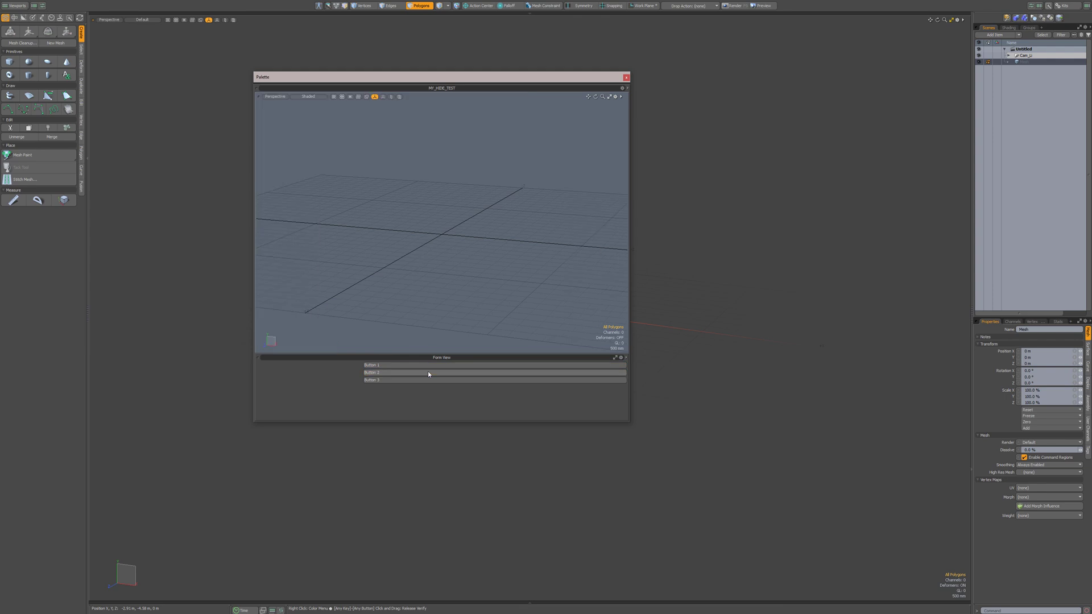